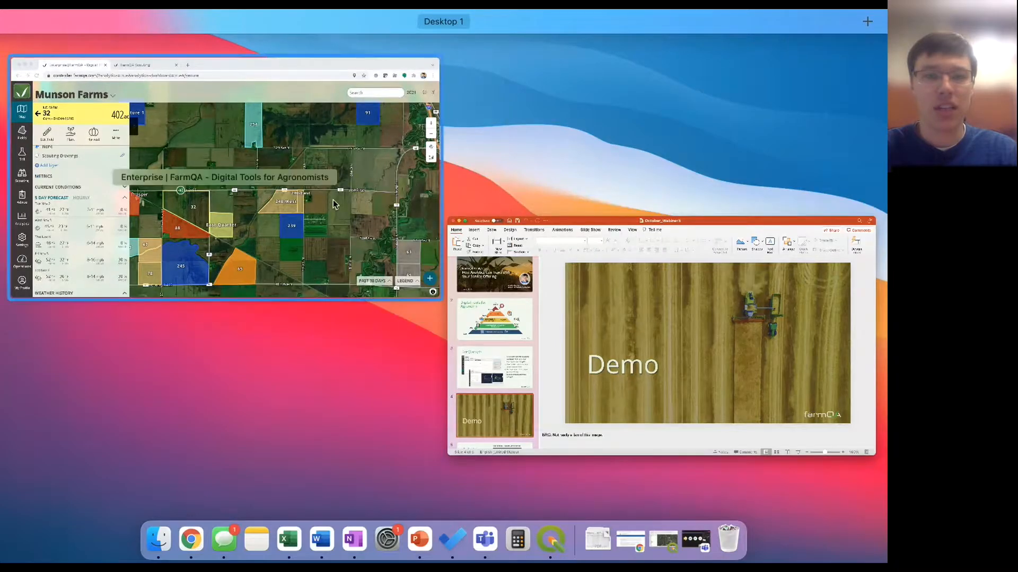
# - Switch to the FarmQA browser window, make it full screen, and show more of the farm map with the field 32 details collapsed
pyautogui.click(333, 195)
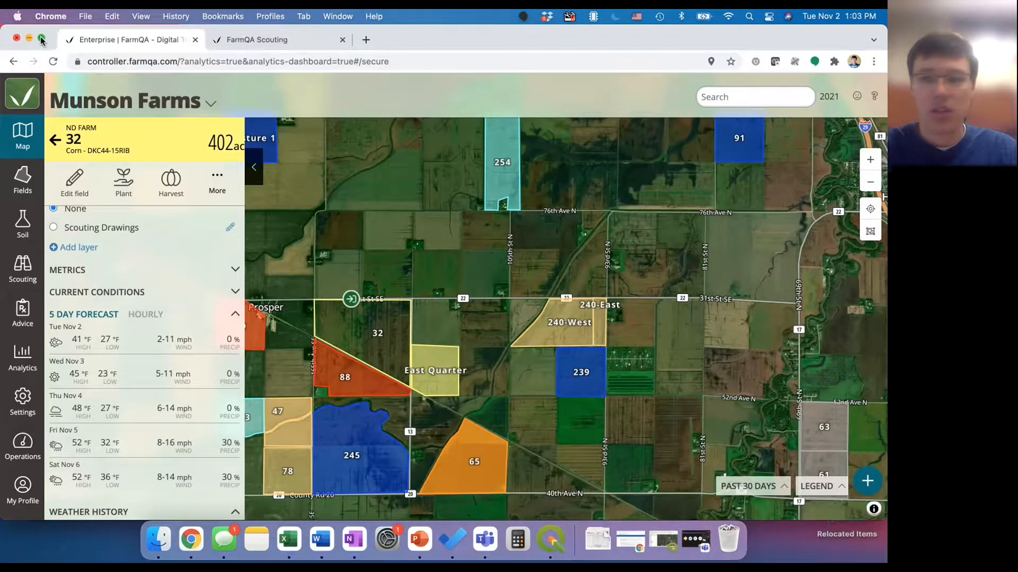
pyautogui.click(42, 39)
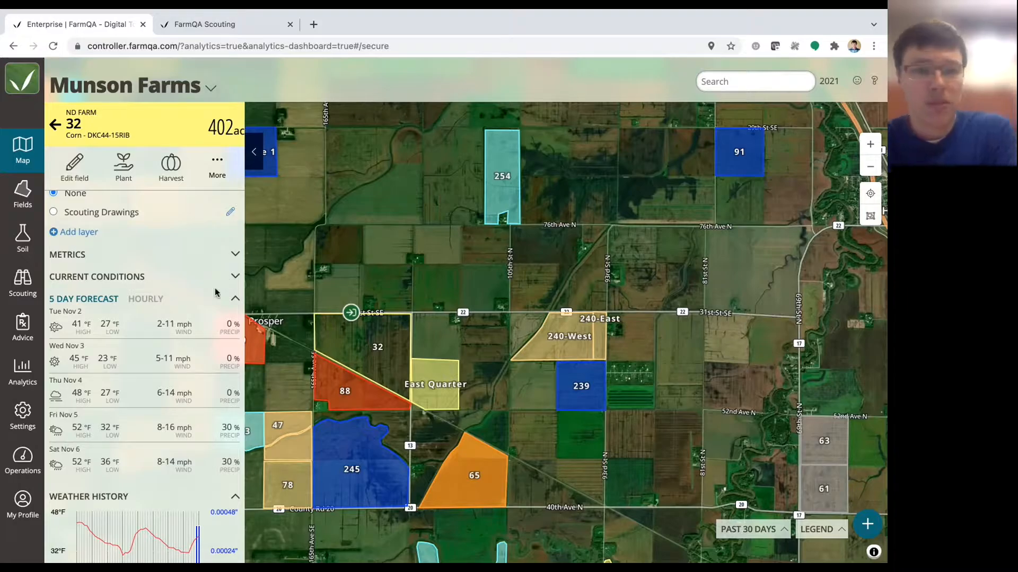
pyautogui.scroll(3, 216, 293)
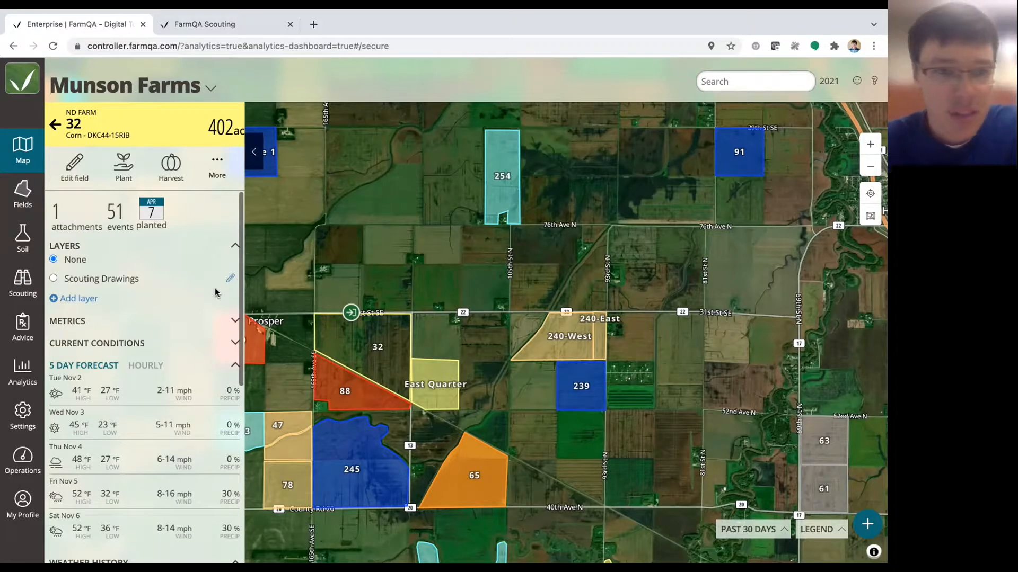
pyautogui.click(256, 155)
pyautogui.moveTo(414, 212); pyautogui.dragTo(440, 215)
pyautogui.scroll(-2, 440, 215)
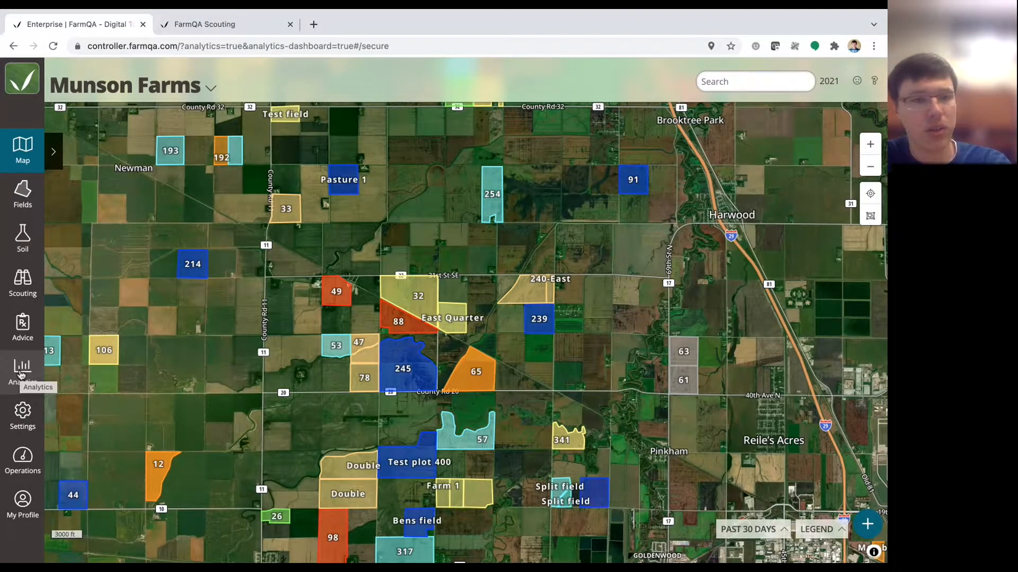
# - Open the Corn scouting template for editing
pyautogui.click(21, 287)
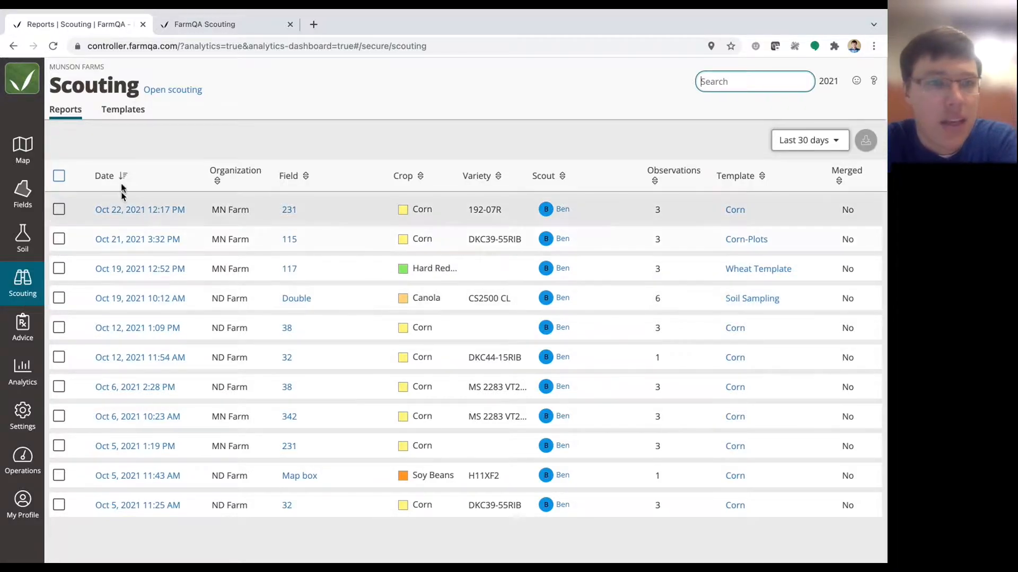
pyautogui.click(125, 111)
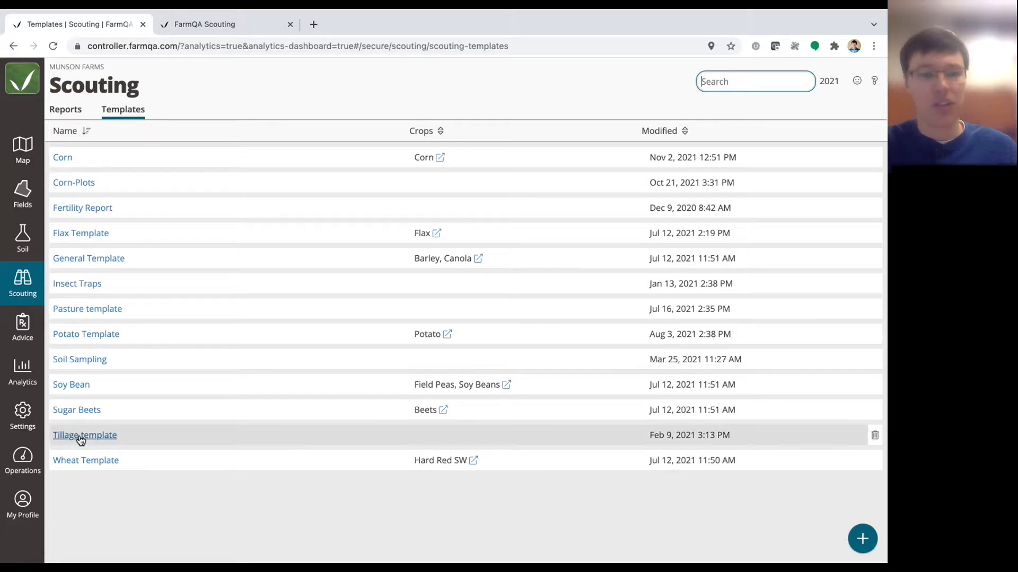
pyautogui.click(63, 158)
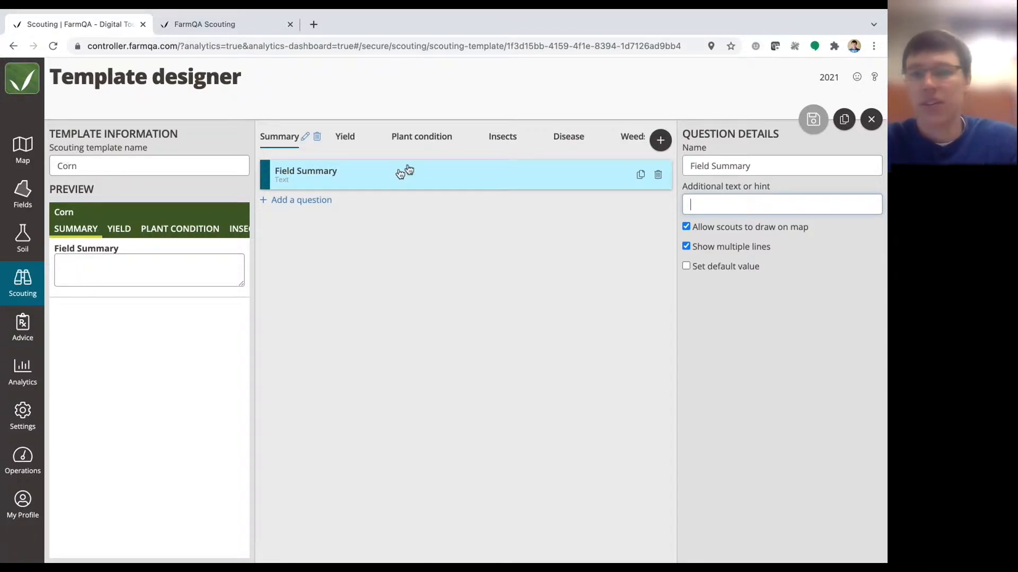
# - Review the template's Yield and Insects questions, including the metric settings of the Spider mites question
pyautogui.click(346, 139)
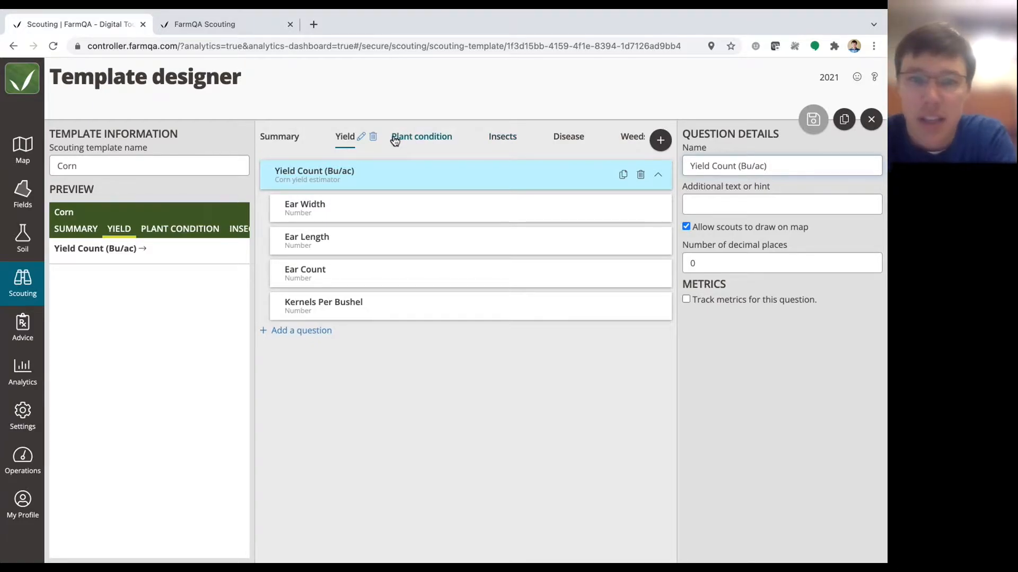
pyautogui.click(506, 138)
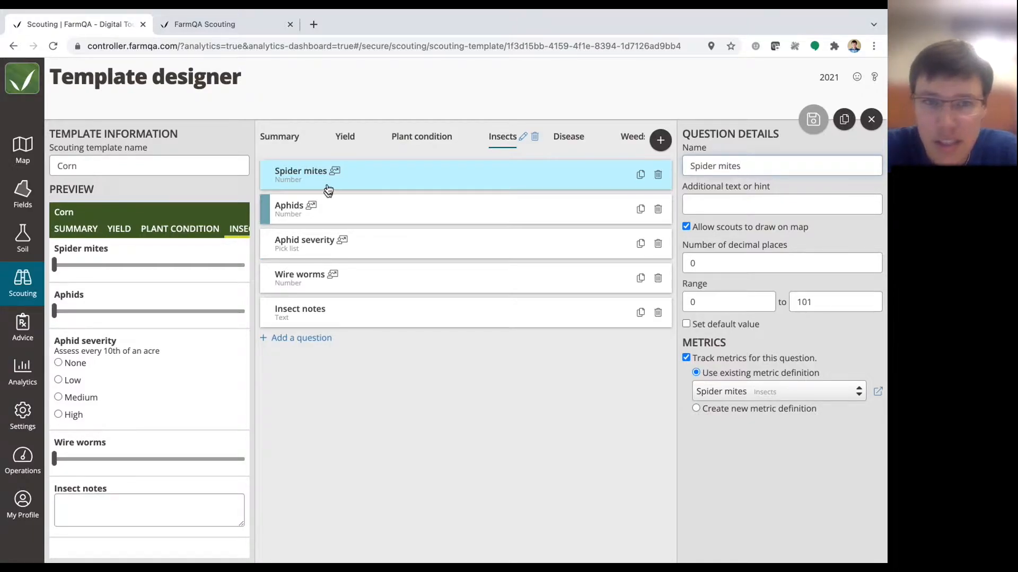
pyautogui.moveTo(333, 178)
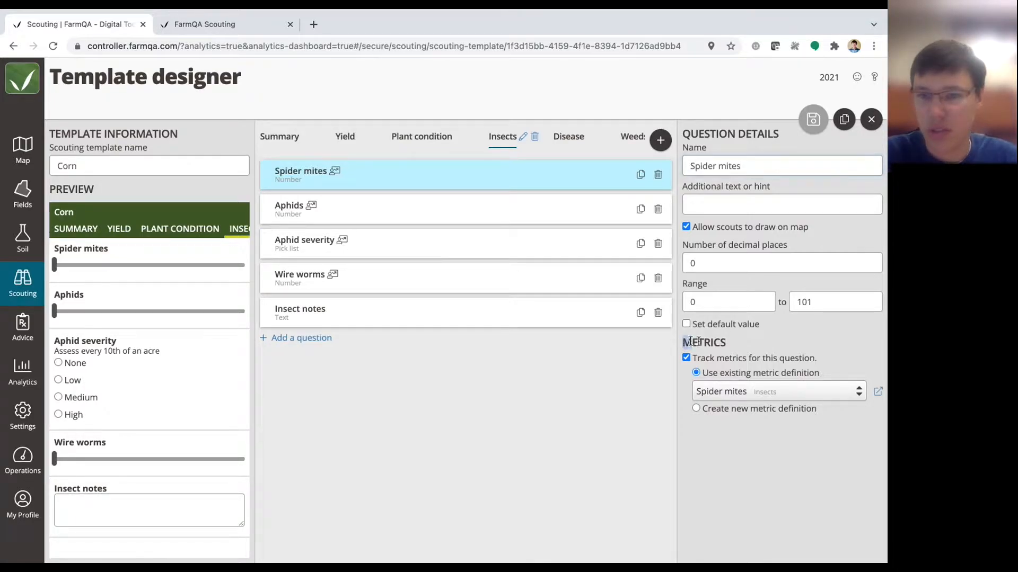
pyautogui.moveTo(690, 340); pyautogui.dragTo(869, 413)
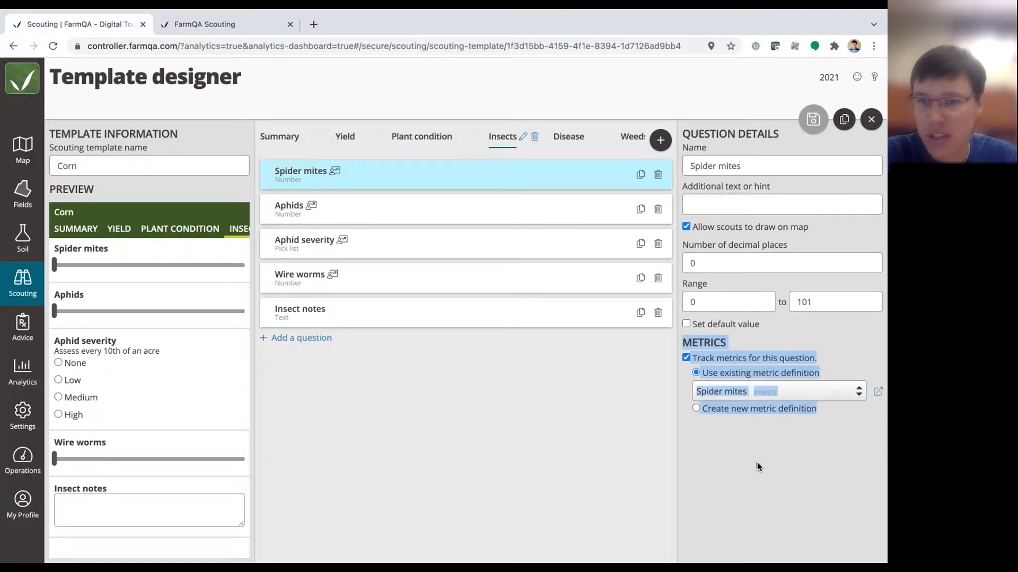
pyautogui.click(728, 456)
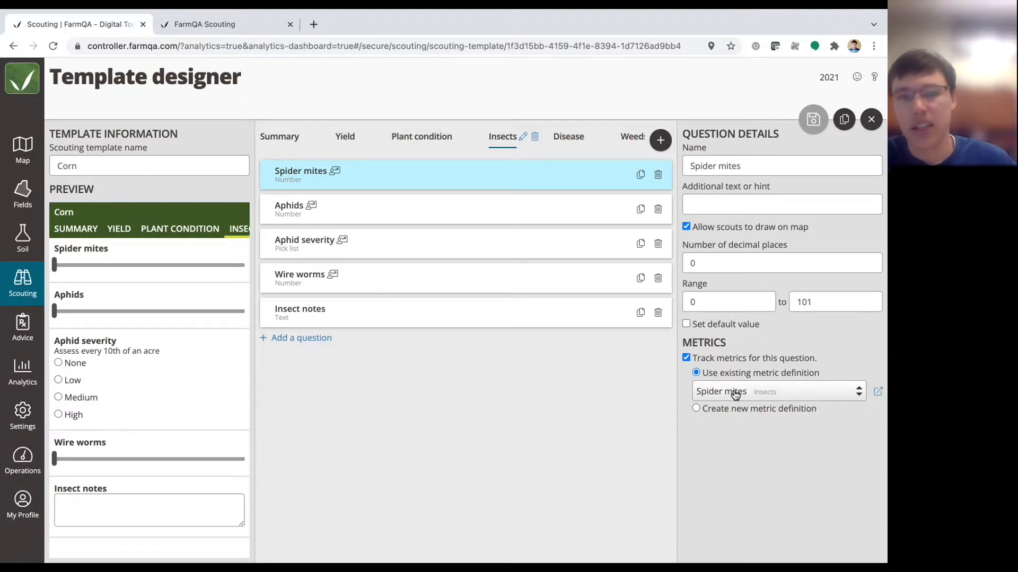
# - Enable metric tracking for the Kochia question in the weeds section, using a new metric definition
pyautogui.click(631, 138)
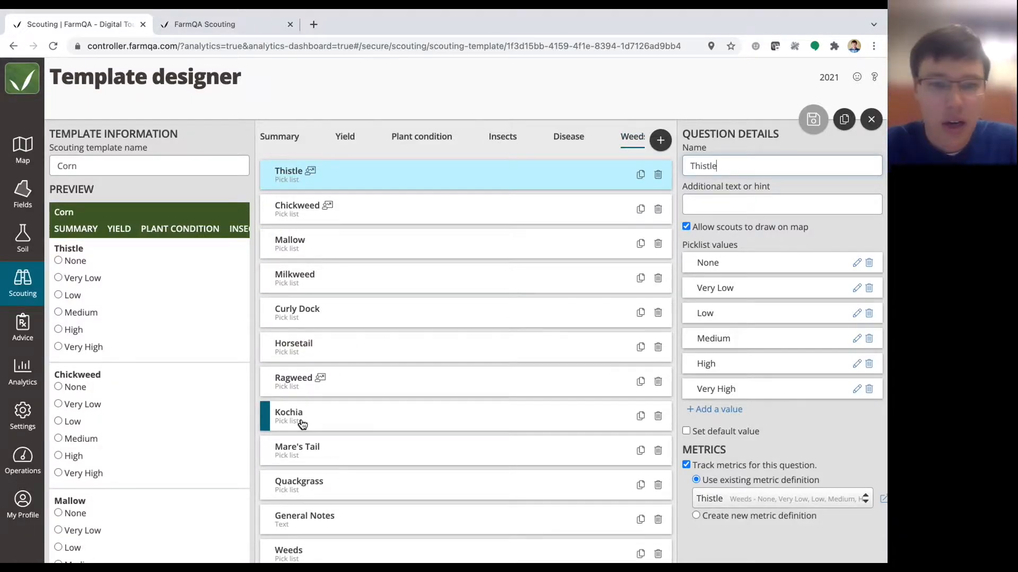
pyautogui.click(372, 422)
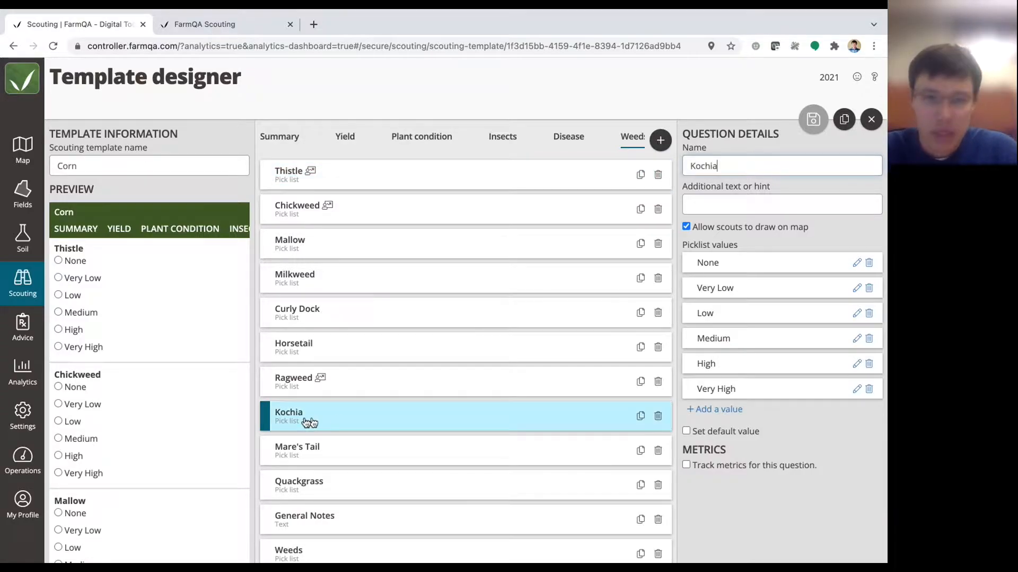
pyautogui.scroll(-1, 337, 422)
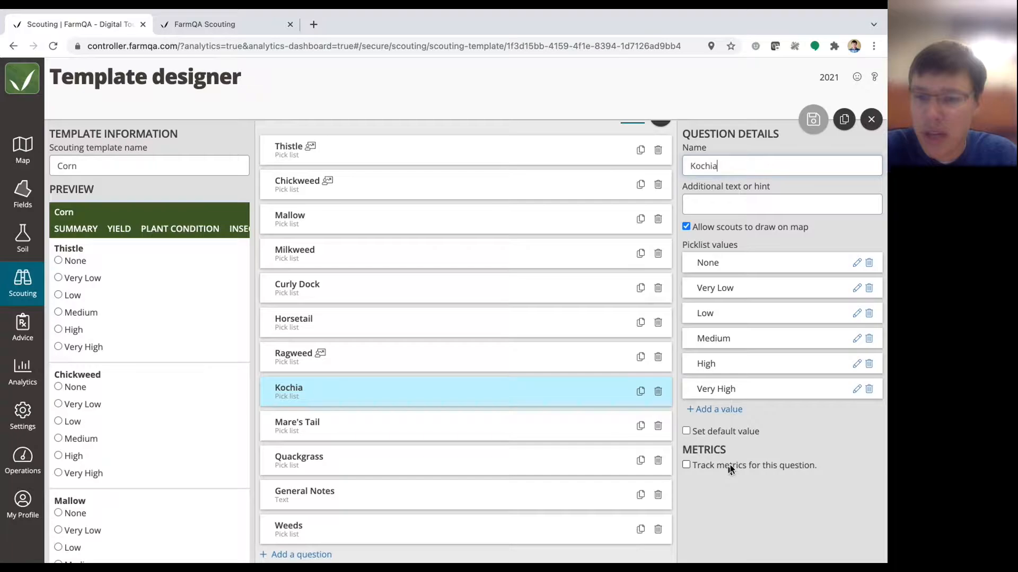
pyautogui.click(687, 464)
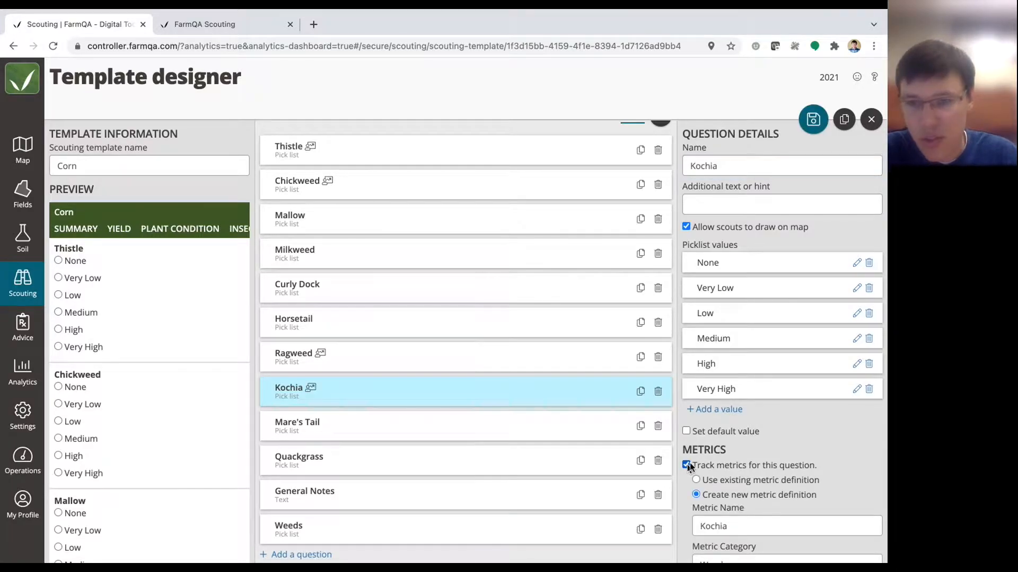
pyautogui.scroll(-1, 707, 456)
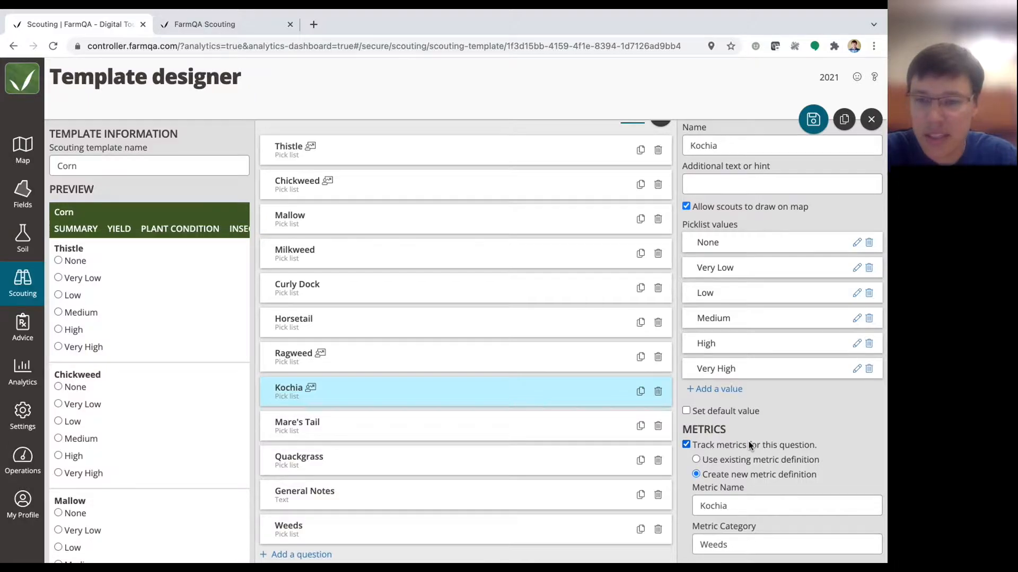
pyautogui.moveTo(699, 459); pyautogui.dragTo(827, 457)
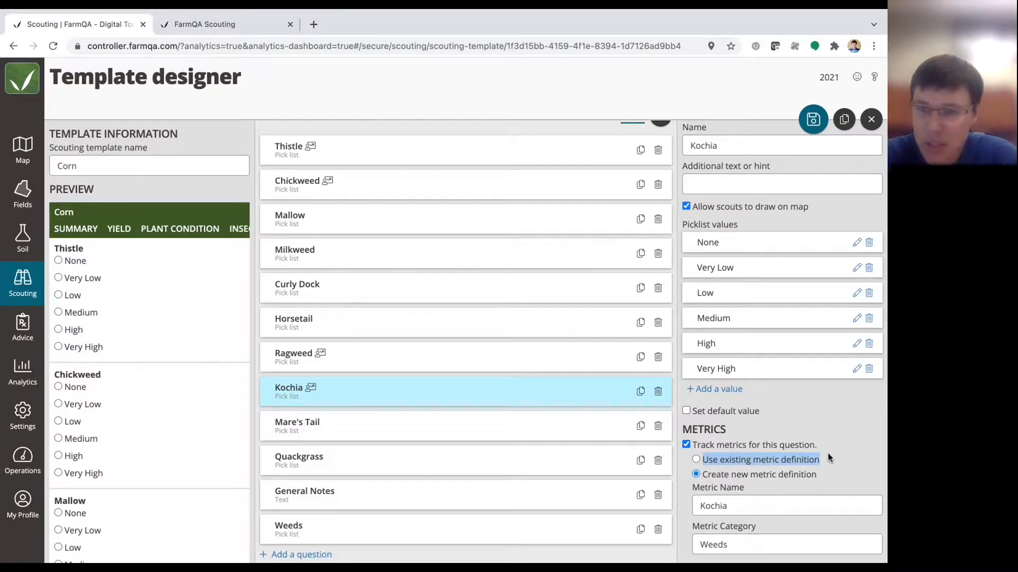
pyautogui.moveTo(819, 474); pyautogui.dragTo(699, 475)
pyautogui.click(822, 473)
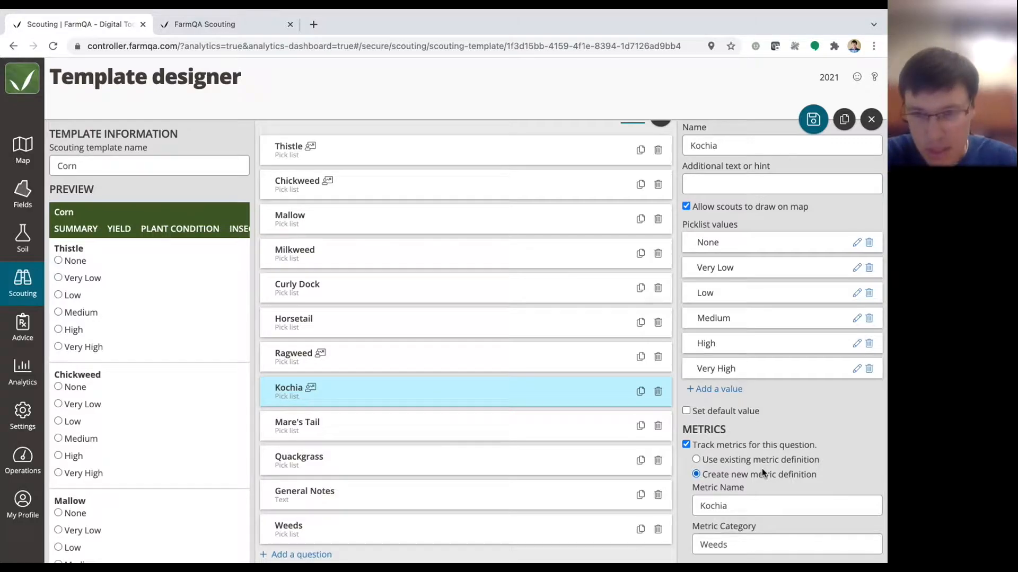
# - Try appending "- Corn" to the Kochia metric name
pyautogui.click(733, 501)
pyautogui.write('- Corn')
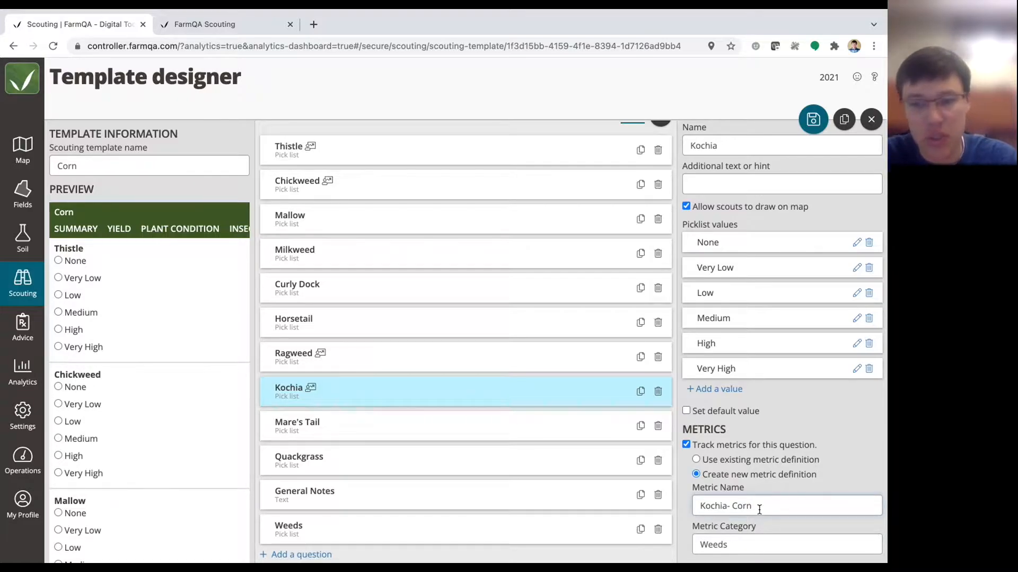
pyautogui.moveTo(754, 506); pyautogui.dragTo(726, 508)
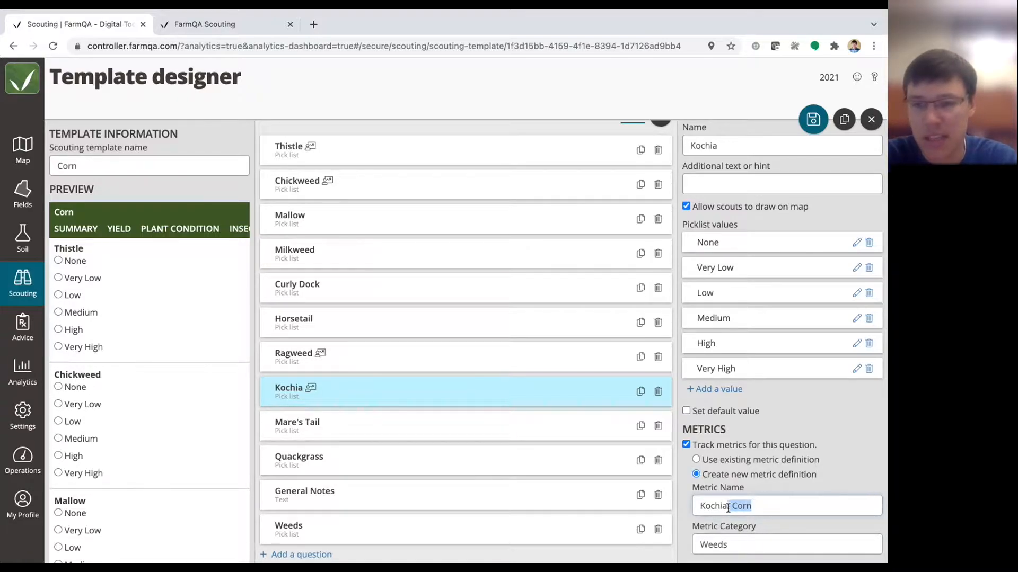
pyautogui.press('BackSpace')
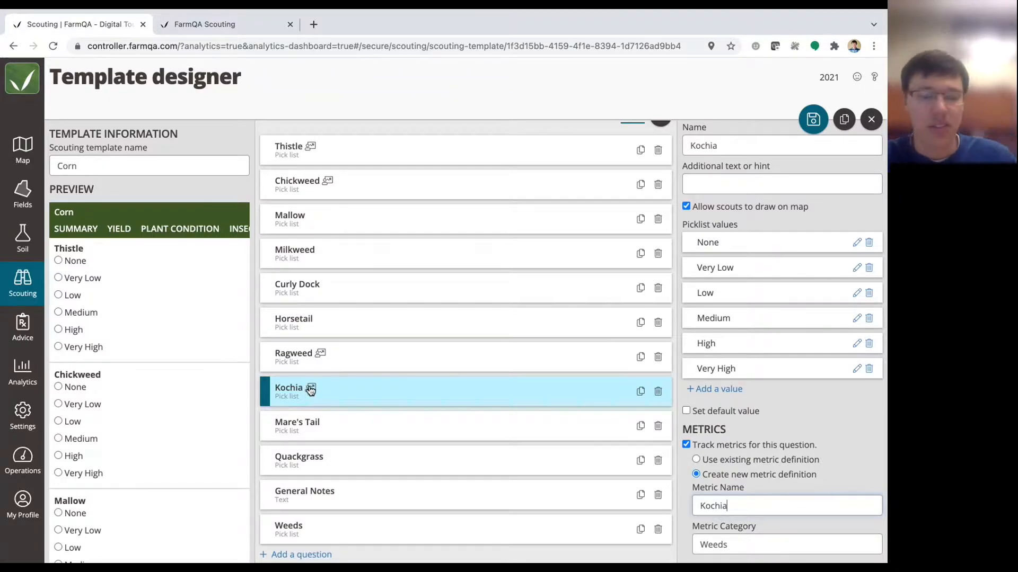
# - Track metrics for the Plant Populations question under Plant condition, with a new metric named "Plant Populations- Corn"
pyautogui.moveTo(312, 392)
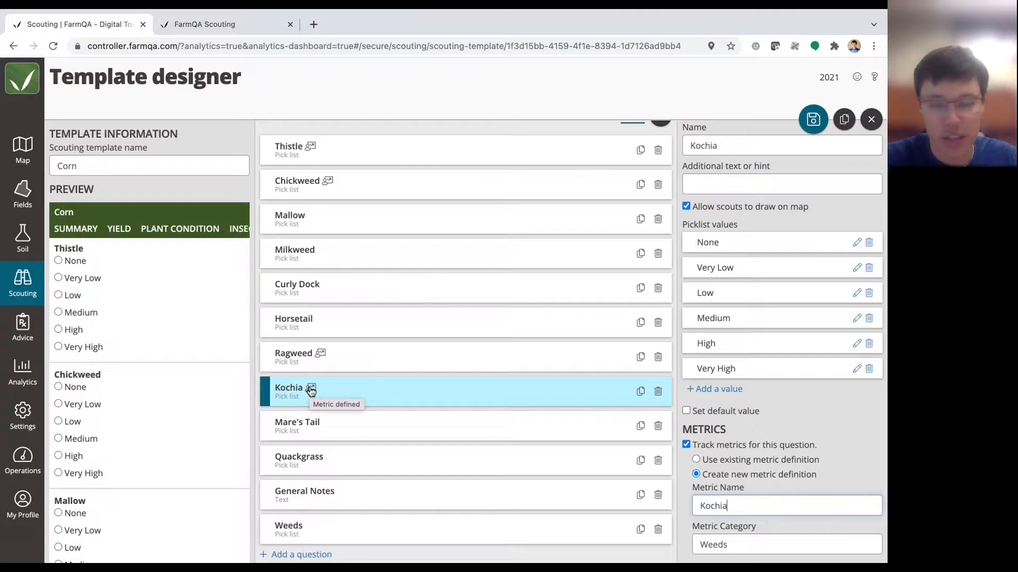
pyautogui.scroll(1, 351, 359)
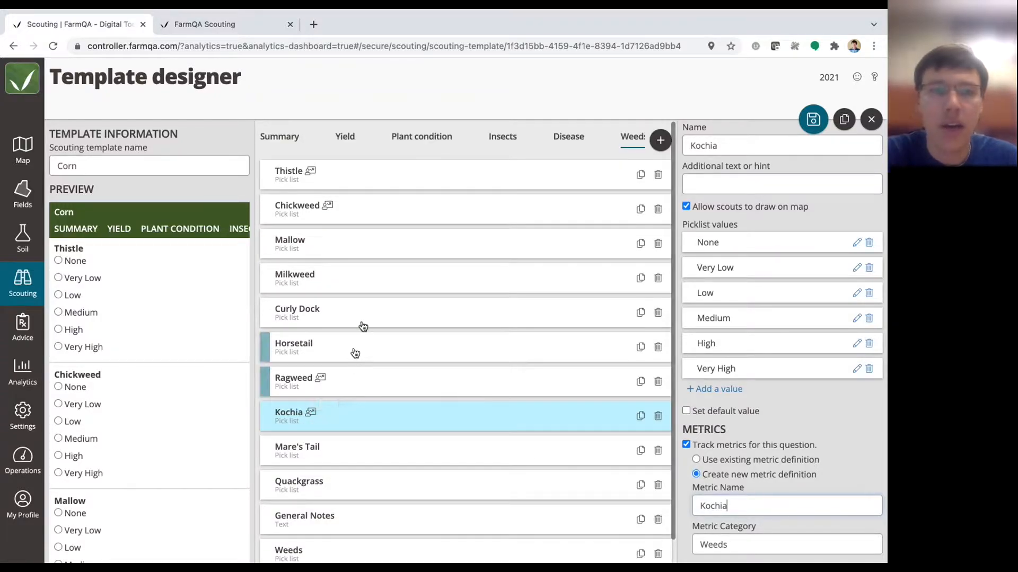
pyautogui.click(414, 138)
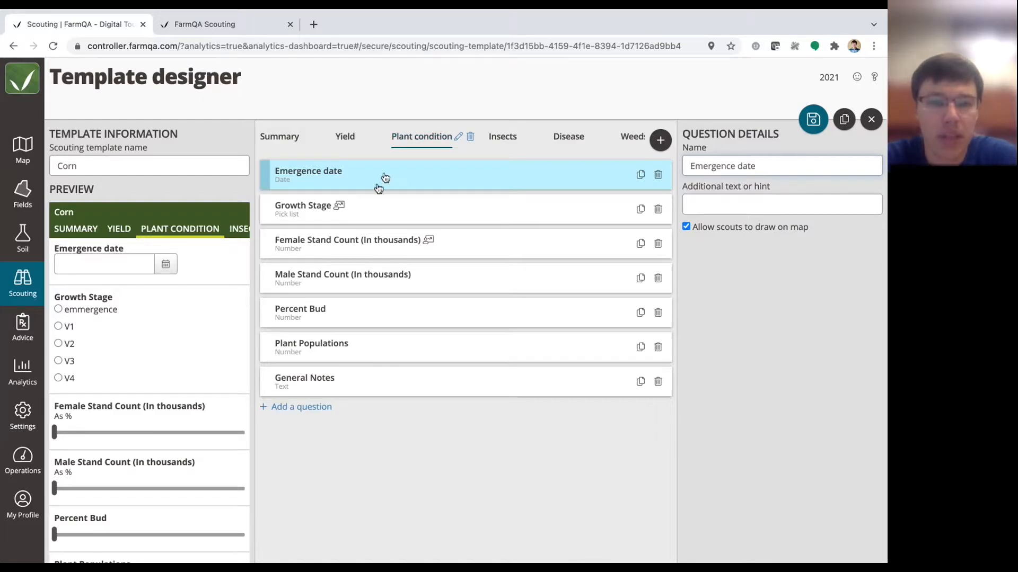
pyautogui.click(351, 349)
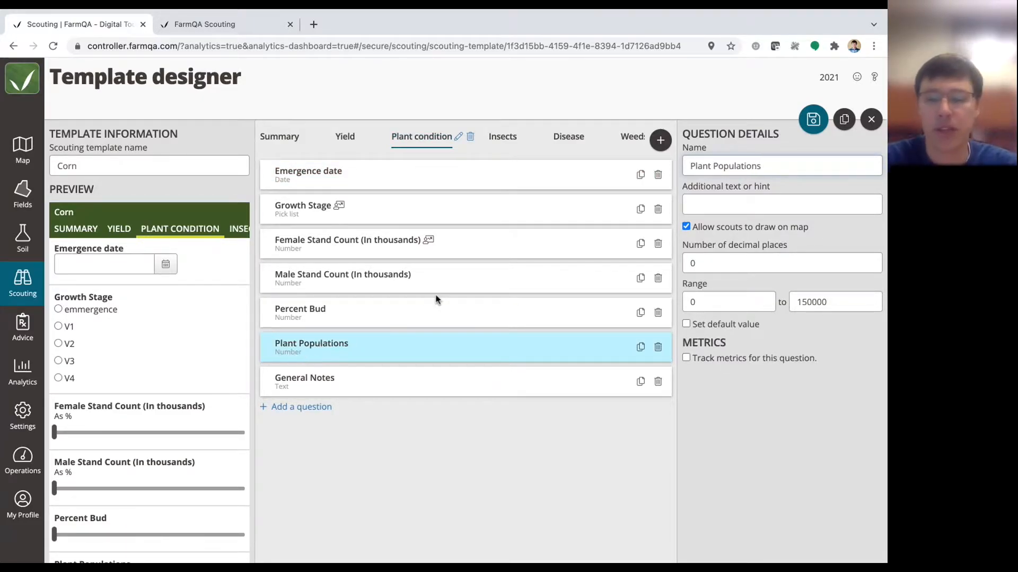
pyautogui.click(686, 358)
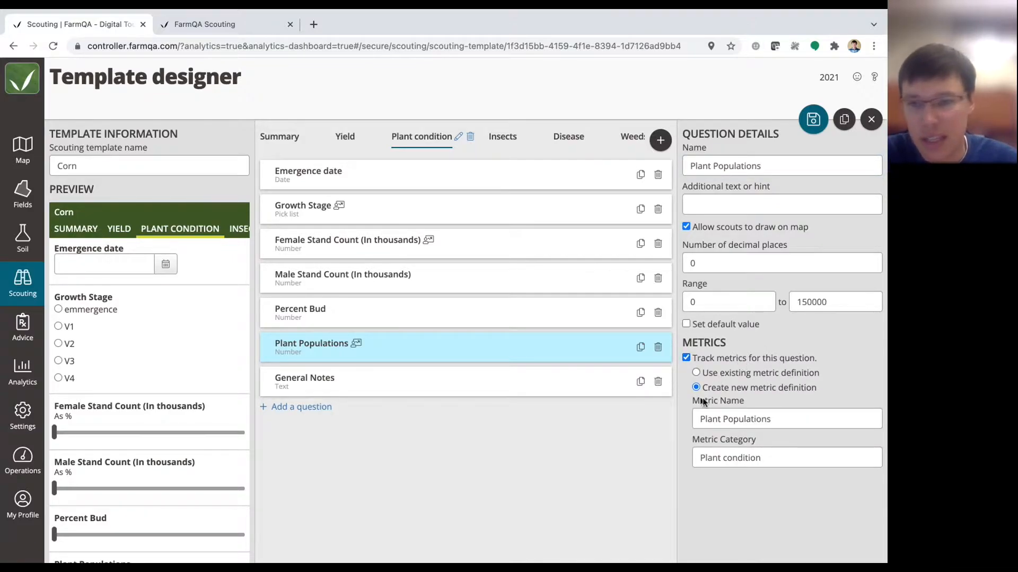
pyautogui.click(778, 416)
pyautogui.write('- ')
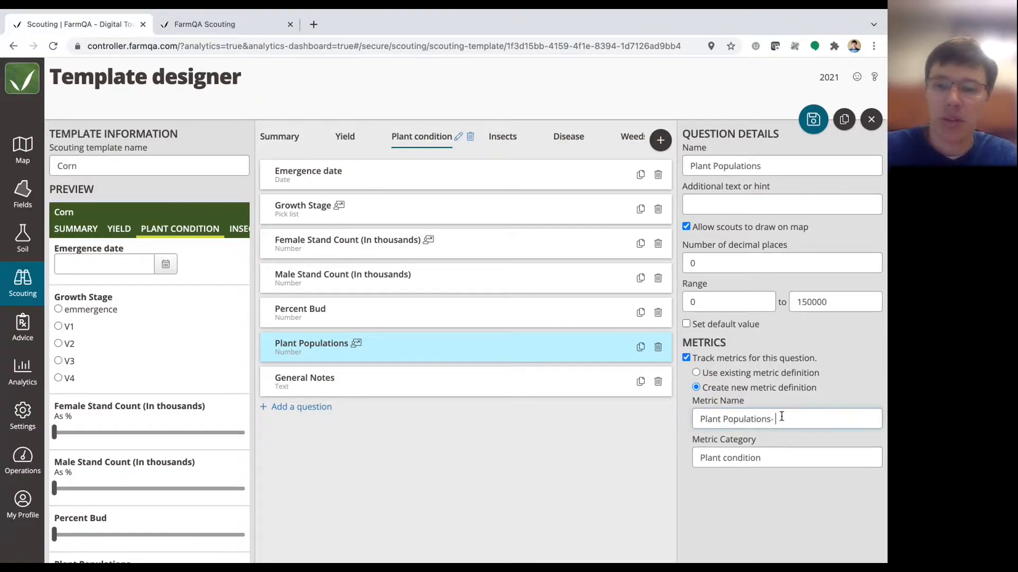
pyautogui.write('Corn')
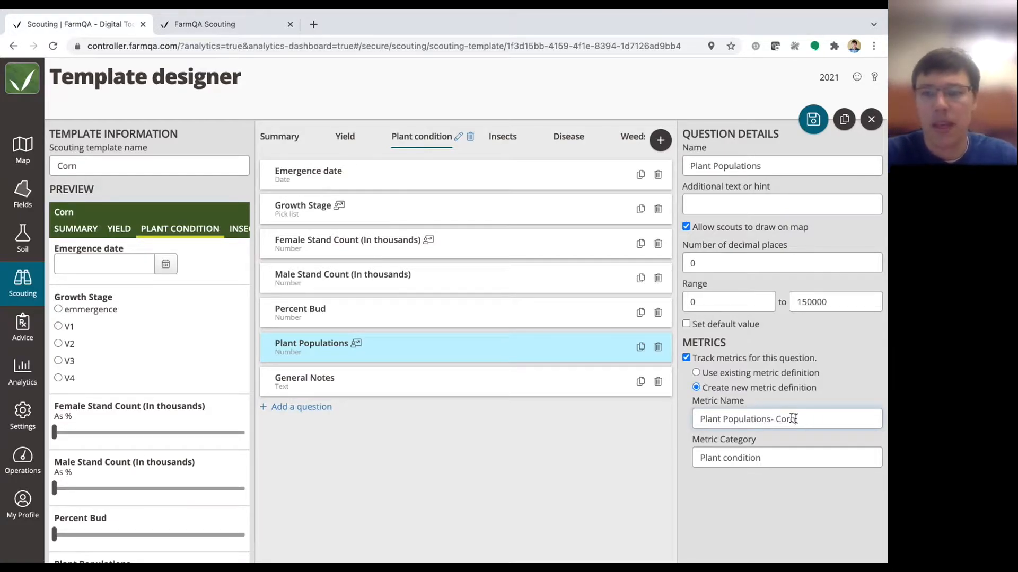
# - Add a number question named "Seed depth" to the Plant condition section, placed directly above General Notes
pyautogui.click(298, 411)
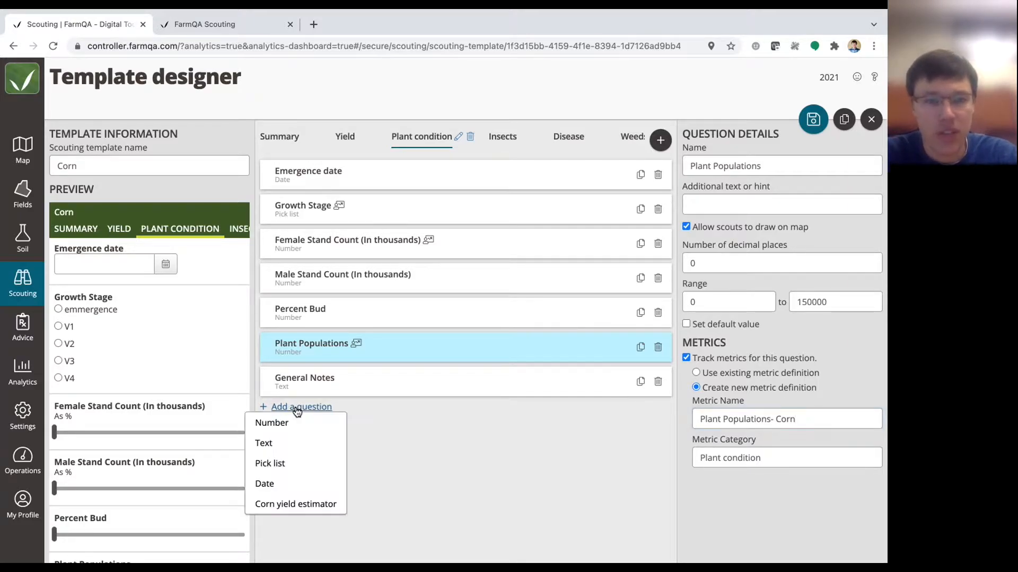
pyautogui.click(266, 424)
pyautogui.moveTo(321, 420); pyautogui.dragTo(331, 374)
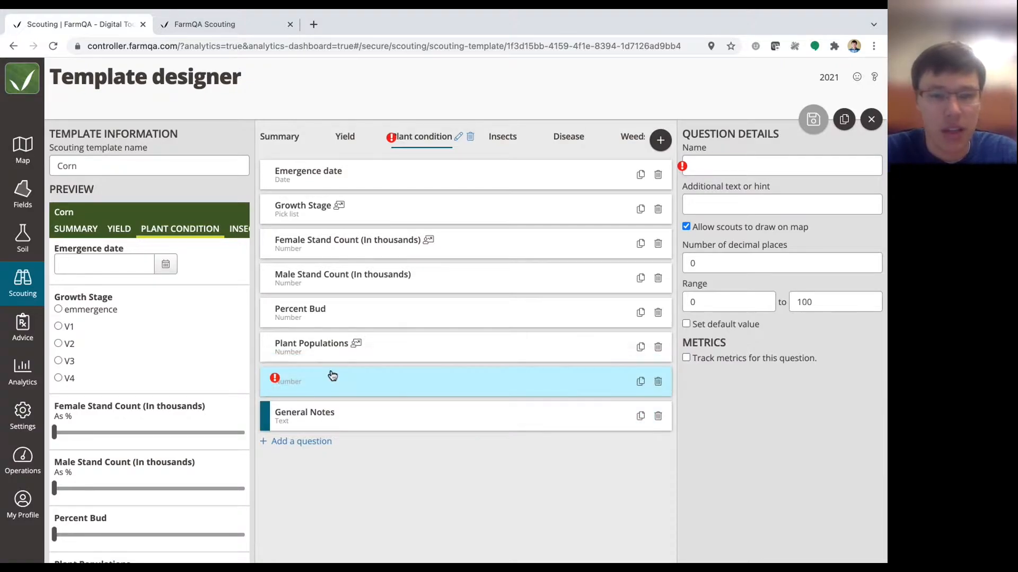
pyautogui.click(739, 168)
pyautogui.write('S')
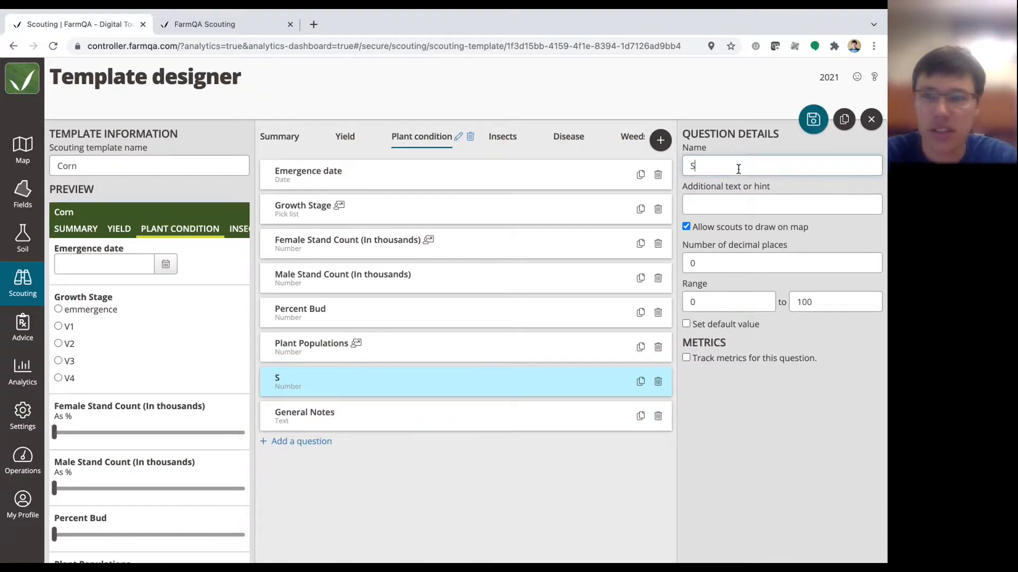
pyautogui.write('eed depth')
# - Set the seed depth question's upper range limit to 5 and extend its name to "Seed depth (in)"
pyautogui.press('Tab')
pyautogui.press('Tab')
pyautogui.press('Tab')
pyautogui.press('Tab')
pyautogui.press('Tab')
pyautogui.write('5')
pyautogui.click(748, 168)
pyautogui.write('(i')
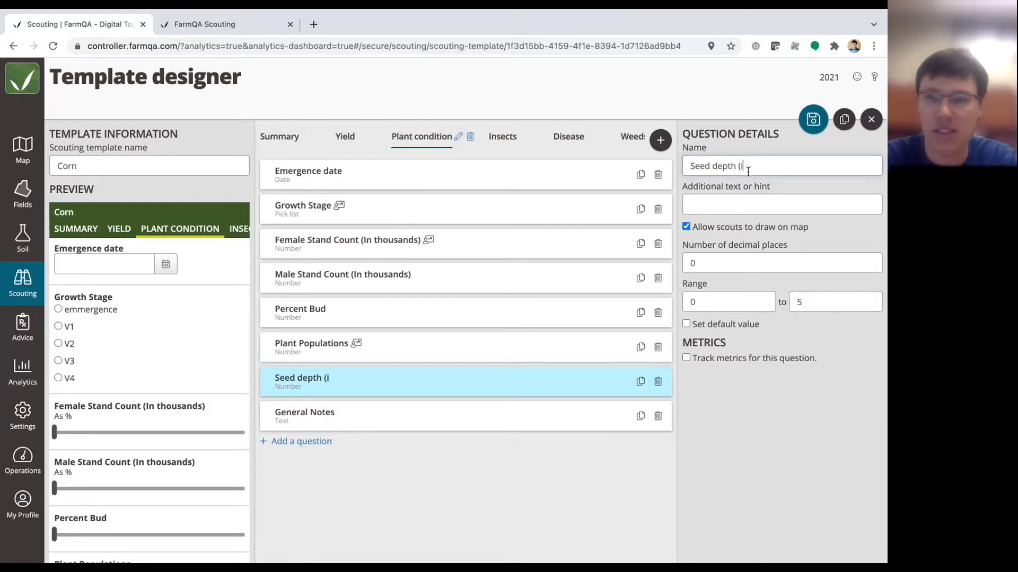
pyautogui.write('n)')
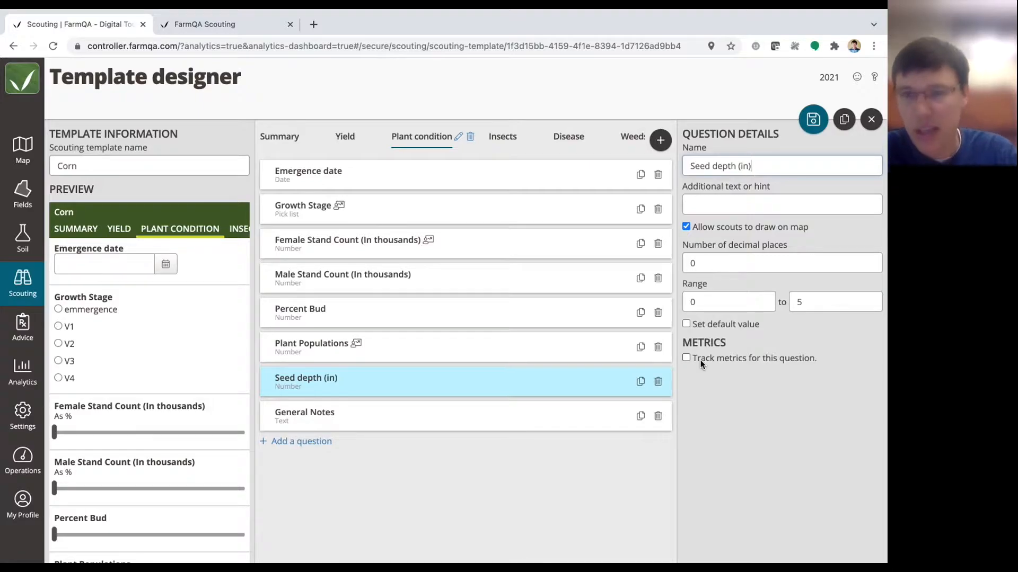
# - Track metrics for the seed depth question with a new metric named "Speed Depth" in the Plant condition category, and save the template
pyautogui.click(701, 360)
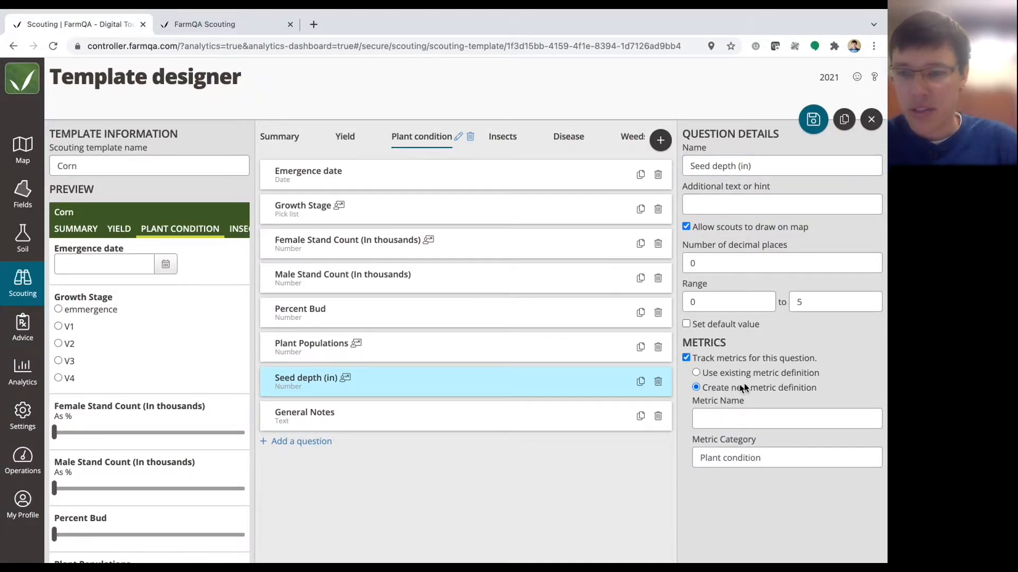
pyautogui.click(719, 418)
pyautogui.write('SpeedDepth')
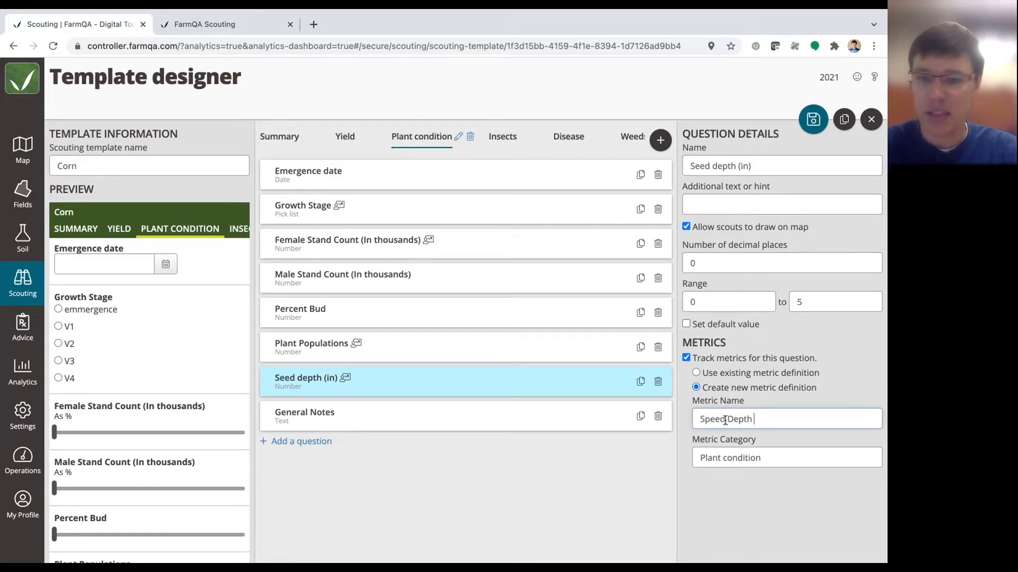
pyautogui.click(725, 419)
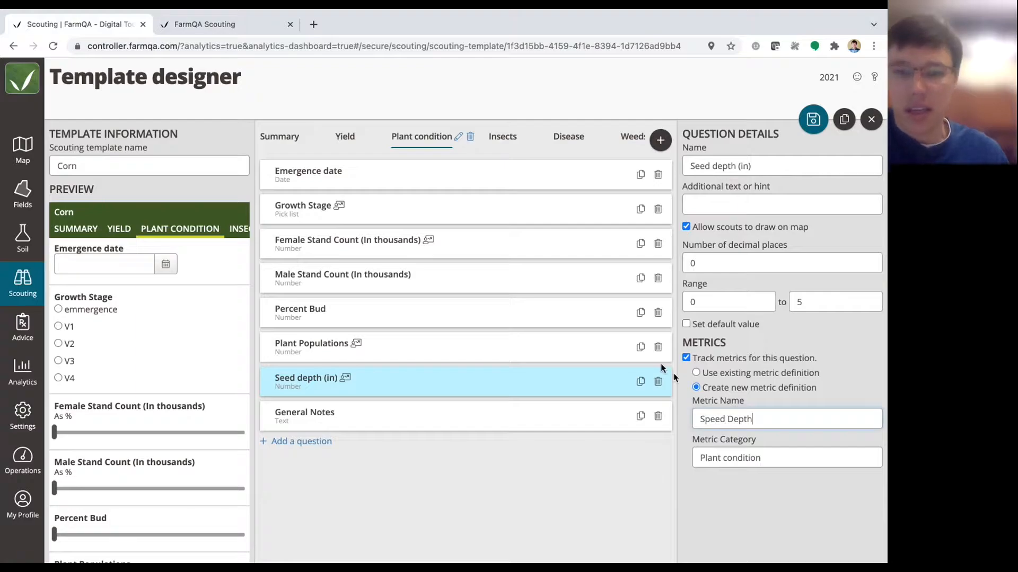
pyautogui.click(822, 127)
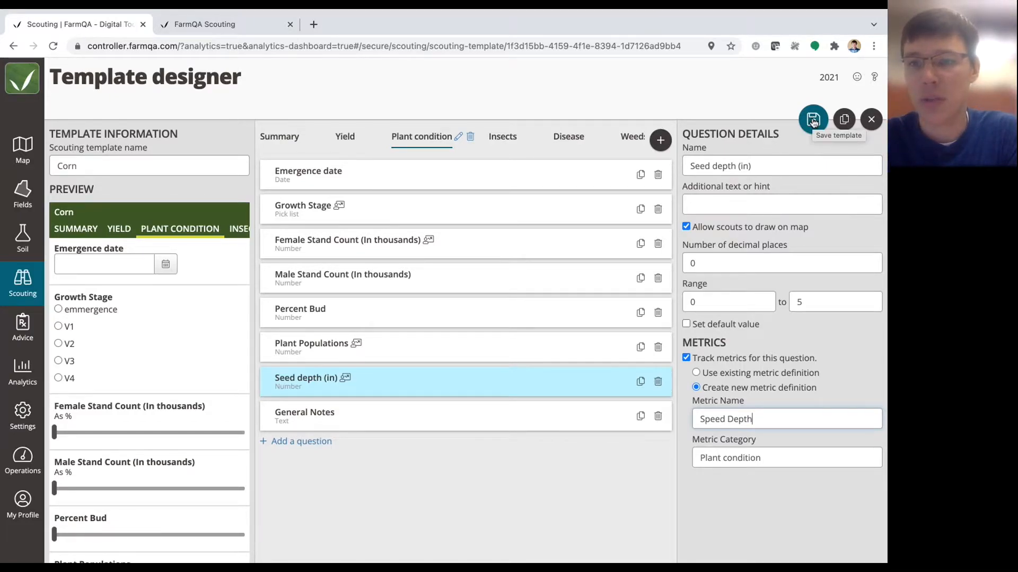
pyautogui.click(814, 121)
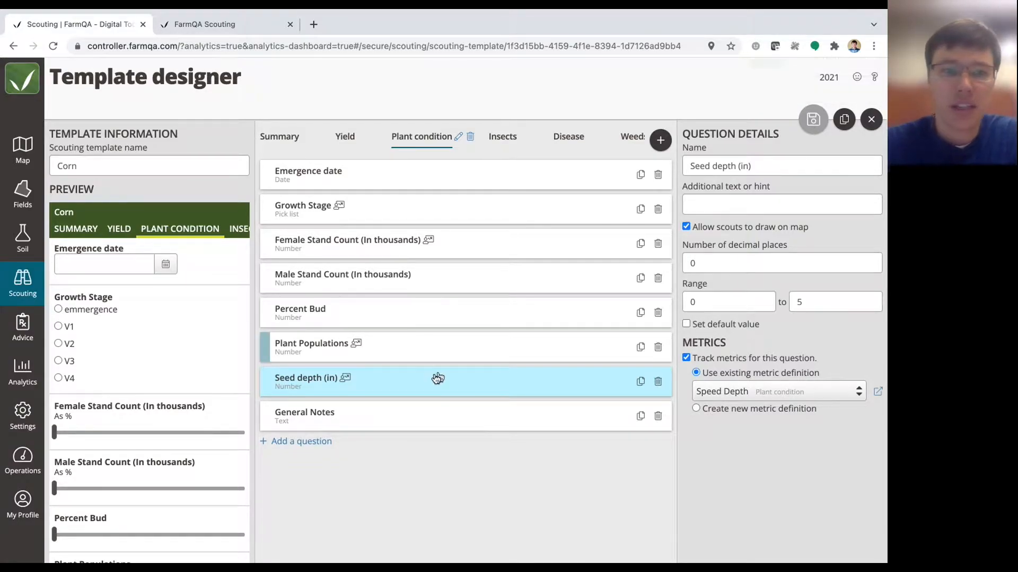
# - Open the Soy Bean template from the list of scouting templates
pyautogui.click(22, 289)
pyautogui.click(124, 109)
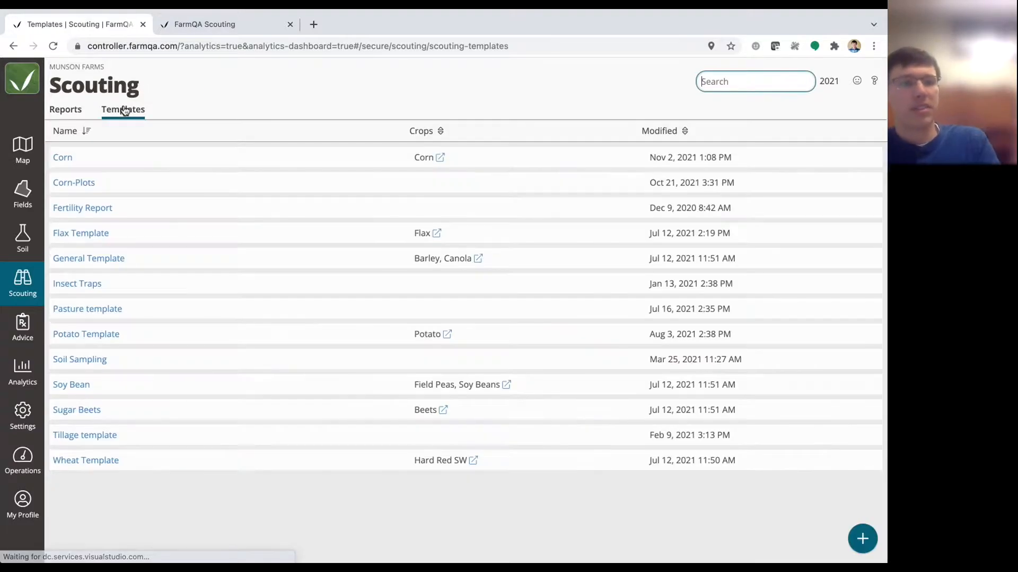
pyautogui.click(71, 385)
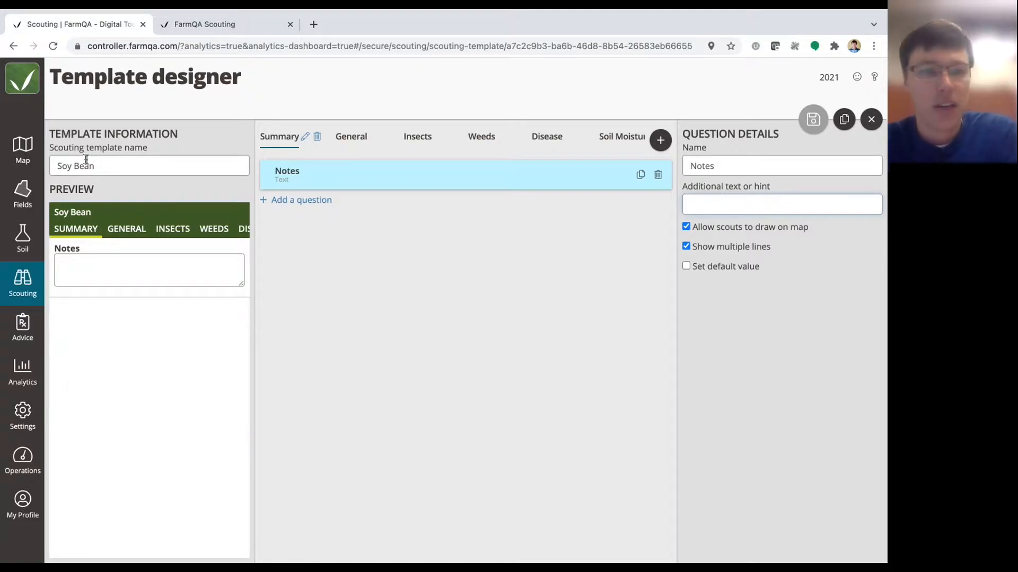
pyautogui.moveTo(108, 164); pyautogui.dragTo(51, 165)
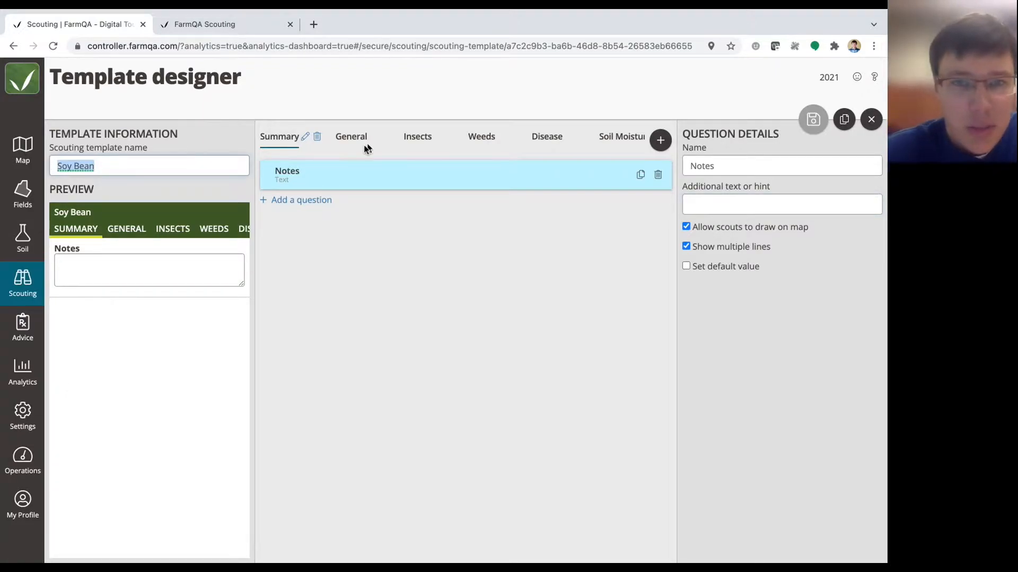
# - Track metrics for the Spider mite question under Insects using the existing Spider mites metric definition, and save the template
pyautogui.click(419, 139)
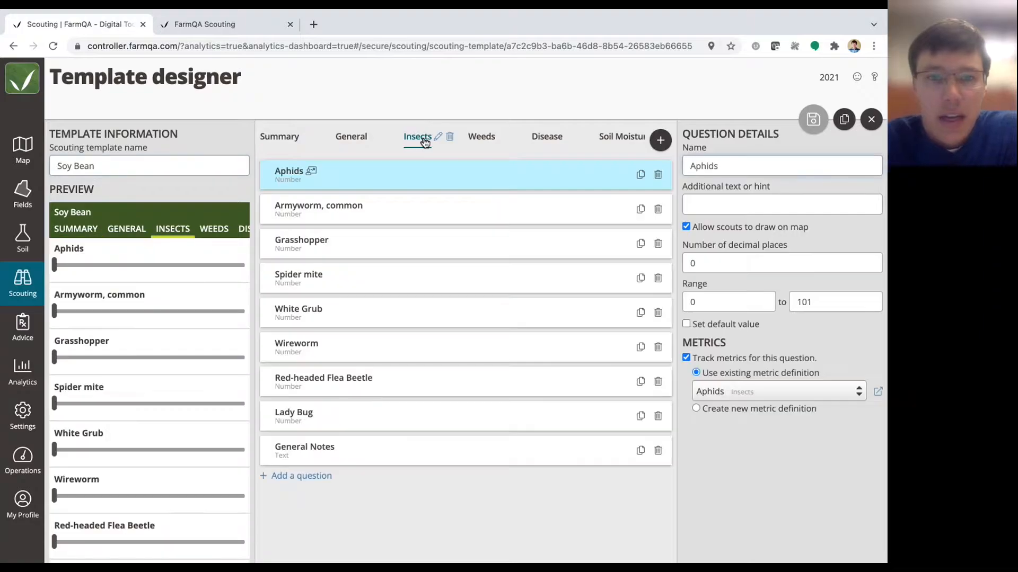
pyautogui.click(311, 284)
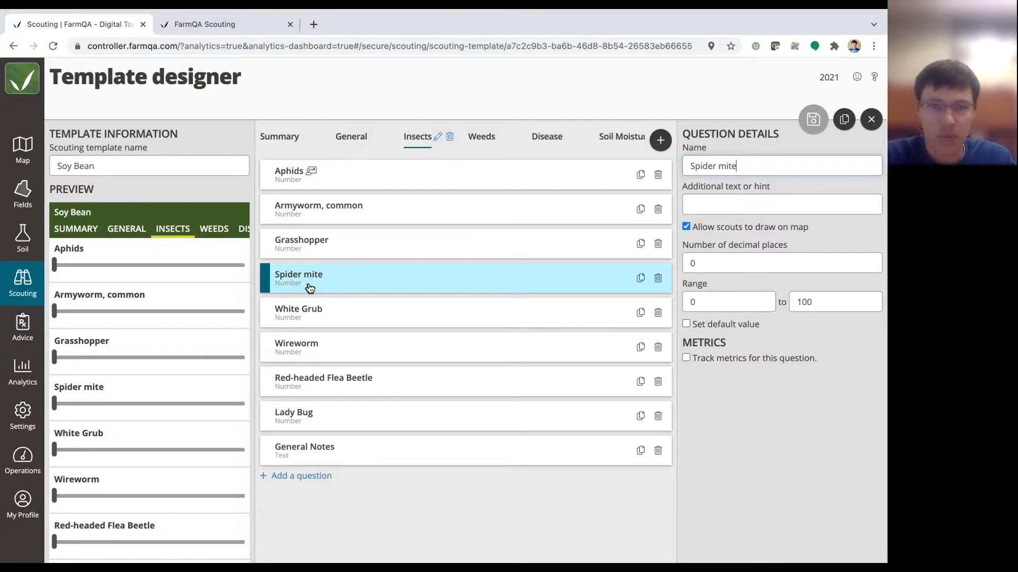
pyautogui.click(687, 358)
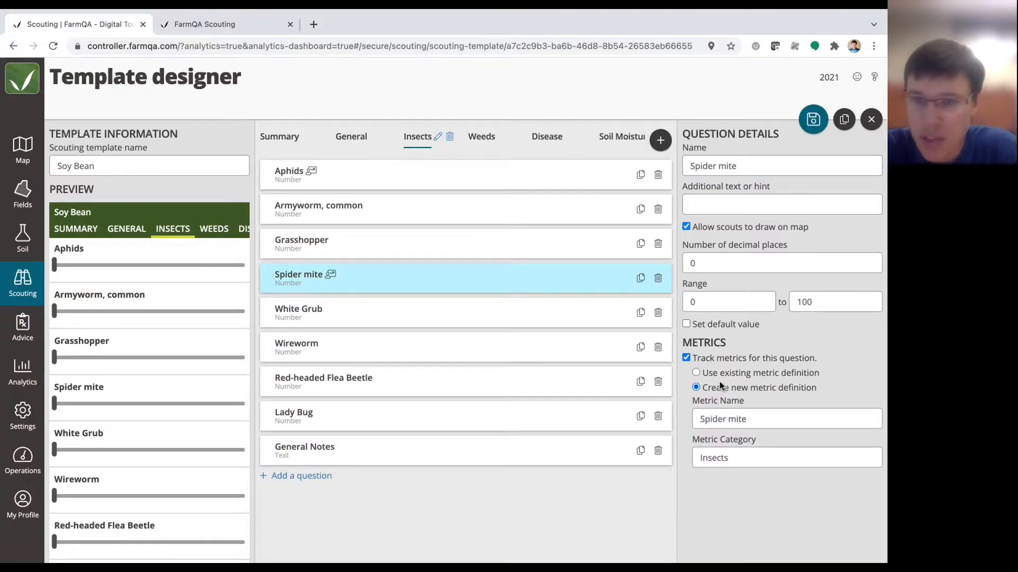
pyautogui.moveTo(704, 386); pyautogui.dragTo(819, 386)
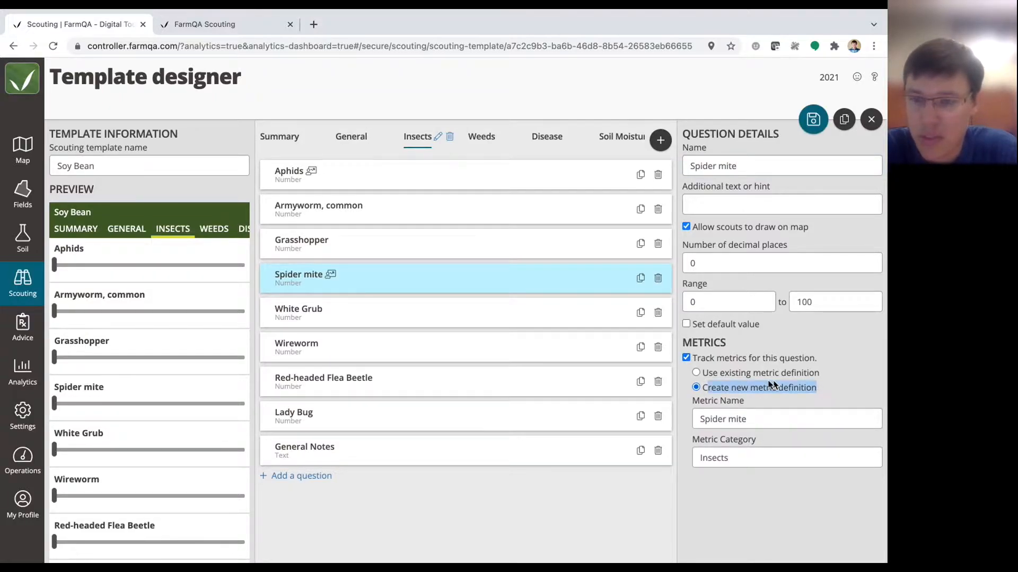
pyautogui.click(703, 372)
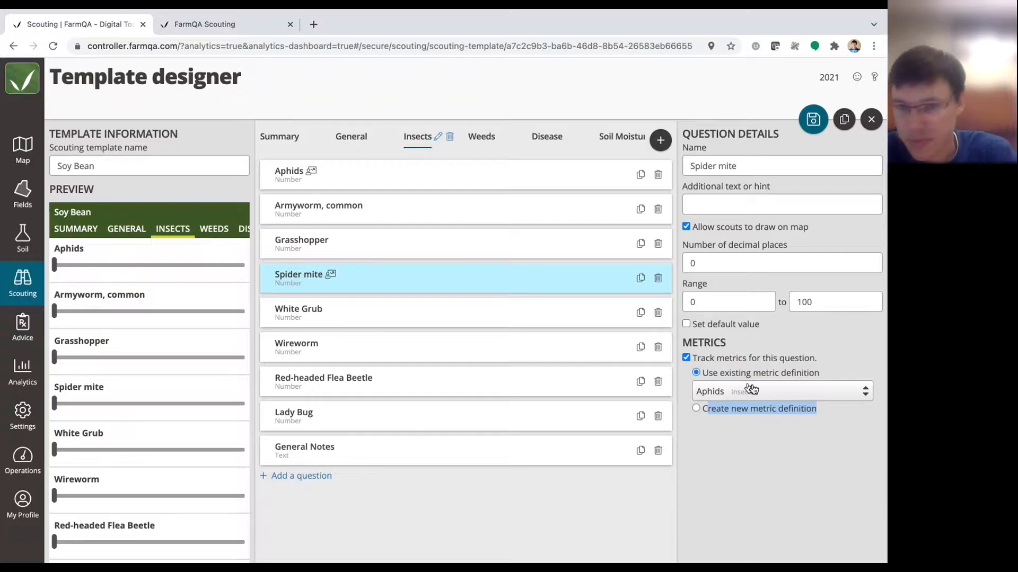
pyautogui.click(803, 392)
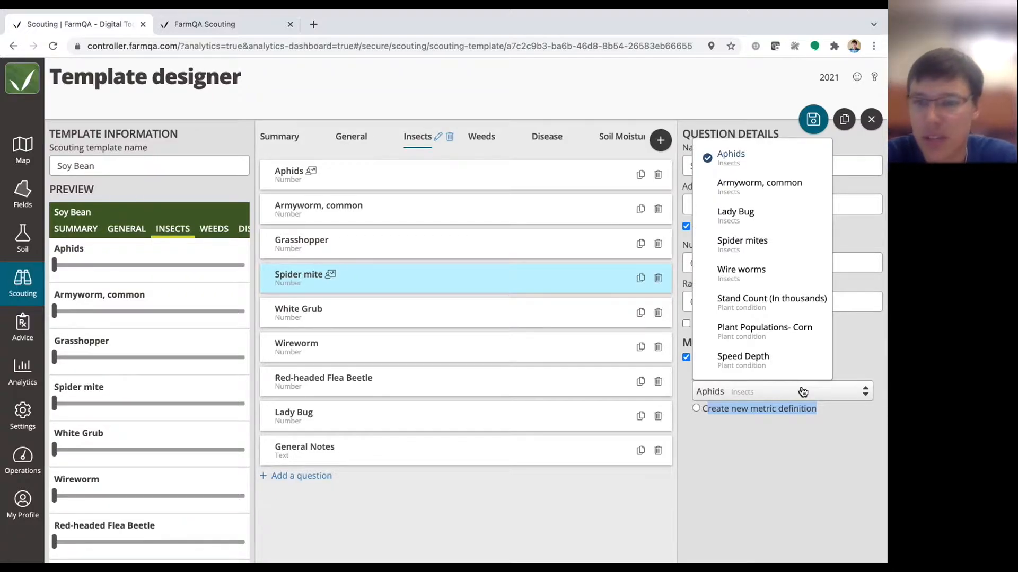
pyautogui.click(740, 243)
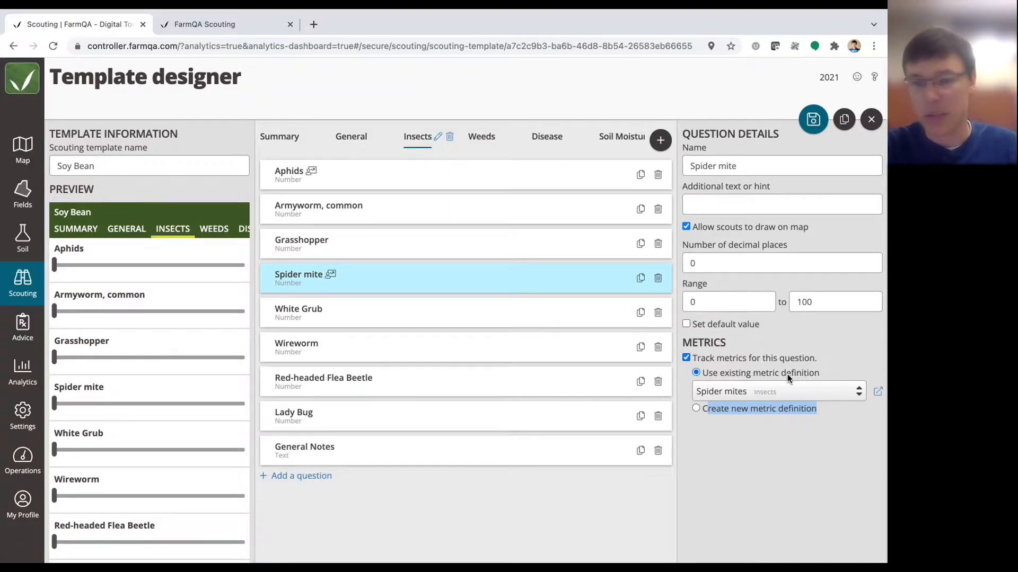
pyautogui.click(813, 121)
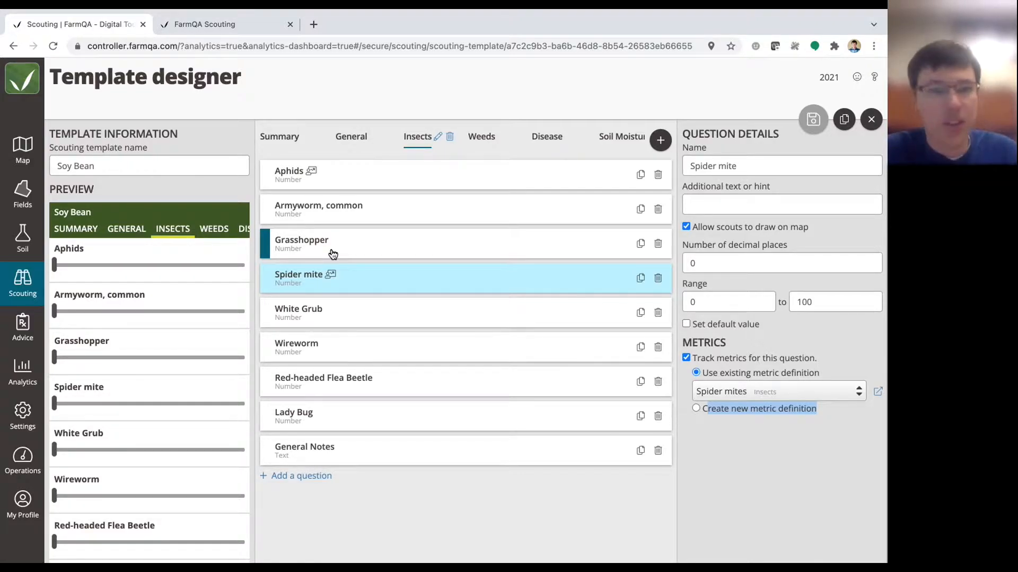
# - Switch to the FarmQA Scouting app and open field 32 near Prosper from the farm map
pyautogui.click(214, 26)
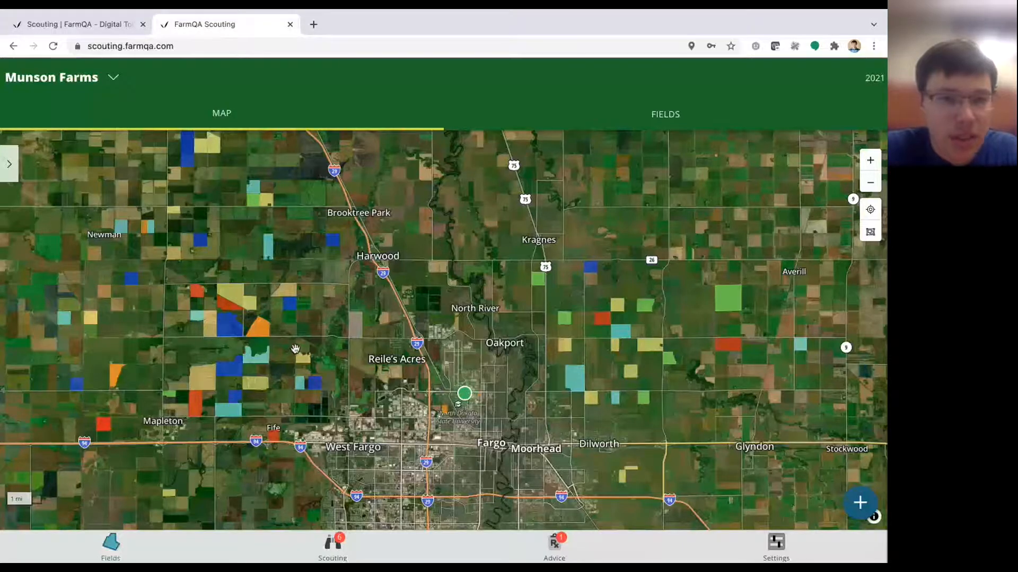
pyautogui.scroll(3, 295, 348)
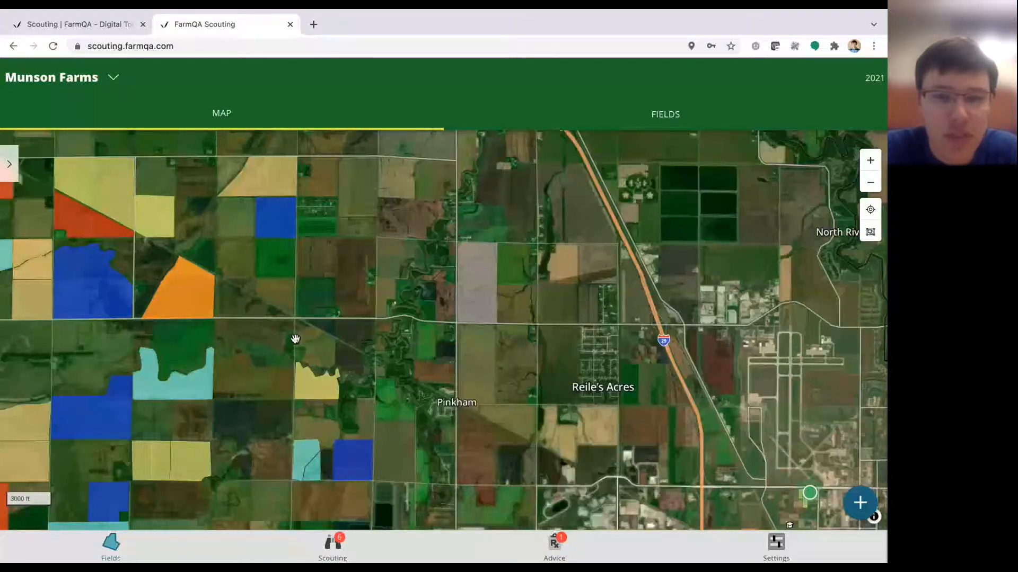
pyautogui.scroll(3, 223, 302)
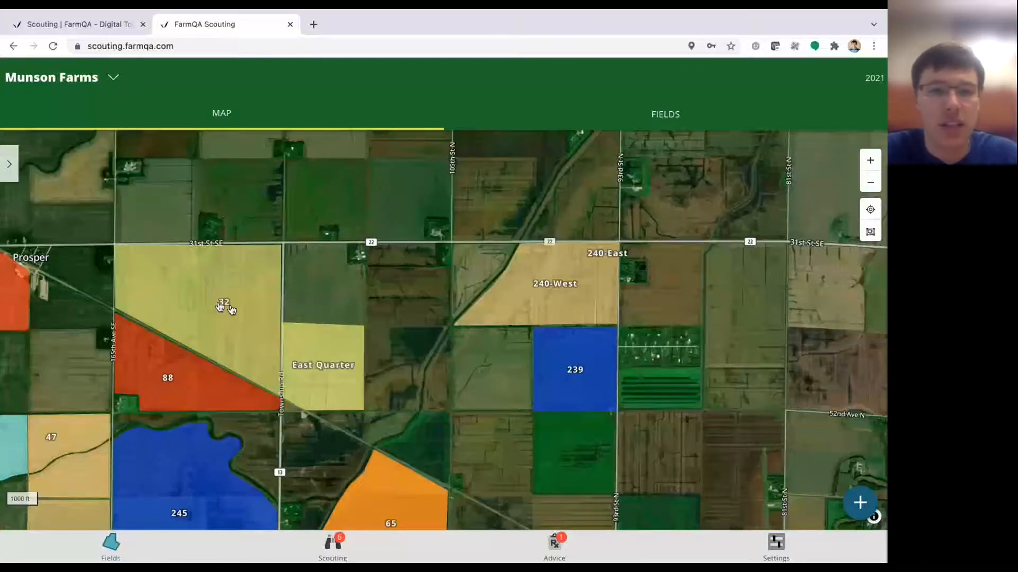
pyautogui.click(223, 302)
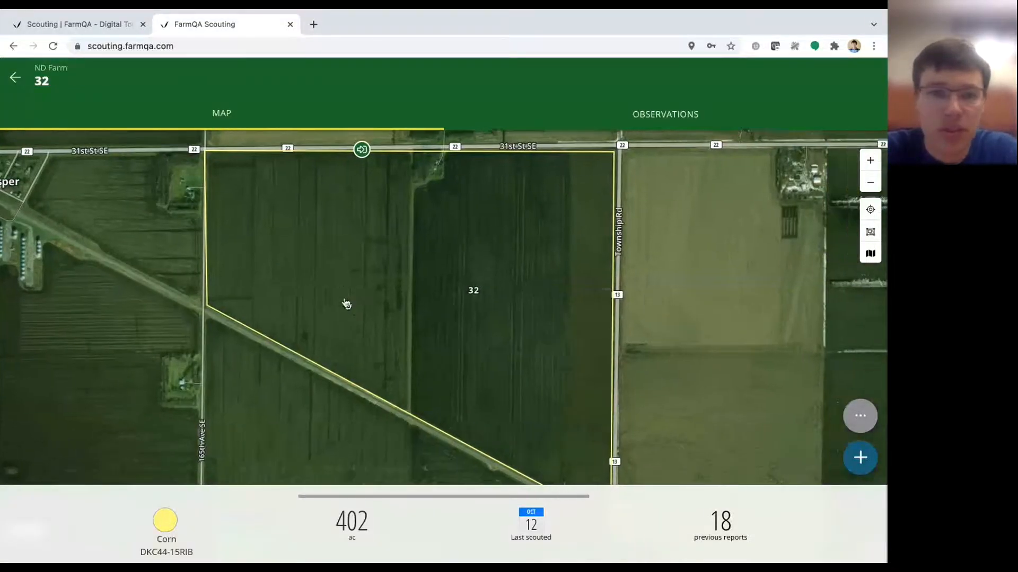
pyautogui.click(349, 252)
pyautogui.click(309, 551)
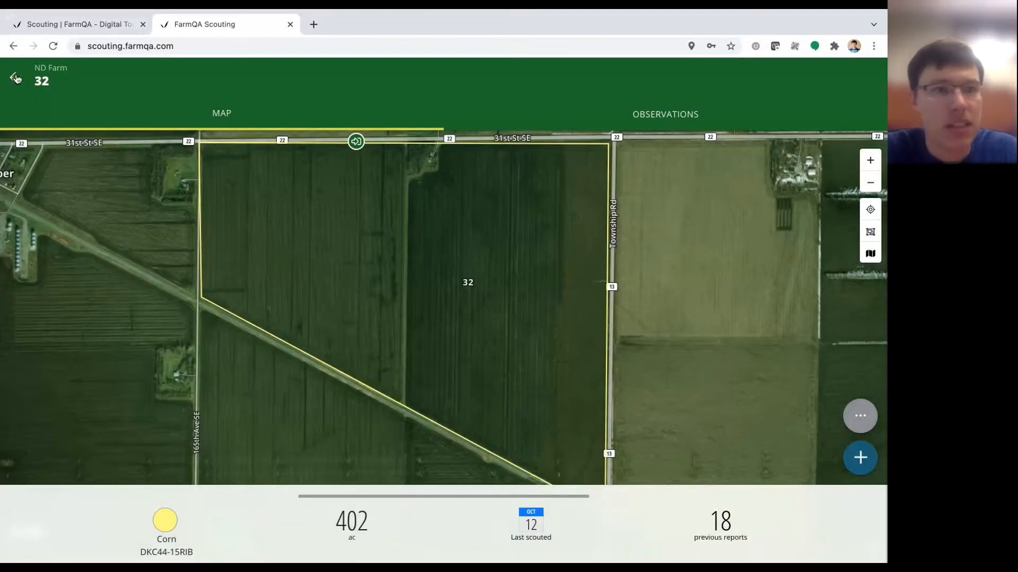
# - Return from field 32 to the farm map and open the scouting app's settings
pyautogui.click(16, 79)
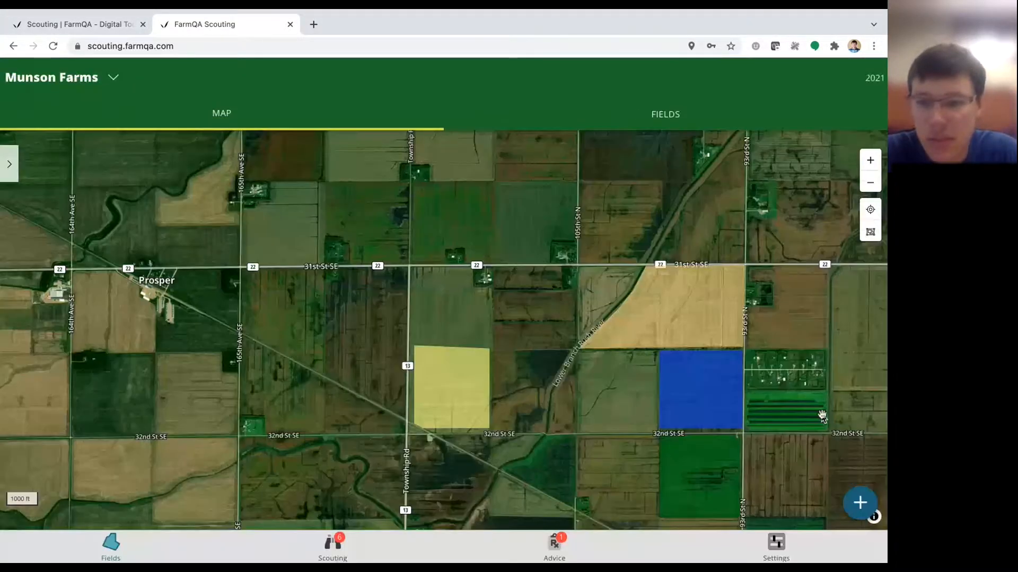
pyautogui.click(803, 540)
pyautogui.click(83, 167)
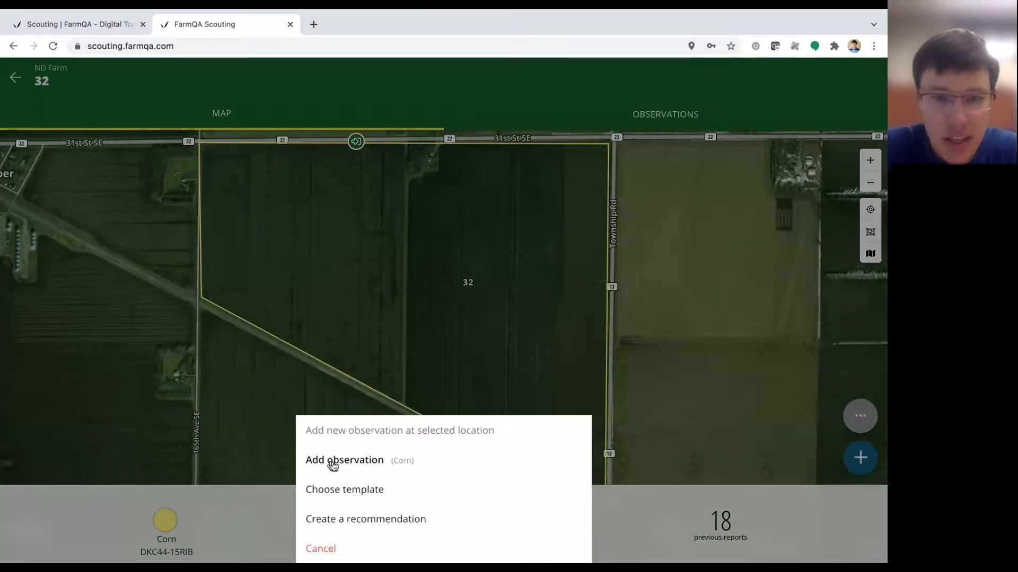
# - Add a Corn observation in field 32 and, under Plant condition, record a seed depth of 2 and a plant population of 50000
pyautogui.click(353, 462)
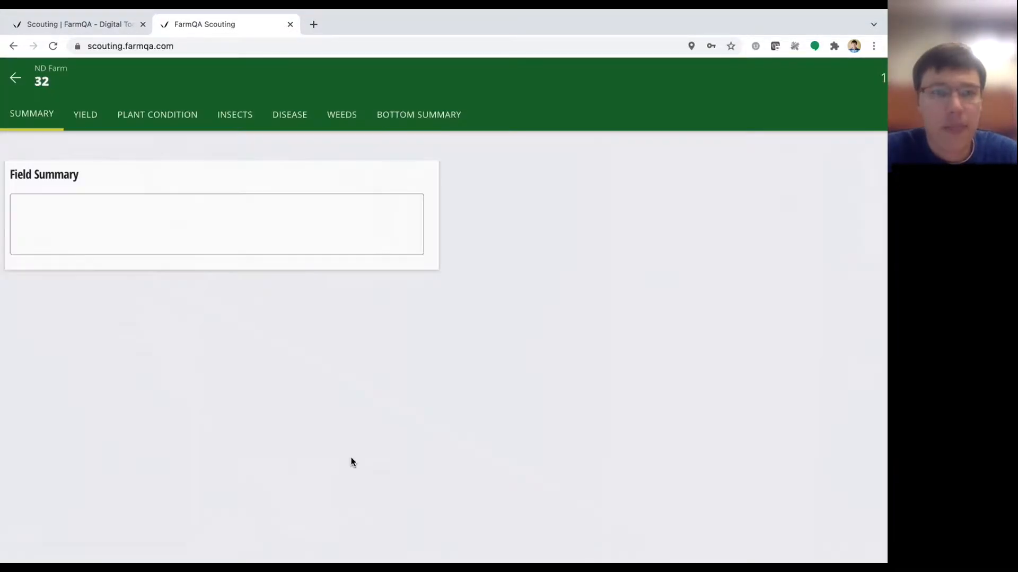
pyautogui.click(157, 118)
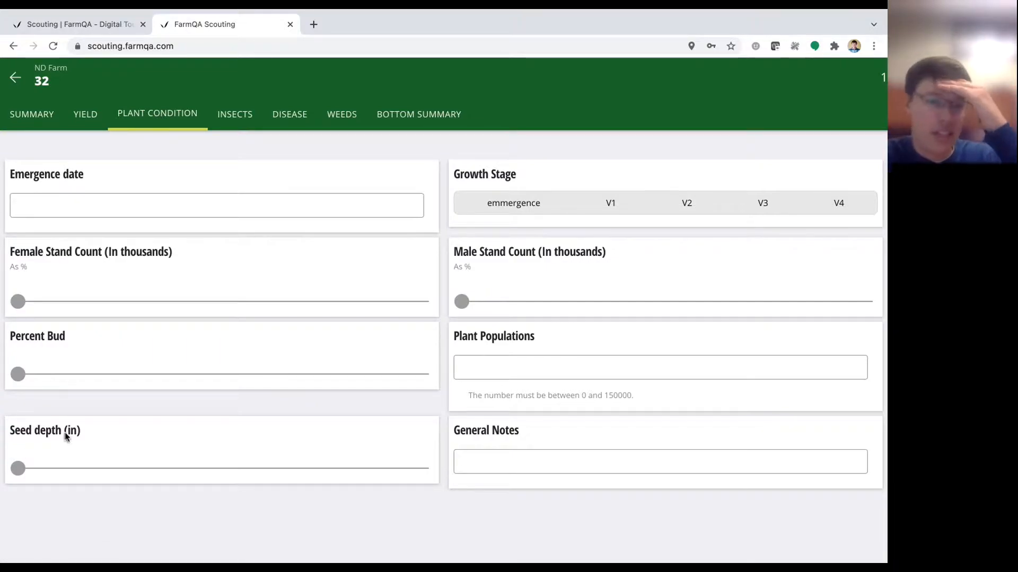
pyautogui.moveTo(20, 479); pyautogui.dragTo(157, 460)
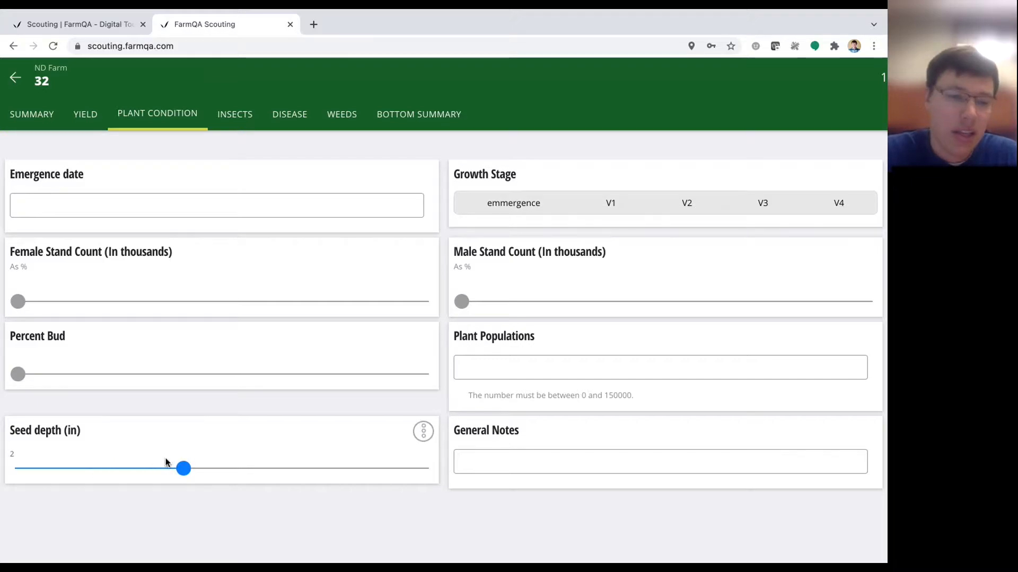
pyautogui.click(516, 364)
pyautogui.click(789, 461)
pyautogui.click(774, 524)
pyautogui.doubleClick(773, 524)
pyautogui.click(774, 523)
pyautogui.click(532, 527)
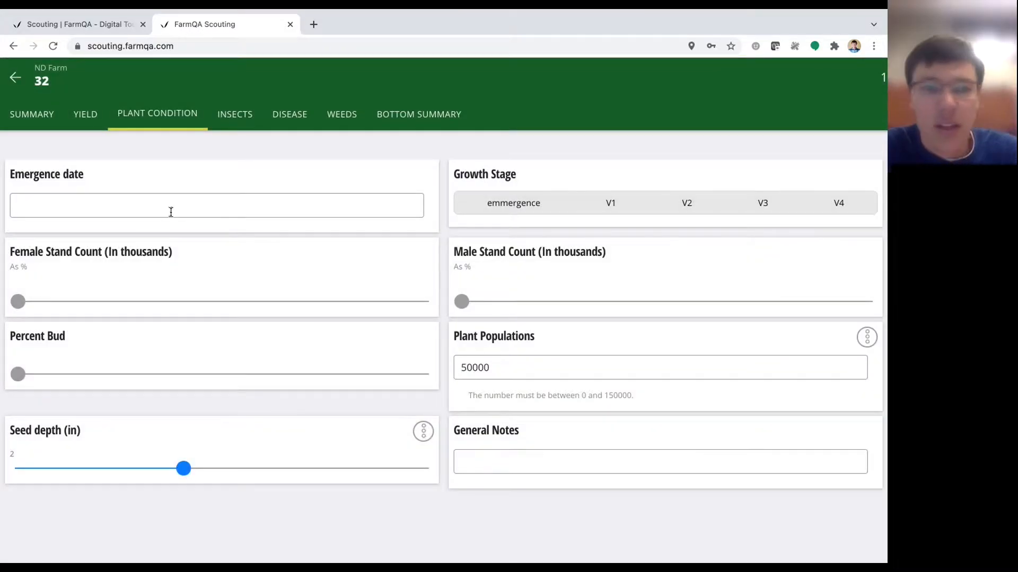
# - Rate Kochia as Very High in the Weeds section of the observation
pyautogui.click(236, 118)
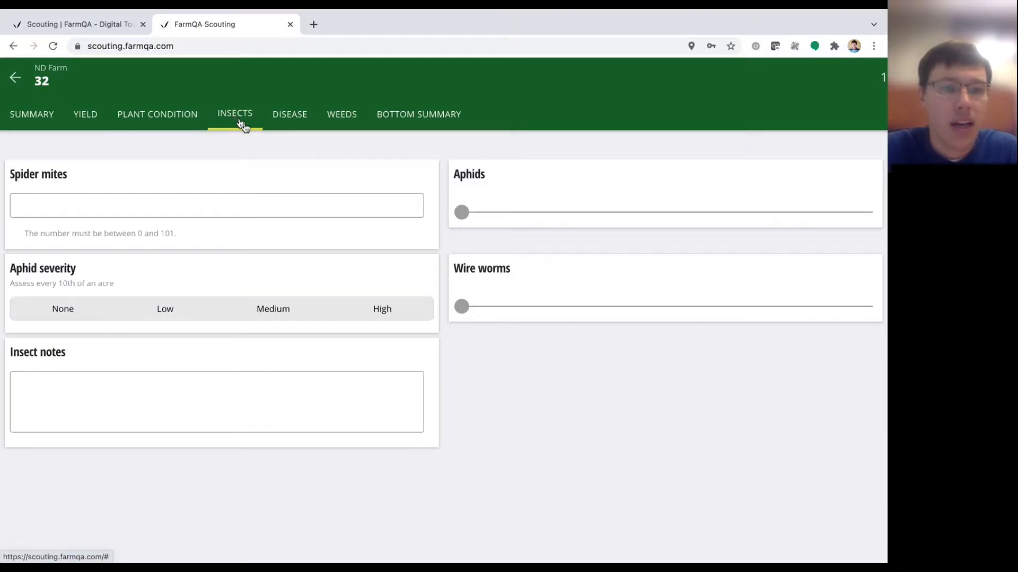
pyautogui.click(347, 118)
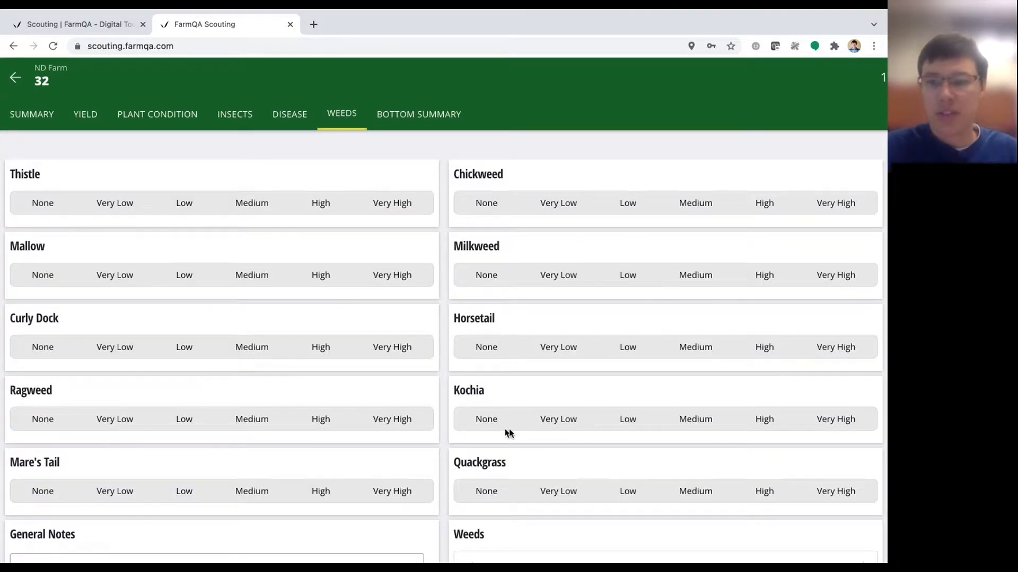
pyautogui.click(835, 419)
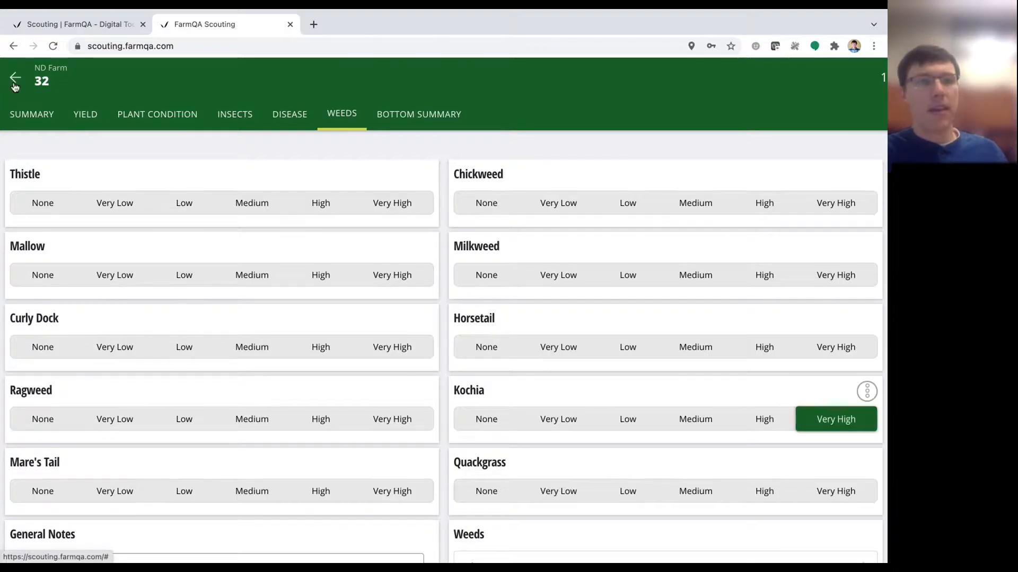
# - Leave the observation form and finish the scouting report for field 32
pyautogui.click(15, 84)
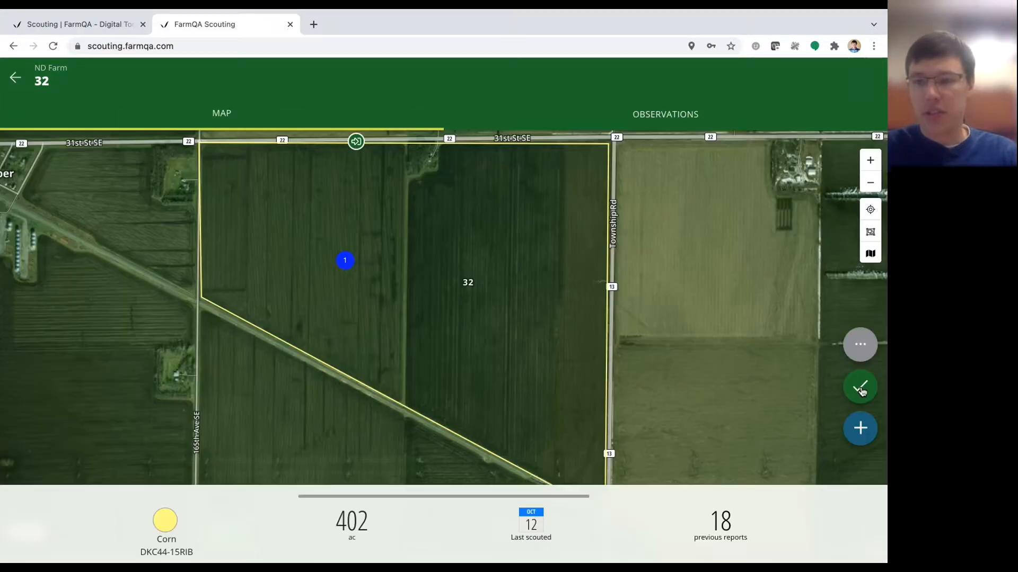
pyautogui.click(861, 389)
pyautogui.click(321, 518)
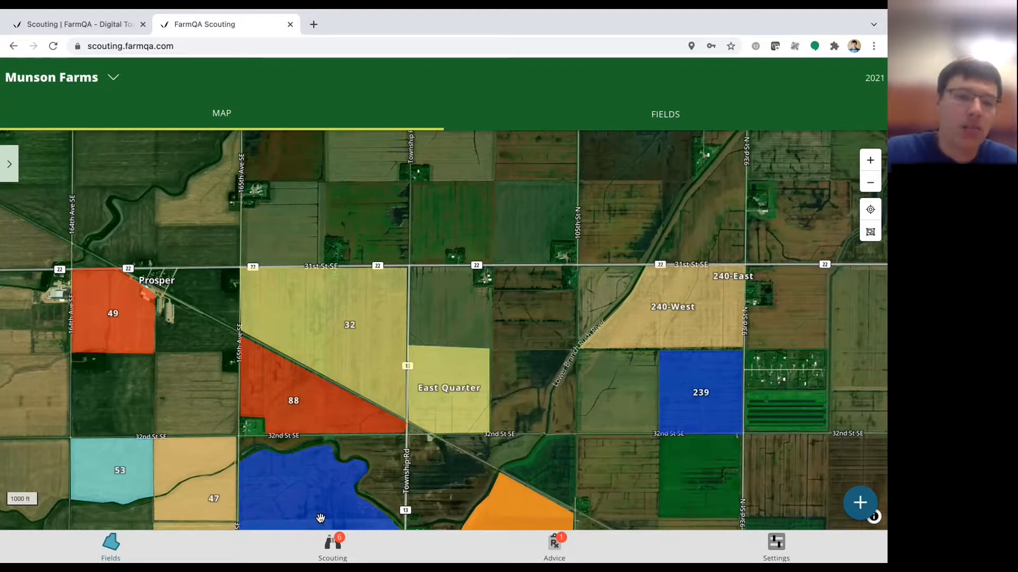
# - Switch back to the FarmQA controller and examine the Aphid graph on the Analytics dashboard
pyautogui.click(75, 25)
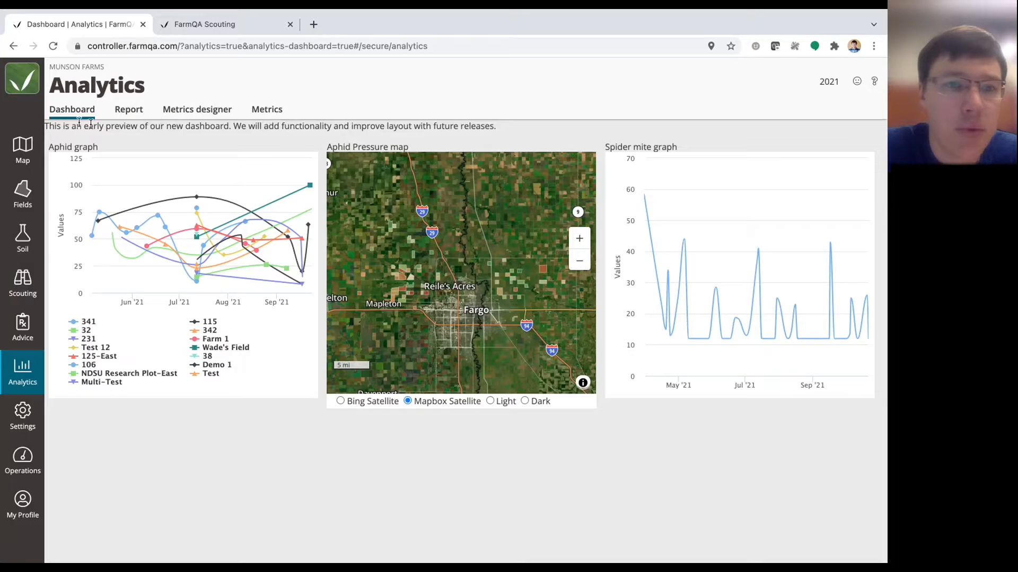
pyautogui.moveTo(227, 218)
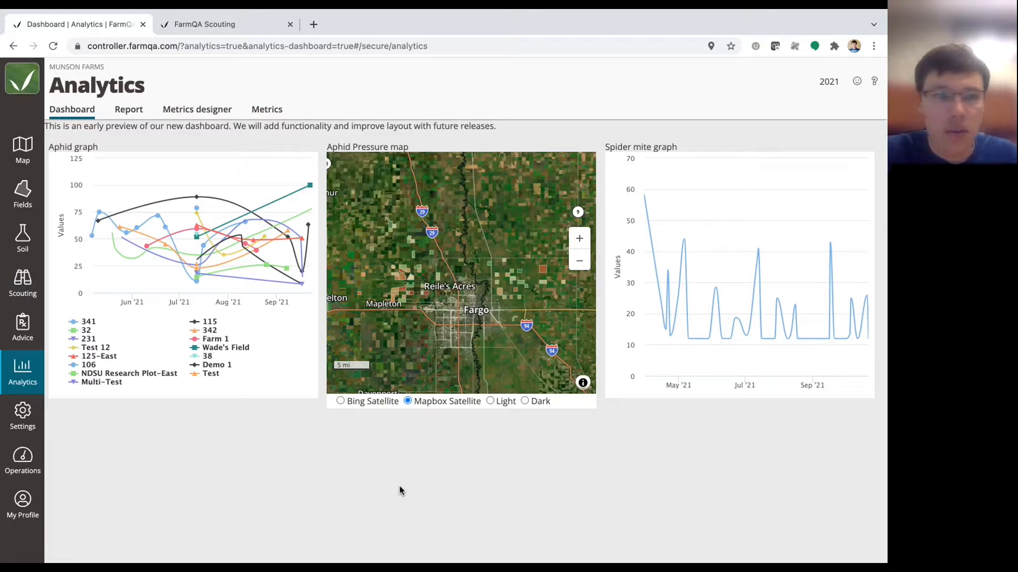
pyautogui.moveTo(100, 148); pyautogui.dragTo(49, 148)
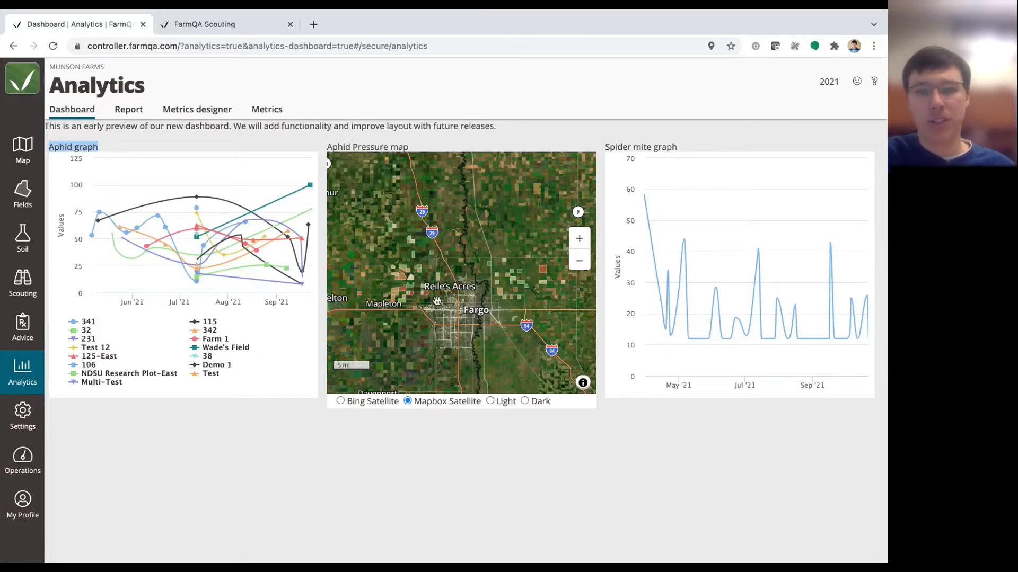
# - Set the Aphid Pressure map to the Dark basemap and examine the fields around Fargo
pyautogui.scroll(3, 437, 301)
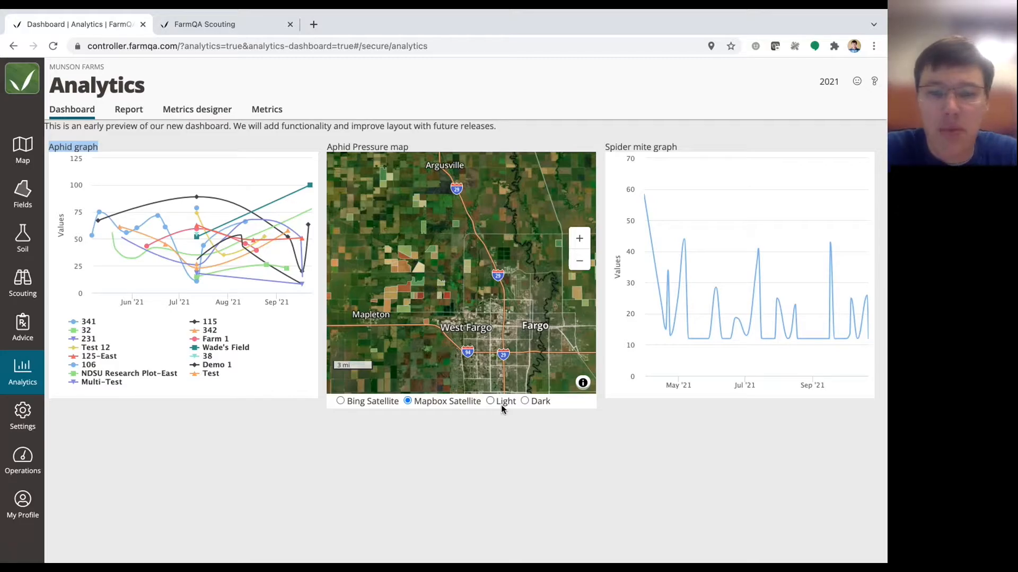
pyautogui.click(525, 401)
pyautogui.scroll(-3, 449, 329)
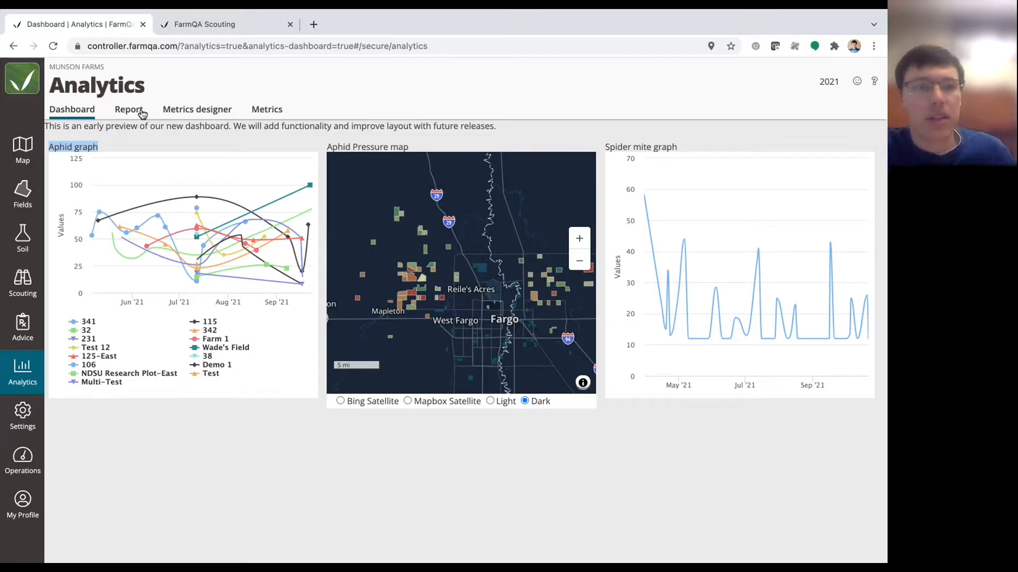
# - Go to the list of Analytics metrics and open the Kochia metric
pyautogui.click(267, 114)
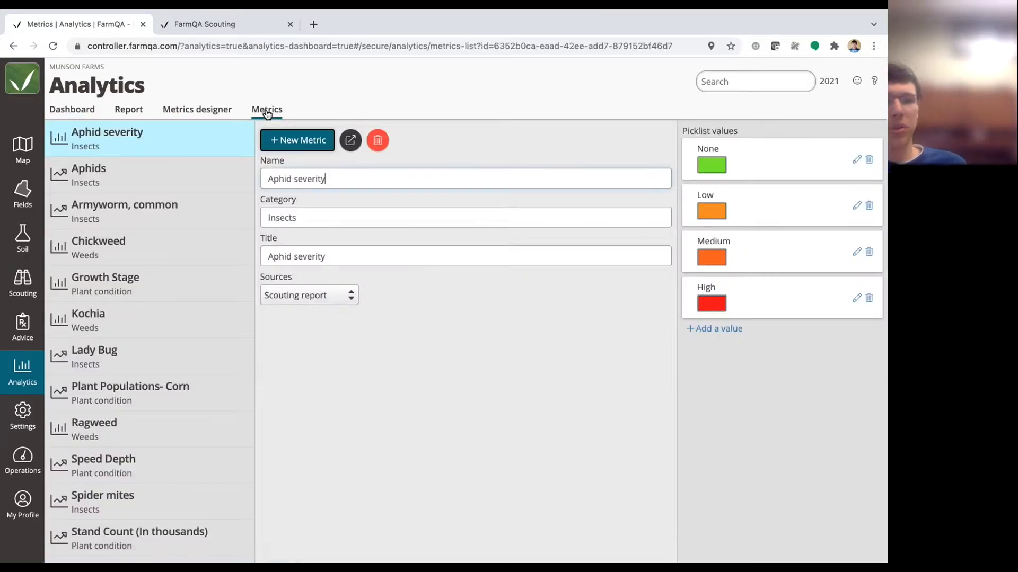
pyautogui.scroll(-2, 170, 504)
pyautogui.scroll(1, 172, 504)
pyautogui.scroll(1, 173, 504)
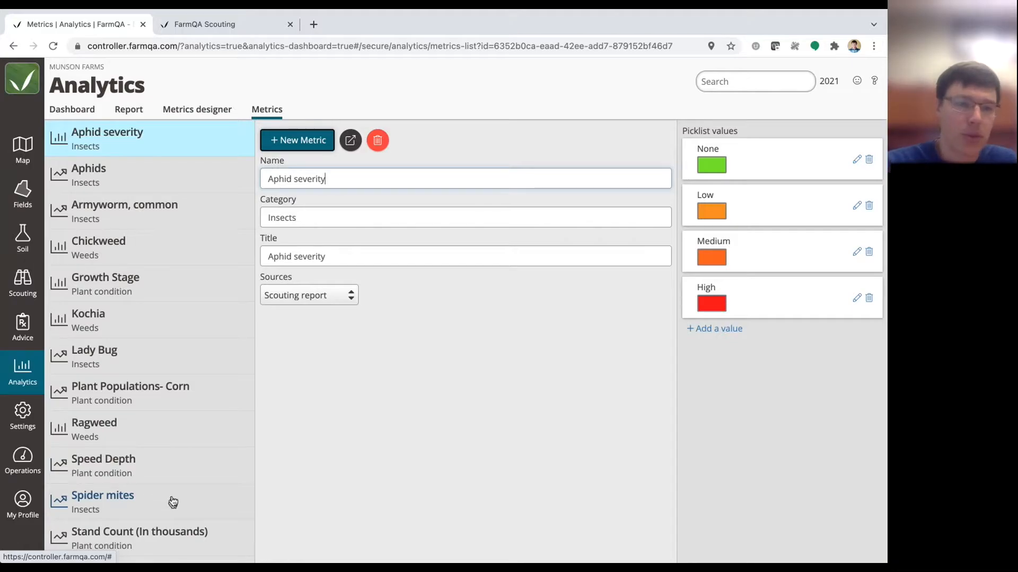
pyautogui.click(127, 332)
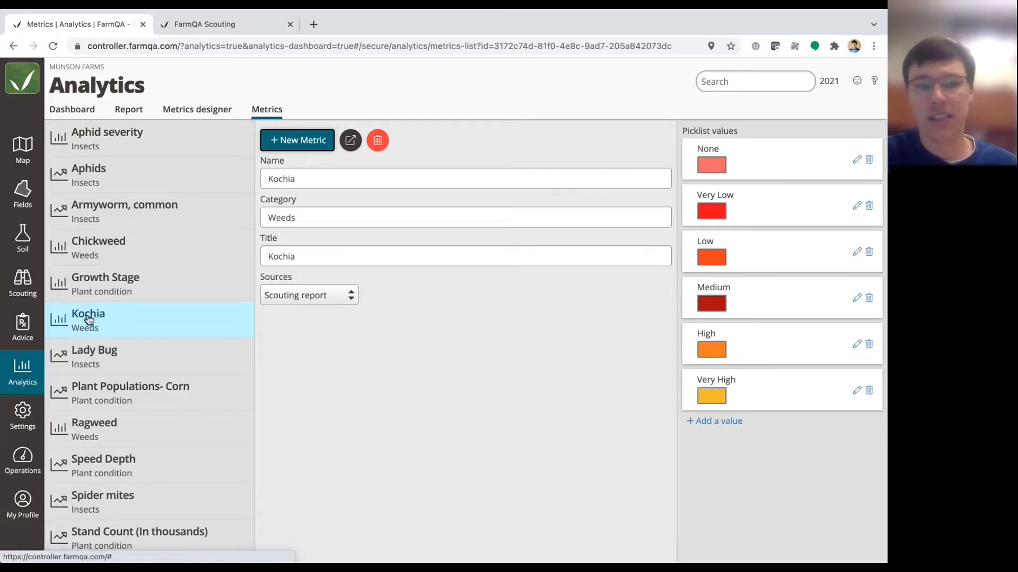
# - Try the name Kochia-Corn for the metric, restore the original name, and view the available source options
pyautogui.click(307, 179)
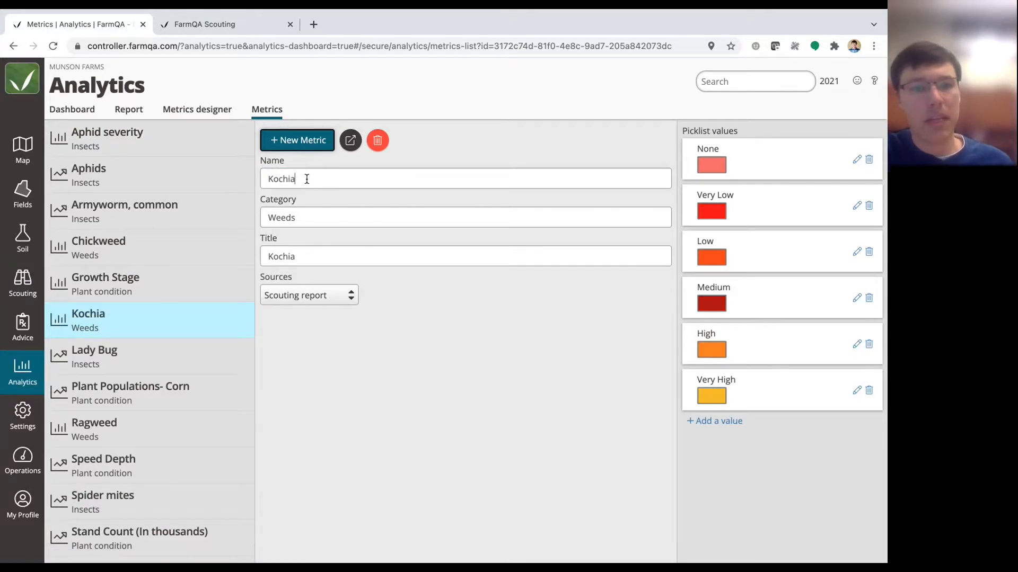
pyautogui.write('-')
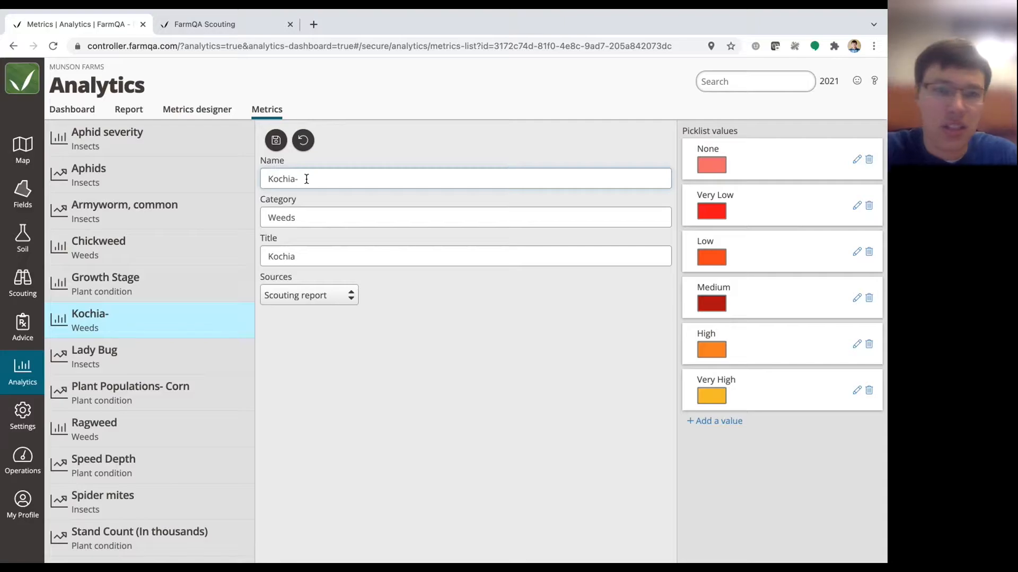
pyautogui.write('Corn')
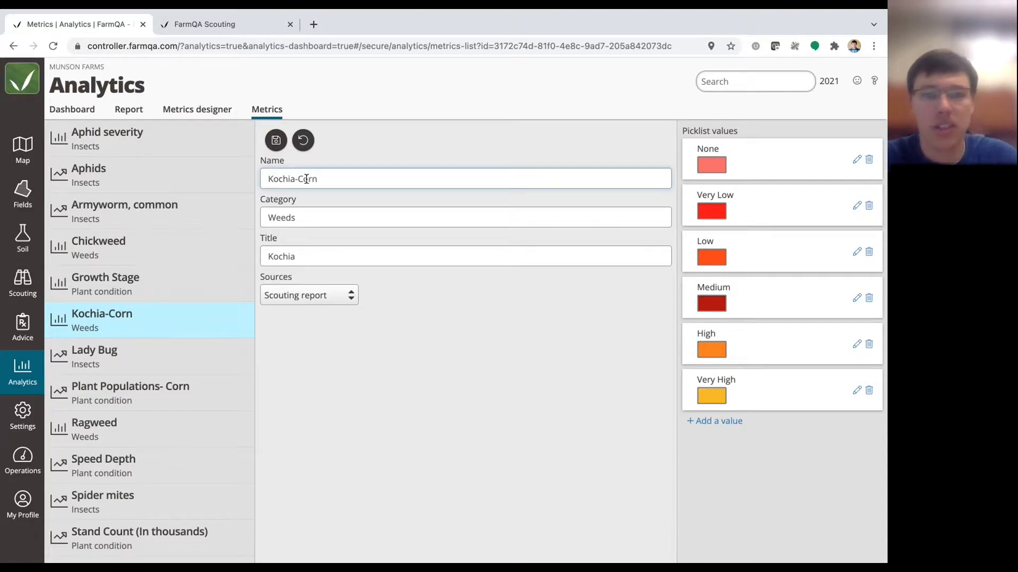
pyautogui.press('BackSpace')
pyautogui.press('BackSpace')
pyautogui.press('BackSpace')
pyautogui.press('BackSpace')
pyautogui.press('BackSpace')
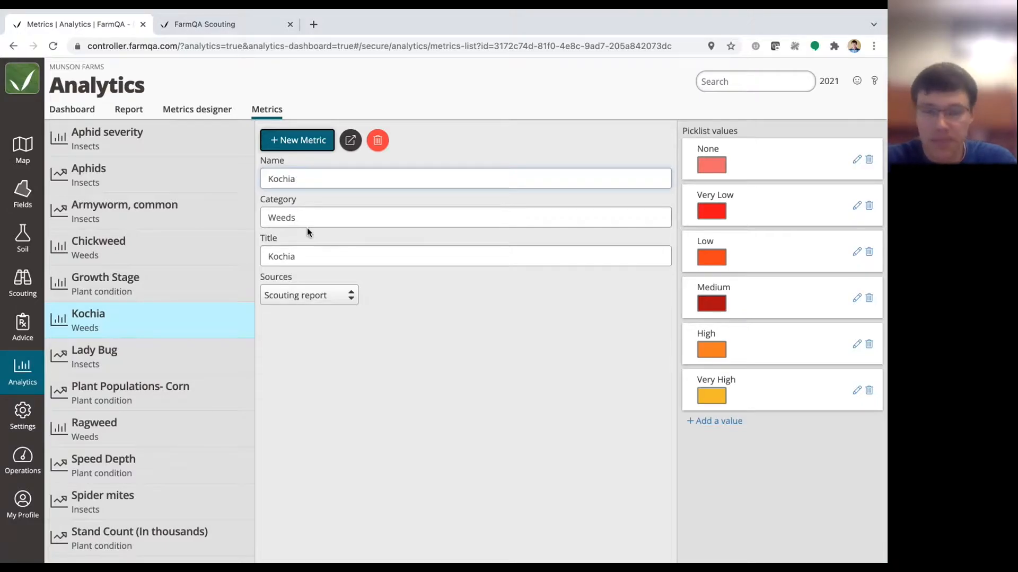
pyautogui.click(347, 298)
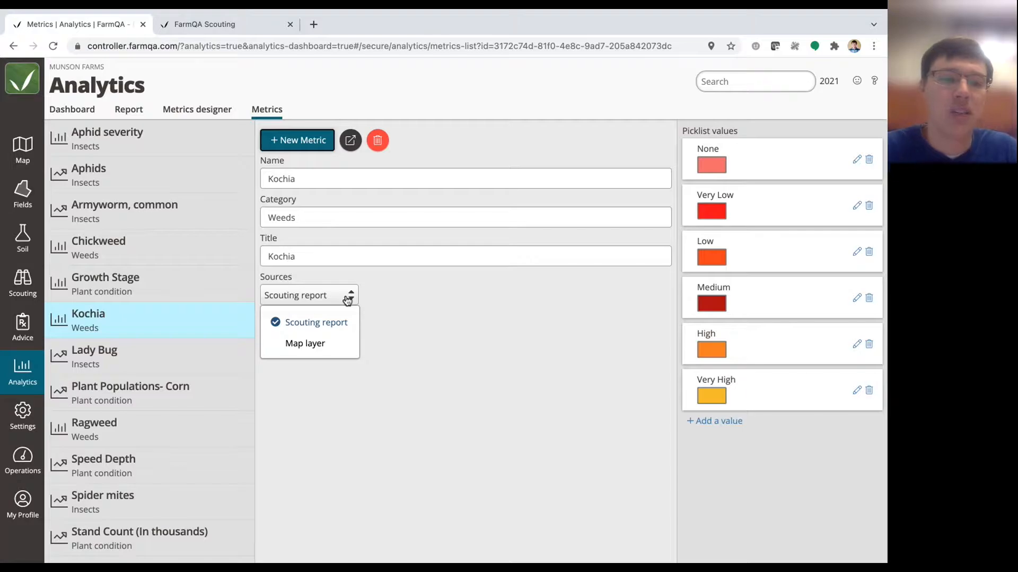
pyautogui.click(319, 369)
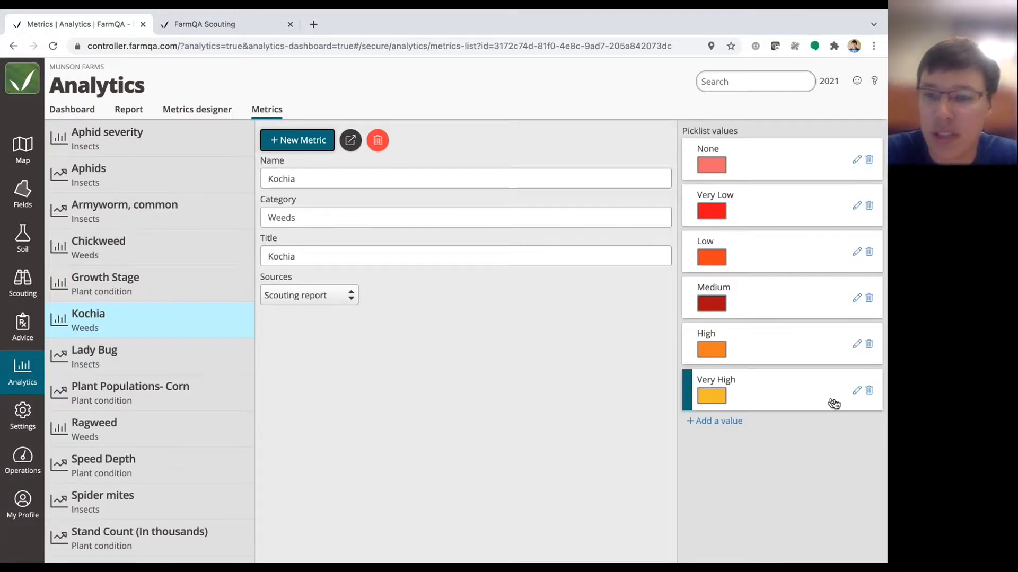
# - Change the colour of Kochia's Very High picklist value to red, RGB 245, 0, 0
pyautogui.click(859, 392)
pyautogui.click(722, 396)
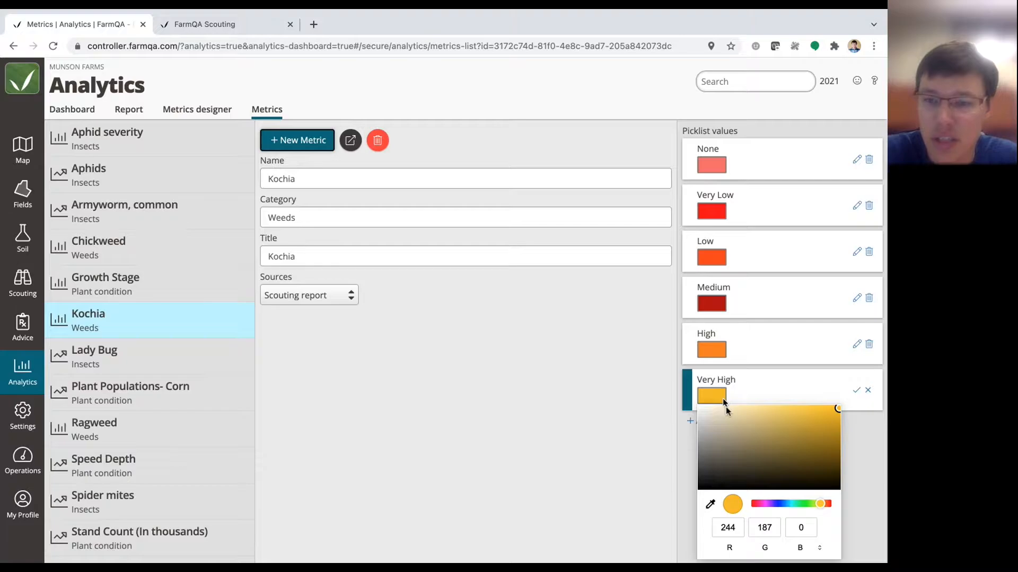
pyautogui.moveTo(817, 513); pyautogui.dragTo(831, 505)
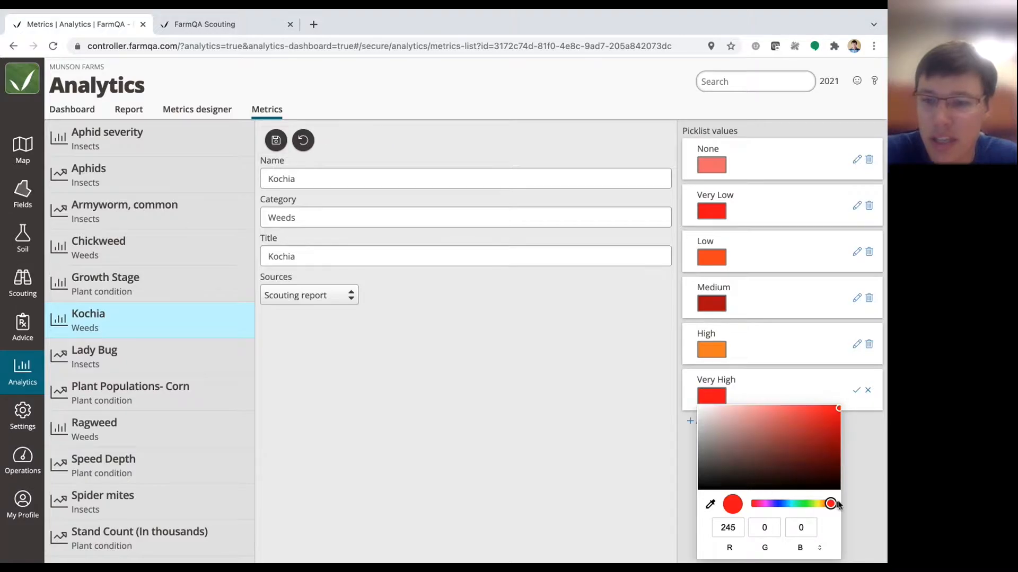
pyautogui.click(857, 391)
# - Change the colour of Kochia's None picklist value to light green
pyautogui.click(857, 160)
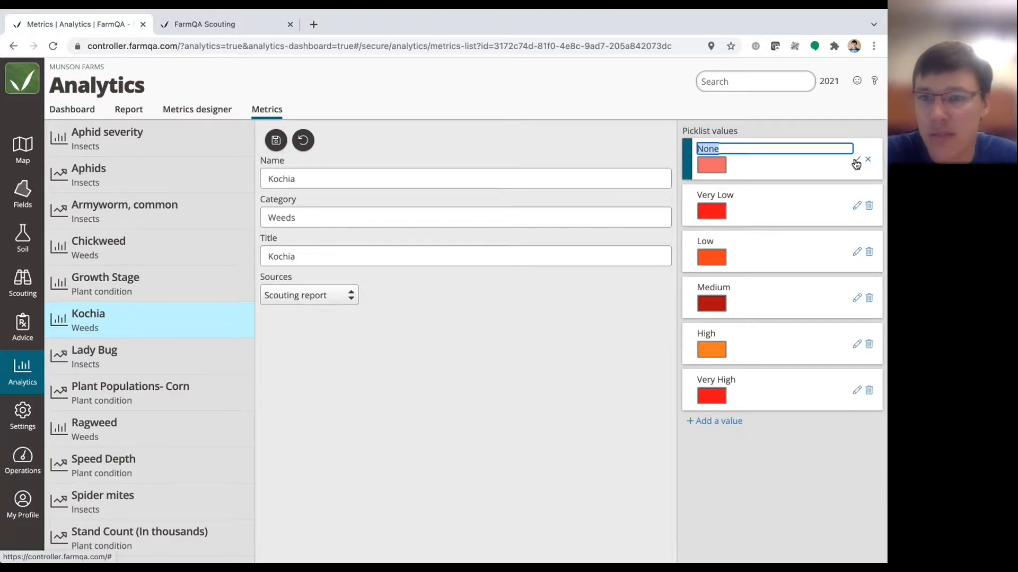
pyautogui.click(720, 166)
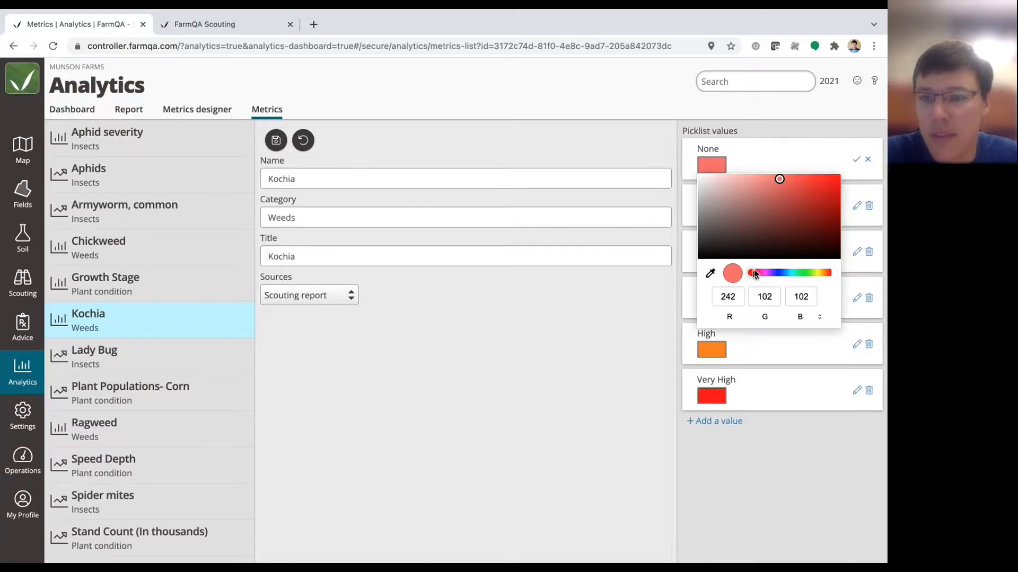
pyautogui.moveTo(758, 275); pyautogui.dragTo(808, 273)
pyautogui.click(856, 160)
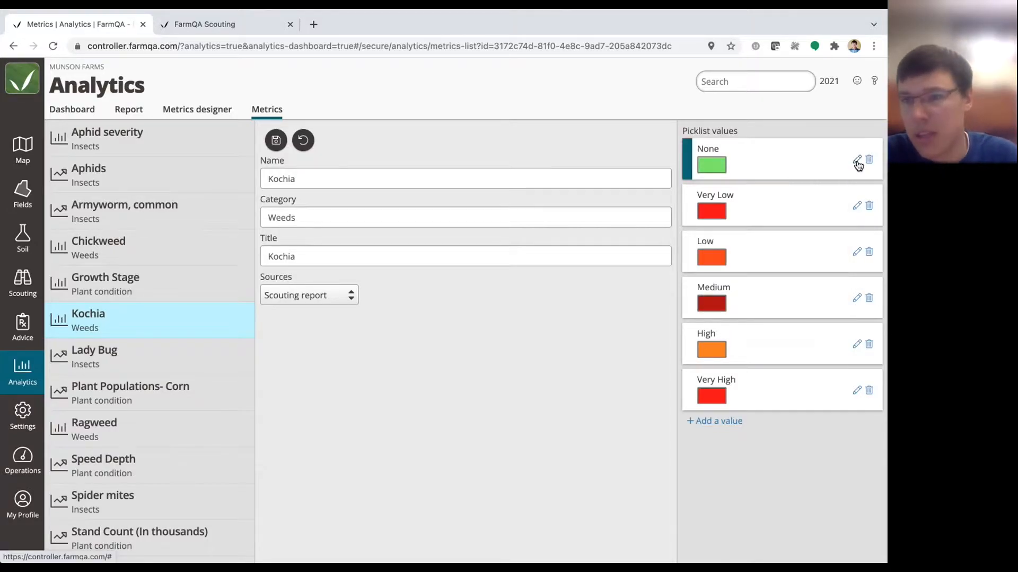
# - Change the colour of Kochia's Very Low picklist value to a darker green, about RGB 30, 202, 7
pyautogui.click(858, 208)
pyautogui.click(711, 211)
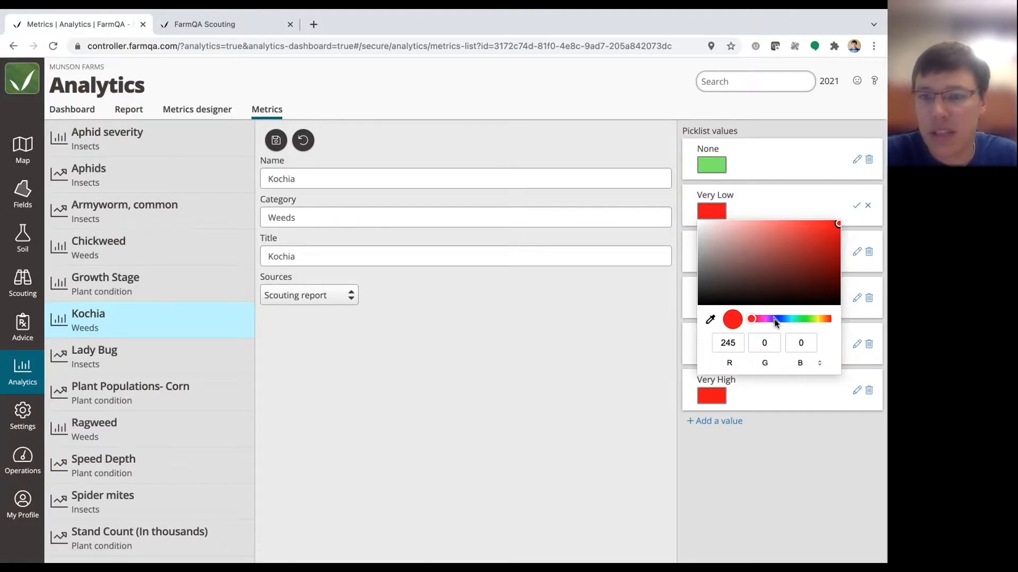
pyautogui.moveTo(753, 320); pyautogui.dragTo(806, 319)
pyautogui.click(835, 237)
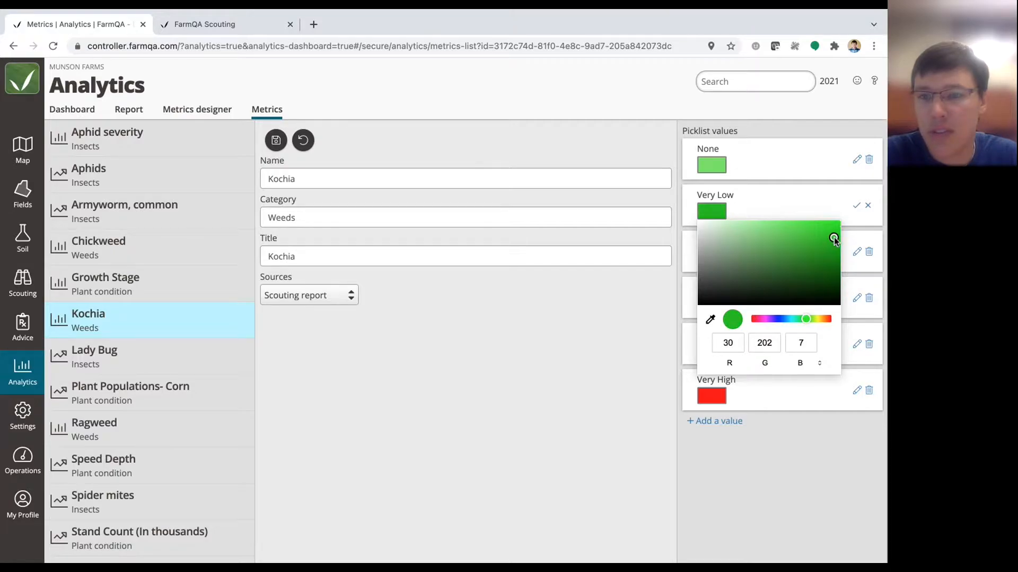
pyautogui.click(855, 205)
# - Change the colour of Kochia's Low picklist value to yellow
pyautogui.click(857, 251)
pyautogui.click(709, 258)
pyautogui.moveTo(827, 365); pyautogui.dragTo(819, 366)
pyautogui.click(856, 253)
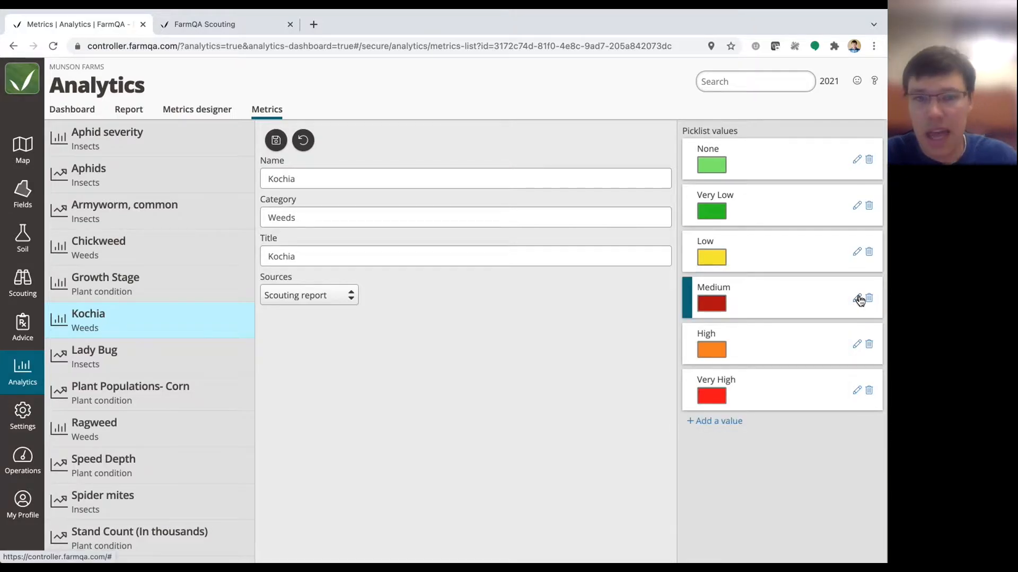
# - Change the colour of Kochia's Medium picklist value to a pale yellow
pyautogui.click(857, 299)
pyautogui.click(718, 304)
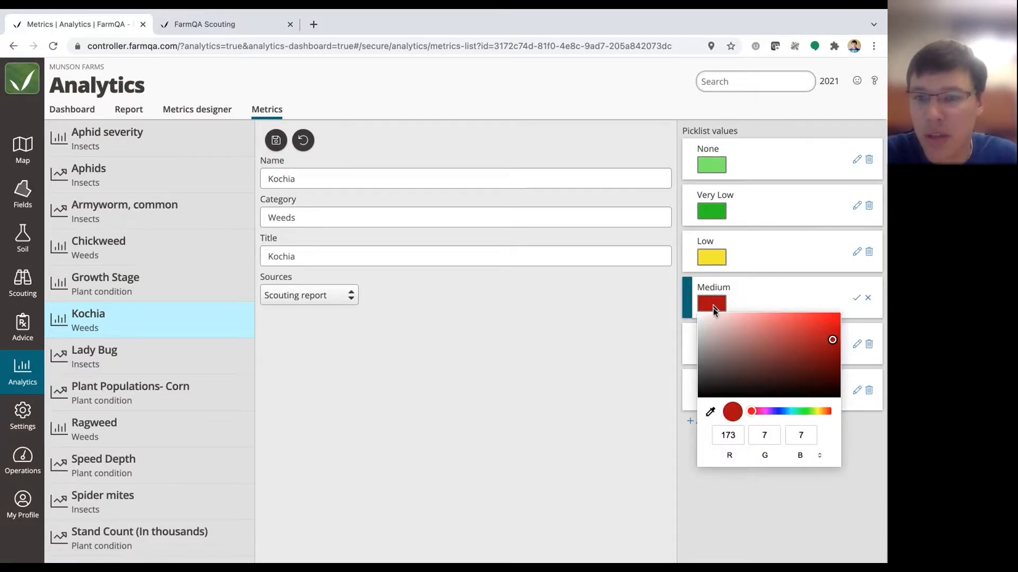
pyautogui.moveTo(806, 412); pyautogui.dragTo(818, 412)
pyautogui.click(796, 322)
pyautogui.moveTo(796, 322); pyautogui.dragTo(785, 320)
pyautogui.click(856, 298)
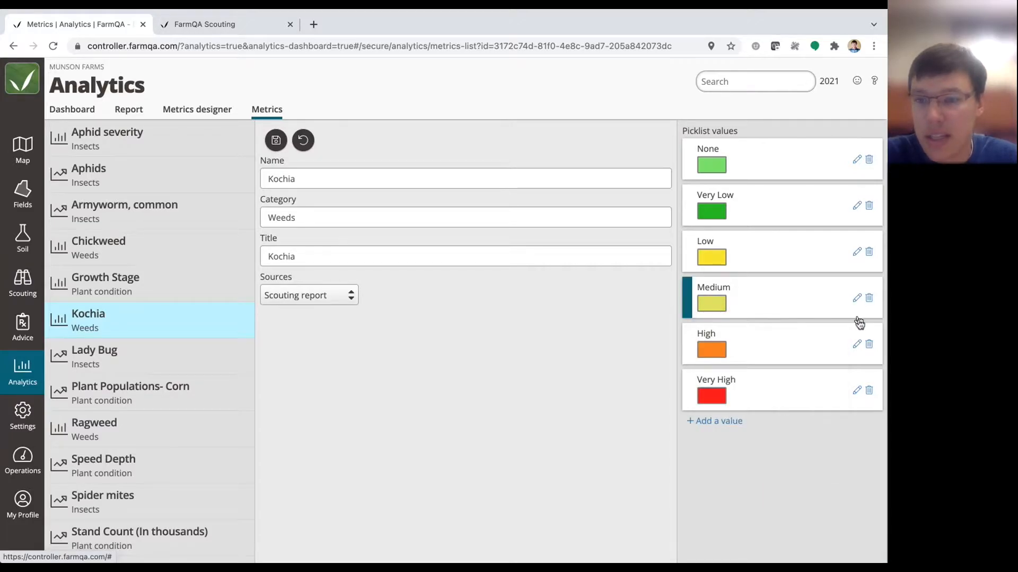
# - Keep the orange colour for the High value and save the Kochia metric with its new picklist colours
pyautogui.click(857, 345)
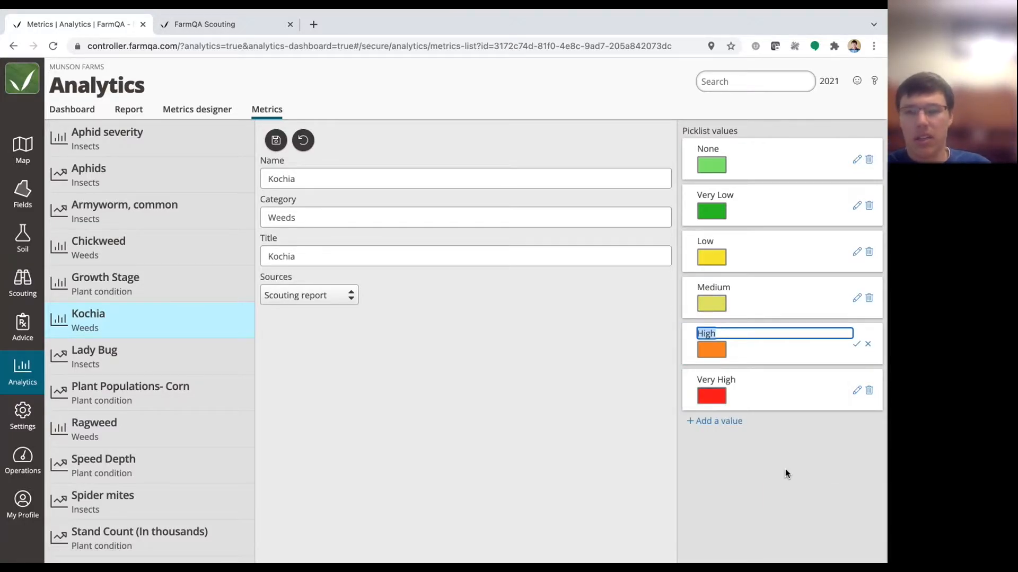
pyautogui.click(860, 344)
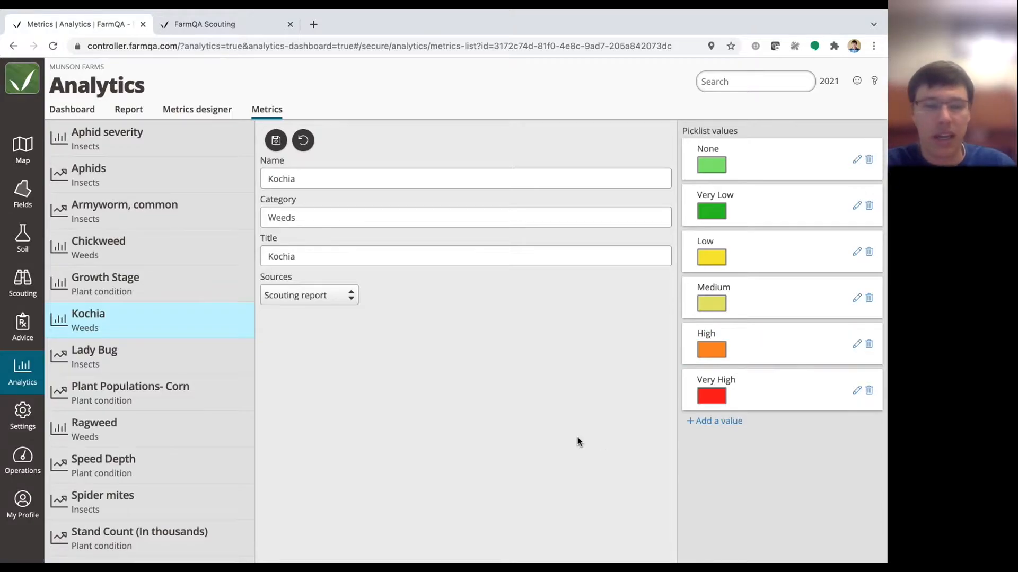
pyautogui.click(275, 140)
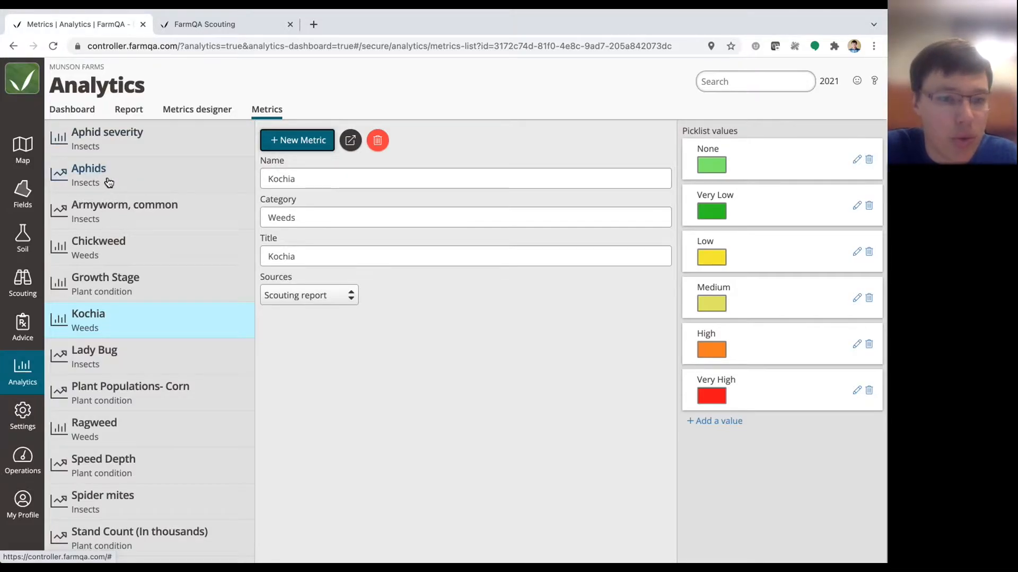
# - Open the Speed Depth metric, try a range maximum of 10, restore it to 5, and keep the Red Yellow Green colour scheme
pyautogui.click(137, 460)
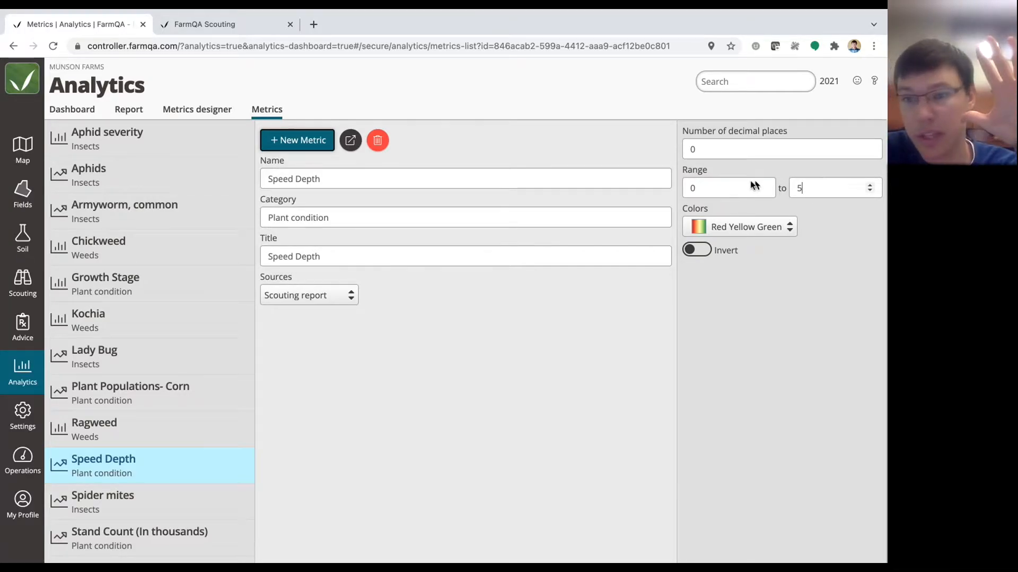
pyautogui.doubleClick(823, 186)
pyautogui.write('10')
pyautogui.press('BackSpace')
pyautogui.press('BackSpace')
pyautogui.write('5')
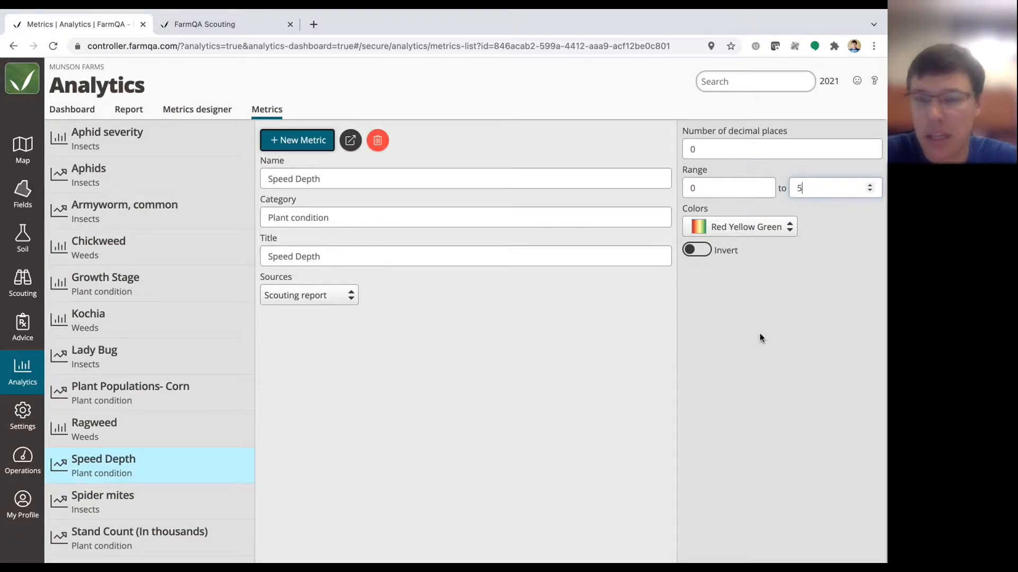
pyautogui.click(785, 225)
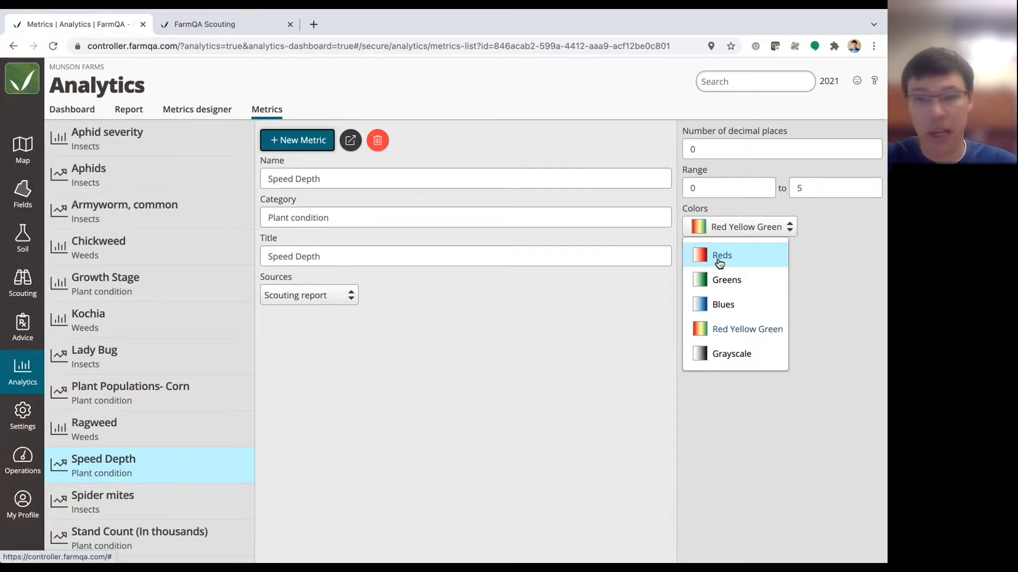
pyautogui.click(720, 328)
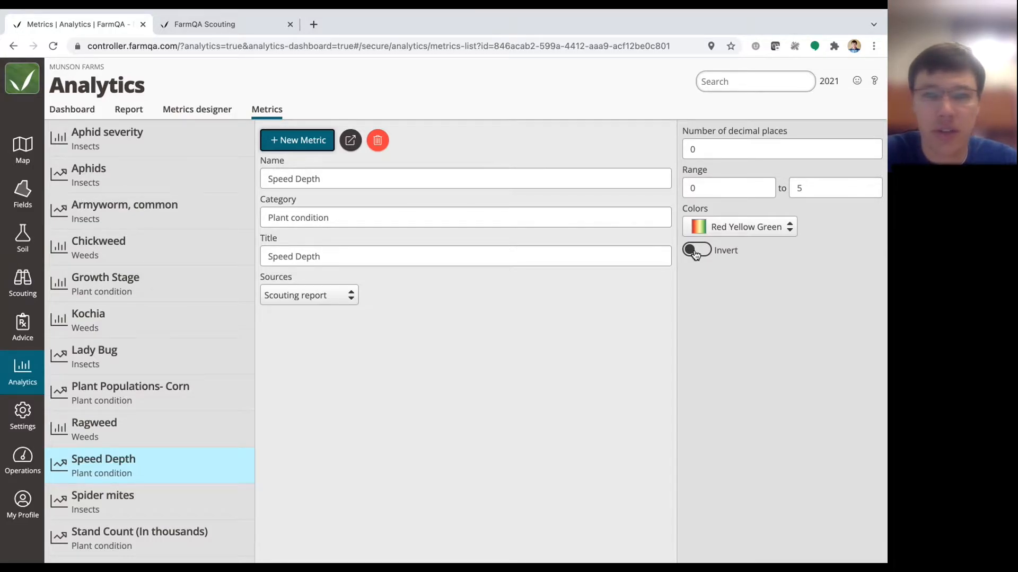
# - Try inverting the colour scale of the Aphids metric, turn the inversion back off, and save the metric
pyautogui.click(135, 168)
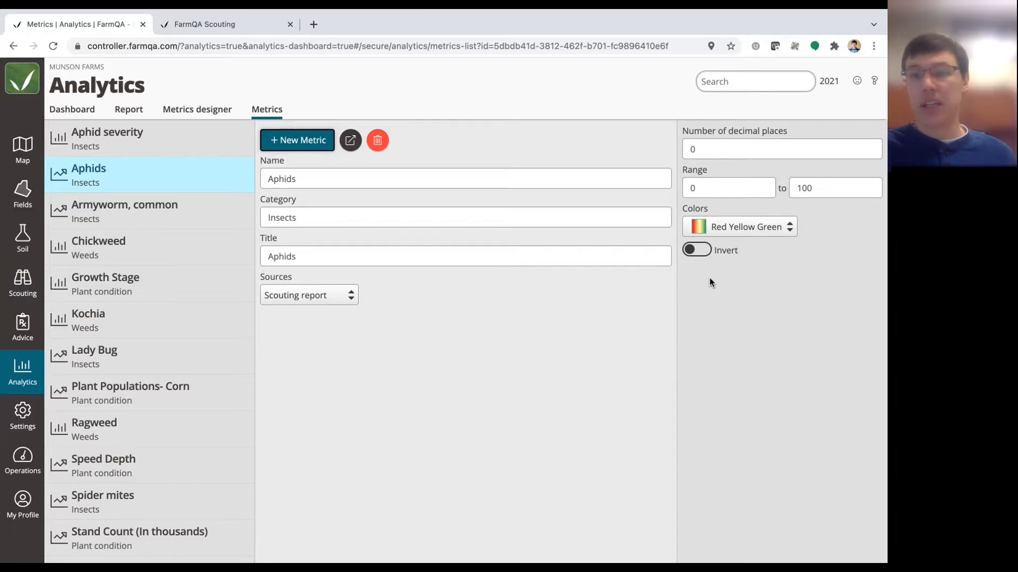
pyautogui.click(694, 251)
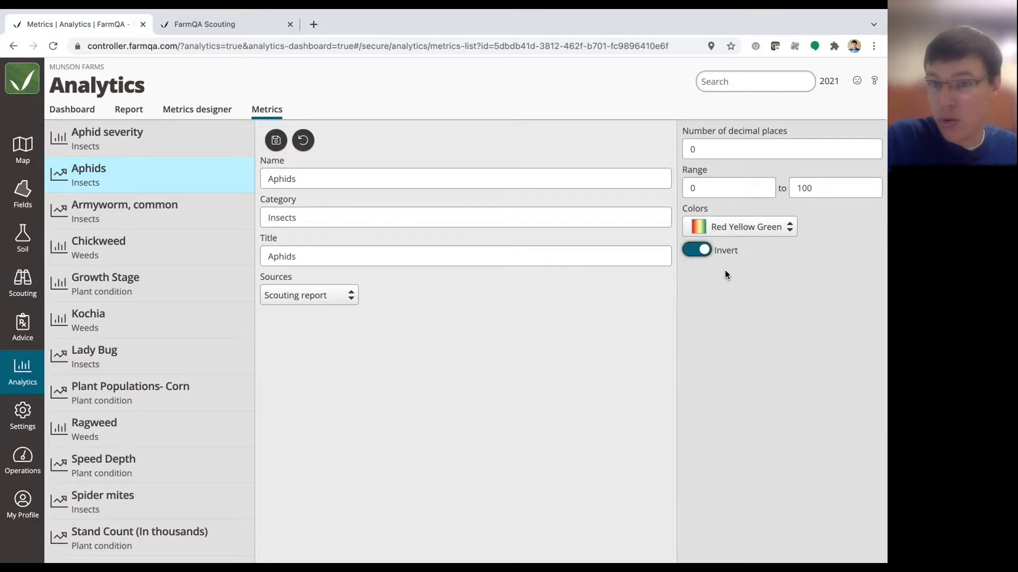
pyautogui.click(699, 250)
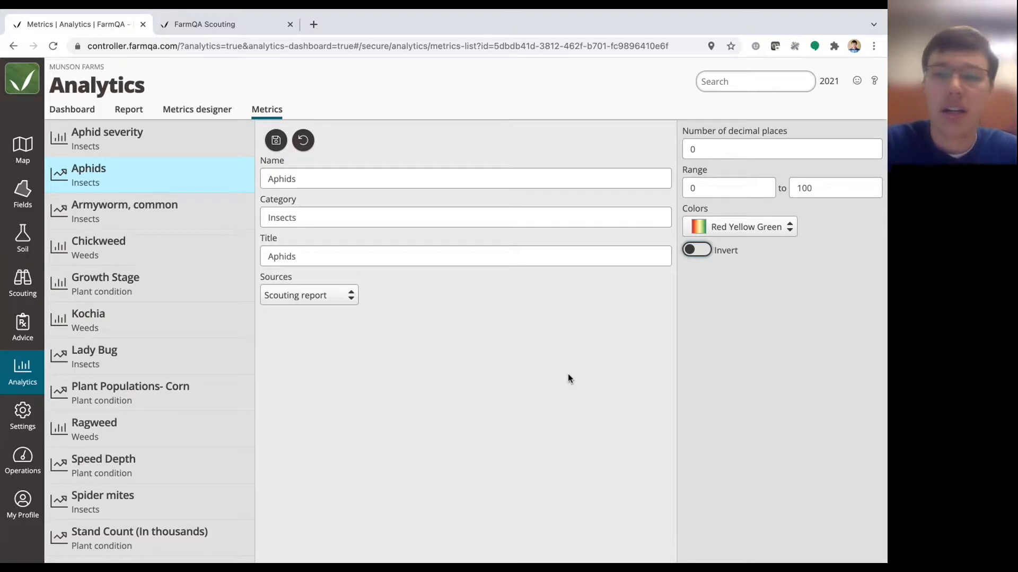
pyautogui.click(276, 140)
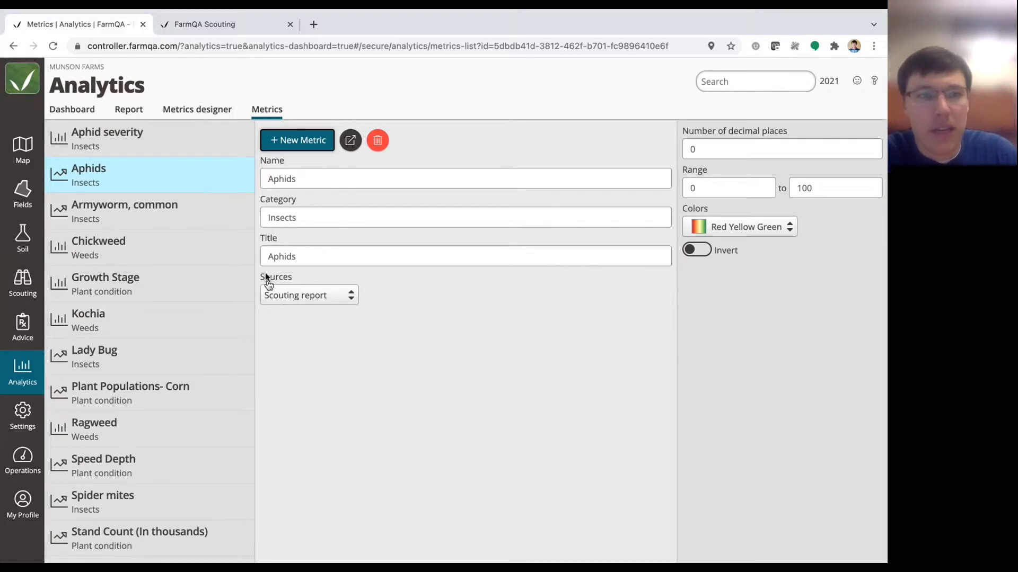
# - Open the Analytics report and look across its field, crop and insect metric columns
pyautogui.click(127, 112)
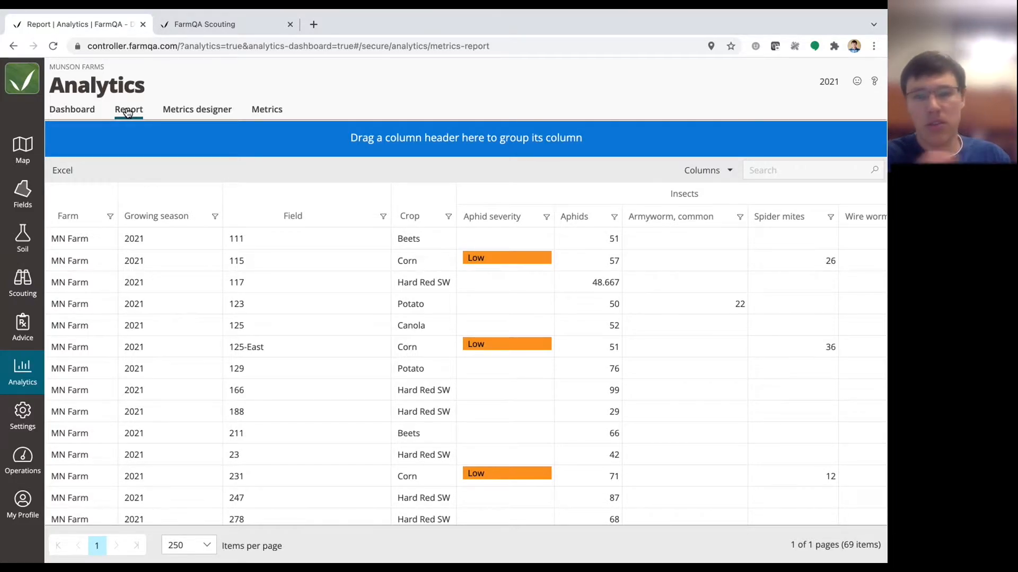
pyautogui.hscroll(1, 491, 247)
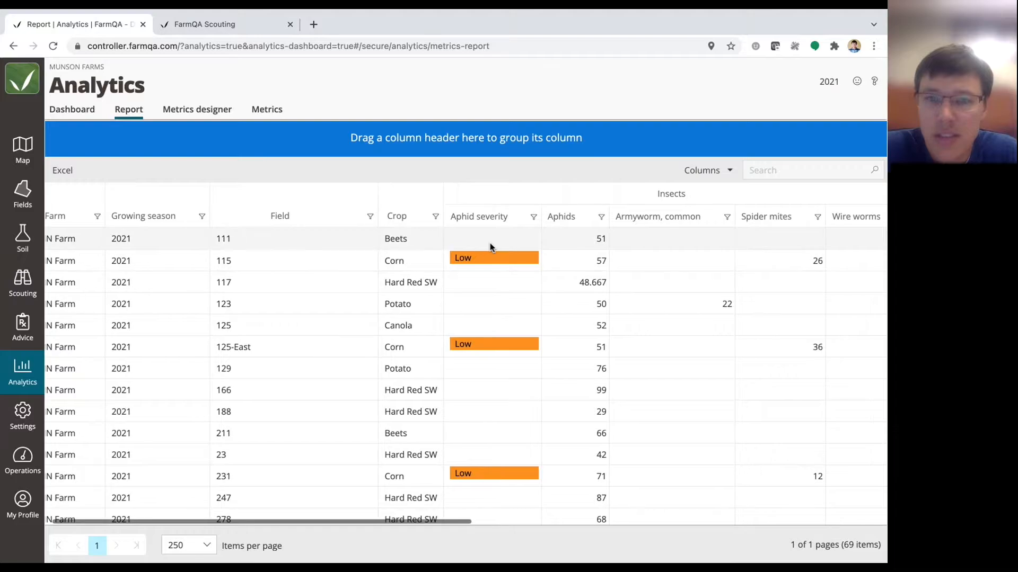
pyautogui.hscroll(5, 491, 247)
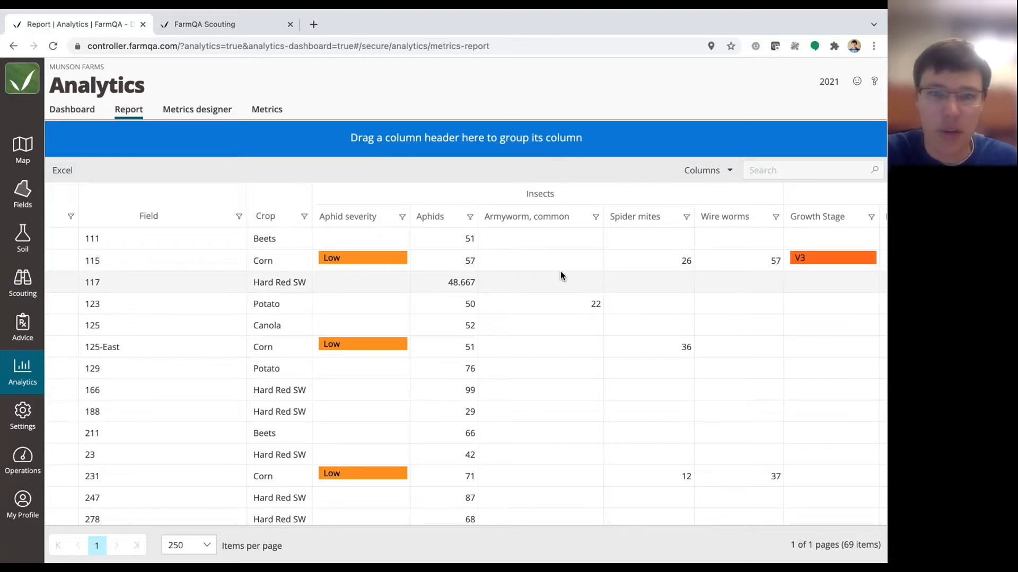
pyautogui.hscroll(2, 514, 279)
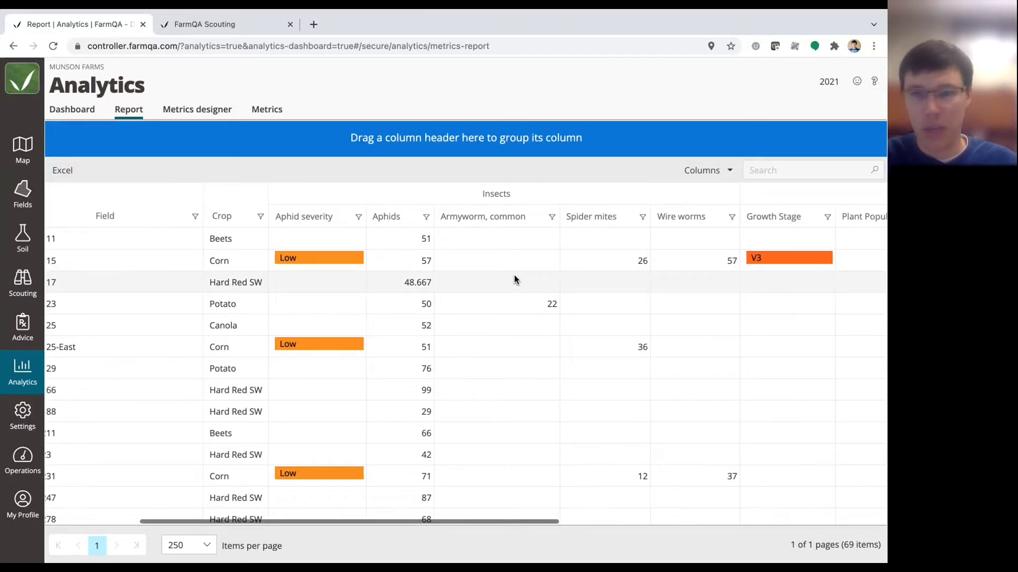
pyautogui.hscroll(-6, 470, 293)
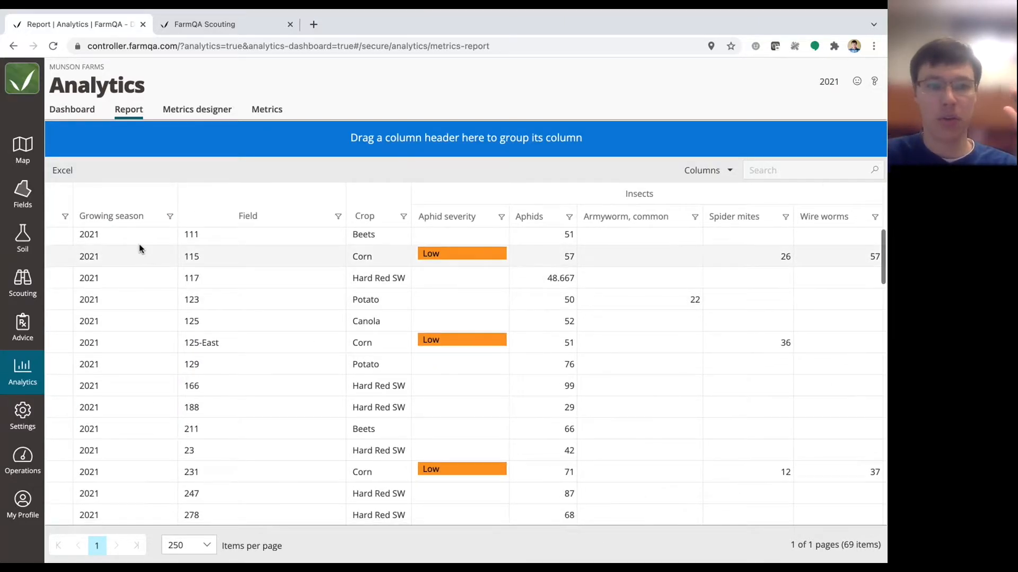
pyautogui.hscroll(-2, 141, 248)
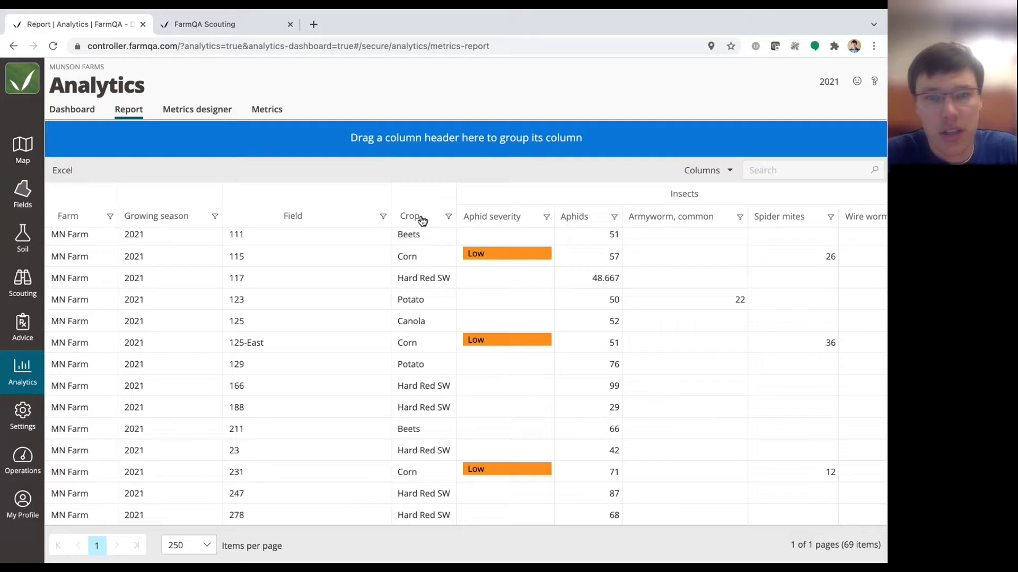
# - Group the report rows by Crop and look through the resulting crop groups
pyautogui.moveTo(416, 217); pyautogui.dragTo(360, 143)
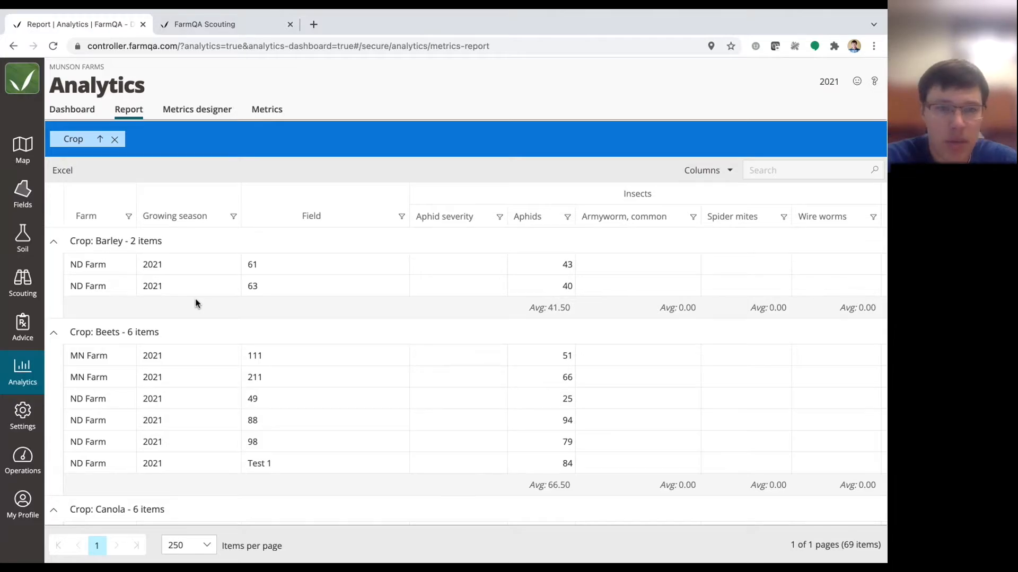
pyautogui.scroll(-5, 195, 303)
pyautogui.scroll(2, 196, 303)
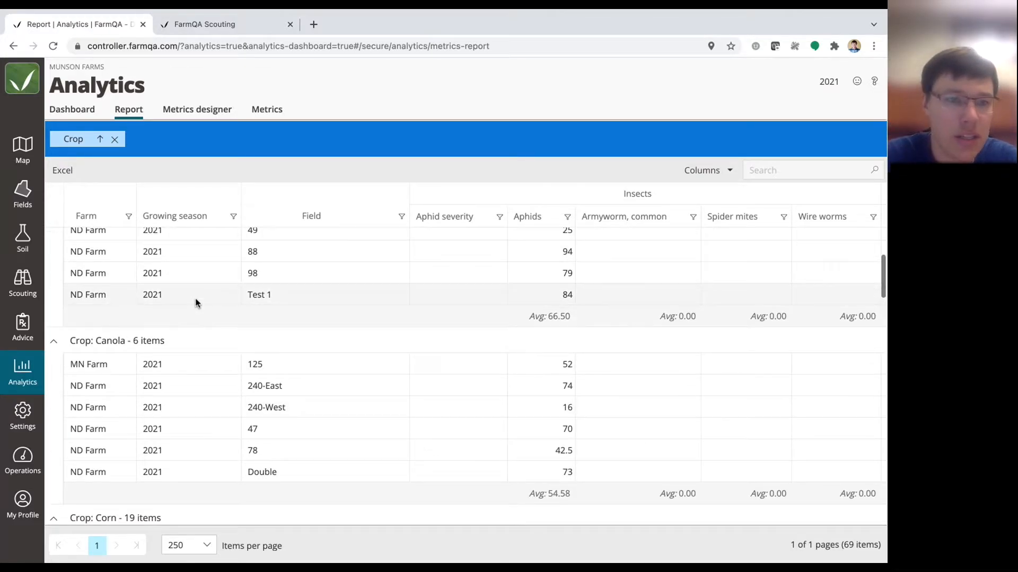
pyautogui.scroll(3, 94, 346)
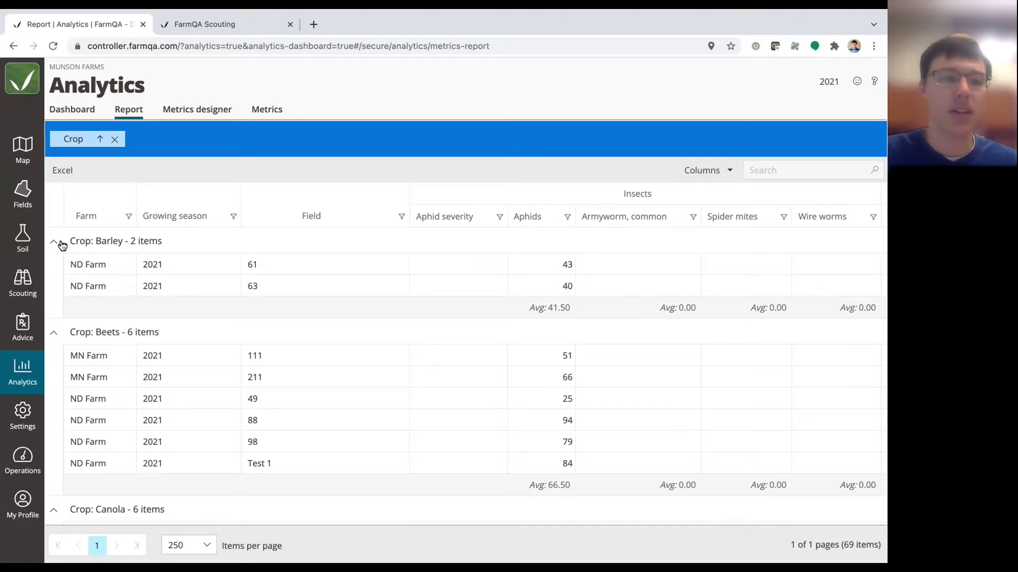
# - Collapse the Barley, Beets and Canola groups to focus on the Corn fields
pyautogui.click(54, 244)
pyautogui.click(54, 268)
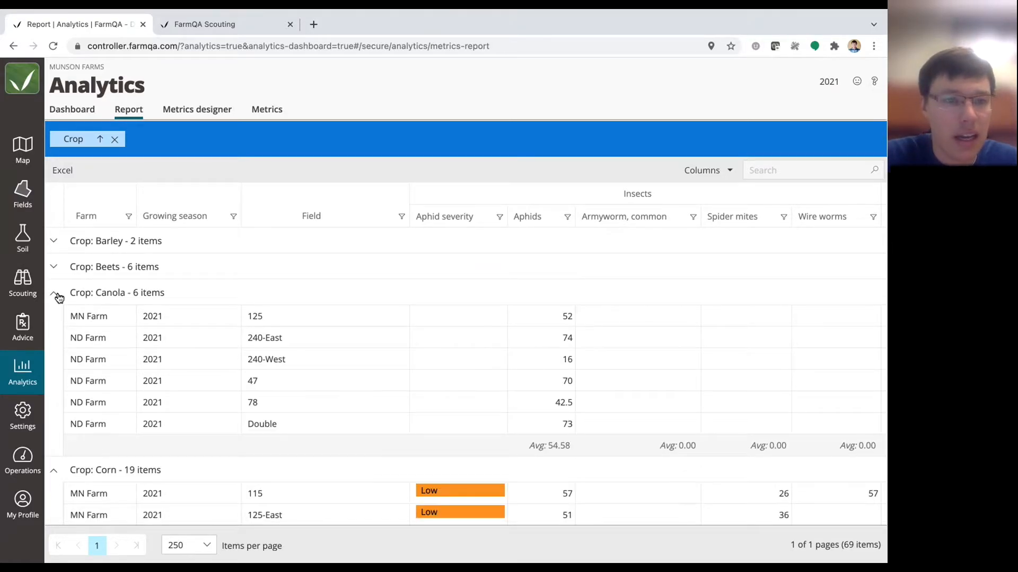
pyautogui.click(54, 295)
pyautogui.scroll(-1, 239, 341)
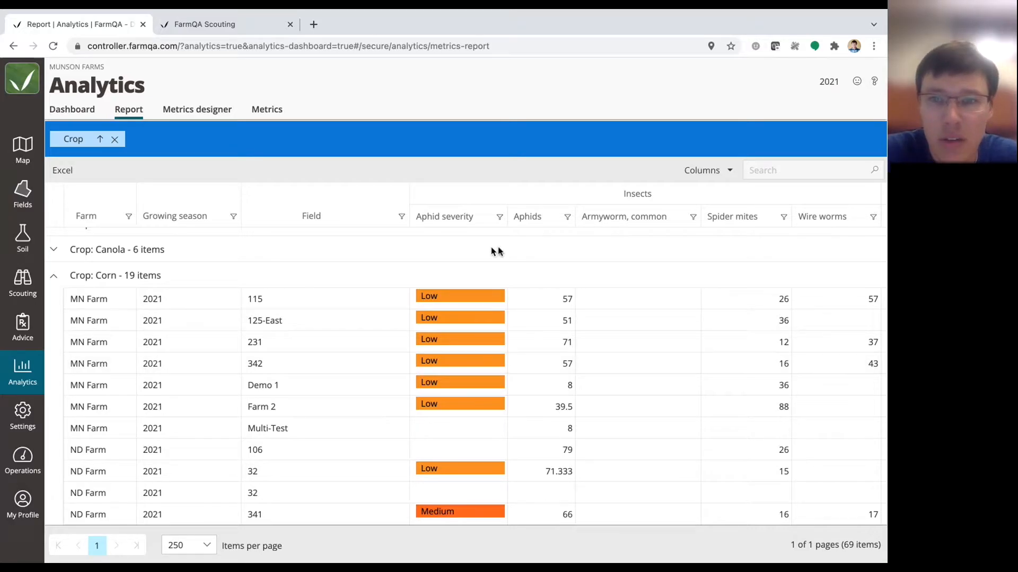
# - Open the report's column chooser and deselect the Growing season column
pyautogui.click(721, 175)
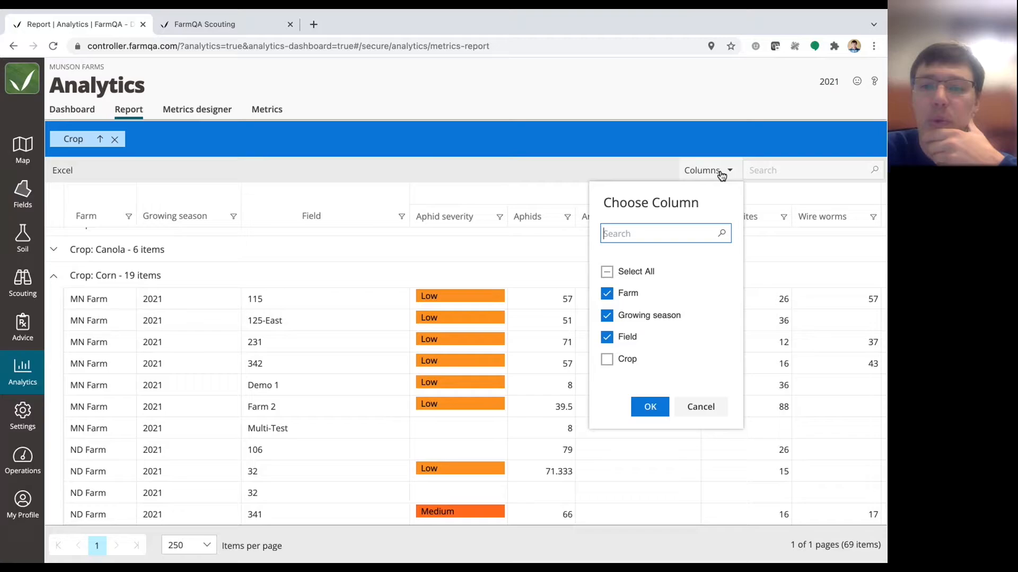
pyautogui.scroll(-1, 624, 327)
pyautogui.scroll(1, 624, 326)
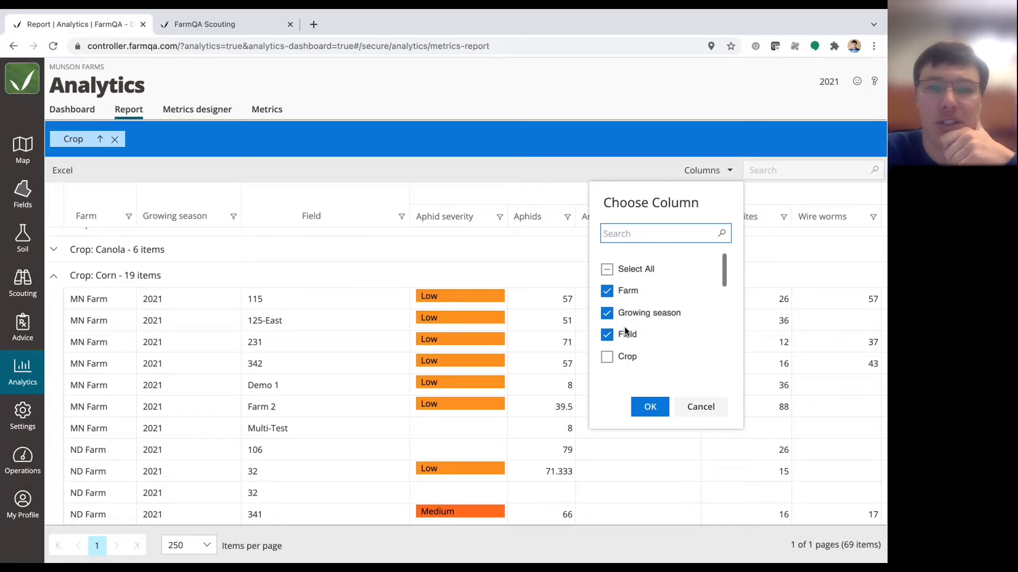
pyautogui.click(608, 316)
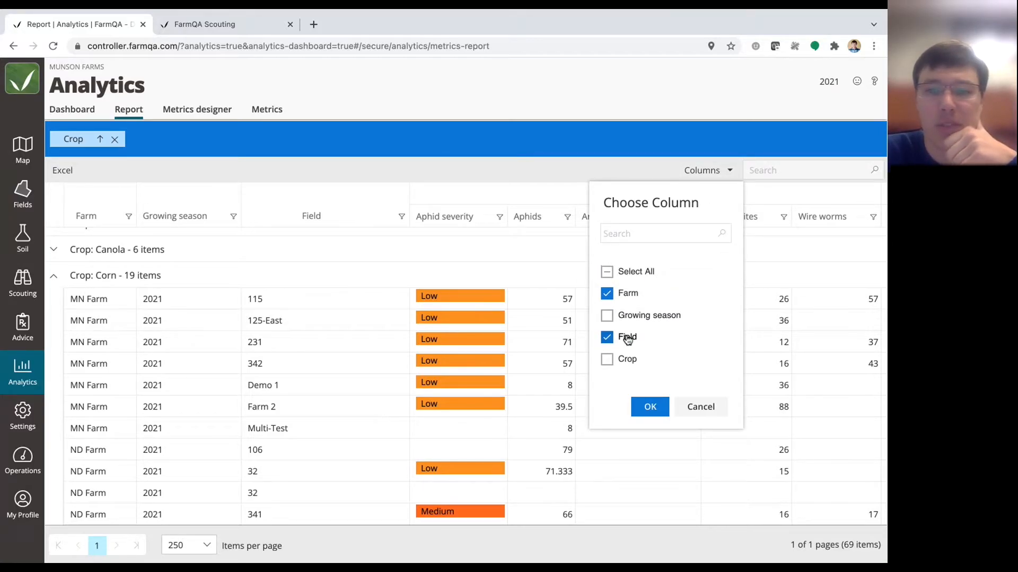
# - Deselect the Thistle, Ragweed, Kochia and Chickweed columns and apply the column selection
pyautogui.scroll(-3, 624, 336)
pyautogui.scroll(-4, 626, 339)
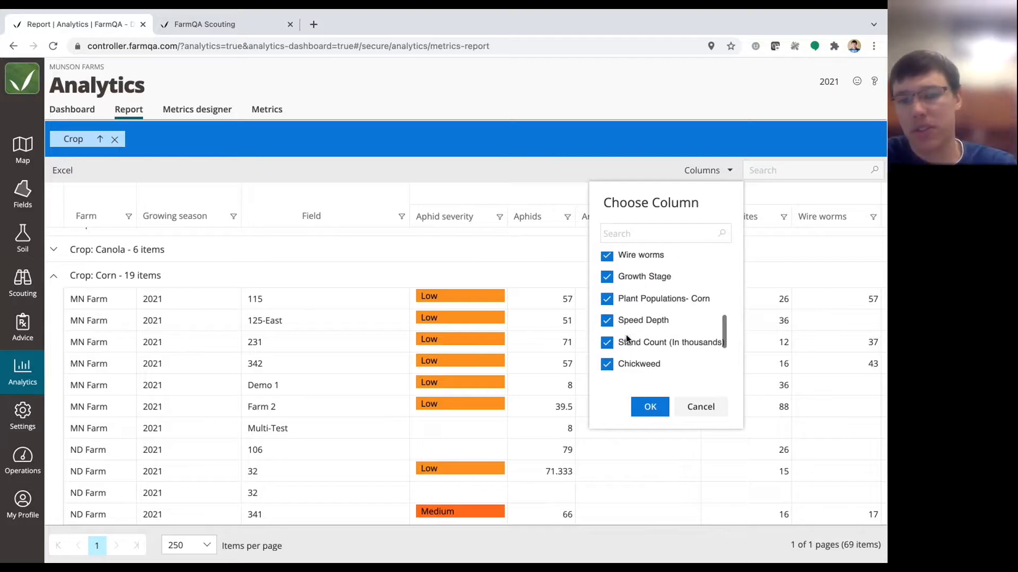
pyautogui.scroll(-1, 627, 339)
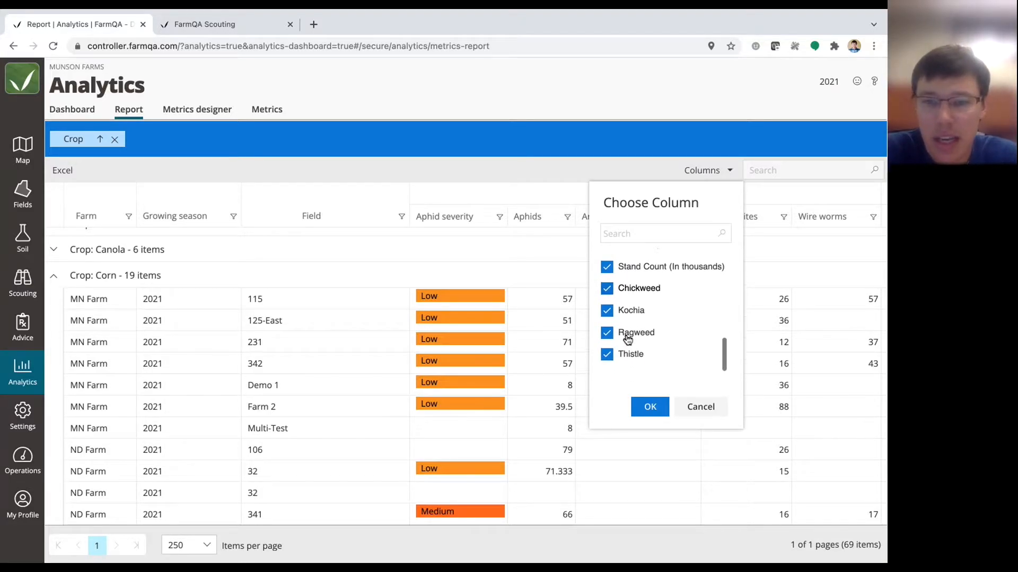
pyautogui.click(607, 354)
pyautogui.click(607, 332)
pyautogui.click(607, 310)
pyautogui.click(607, 288)
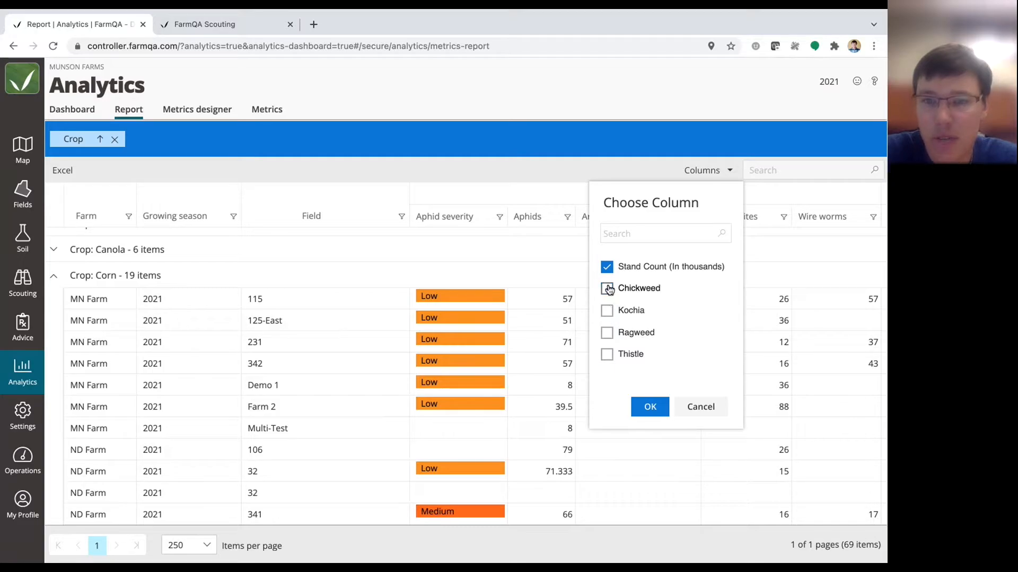
pyautogui.scroll(2, 612, 294)
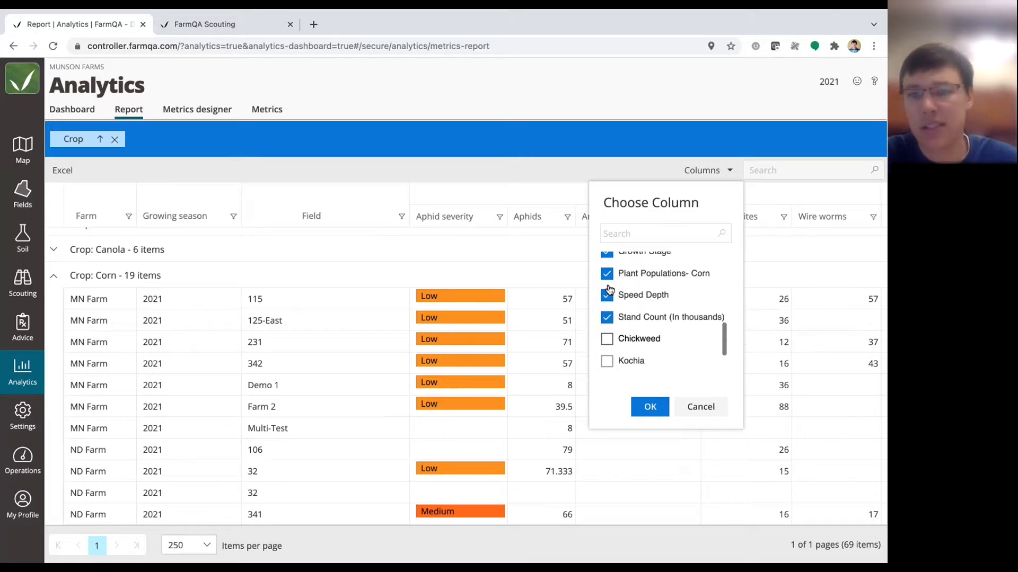
pyautogui.click(651, 407)
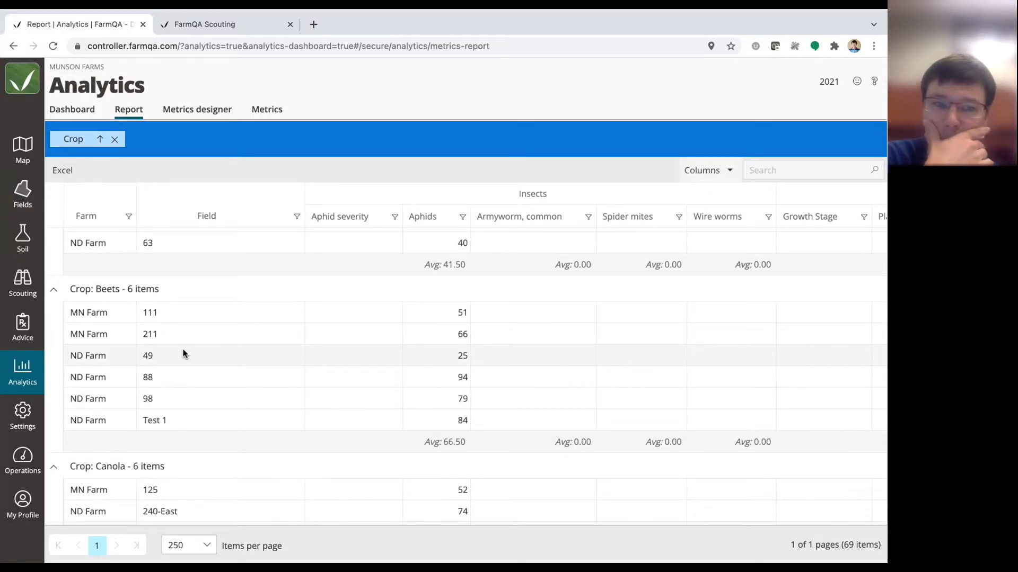
# - Sort the fields within each crop group by Aphids in descending order
pyautogui.scroll(-10, 184, 354)
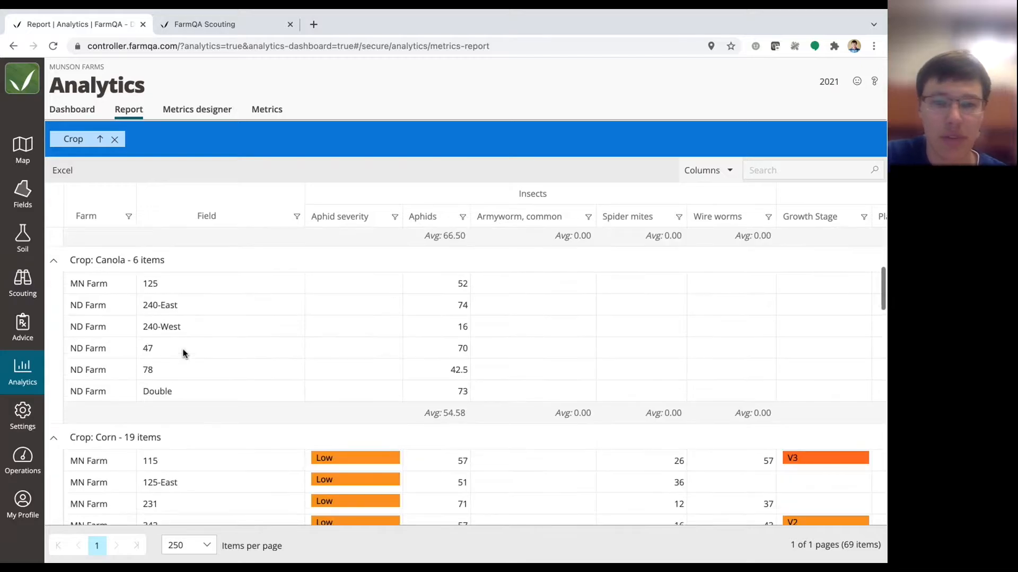
pyautogui.scroll(1, 413, 415)
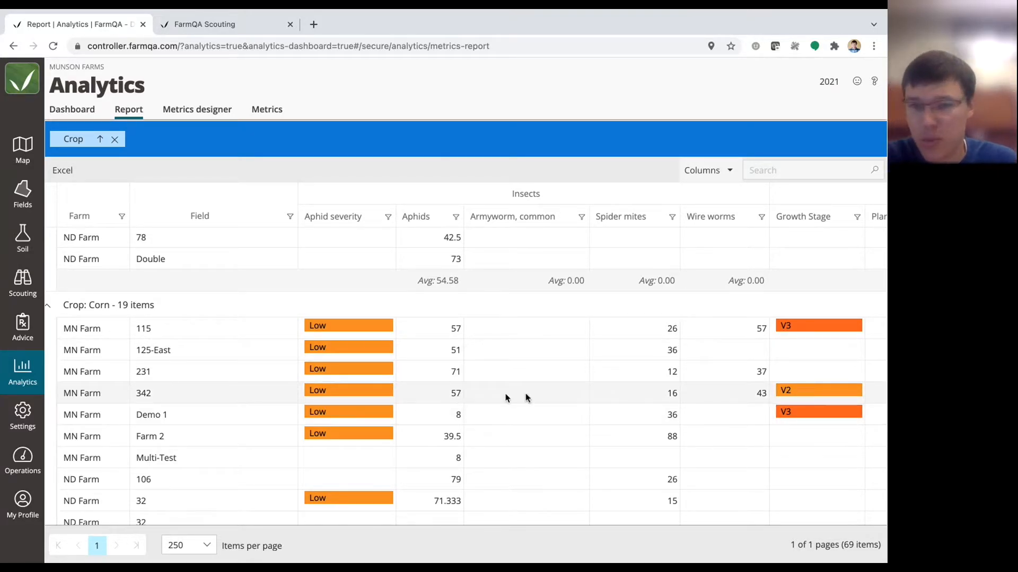
pyautogui.hscroll(7, 526, 397)
pyautogui.hscroll(-4, 533, 401)
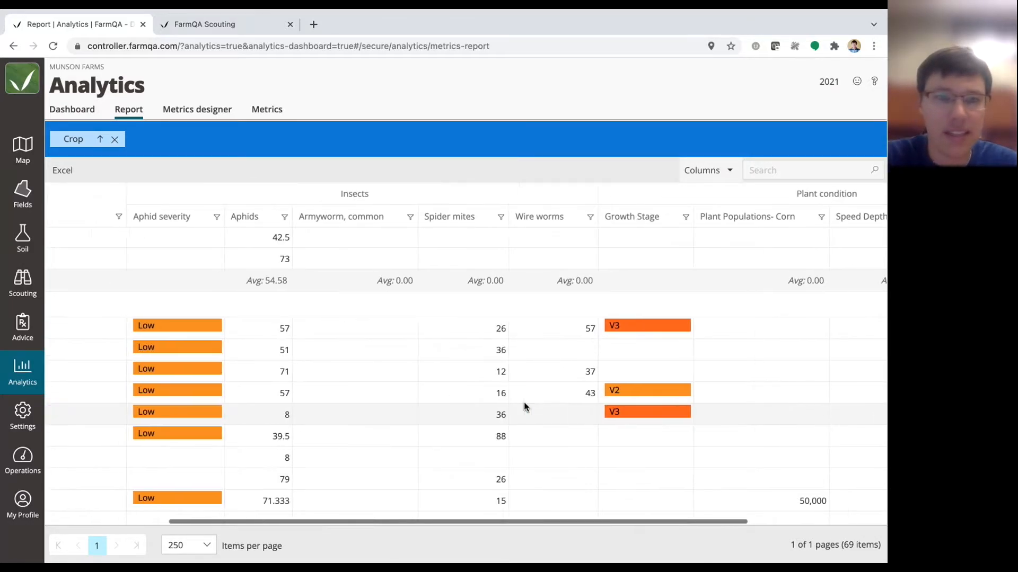
pyautogui.hscroll(-3, 523, 402)
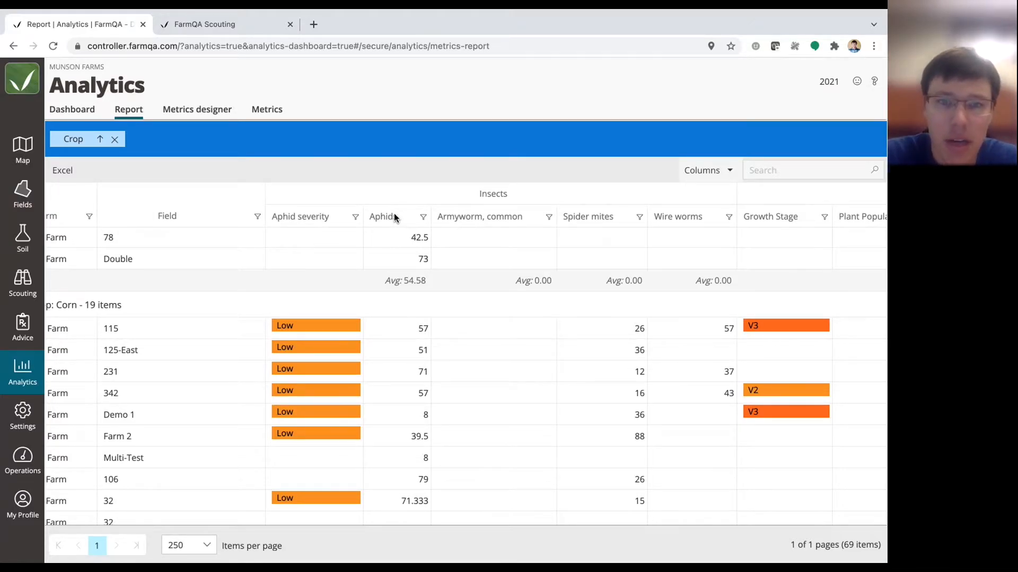
pyautogui.click(393, 217)
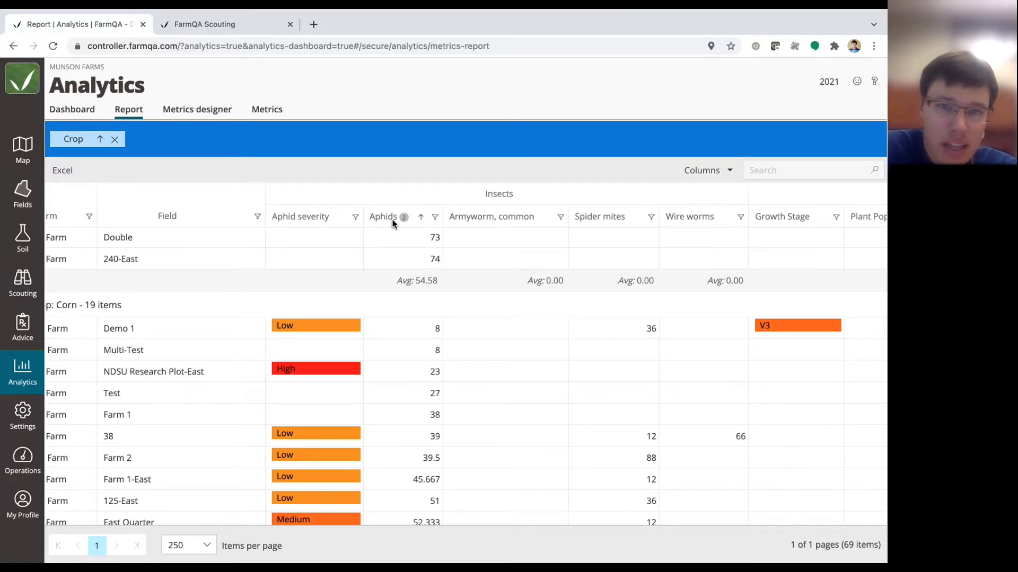
pyautogui.click(392, 220)
# - Examine the Corn group's aphid counts, aphid severity percentages and plant condition metrics for each field
pyautogui.scroll(-1, 437, 371)
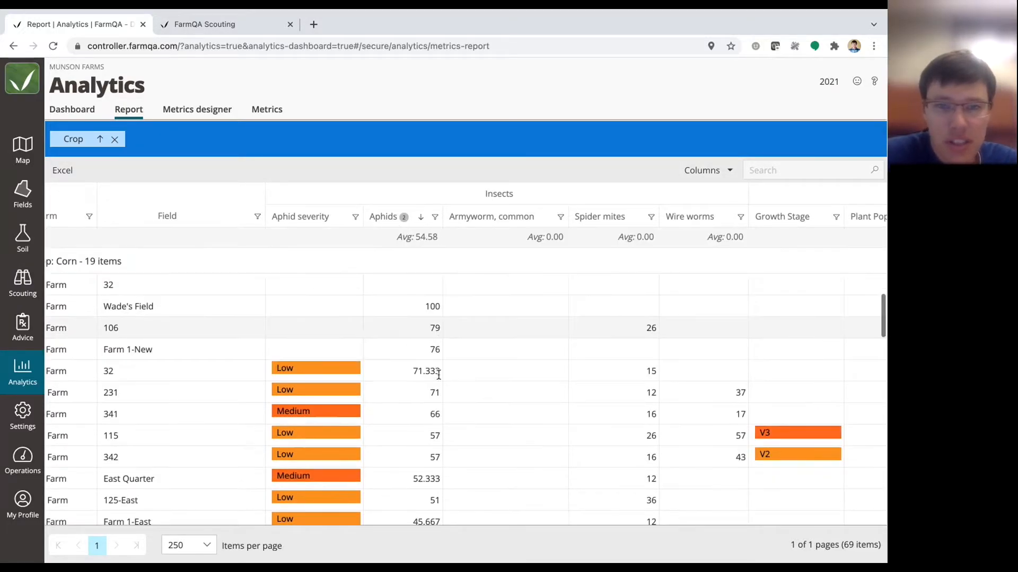
pyautogui.hscroll(-1, 439, 375)
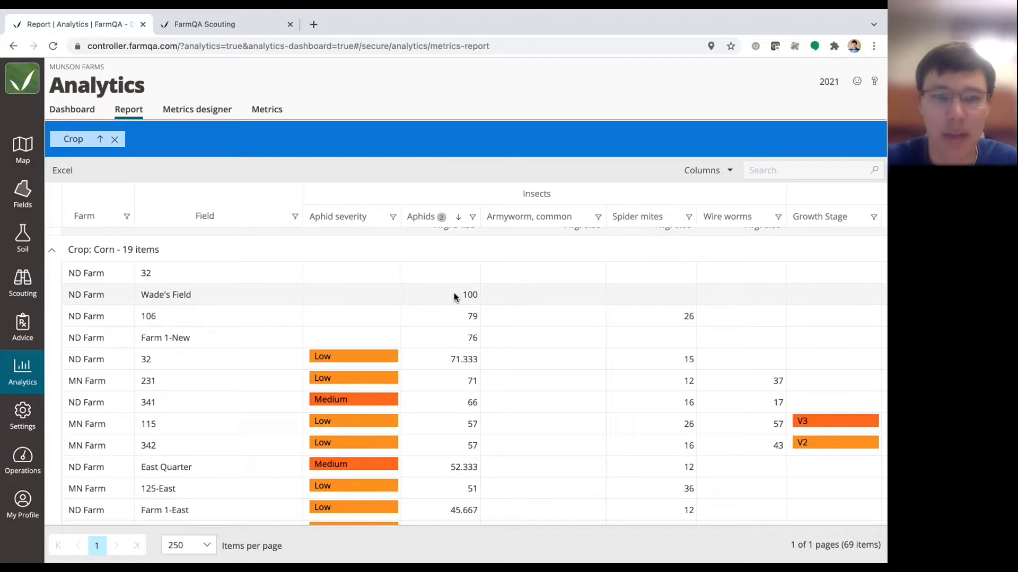
pyautogui.scroll(-2, 465, 356)
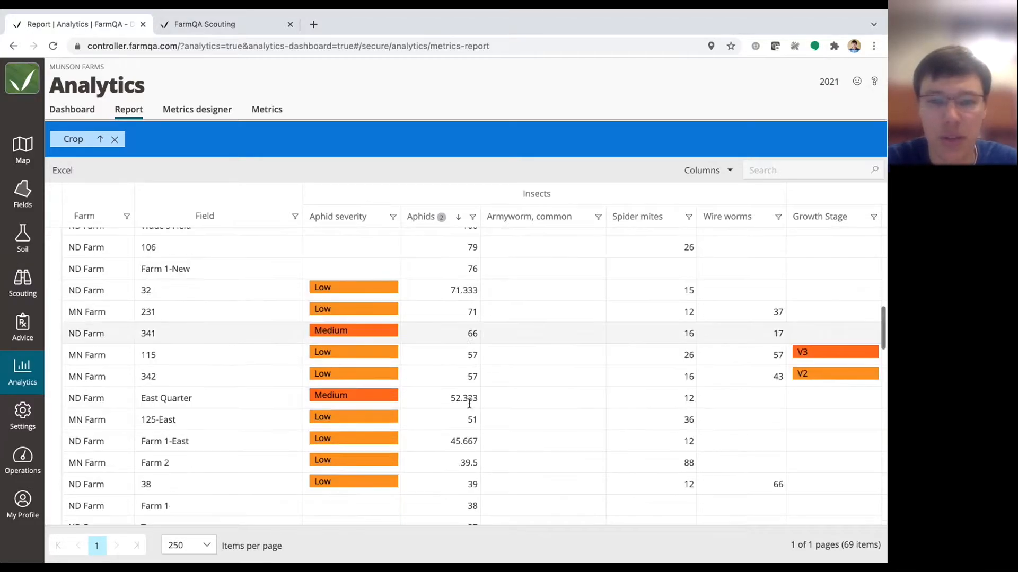
pyautogui.scroll(2, 469, 403)
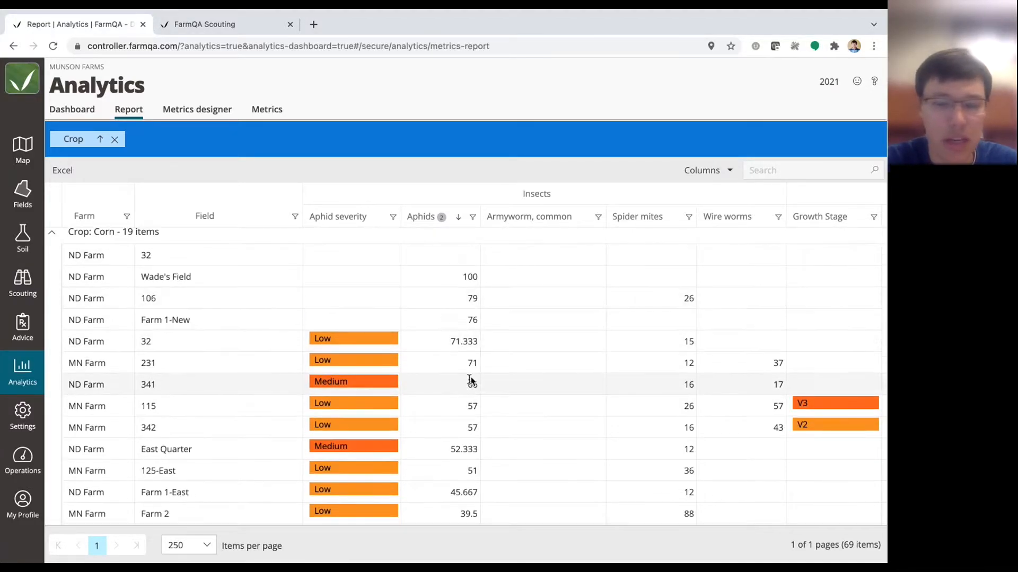
pyautogui.scroll(-1, 465, 422)
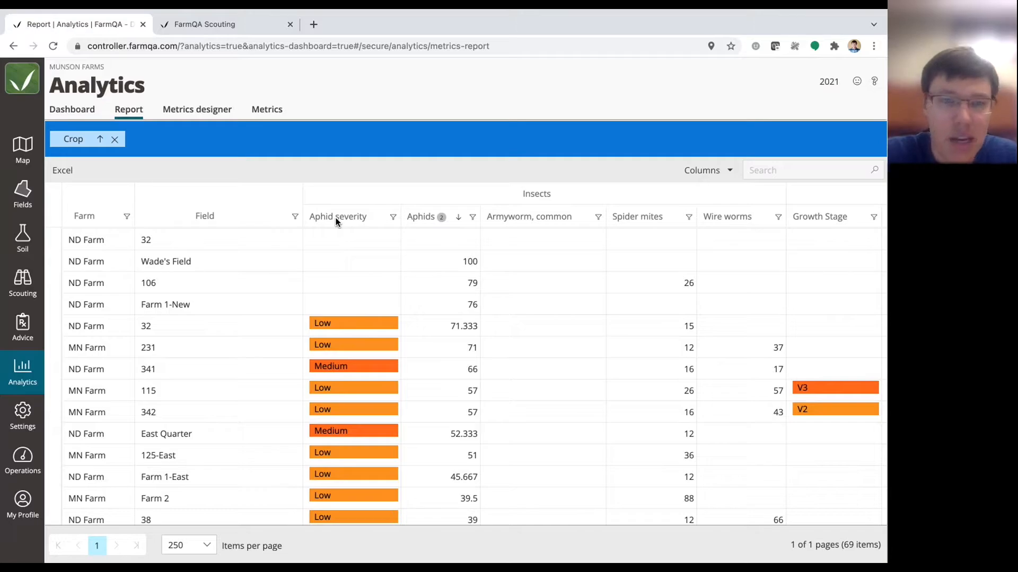
pyautogui.scroll(-3, 341, 348)
pyautogui.scroll(2, 337, 368)
pyautogui.scroll(1, 337, 369)
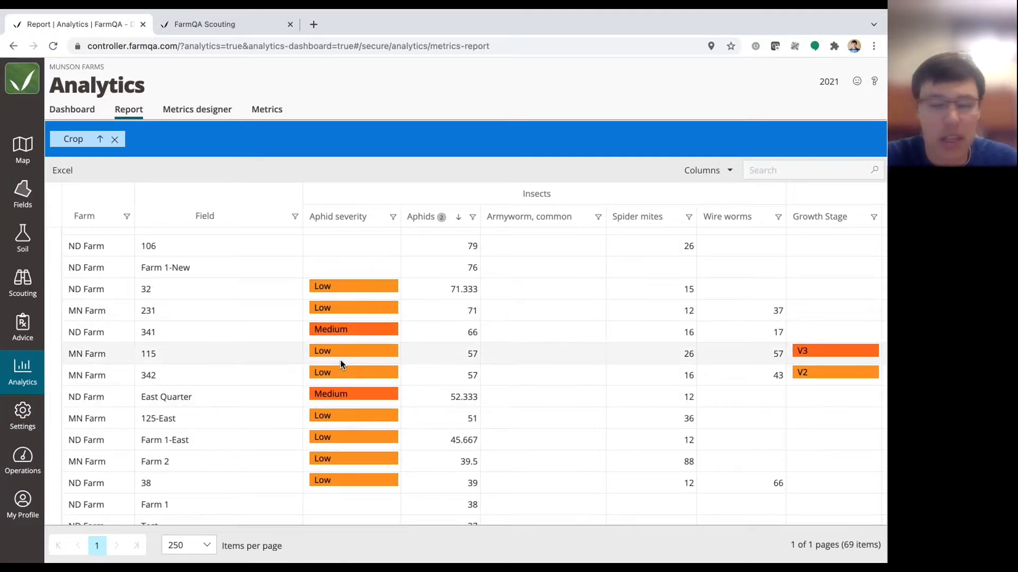
pyautogui.moveTo(340, 360)
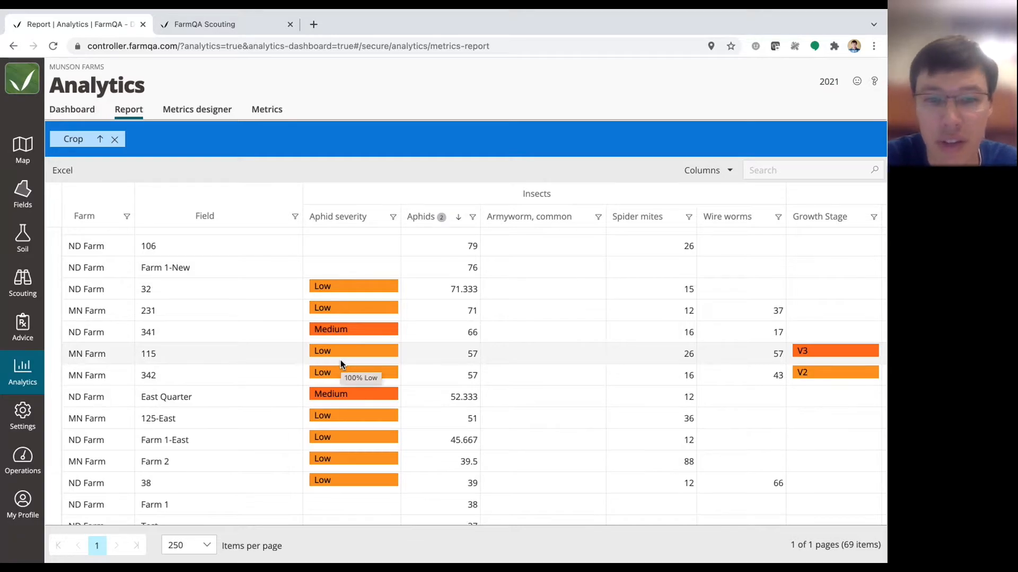
pyautogui.hscroll(5, 552, 356)
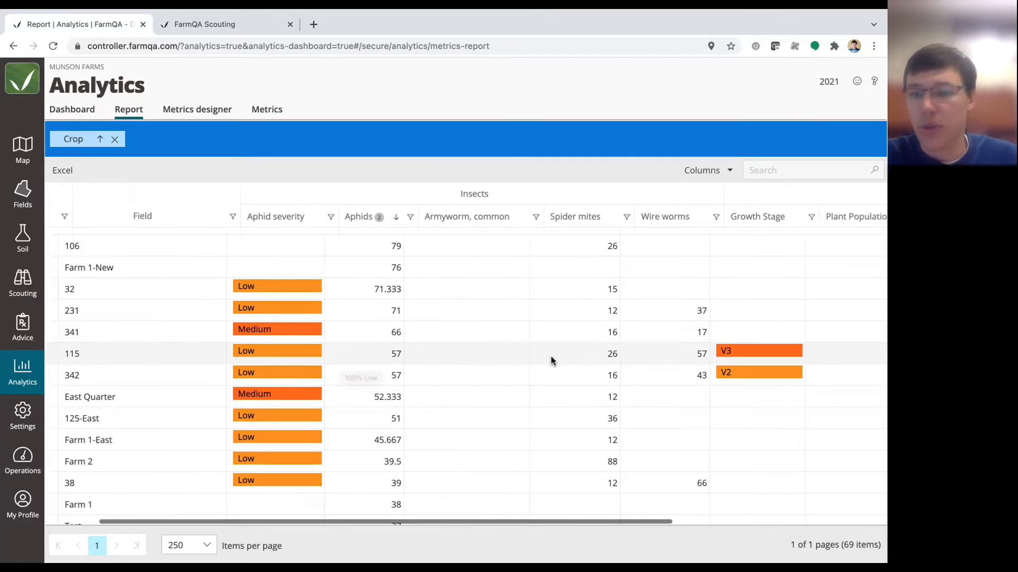
pyautogui.hscroll(6, 552, 356)
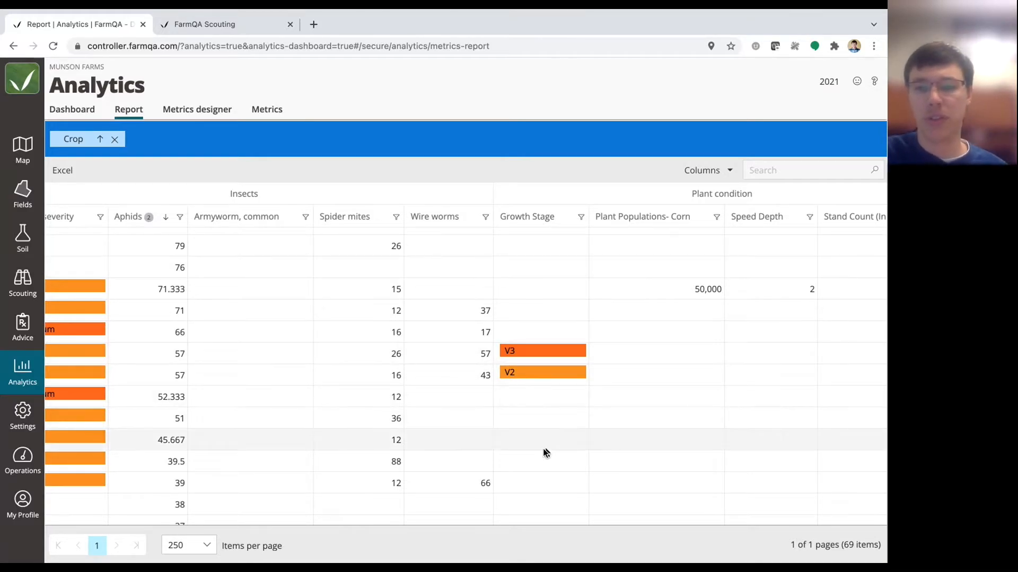
pyautogui.hscroll(3, 617, 412)
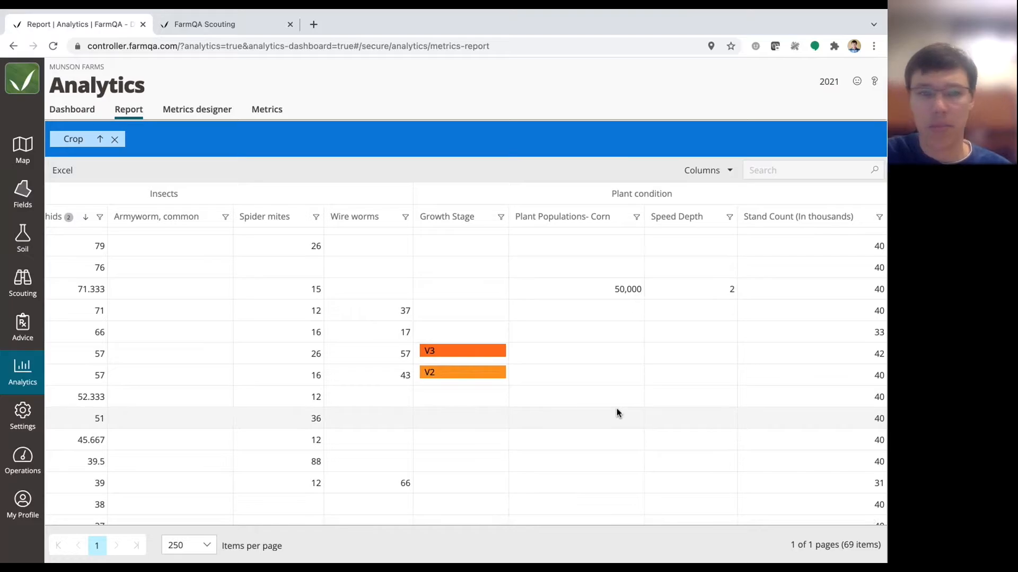
pyautogui.hscroll(-1, 604, 408)
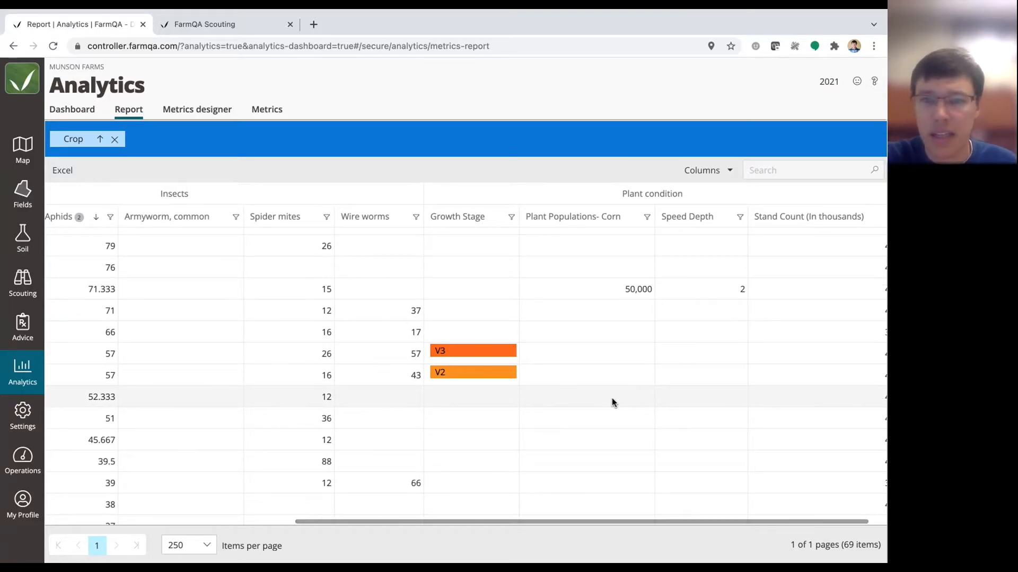
# - Open the report's column chooser and deselect the Stand Count (In thousands) column, keeping Growth Stage selected
pyautogui.hscroll(-8, 613, 403)
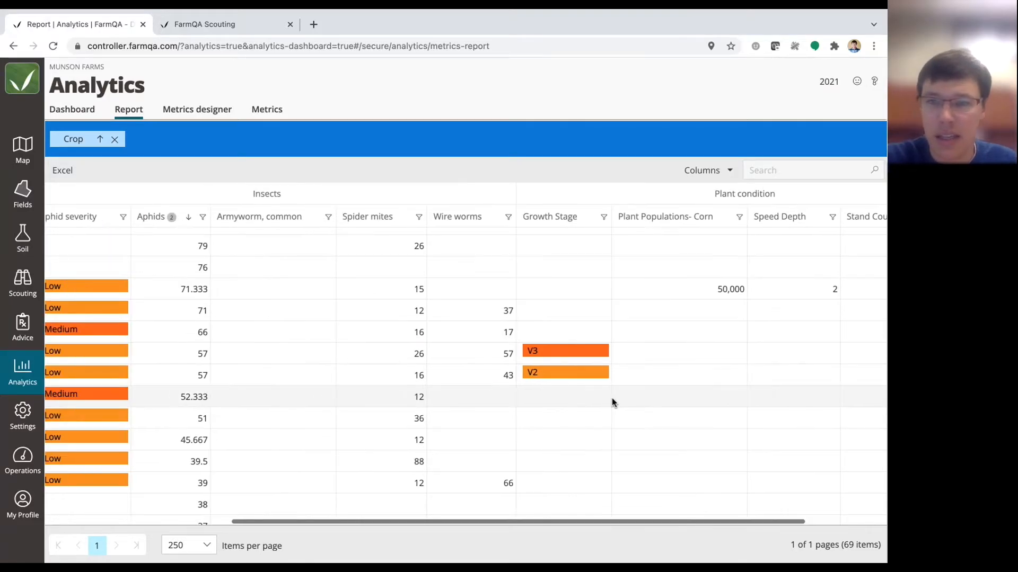
pyautogui.click(730, 172)
pyautogui.scroll(2, 612, 330)
pyautogui.click(607, 331)
pyautogui.click(607, 352)
pyautogui.click(607, 331)
pyautogui.scroll(2, 611, 334)
pyautogui.click(608, 326)
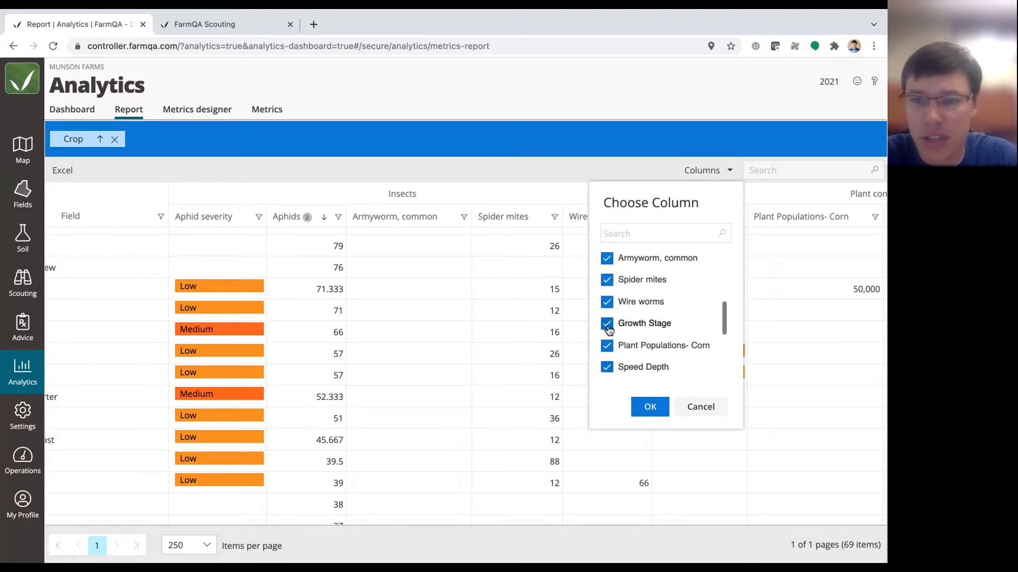
pyautogui.click(608, 325)
# - Deselect the Wire worms, Spider mites, Armyworm, Aphids, Aphid severity and Crop columns and apply the column selection
pyautogui.click(607, 305)
pyautogui.scroll(1, 608, 304)
pyautogui.click(607, 304)
pyautogui.click(607, 281)
pyautogui.scroll(2, 608, 289)
pyautogui.click(608, 292)
pyautogui.scroll(1, 607, 291)
pyautogui.click(607, 283)
pyautogui.scroll(2, 610, 293)
pyautogui.click(649, 407)
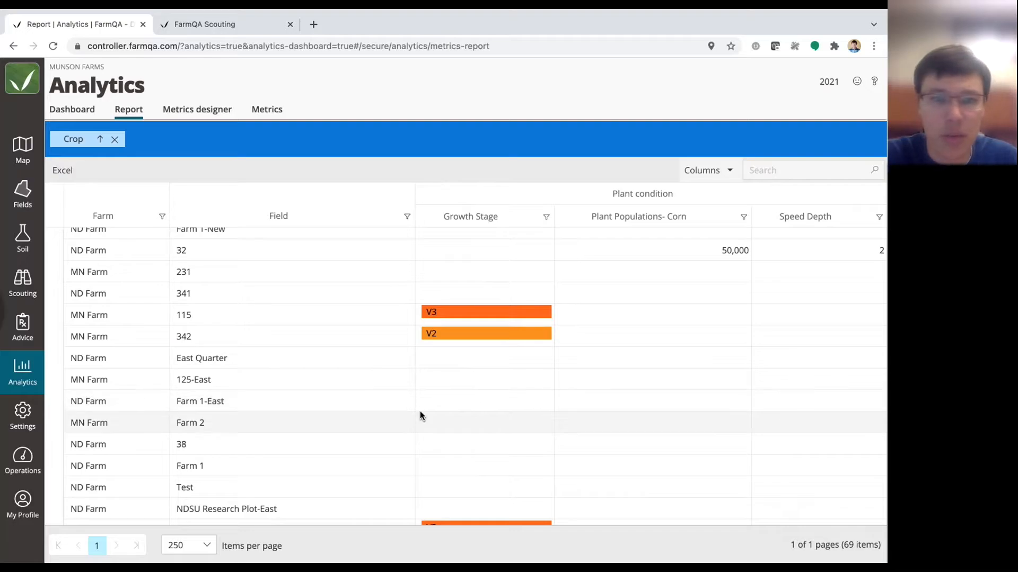
pyautogui.scroll(3, 419, 411)
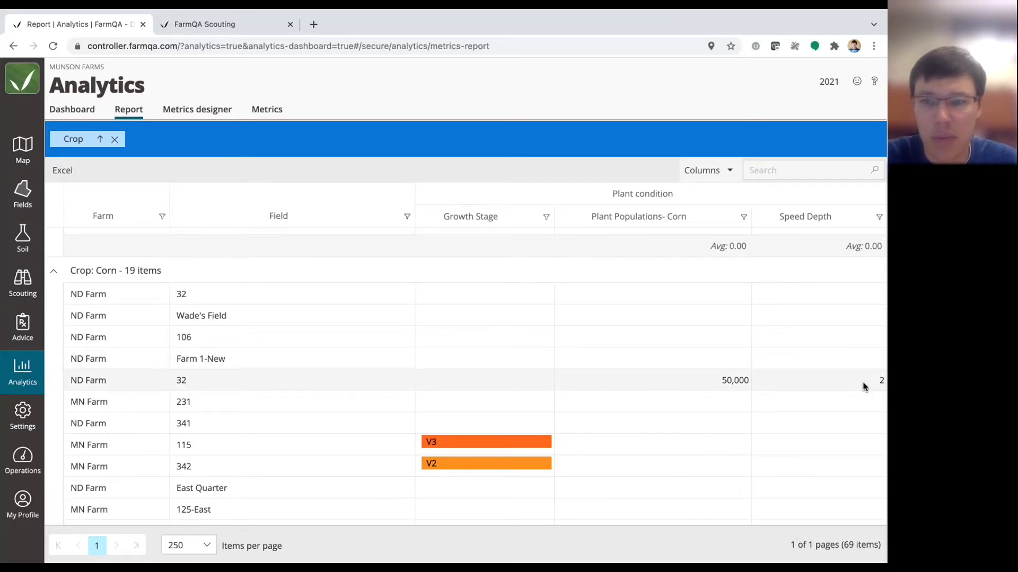
pyautogui.doubleClick(184, 383)
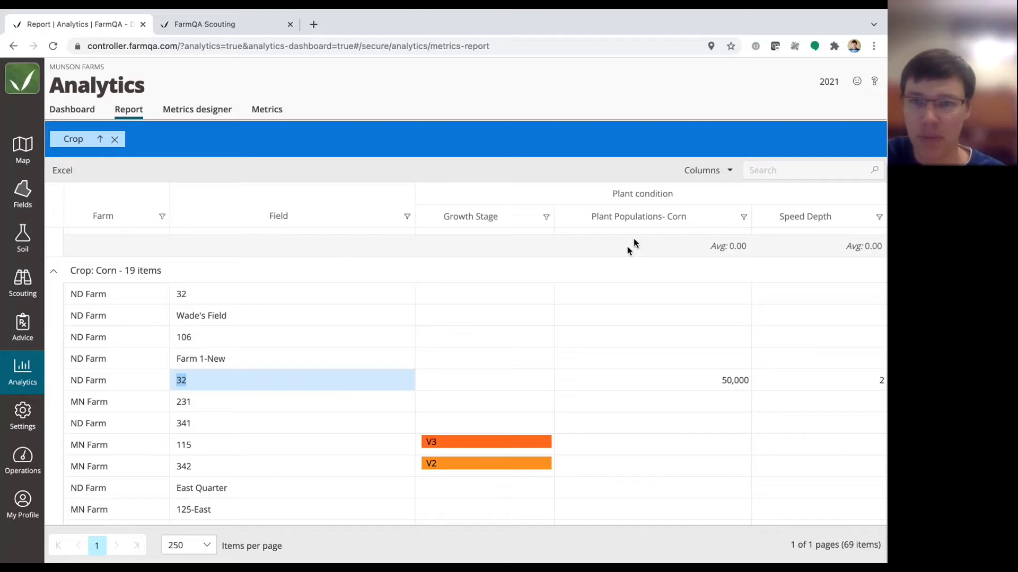
# - Reselect the Crop, Aphid severity, Aphids, Armyworm, Spider mites and Wire worms columns and apply the column selection
pyautogui.click(717, 174)
pyautogui.click(606, 302)
pyautogui.click(606, 324)
pyautogui.click(606, 345)
pyautogui.scroll(-2, 607, 345)
pyautogui.click(606, 295)
pyautogui.click(606, 316)
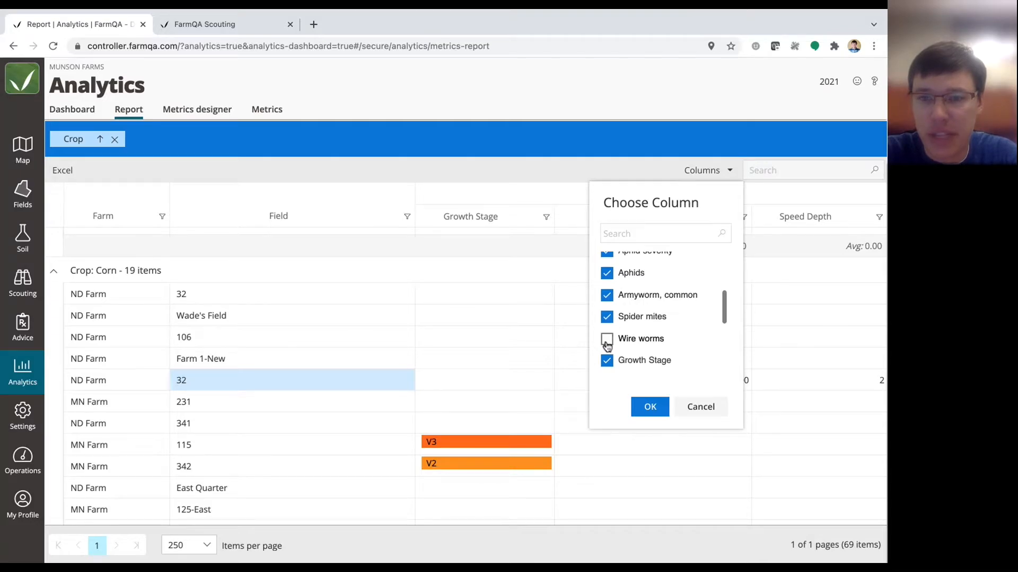
pyautogui.click(607, 339)
pyautogui.scroll(-2, 607, 342)
pyautogui.click(650, 411)
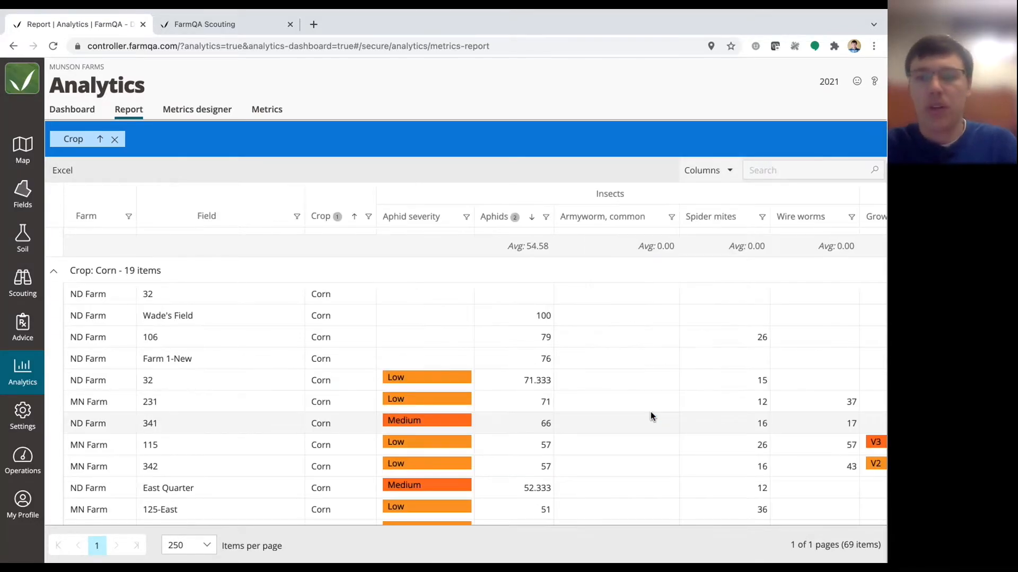
# - Search the report for 32, and replace that search term with Corn
pyautogui.click(772, 169)
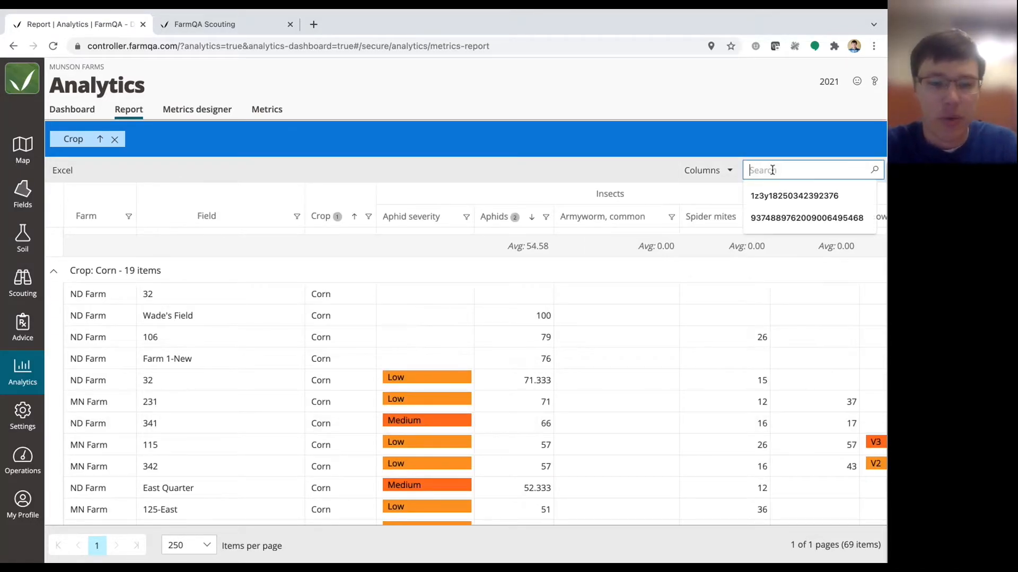
pyautogui.write('32')
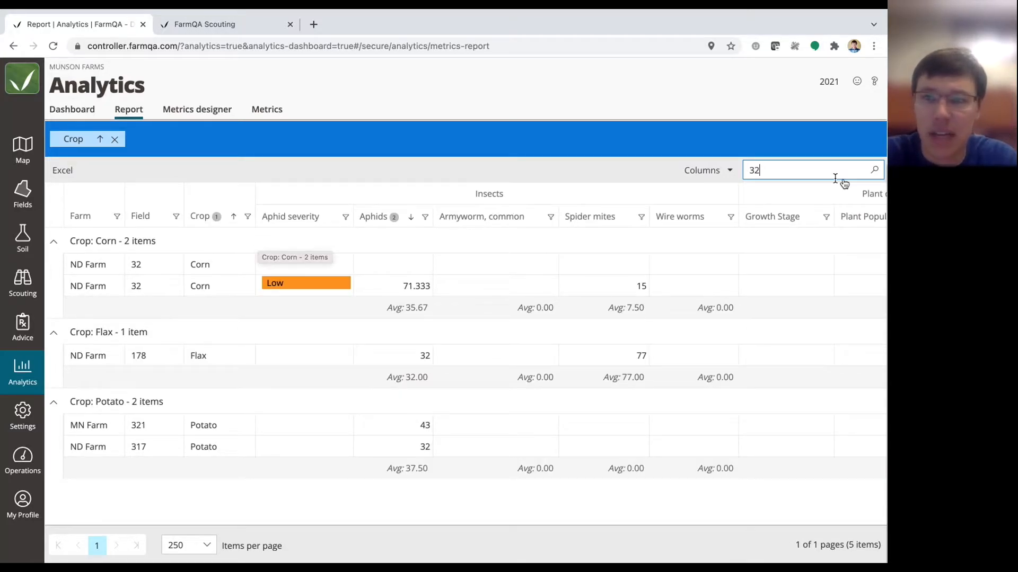
pyautogui.doubleClick(784, 170)
pyautogui.write('Corn')
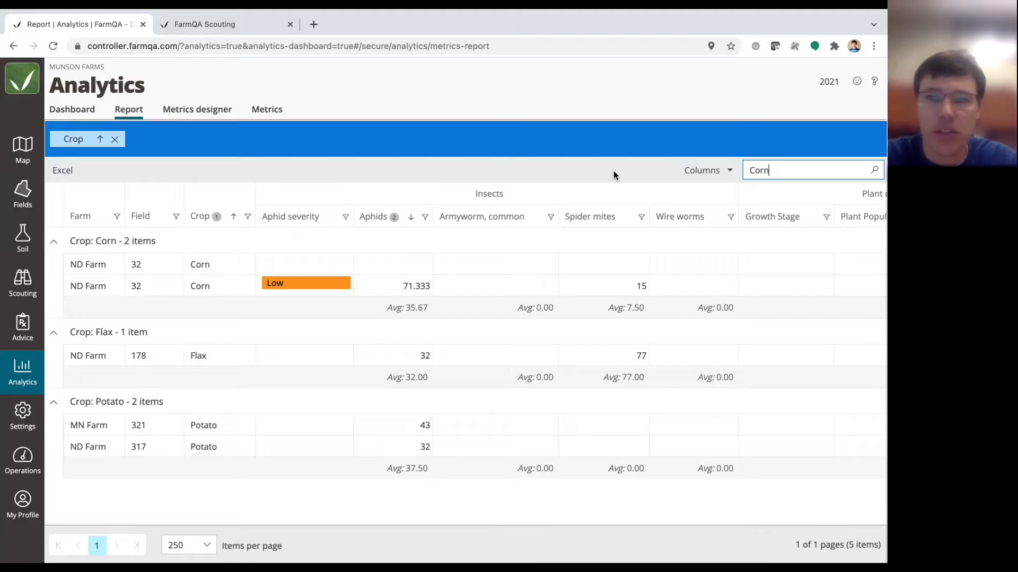
pyautogui.press('Return')
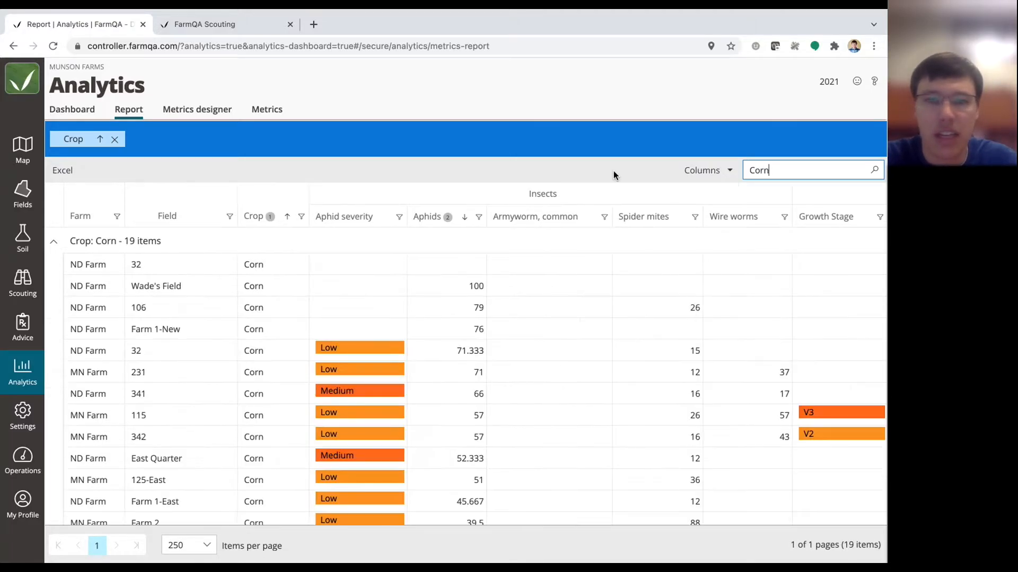
# - Examine the Corn fields' insect and plant condition values and the column averages at the end of the group
pyautogui.scroll(-3, 165, 329)
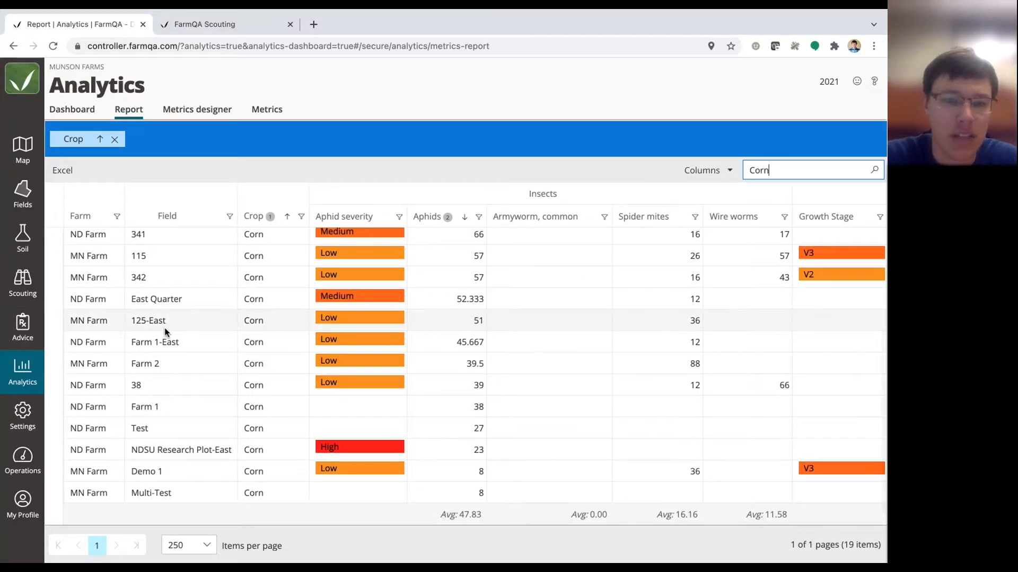
pyautogui.scroll(3, 164, 328)
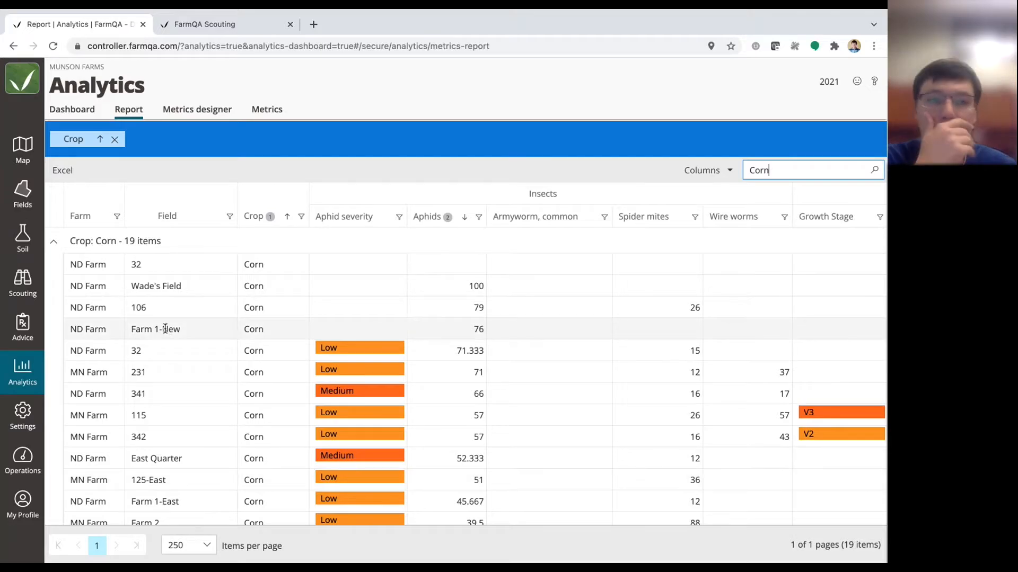
pyautogui.scroll(-3, 165, 329)
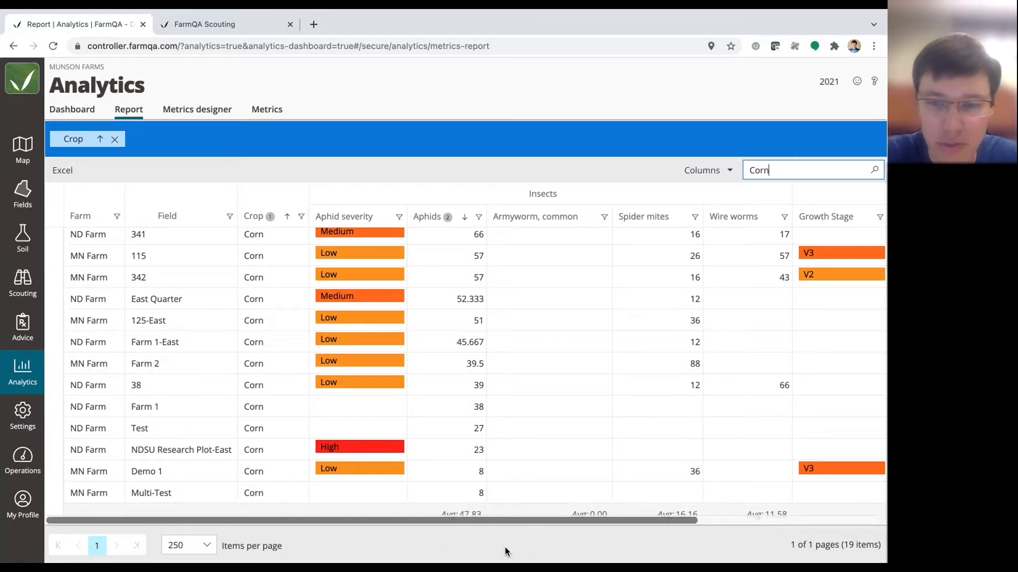
pyautogui.click(607, 449)
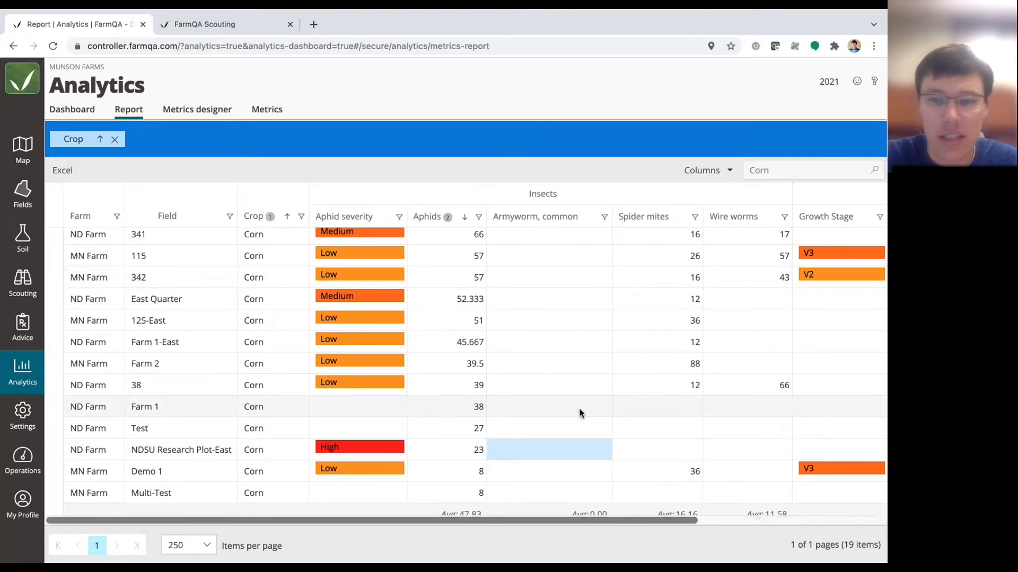
pyautogui.scroll(2, 590, 334)
pyautogui.scroll(-3, 591, 334)
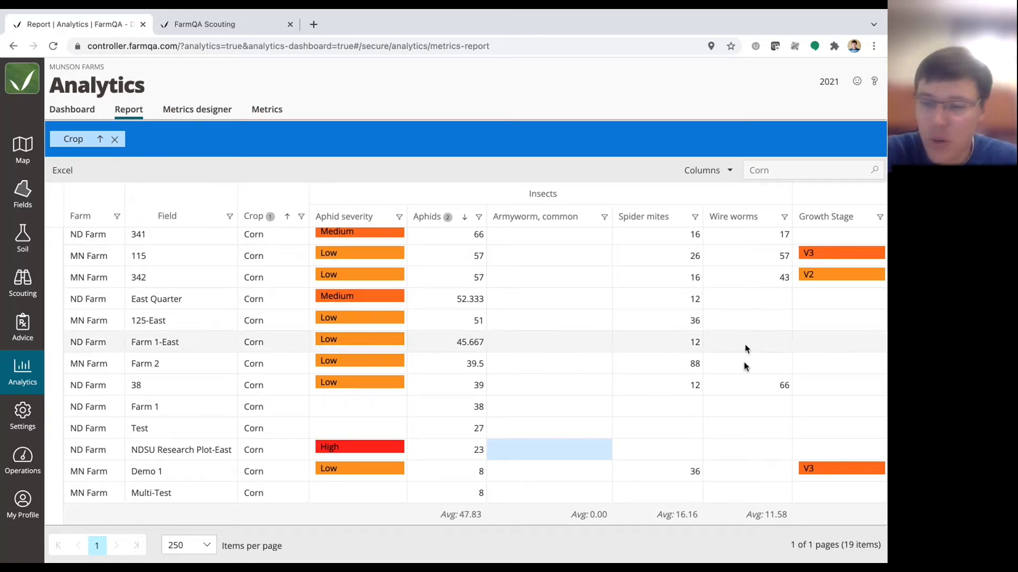
pyautogui.hscroll(5, 742, 431)
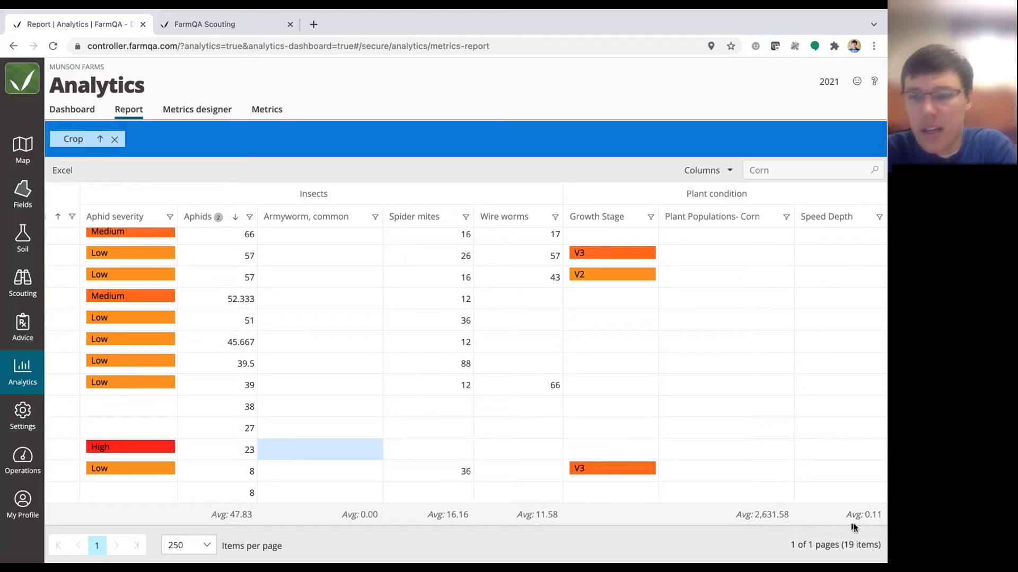
pyautogui.hscroll(-5, 609, 403)
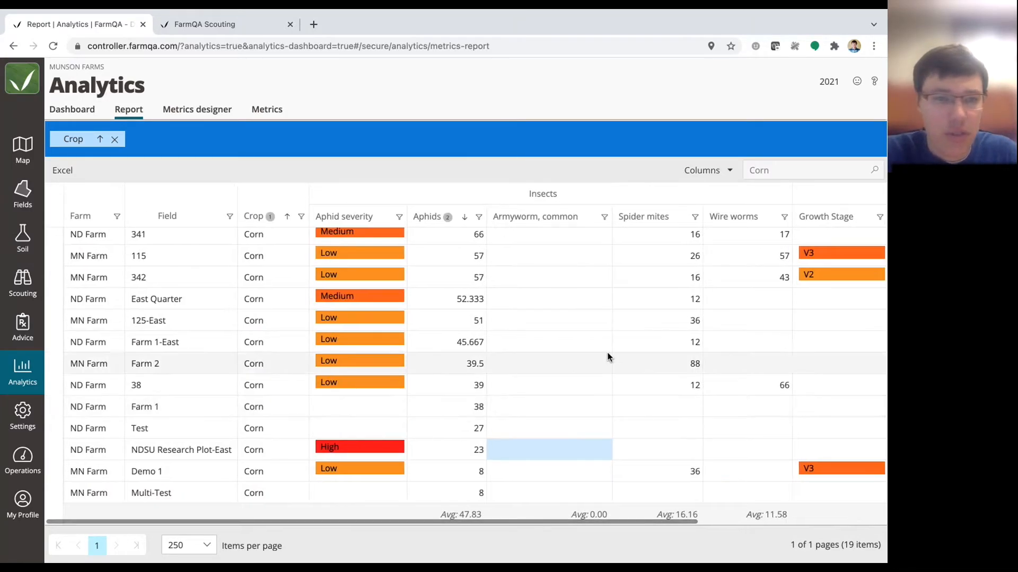
pyautogui.scroll(2, 608, 357)
pyautogui.scroll(5, 607, 357)
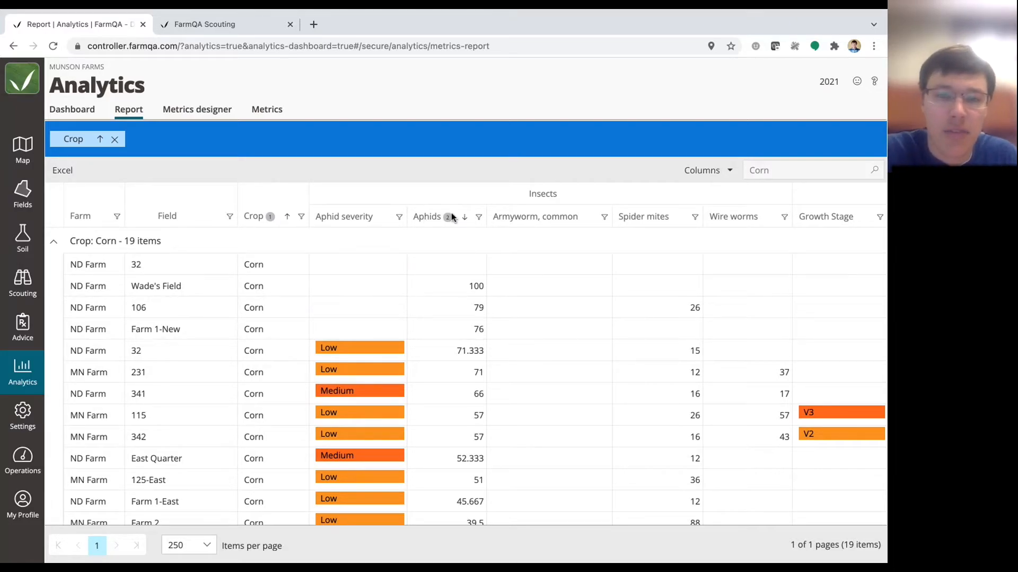
# - Filter the Aphids column to values Greater Than 50
pyautogui.click(479, 218)
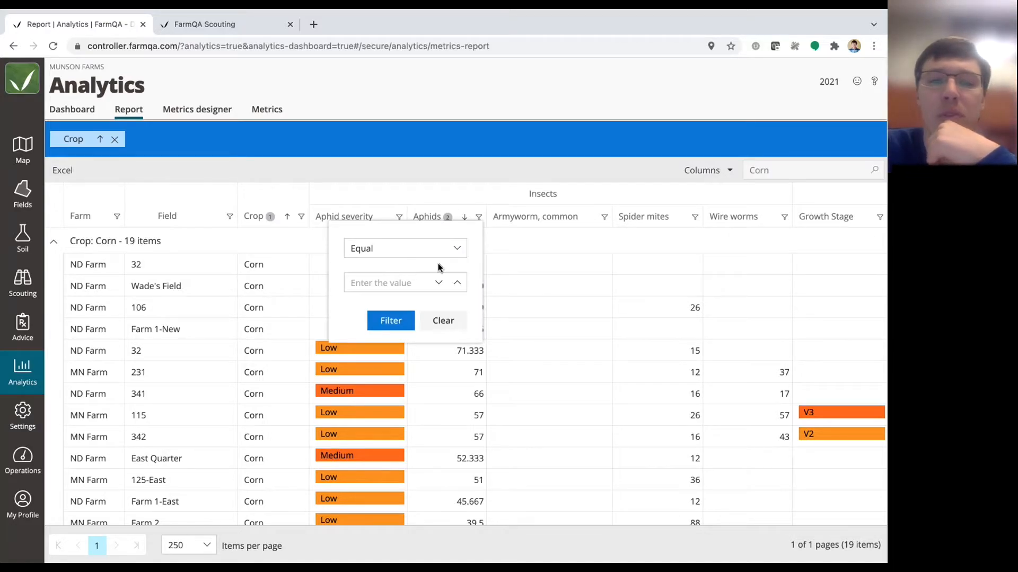
pyautogui.click(457, 249)
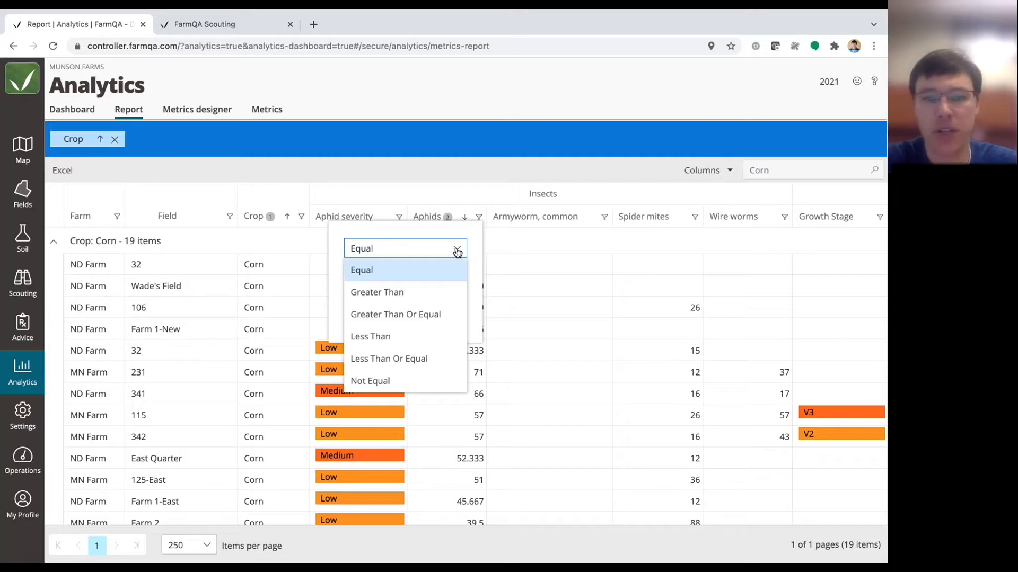
pyautogui.click(383, 292)
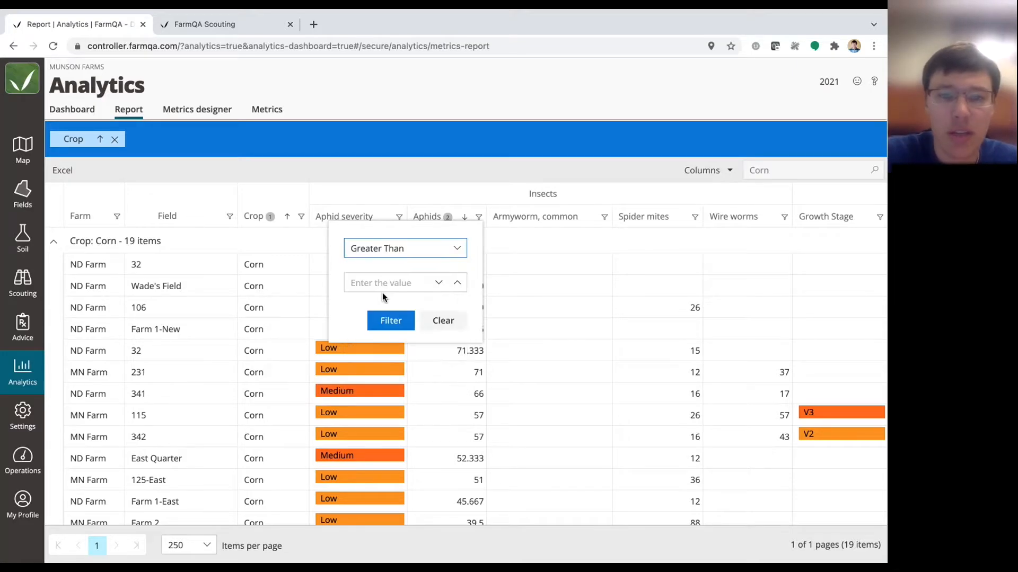
pyautogui.click(394, 286)
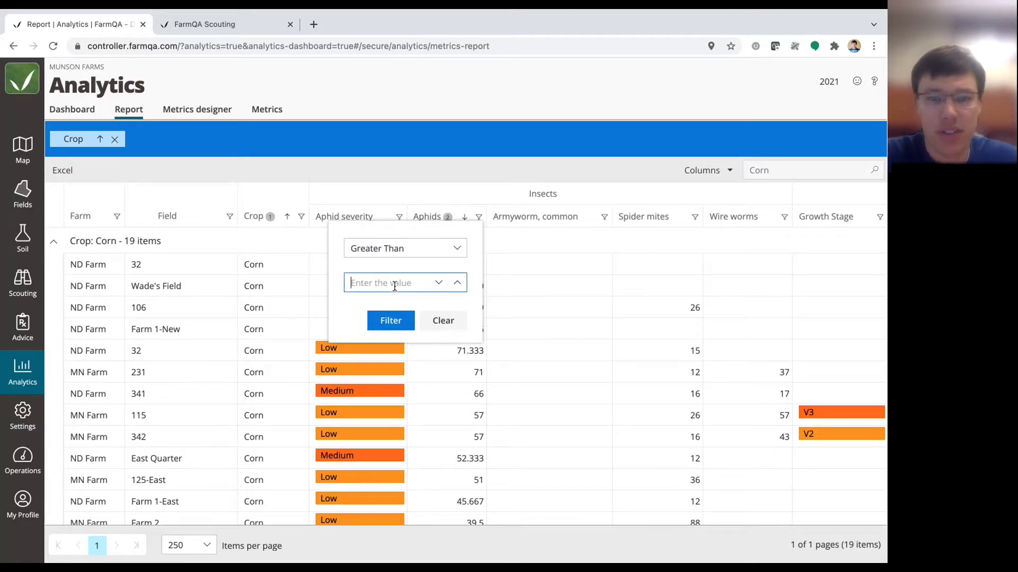
pyautogui.write('50')
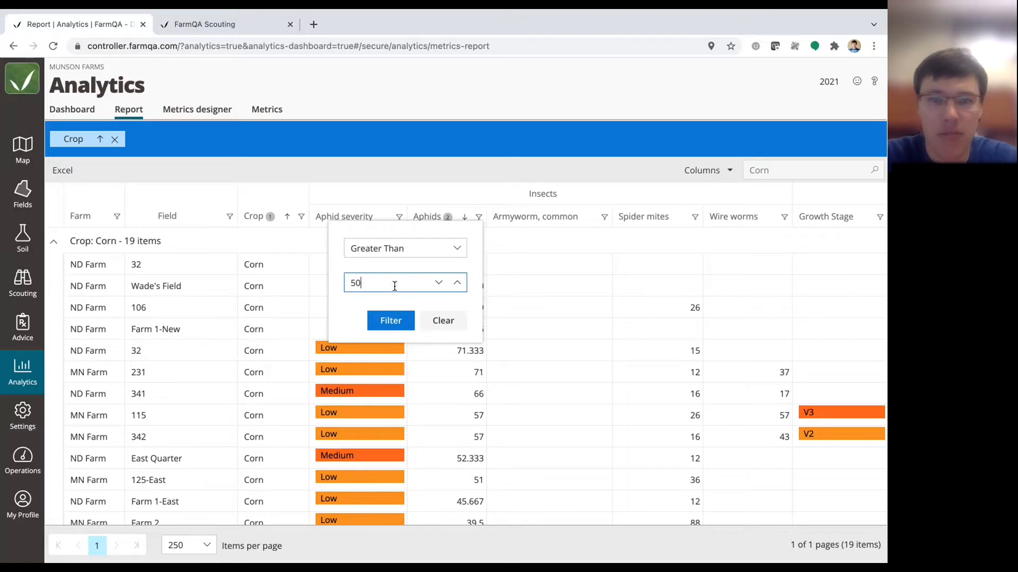
pyautogui.click(387, 317)
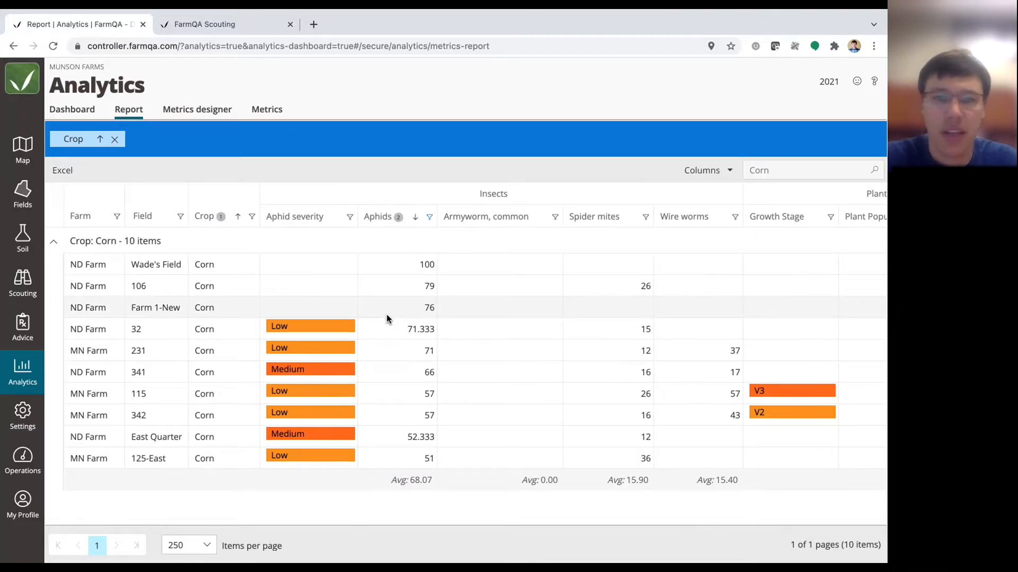
# - Clear the Corn search and remove the Crop grouping from the report
pyautogui.click(786, 175)
pyautogui.press('BackSpace')
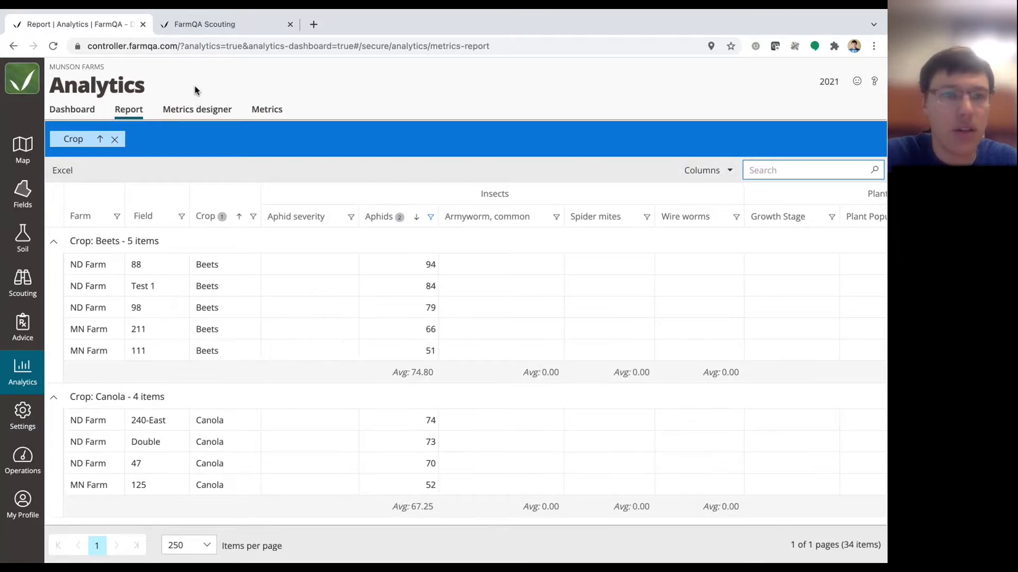
pyautogui.click(115, 141)
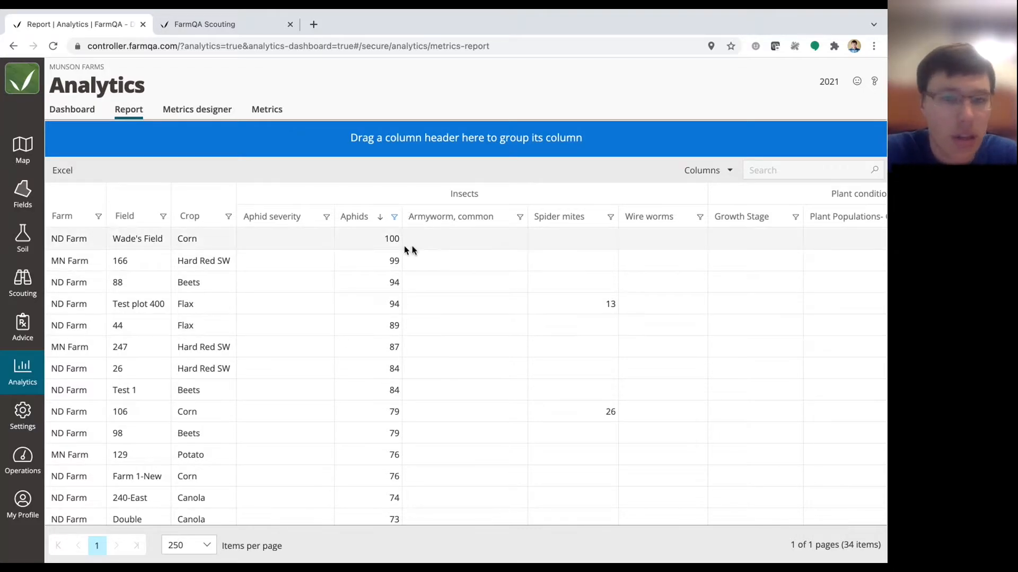
pyautogui.scroll(-6, 380, 343)
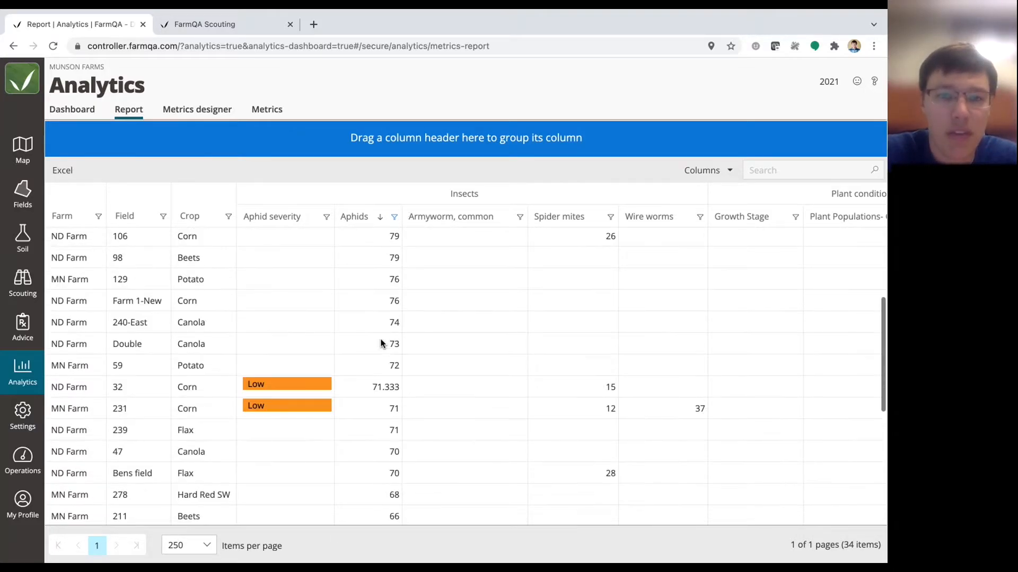
pyautogui.scroll(1, 381, 343)
pyautogui.scroll(-2, 381, 344)
pyautogui.scroll(-1, 381, 343)
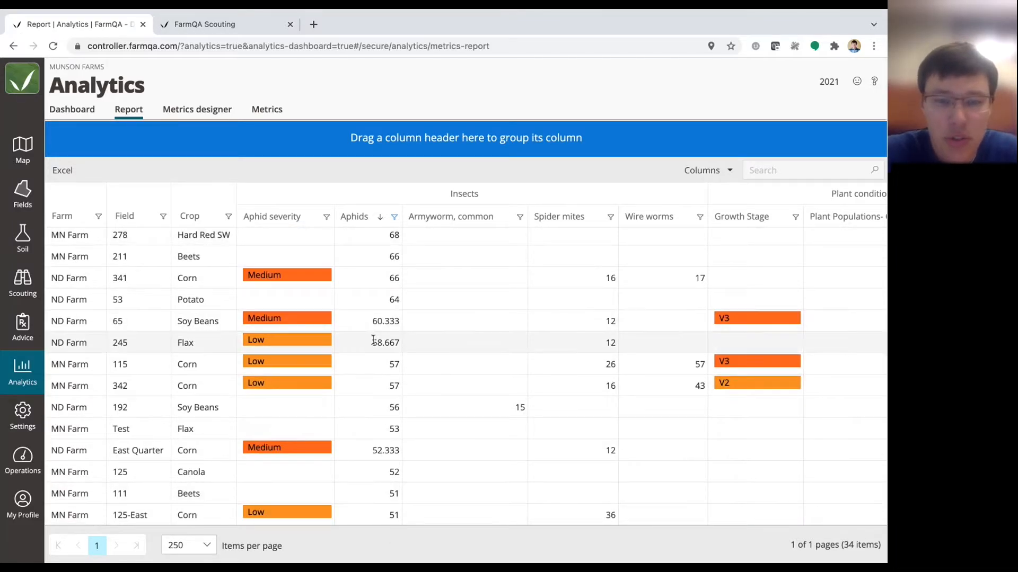
pyautogui.scroll(6, 374, 341)
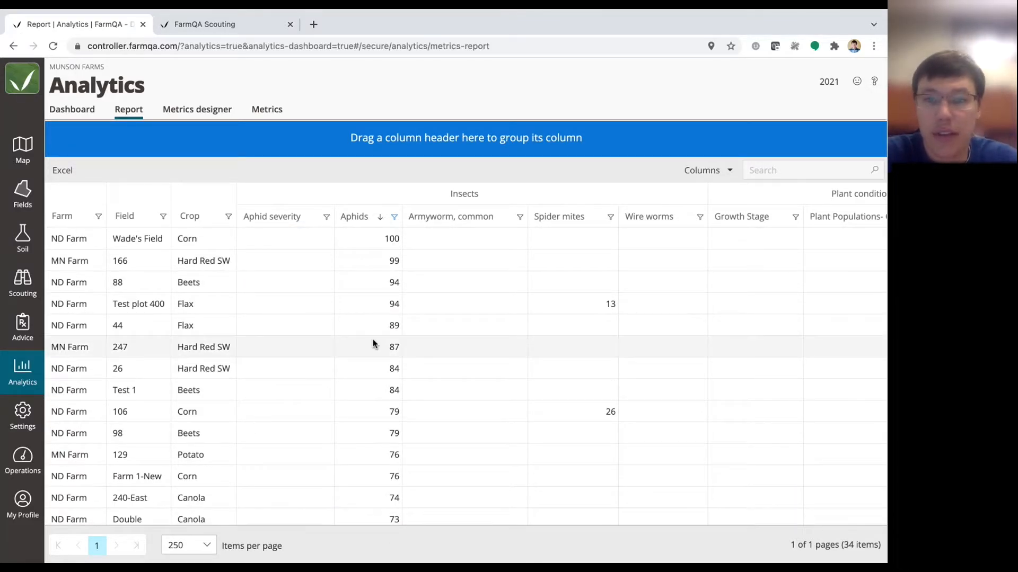
# - Filter the Spider mites column to values Less Than 20
pyautogui.click(613, 218)
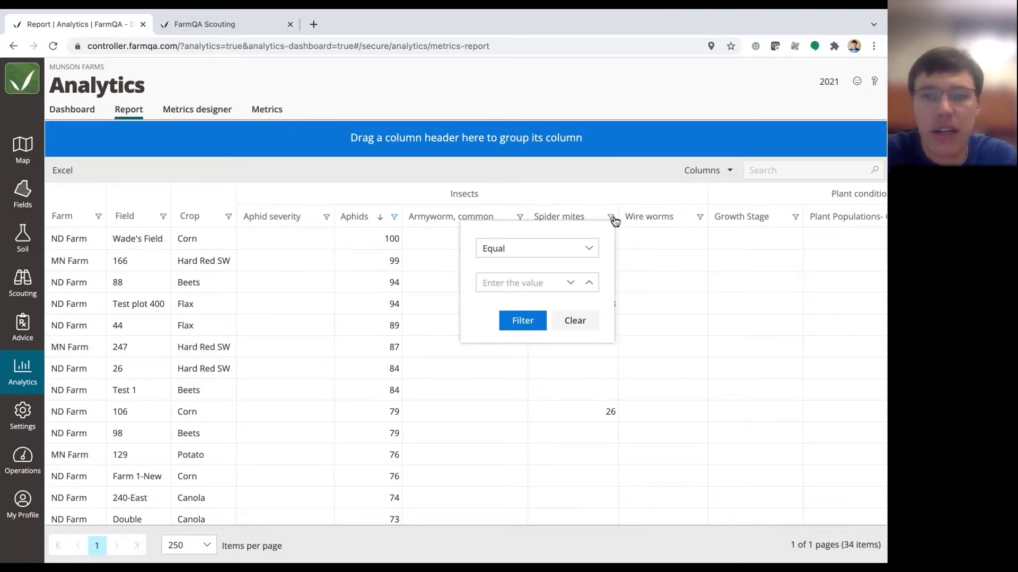
pyautogui.click(588, 248)
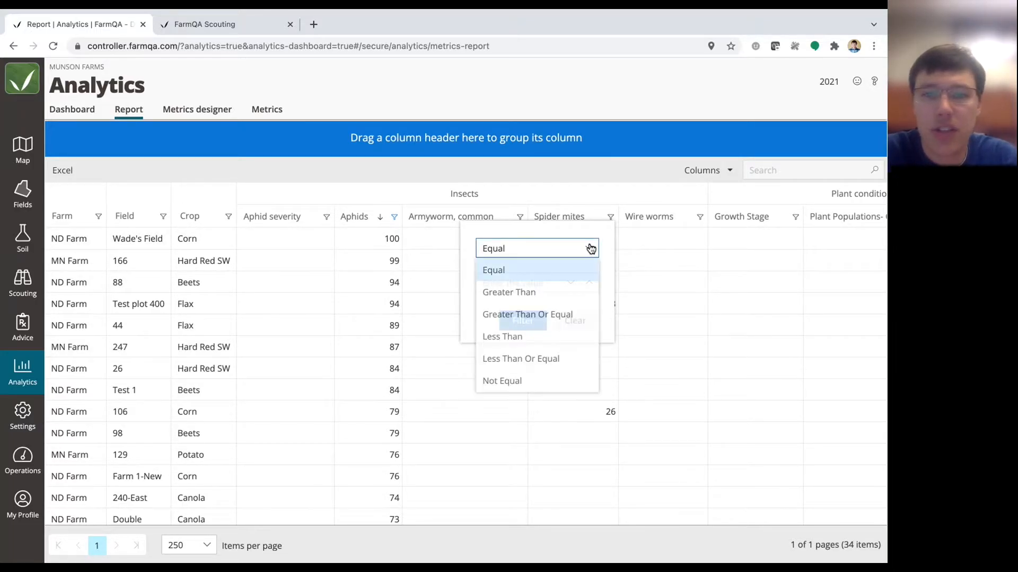
pyautogui.click(513, 339)
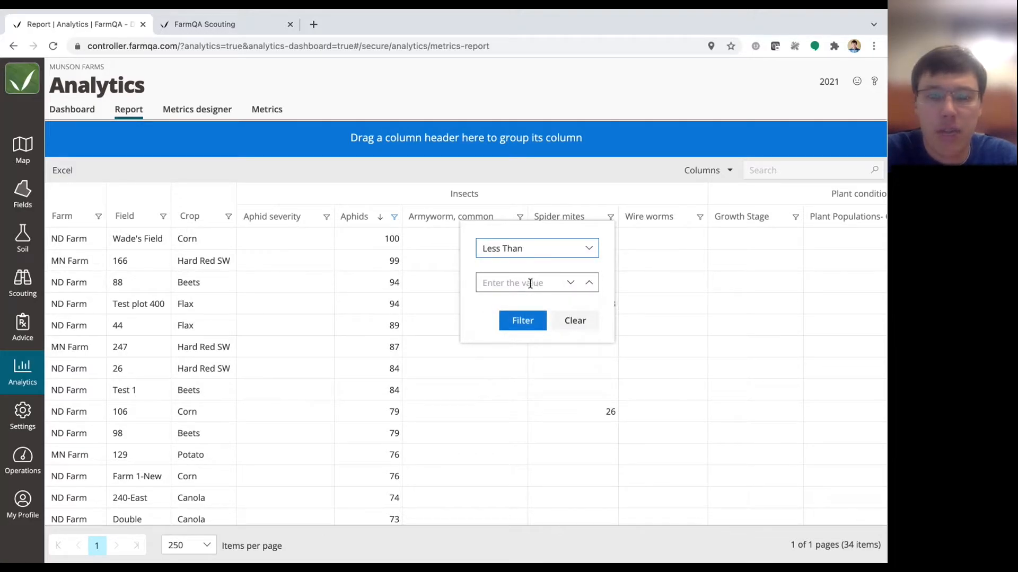
pyautogui.click(529, 284)
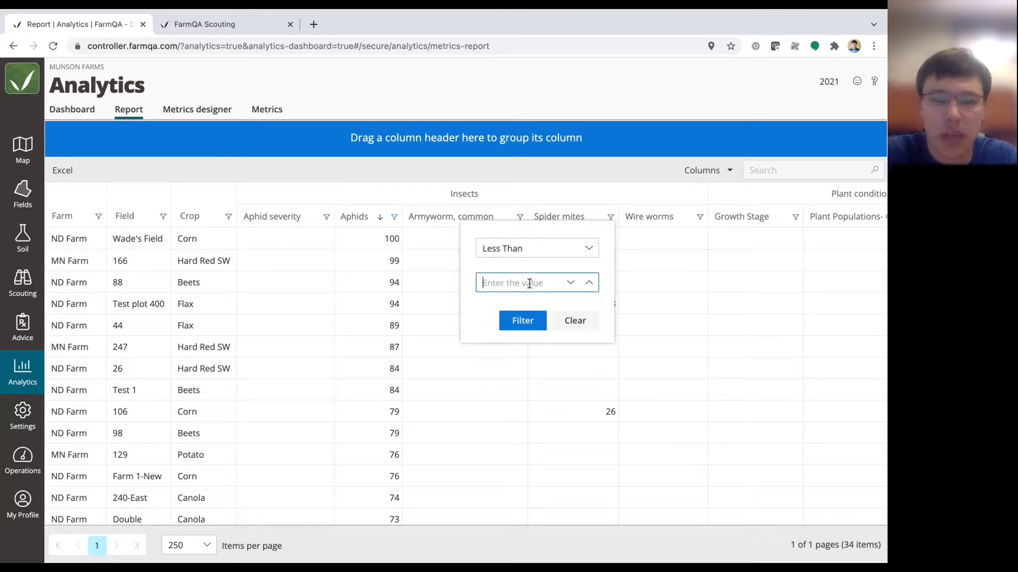
pyautogui.write('20')
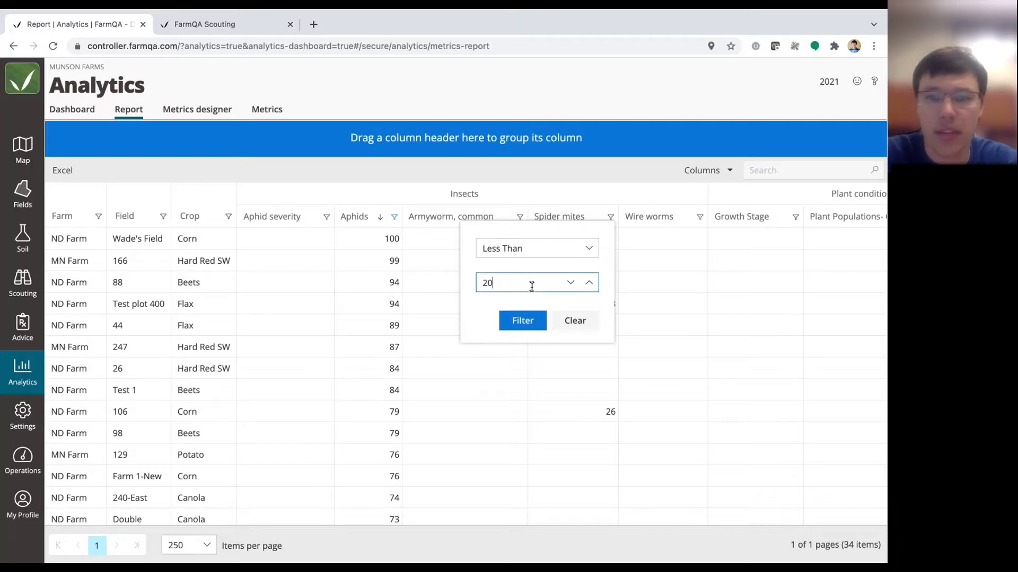
pyautogui.click(520, 318)
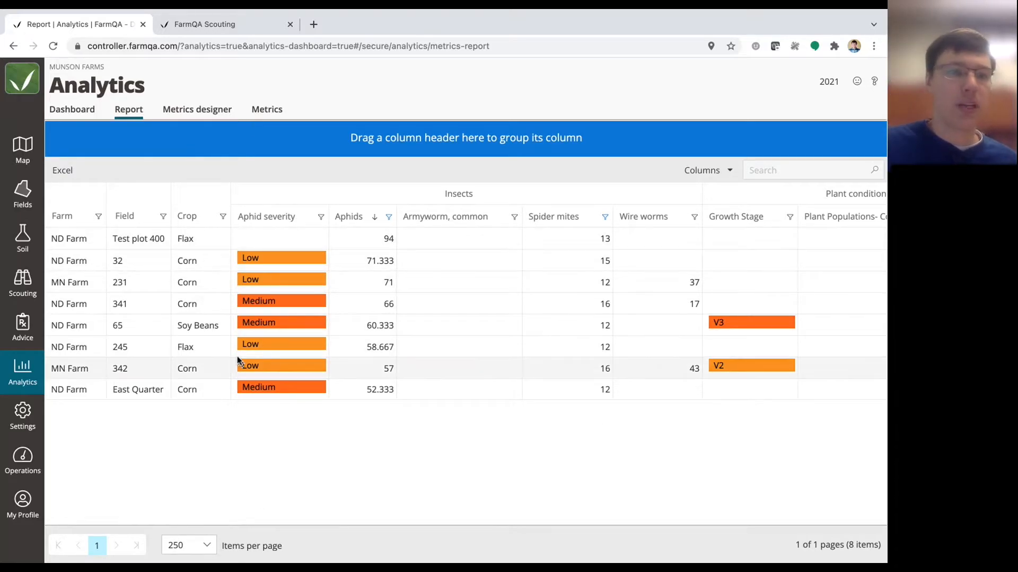
# - Export the filtered report to Excel and examine the insect and plant condition columns in the exported workbook
pyautogui.click(61, 175)
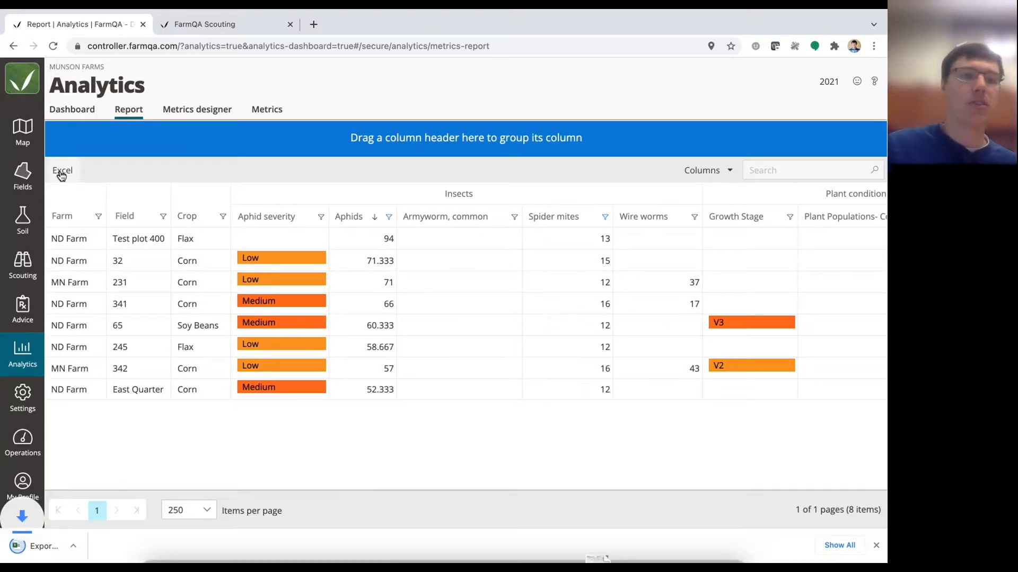
pyautogui.click(49, 546)
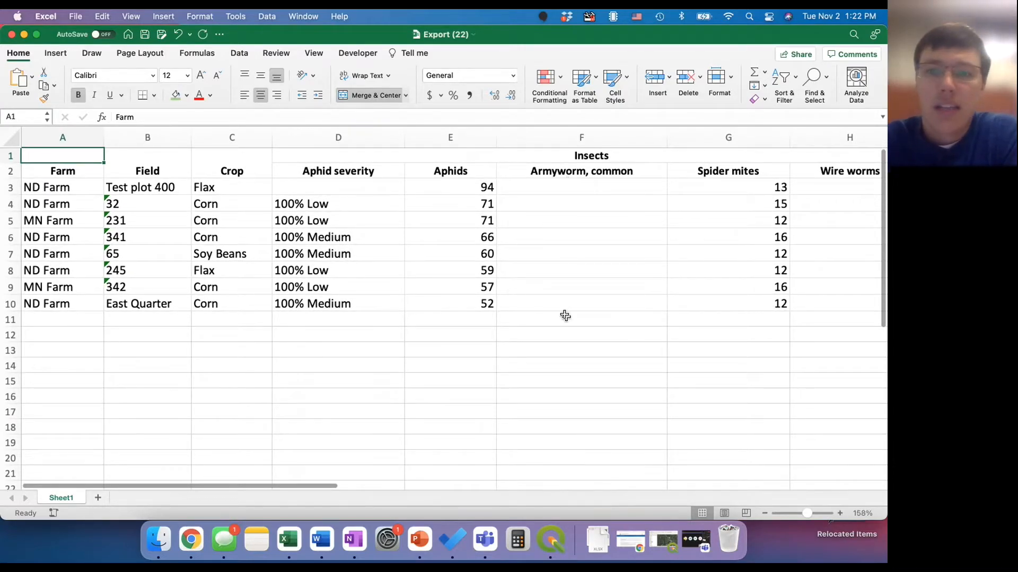
pyautogui.hscroll(5, 564, 315)
pyautogui.hscroll(-2, 564, 314)
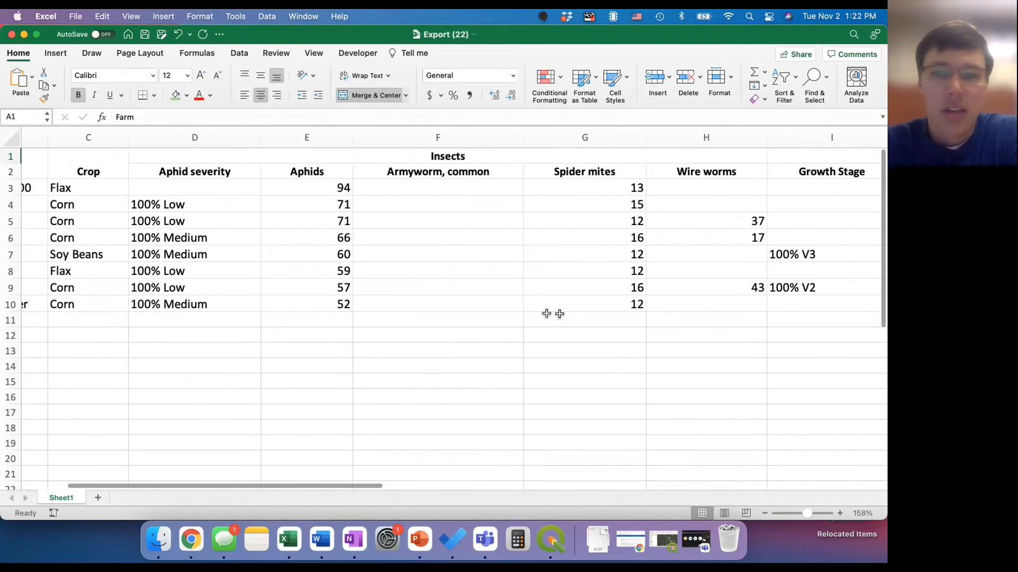
pyautogui.hscroll(8, 683, 270)
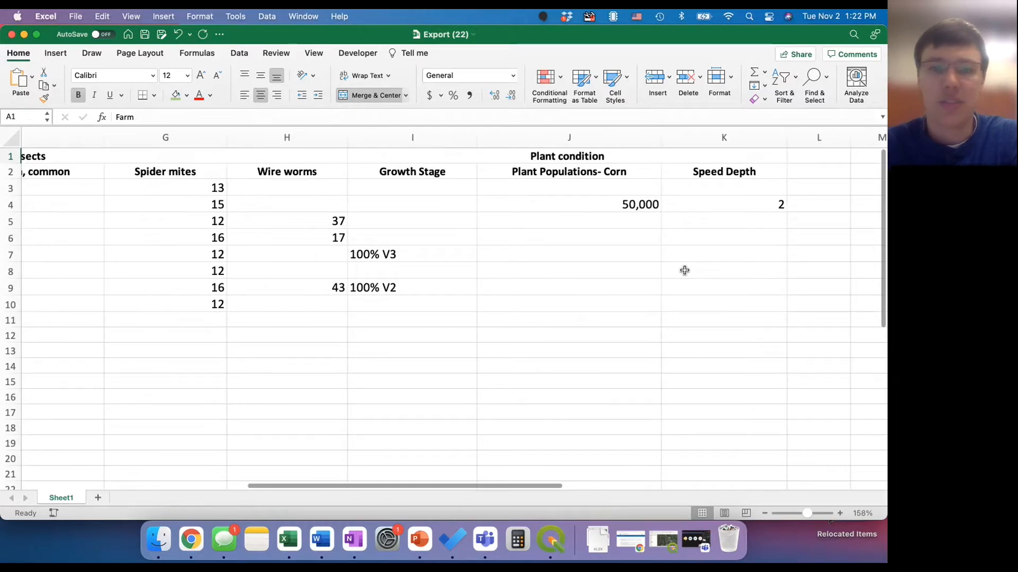
pyautogui.hscroll(-2, 475, 279)
pyautogui.hscroll(-8, 461, 276)
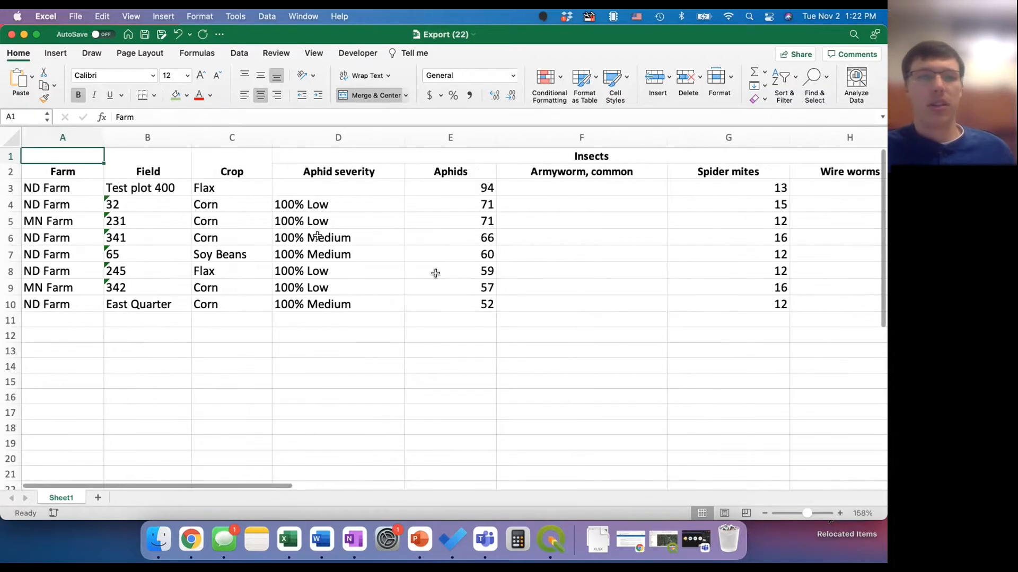
# - Close the exported workbook, return to Chrome, and view the list of saved graphs in the Metrics designer
pyautogui.click(12, 34)
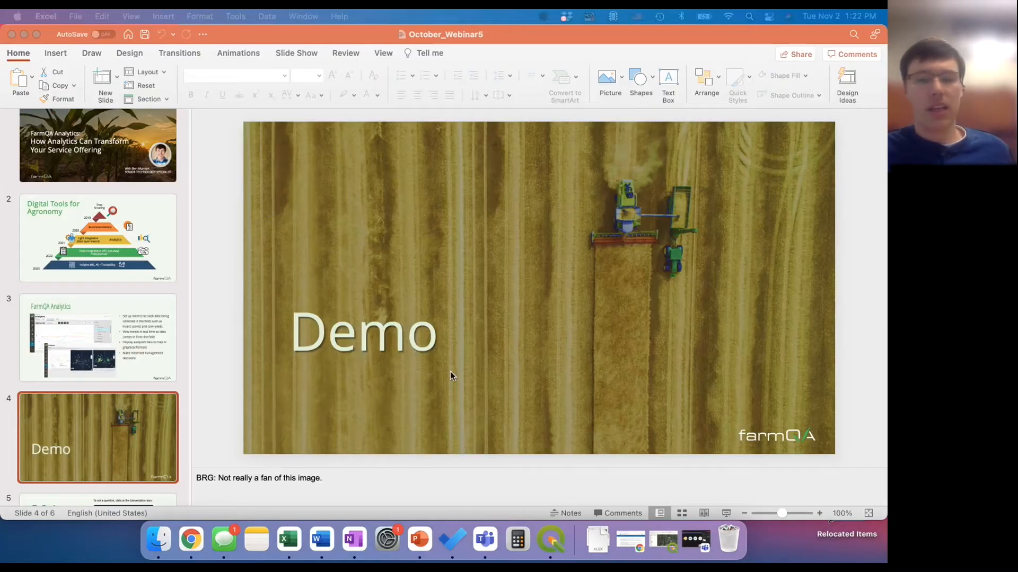
pyautogui.hotkey('ctrl', 'Right')
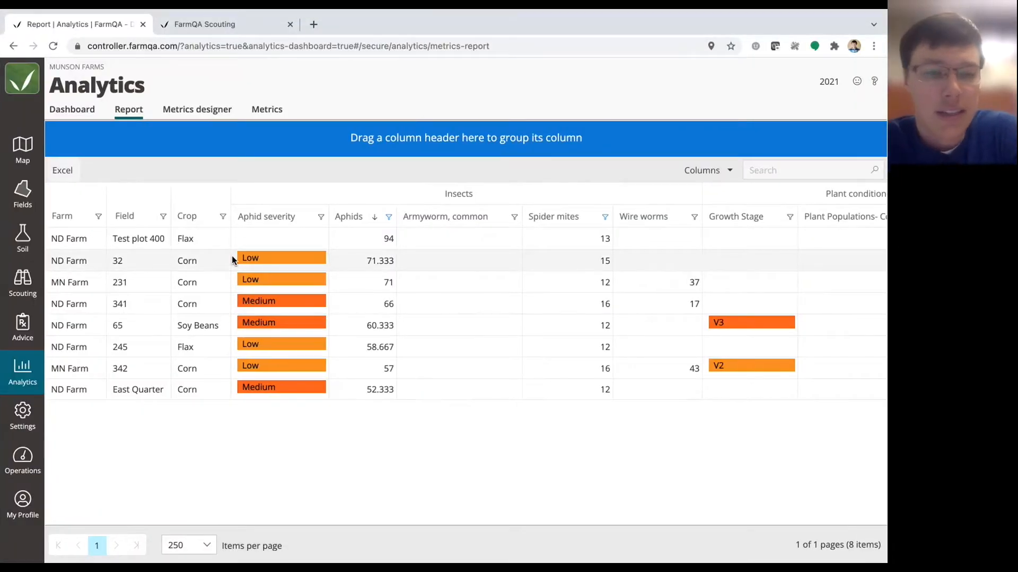
pyautogui.click(195, 110)
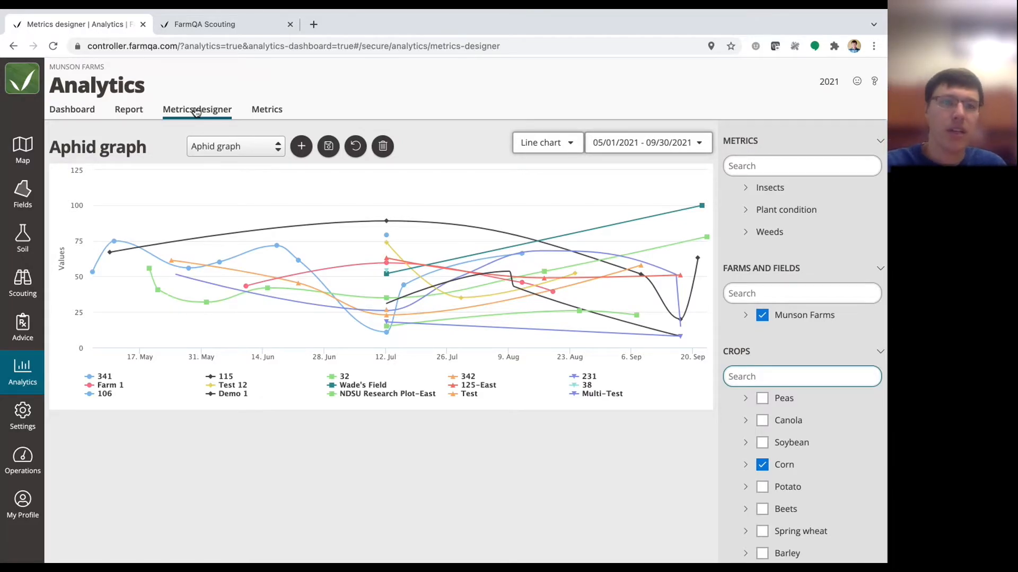
pyautogui.click(262, 149)
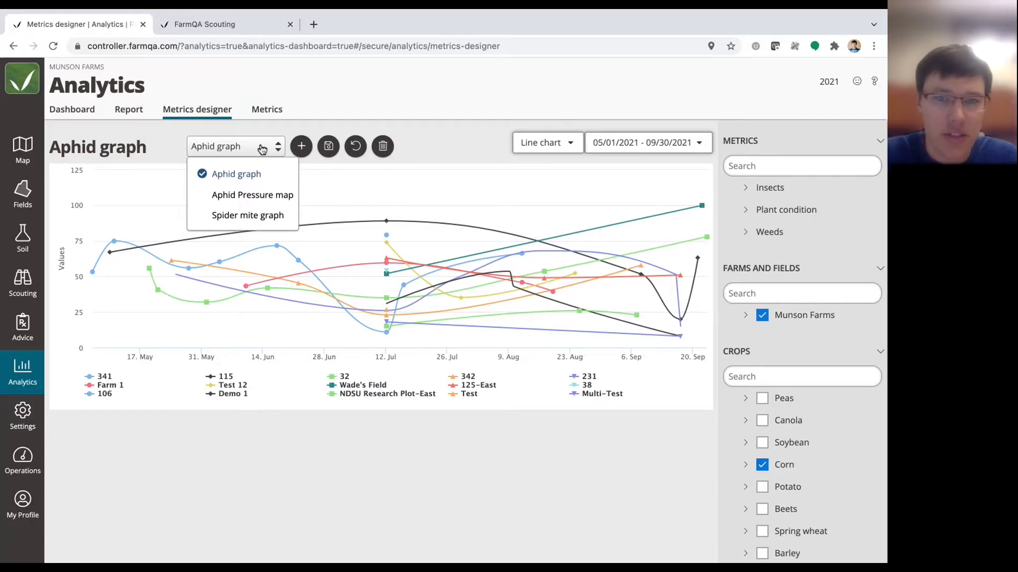
pyautogui.click(441, 141)
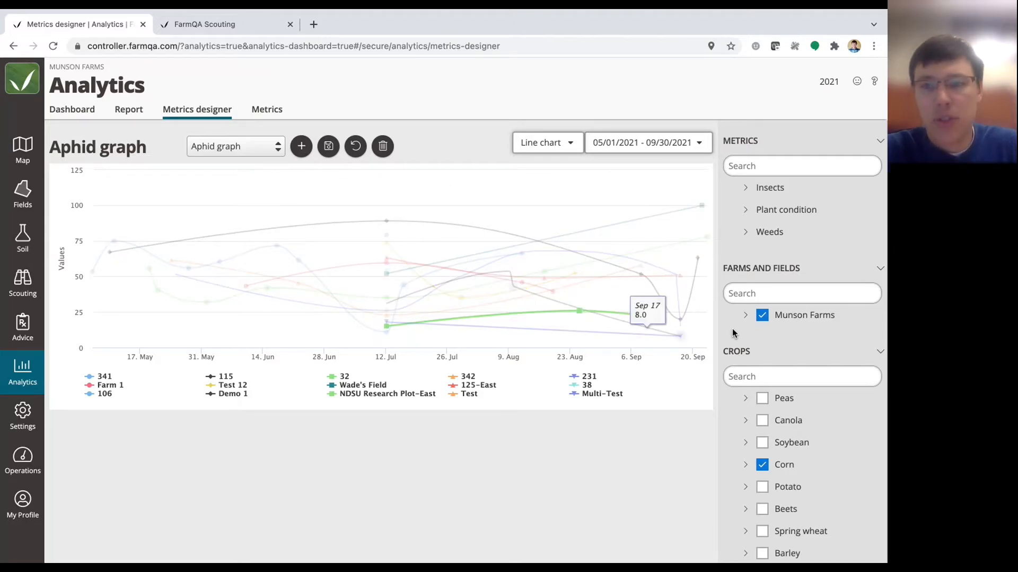
# - Examine the Aphid graph's insect metrics, the farms and fields under Munson Farms, the crops, and the grouping and annotation options
pyautogui.click(752, 189)
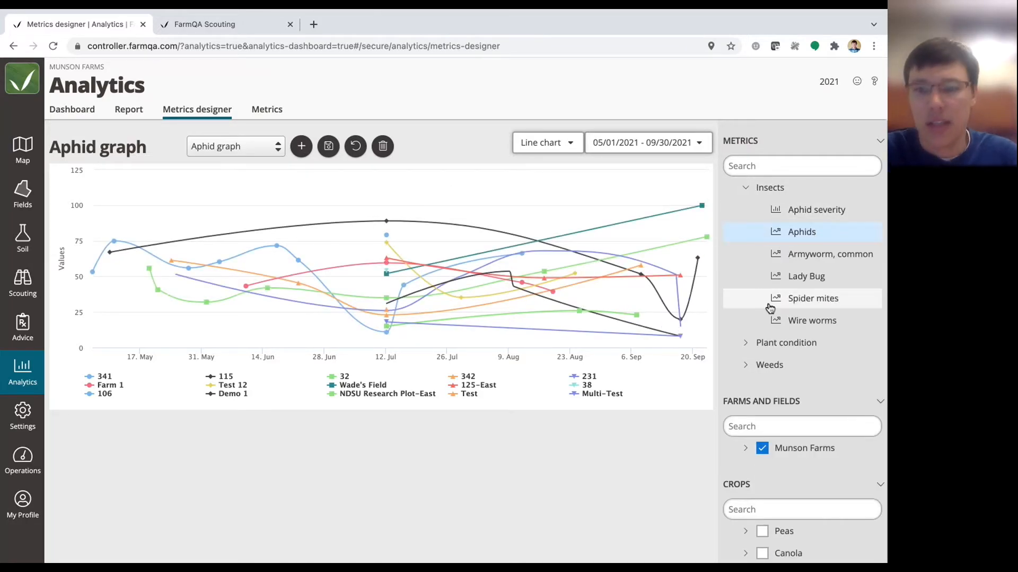
pyautogui.scroll(-3, 769, 307)
pyautogui.click(745, 322)
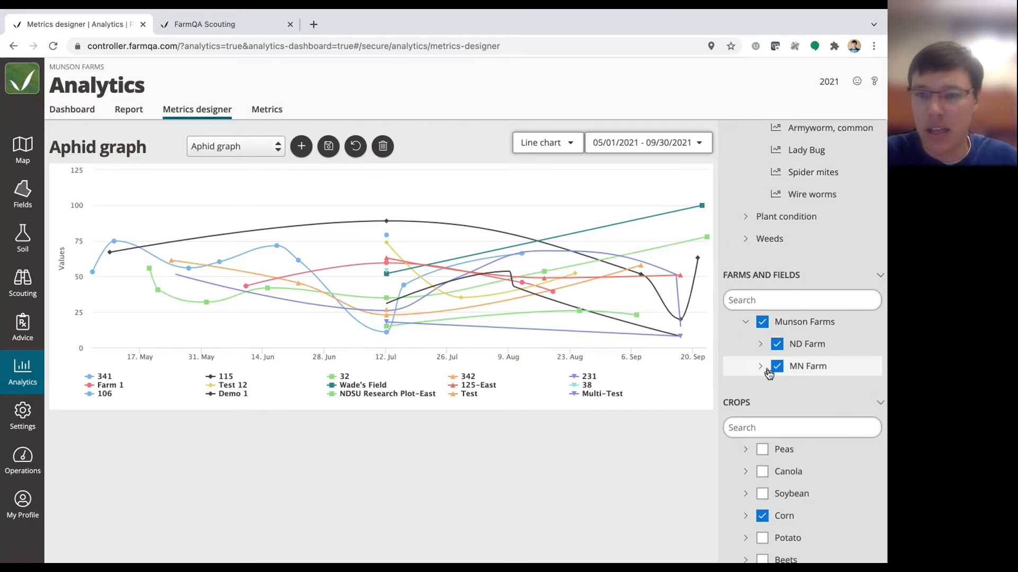
pyautogui.click(761, 345)
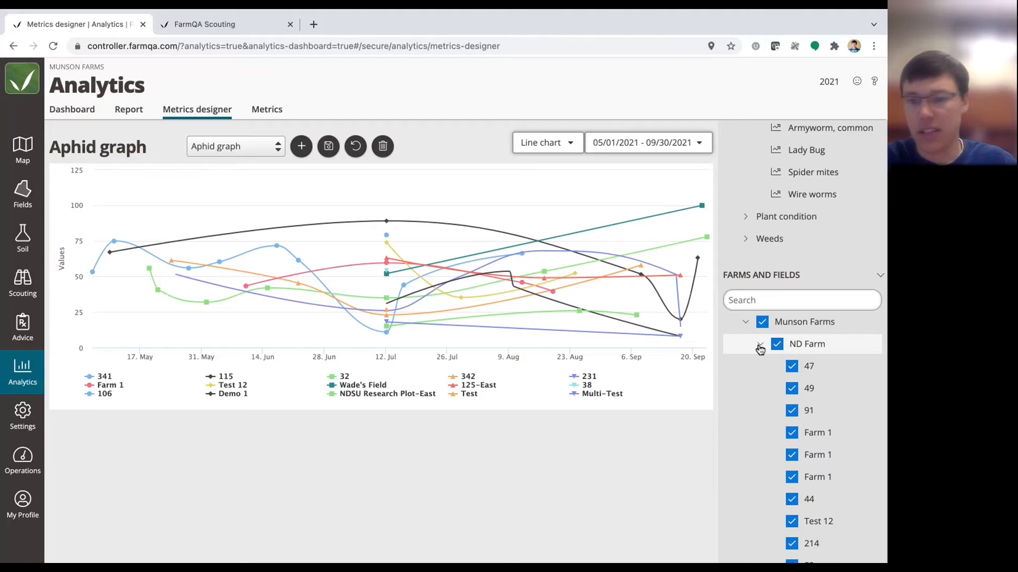
pyautogui.click(759, 347)
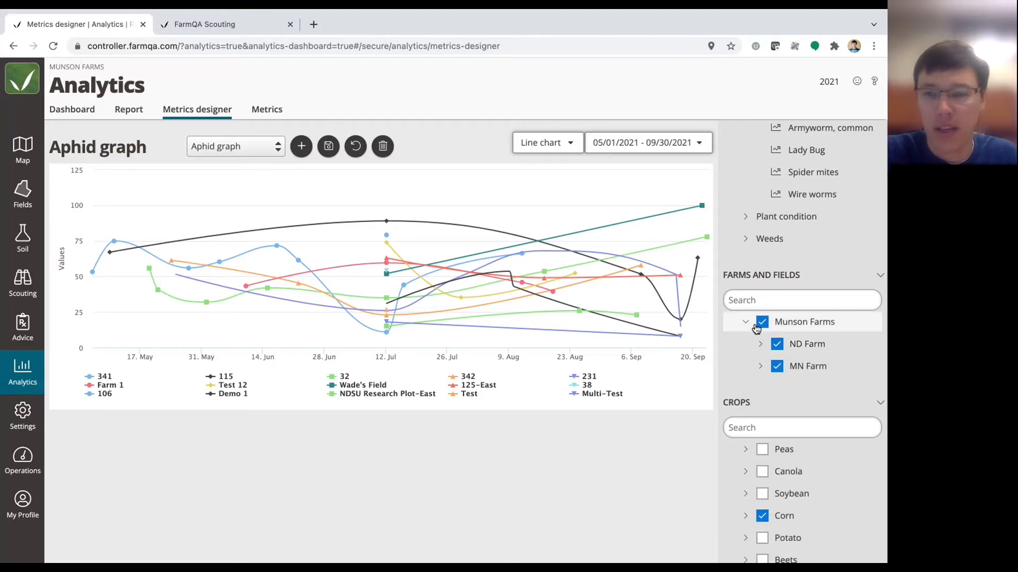
pyautogui.scroll(-3, 768, 413)
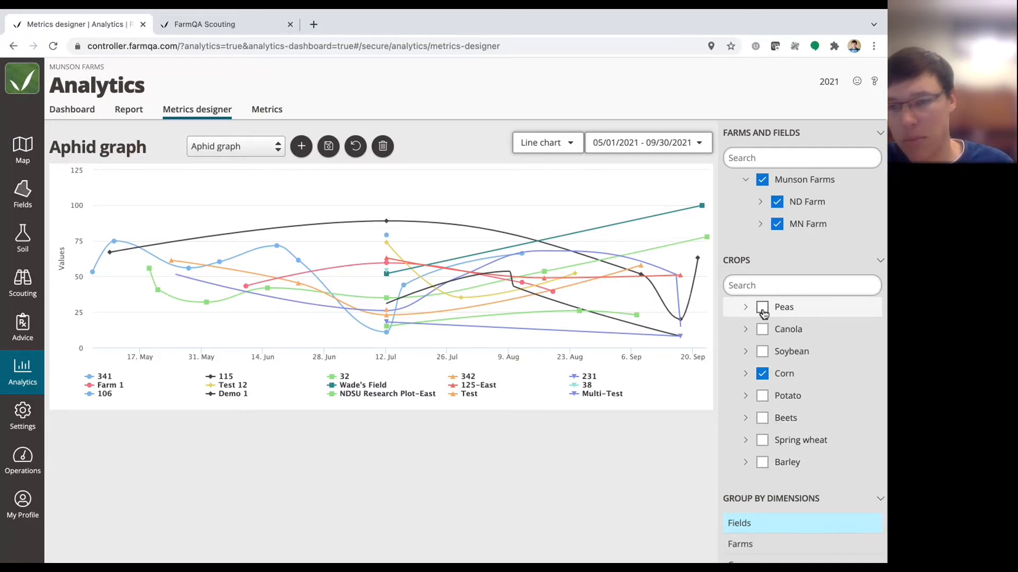
pyautogui.scroll(-3, 773, 396)
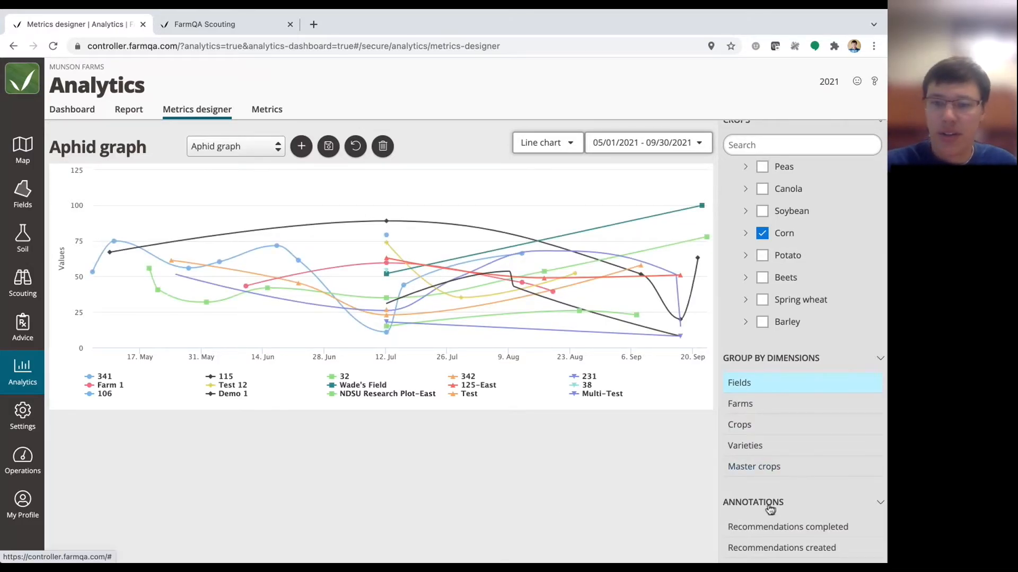
# - Overlay the Recommendations completed annotations on the Aphid graph, inspect a marker in late August, and remove the overlay
pyautogui.click(766, 534)
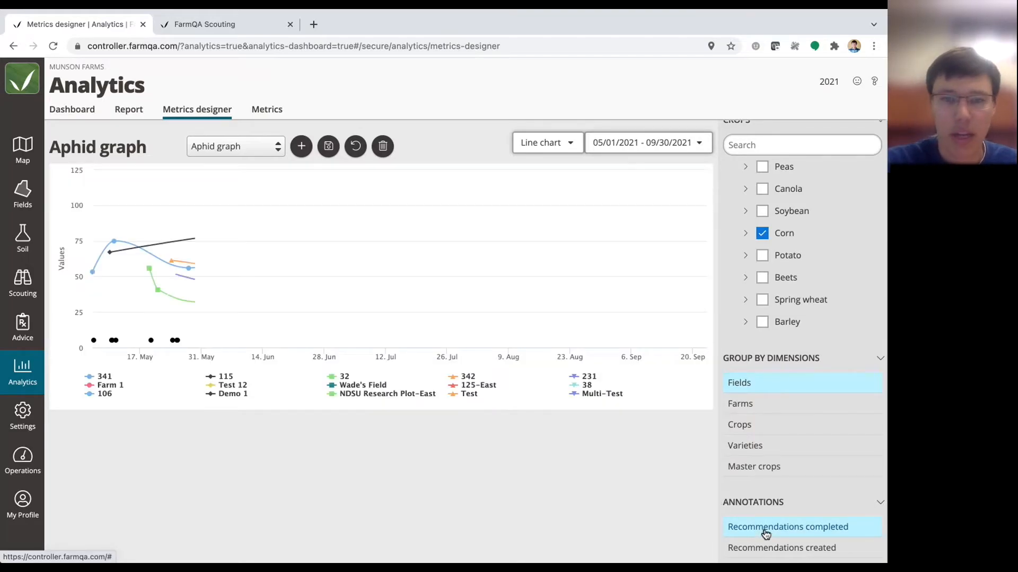
pyautogui.moveTo(279, 341)
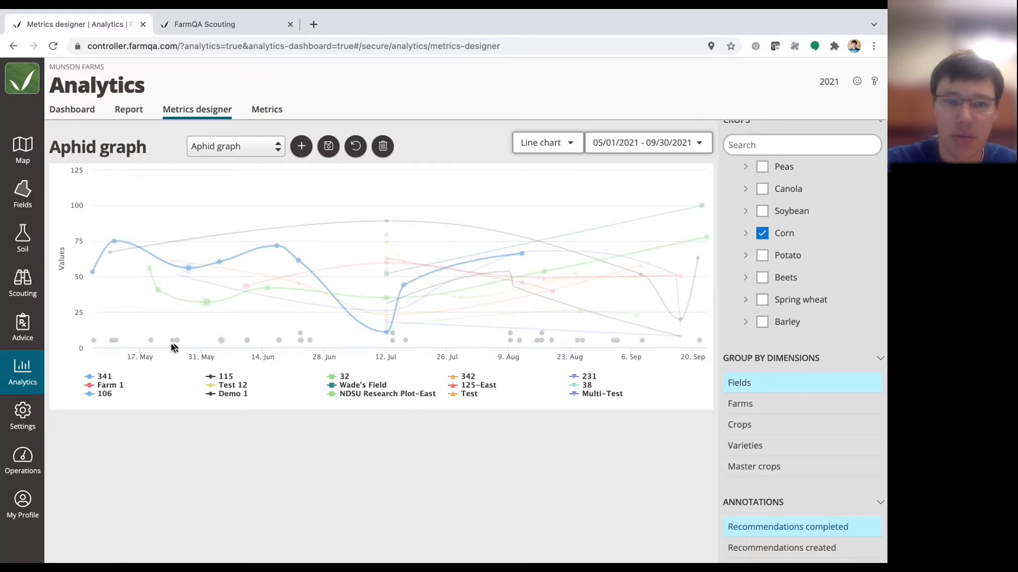
pyautogui.moveTo(582, 341)
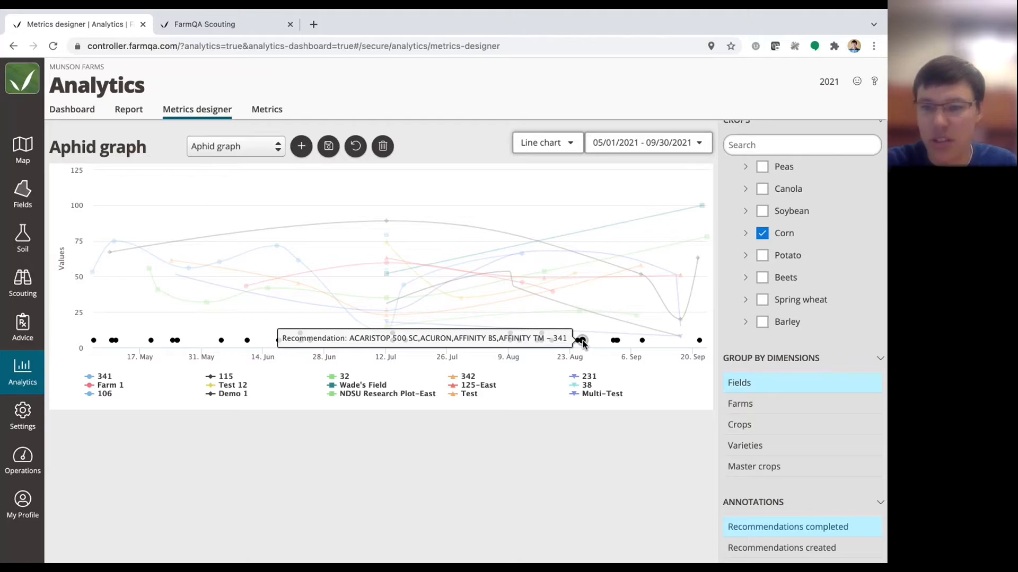
pyautogui.click(821, 529)
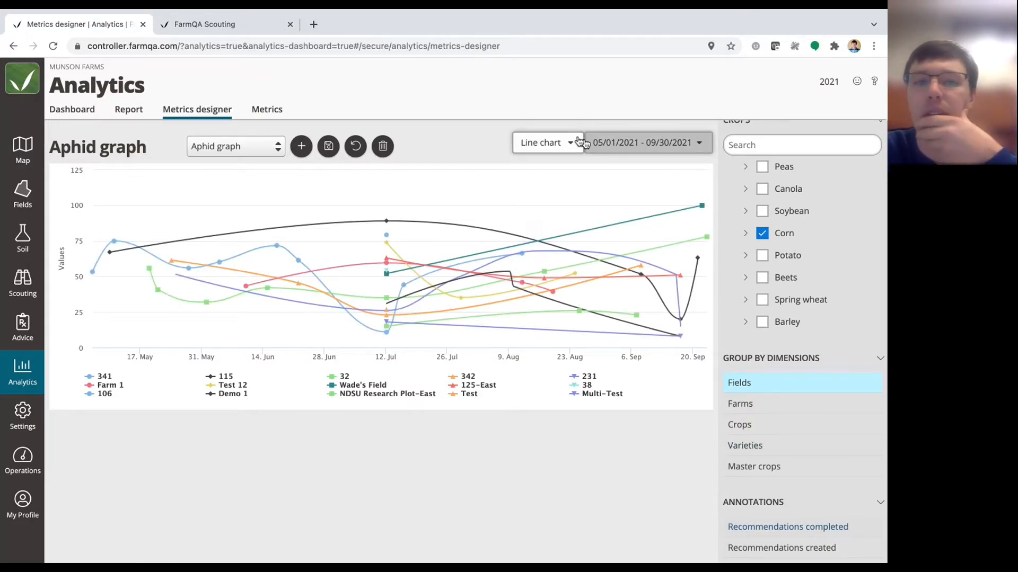
# - Review the available chart types and date ranges for the Aphid graph, and apply the Custom range 05/01/2021 to 09/30/2021
pyautogui.scroll(8, 845, 295)
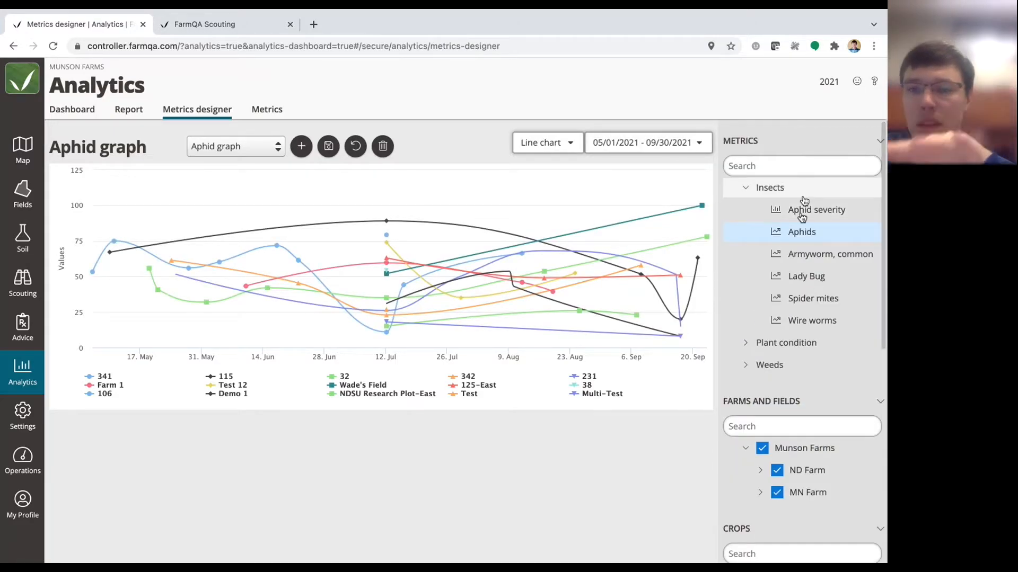
pyautogui.scroll(-1, 790, 445)
pyautogui.scroll(1, 790, 447)
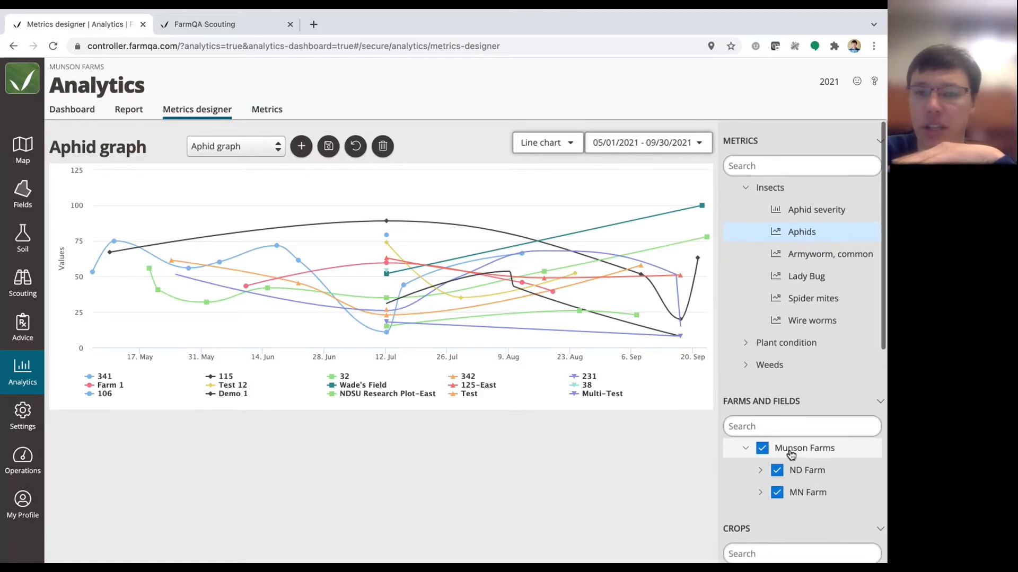
pyautogui.click(573, 143)
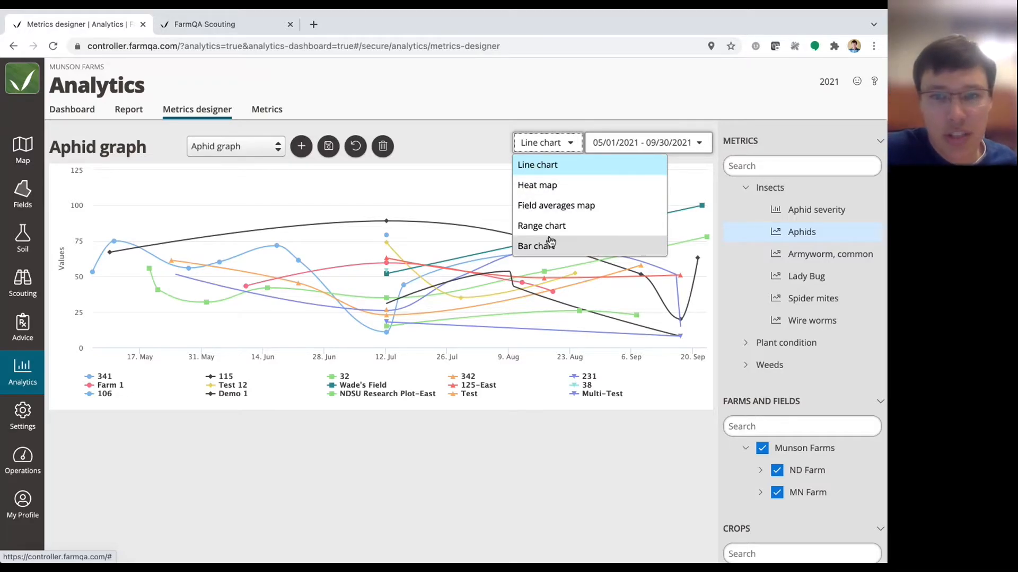
pyautogui.click(641, 143)
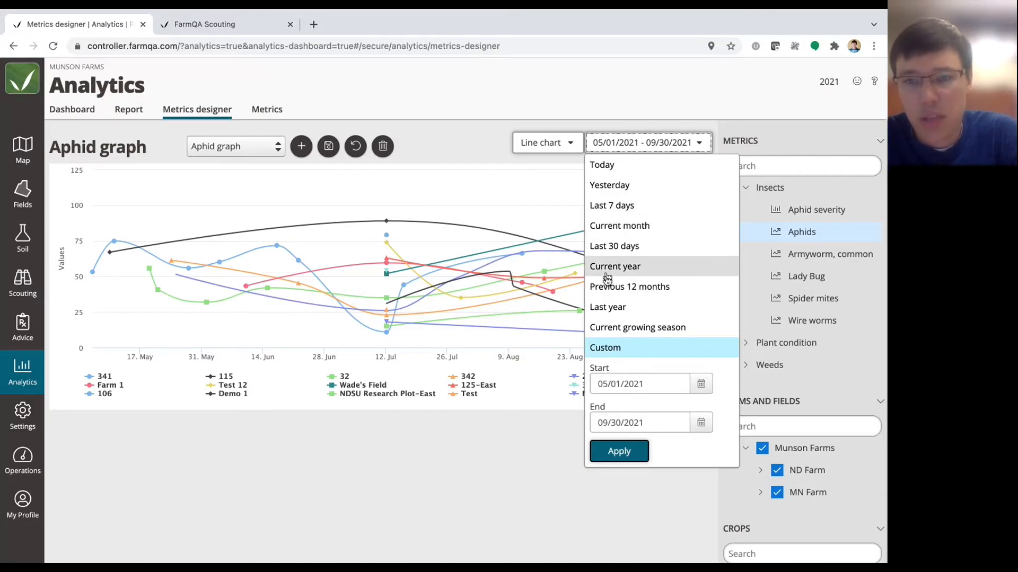
pyautogui.click(616, 452)
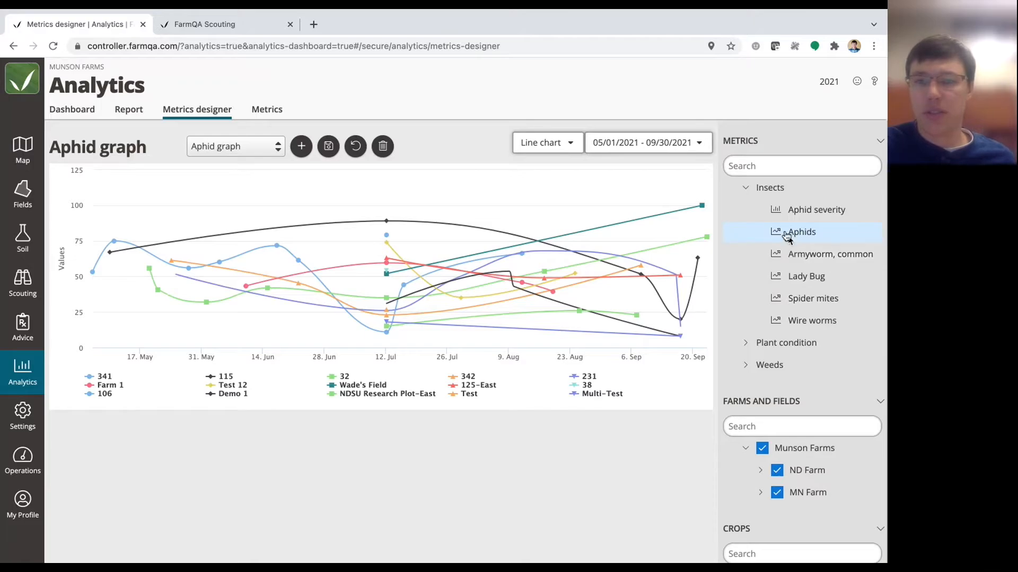
# - Exclude MN Farm from the Aphid graph and hide the series for fields 341, 32, 38 and Wade's Field
pyautogui.click(746, 190)
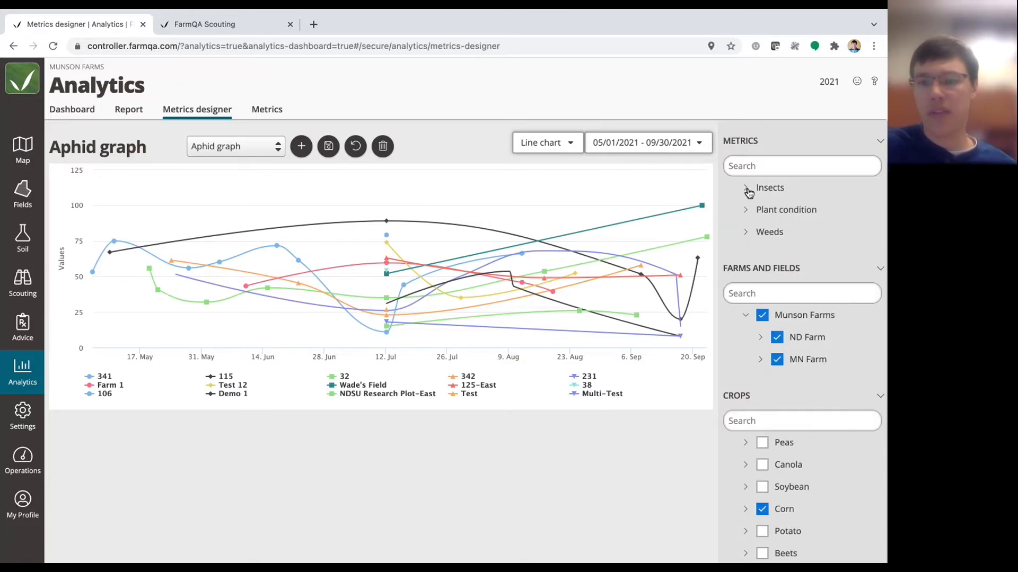
pyautogui.click(777, 360)
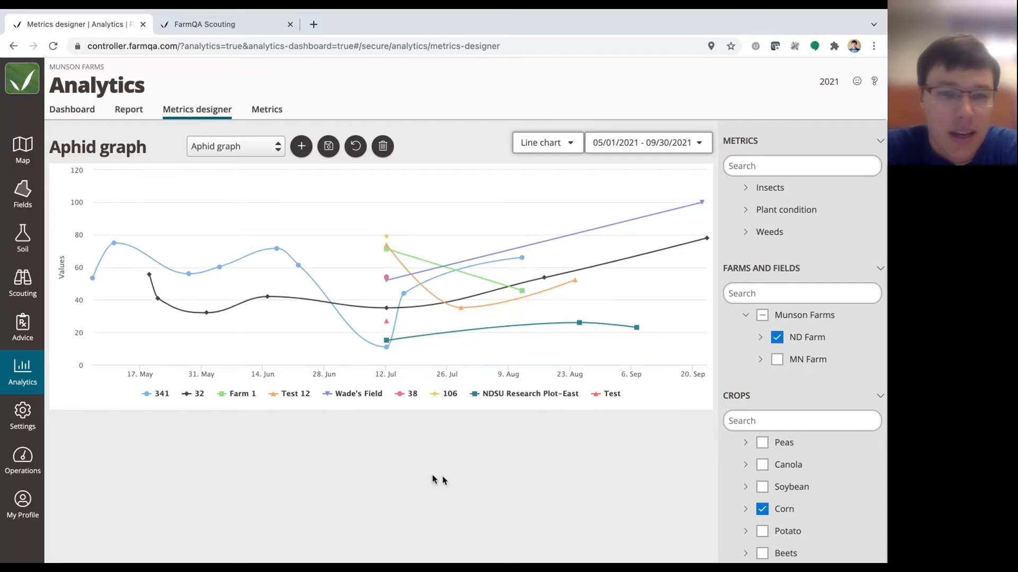
pyautogui.click(162, 397)
pyautogui.click(188, 395)
pyautogui.click(410, 394)
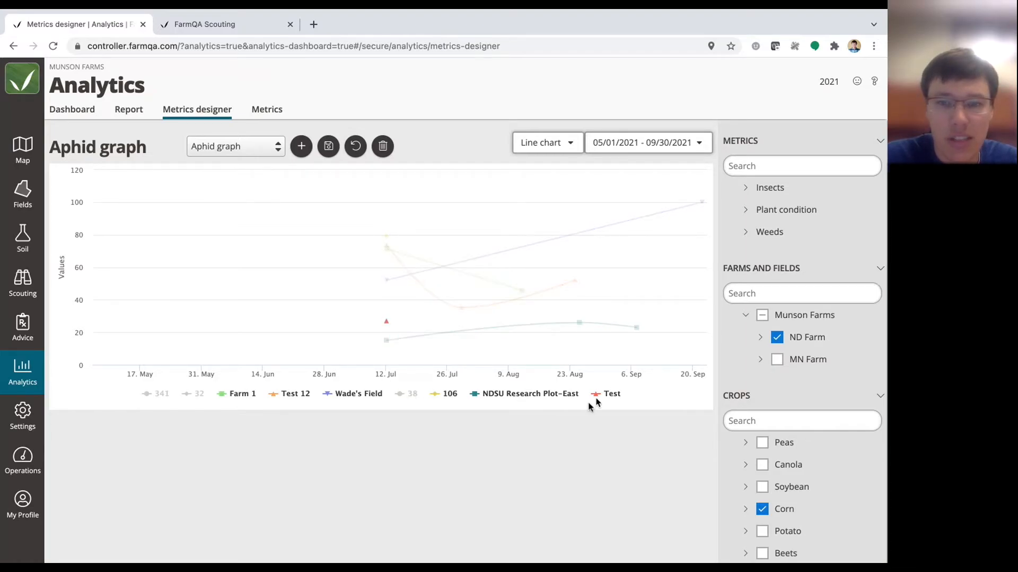
pyautogui.click(345, 394)
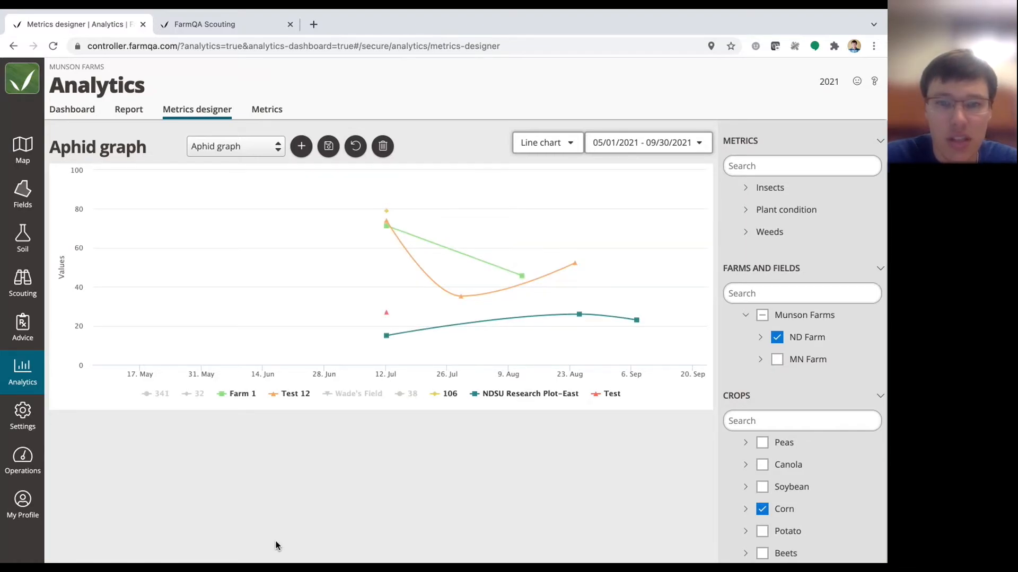
# - Hide the Test 12, Farm 1, Test and 106 series so the Aphid graph plots only NDSU Research Plot-East
pyautogui.click(278, 395)
pyautogui.click(233, 394)
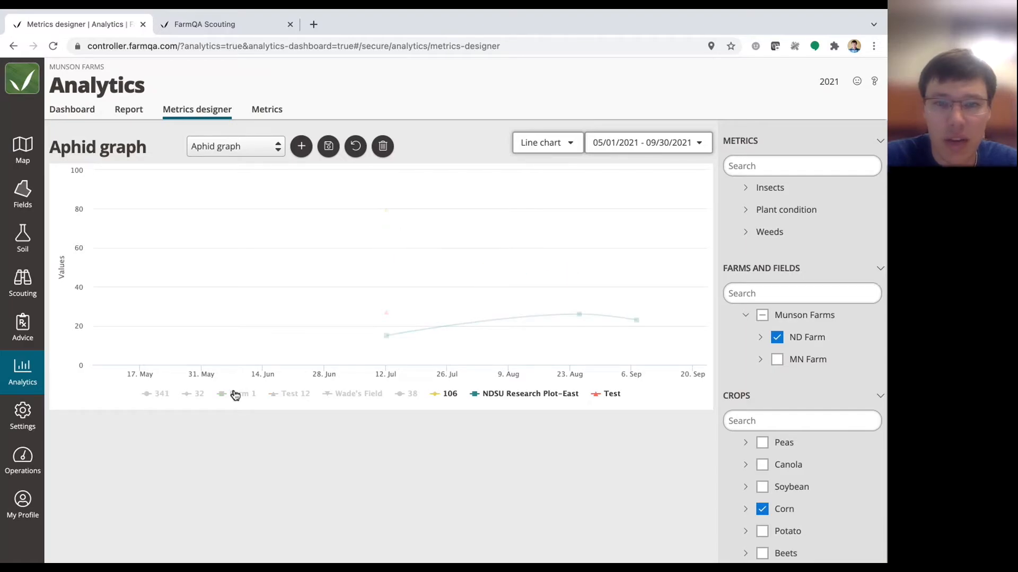
pyautogui.click(611, 393)
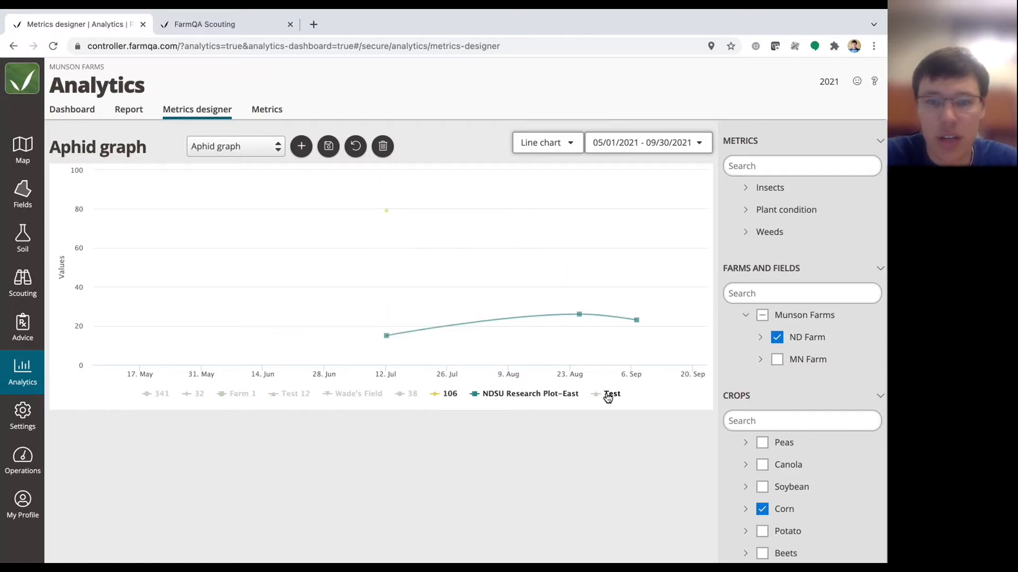
pyautogui.click(451, 394)
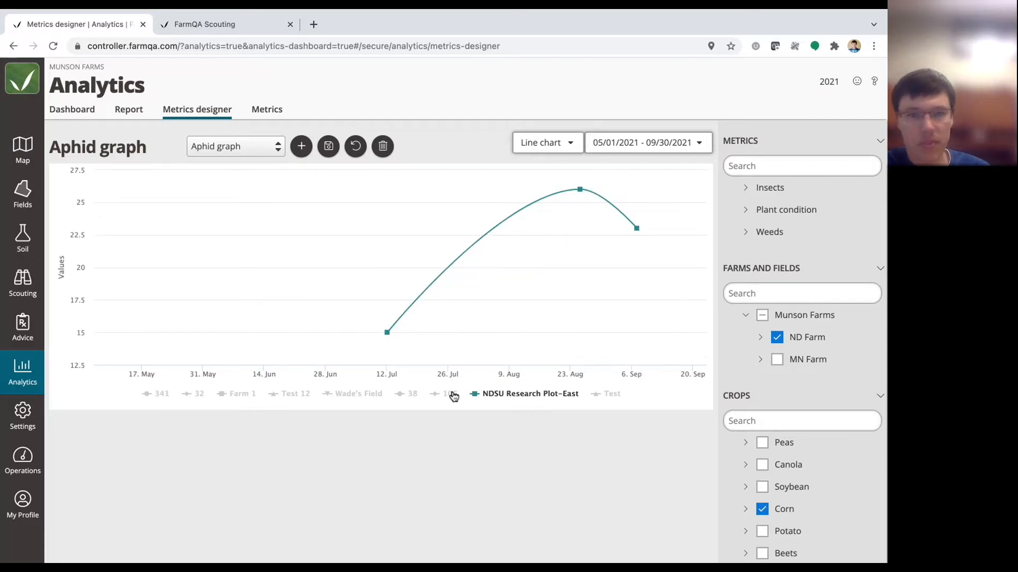
# - Show the hidden series for 106, 38, Wade's Field, Test 12, 32, 341, Test and Farm 1 again in the Aphid graph
pyautogui.click(450, 394)
pyautogui.click(412, 394)
pyautogui.click(359, 394)
pyautogui.click(295, 396)
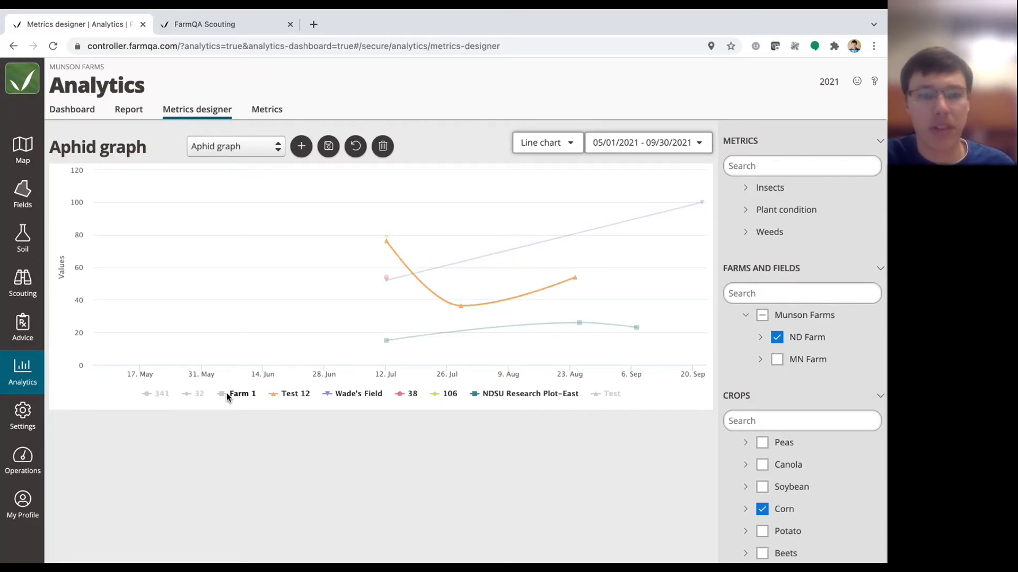
pyautogui.click(199, 396)
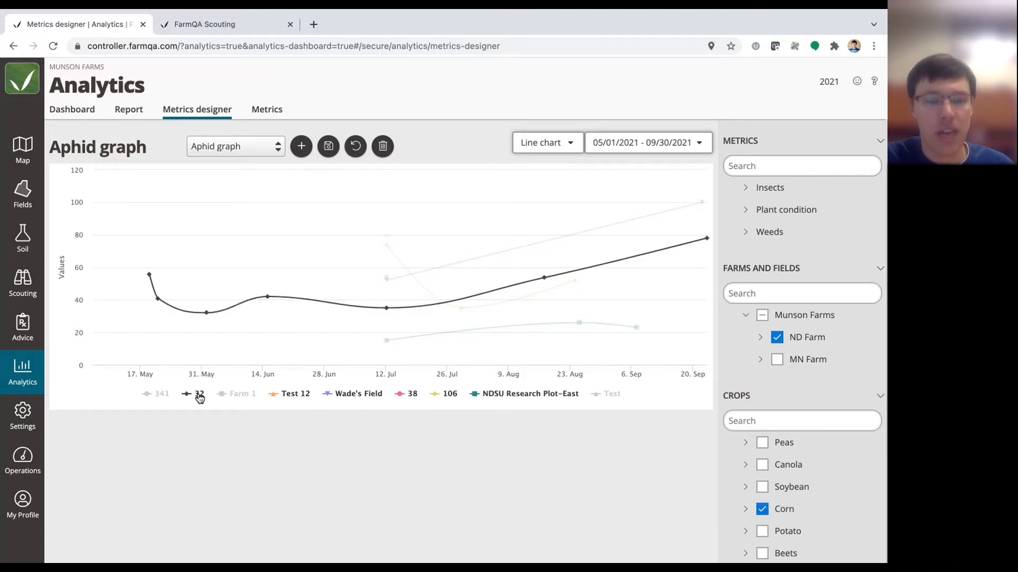
pyautogui.click(160, 397)
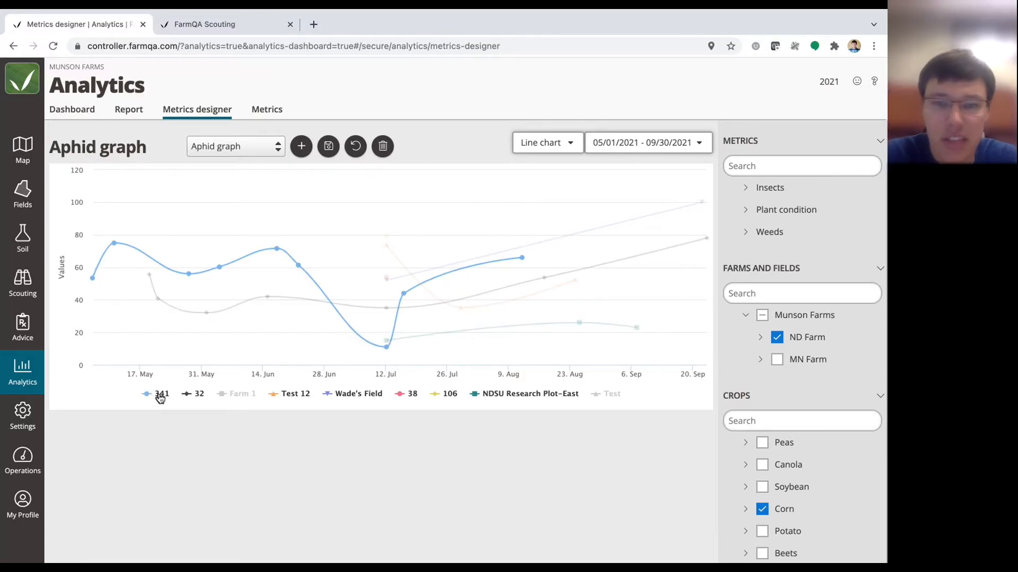
pyautogui.click(606, 396)
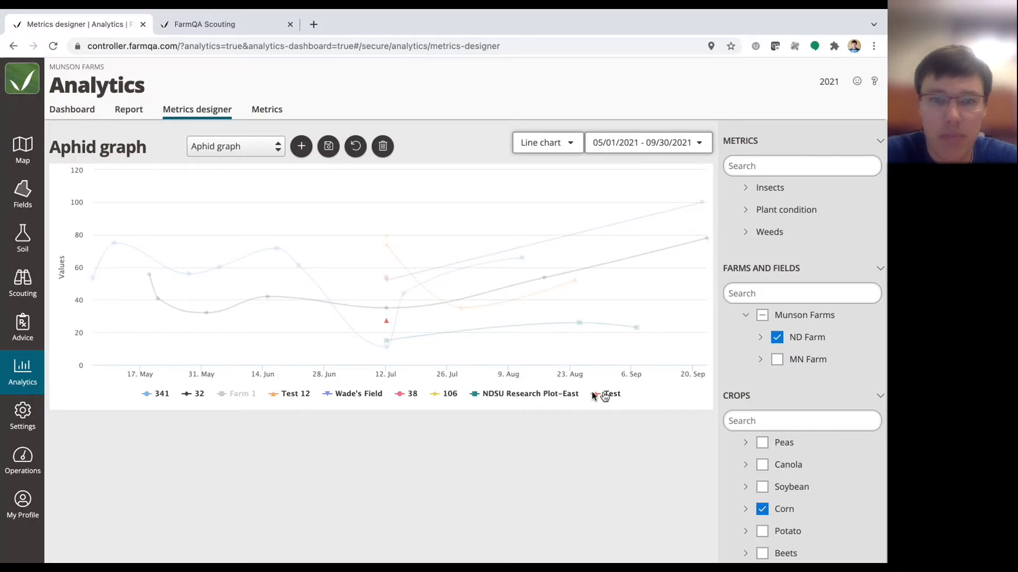
pyautogui.click(240, 395)
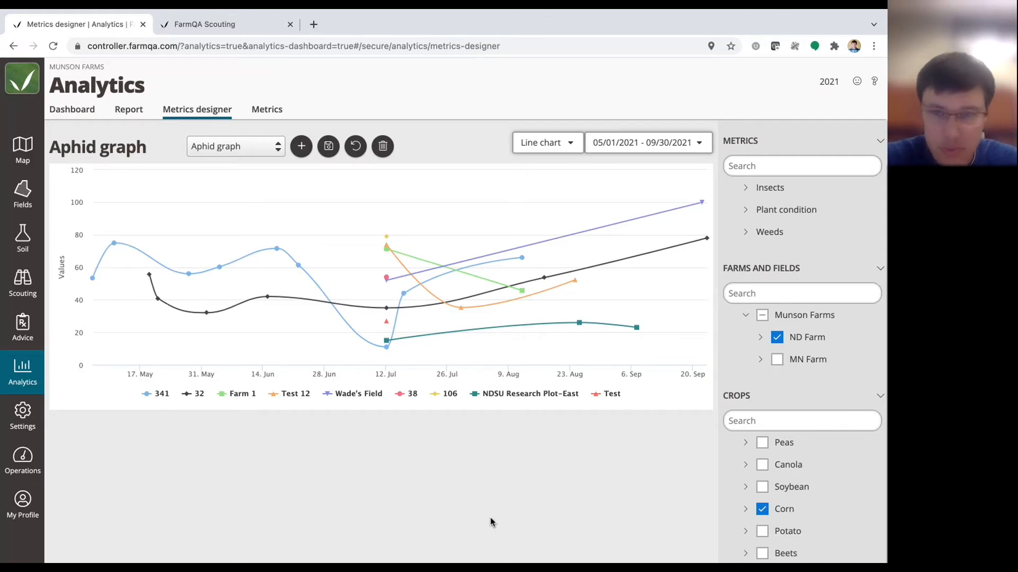
# - Search the farms and fields for 49, deselect that field, clear the search, and expand Munson Farms
pyautogui.click(760, 337)
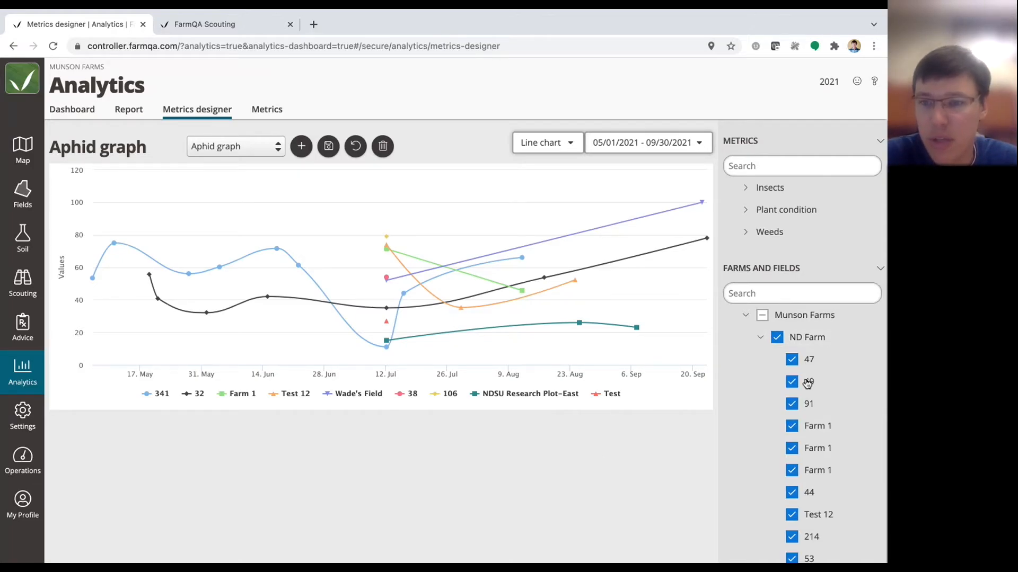
pyautogui.scroll(-2, 806, 383)
pyautogui.scroll(2, 795, 328)
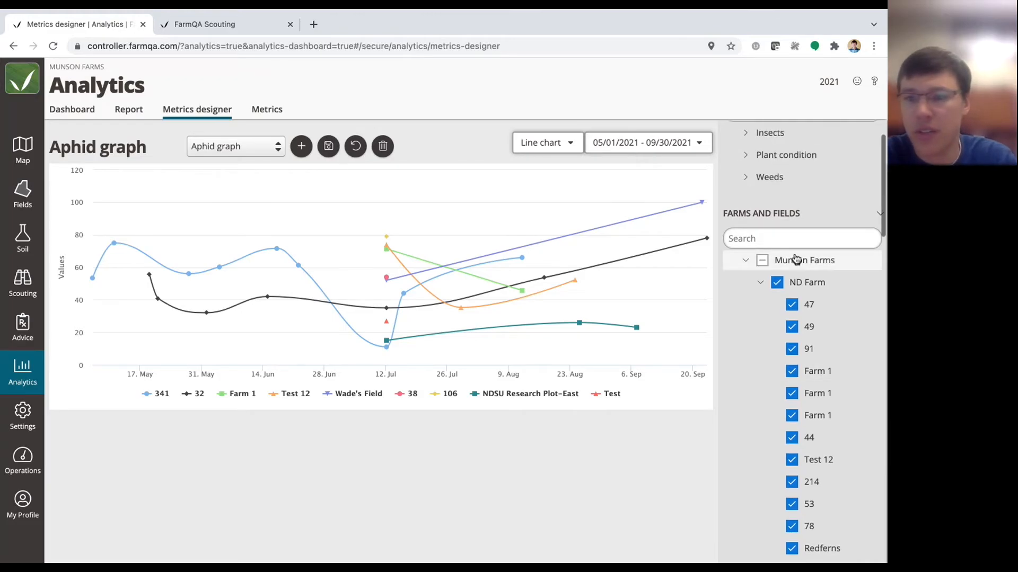
pyautogui.click(781, 239)
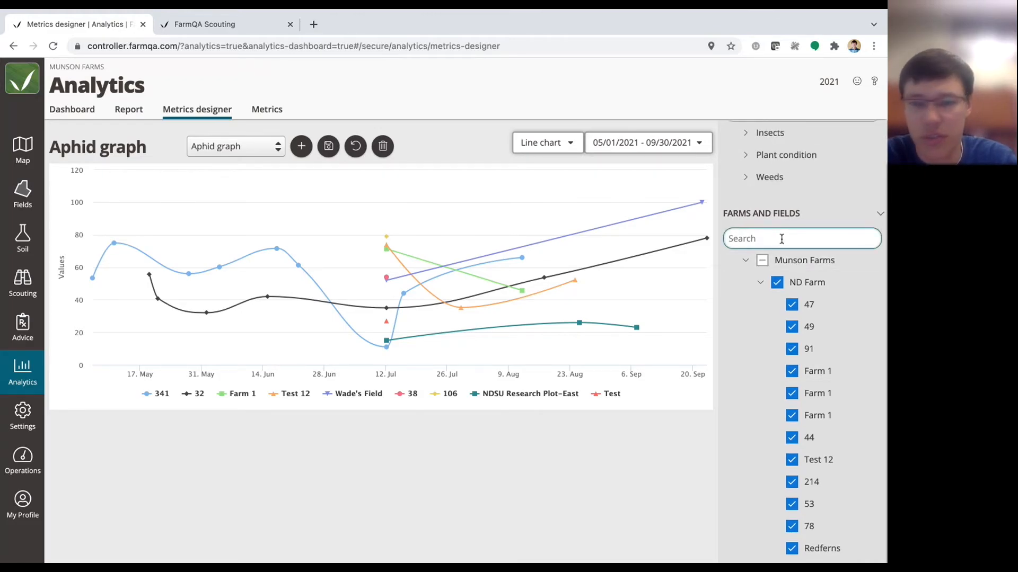
pyautogui.write('49')
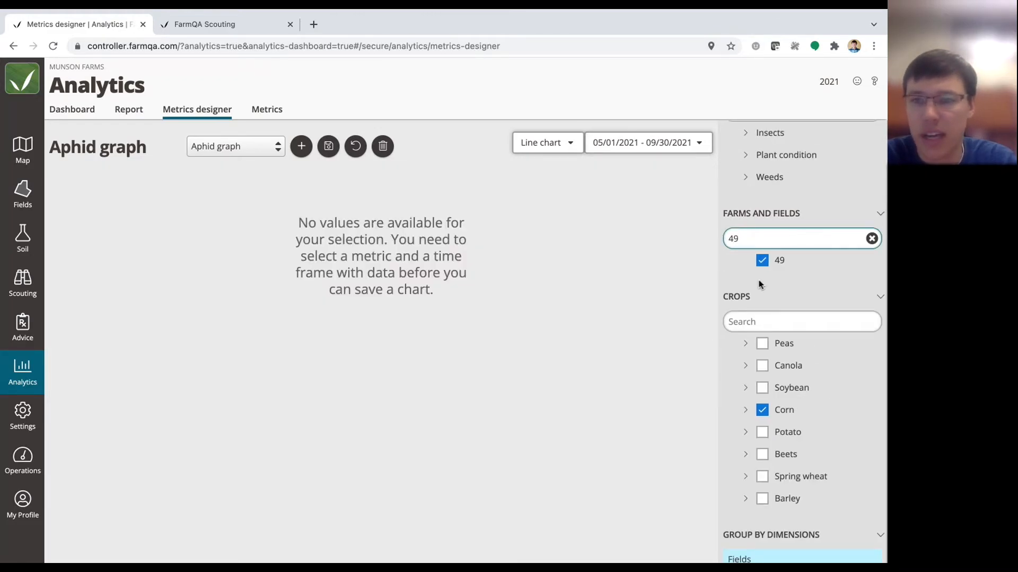
pyautogui.click(761, 261)
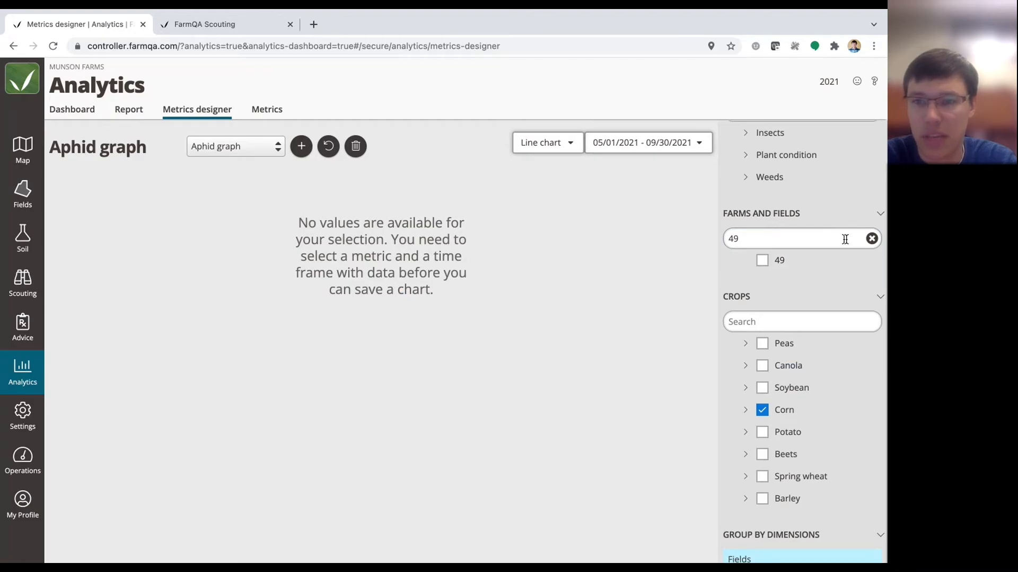
pyautogui.click(870, 239)
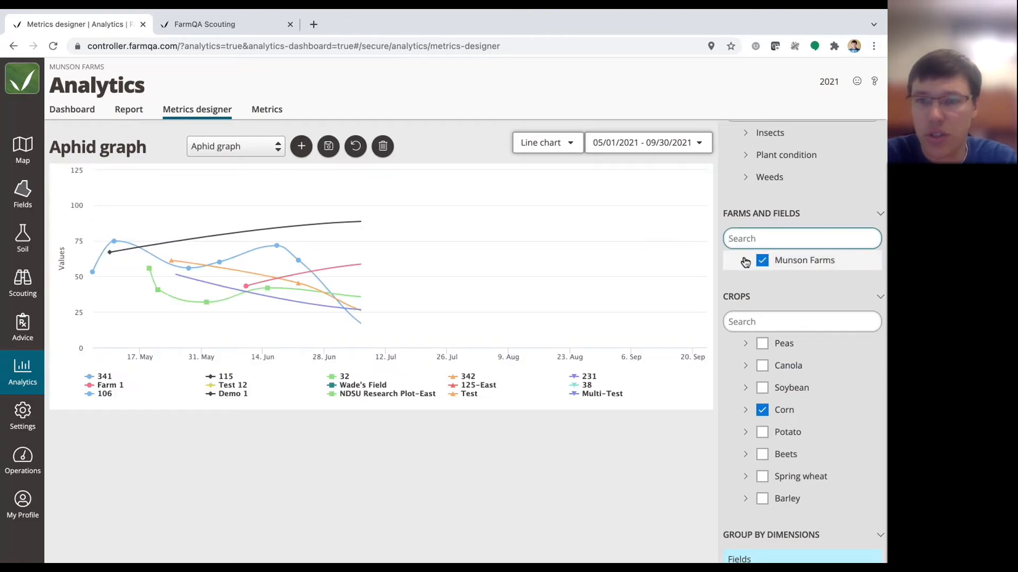
pyautogui.click(746, 262)
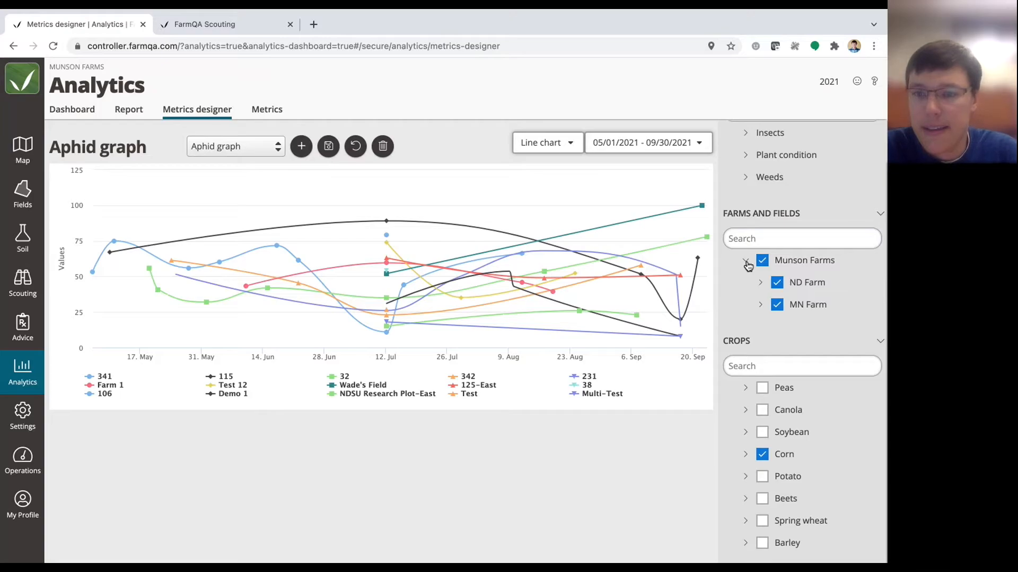
# - Group the Aphid graph by Farms
pyautogui.scroll(-3, 759, 329)
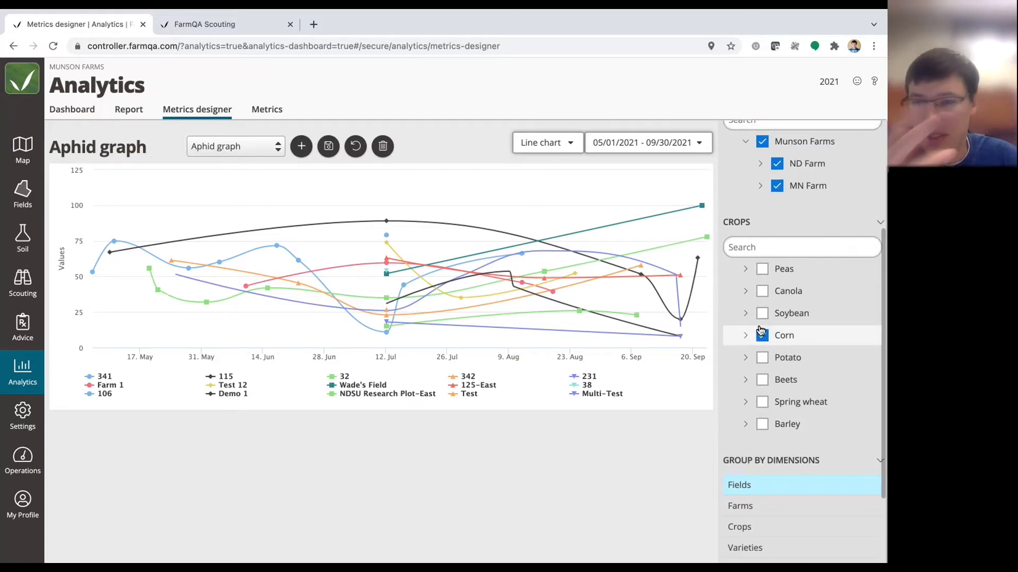
pyautogui.scroll(-2, 760, 422)
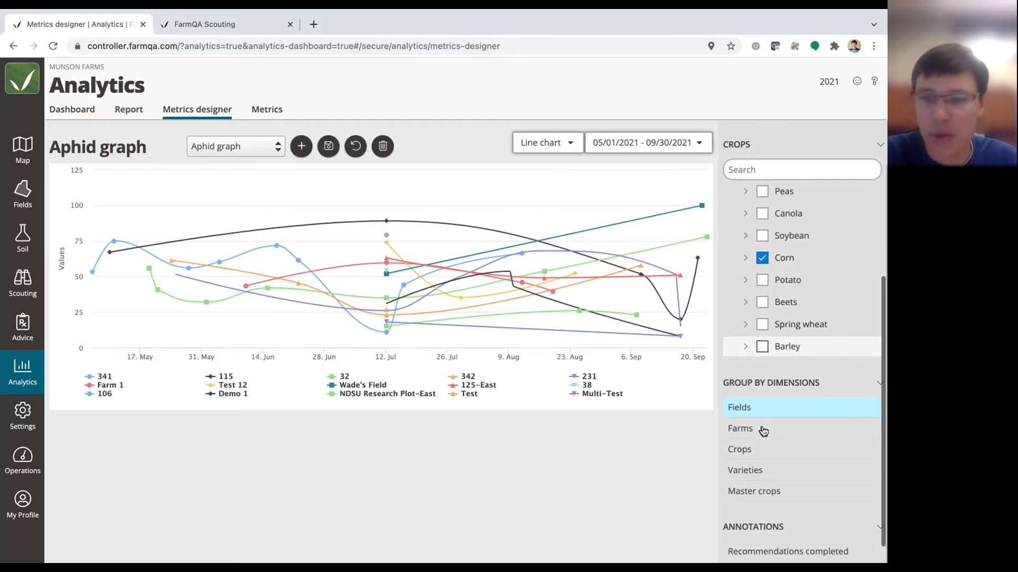
pyautogui.scroll(1, 813, 245)
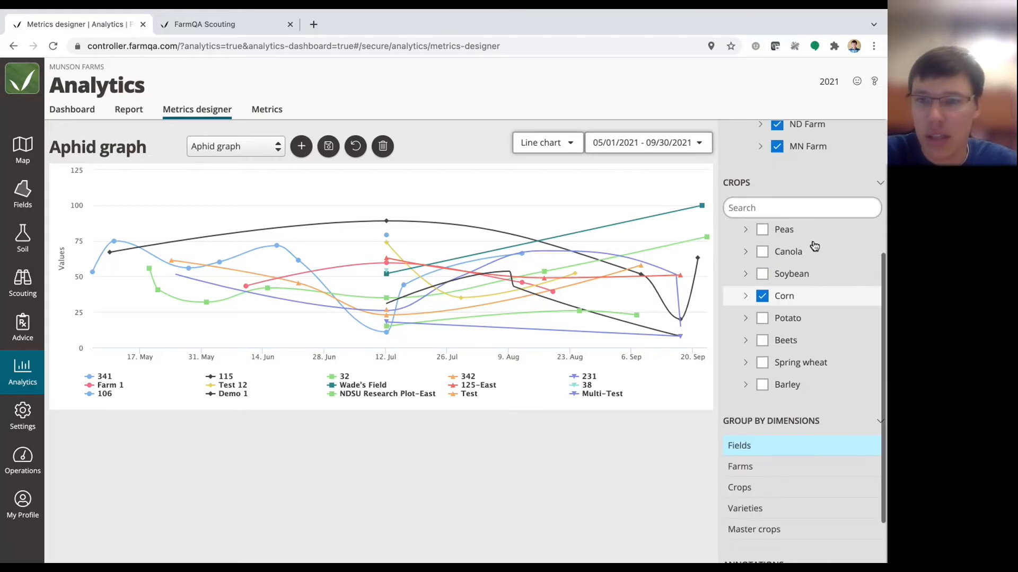
pyautogui.scroll(-1, 790, 418)
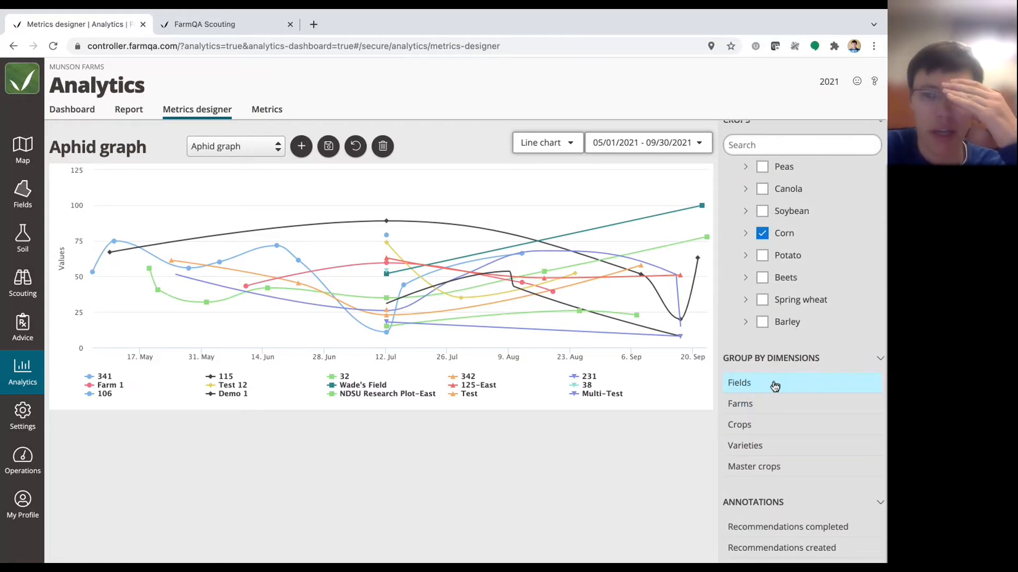
pyautogui.click(749, 405)
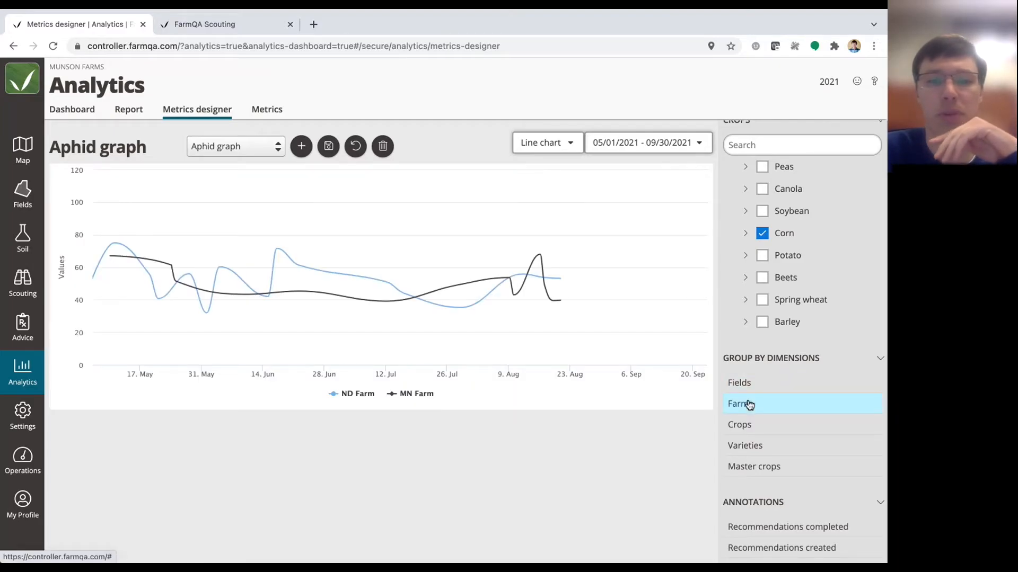
# - Group the Aphid graph by Crops
pyautogui.scroll(3, 732, 382)
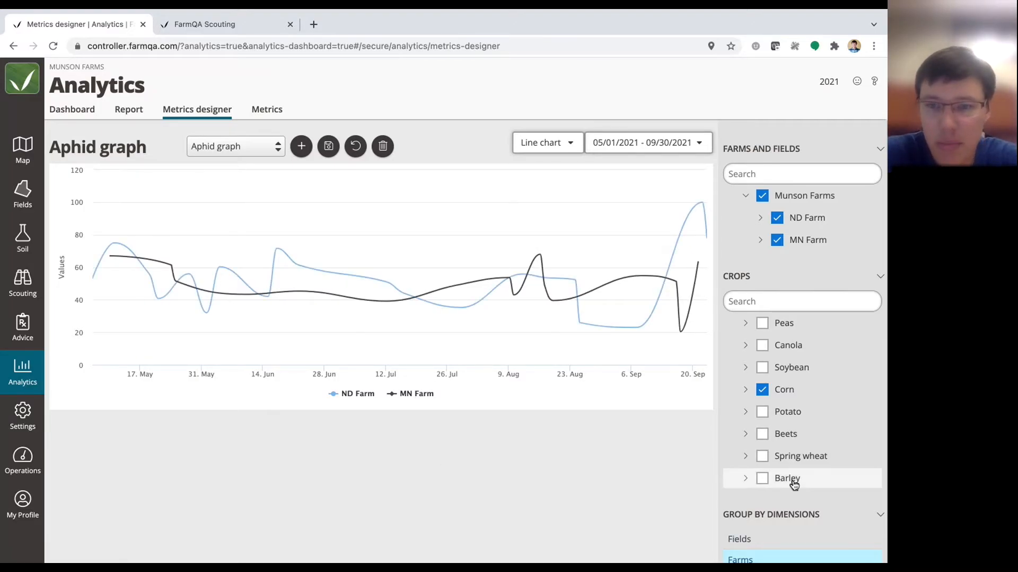
pyautogui.scroll(-3, 793, 482)
pyautogui.click(761, 424)
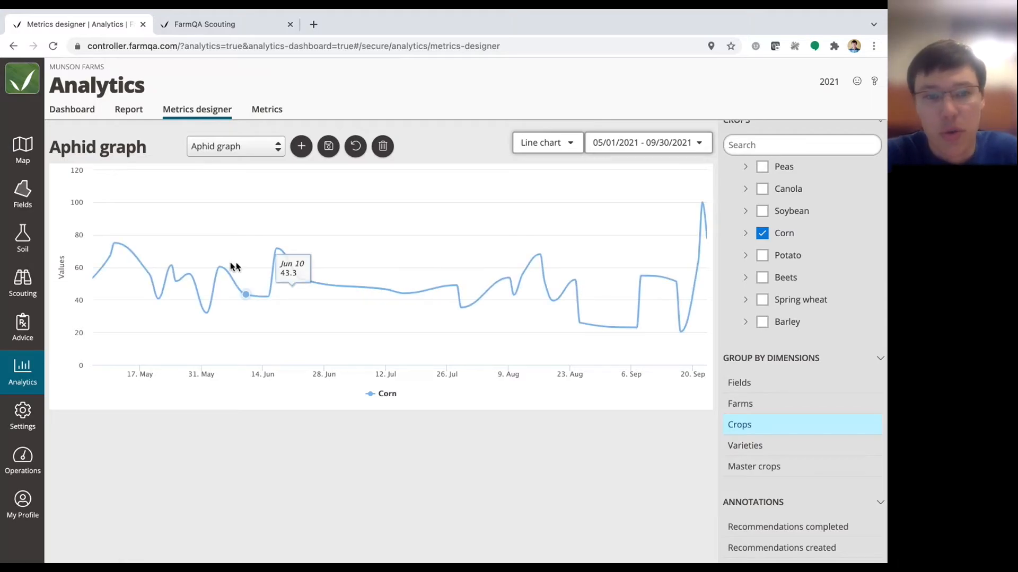
# - Add Peas, Canola, Soybean, Potato, Beets, Spring wheat and Barley to the crops plotted in the Aphid graph
pyautogui.scroll(1, 782, 239)
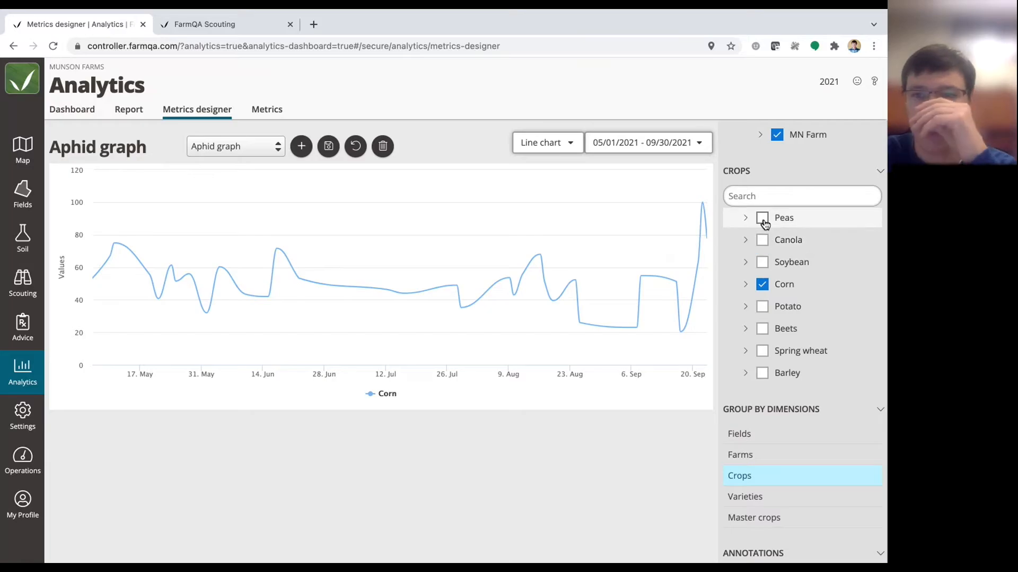
pyautogui.click(762, 217)
pyautogui.click(762, 239)
pyautogui.click(762, 262)
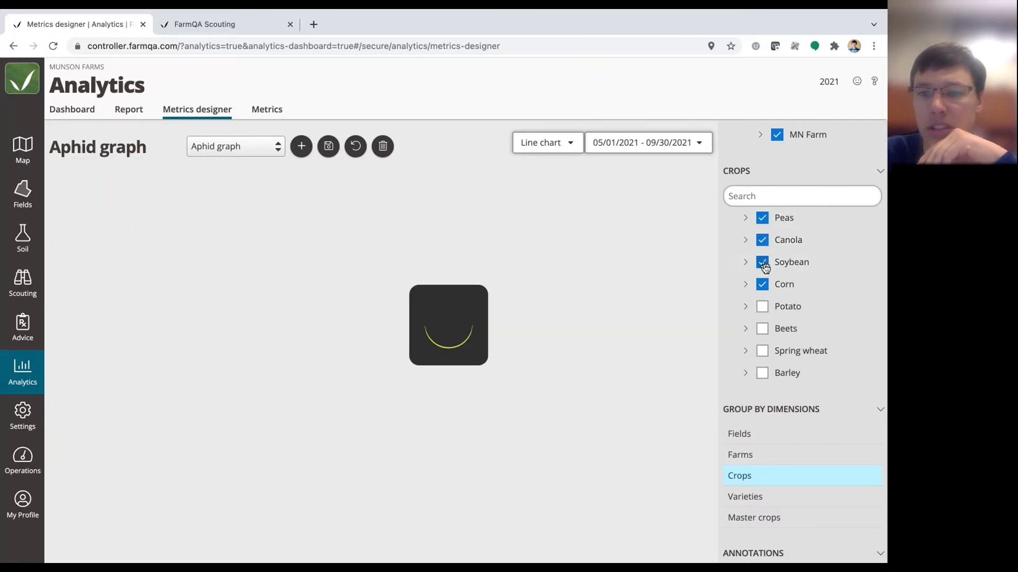
pyautogui.click(762, 308)
pyautogui.click(762, 330)
pyautogui.click(761, 351)
pyautogui.click(762, 373)
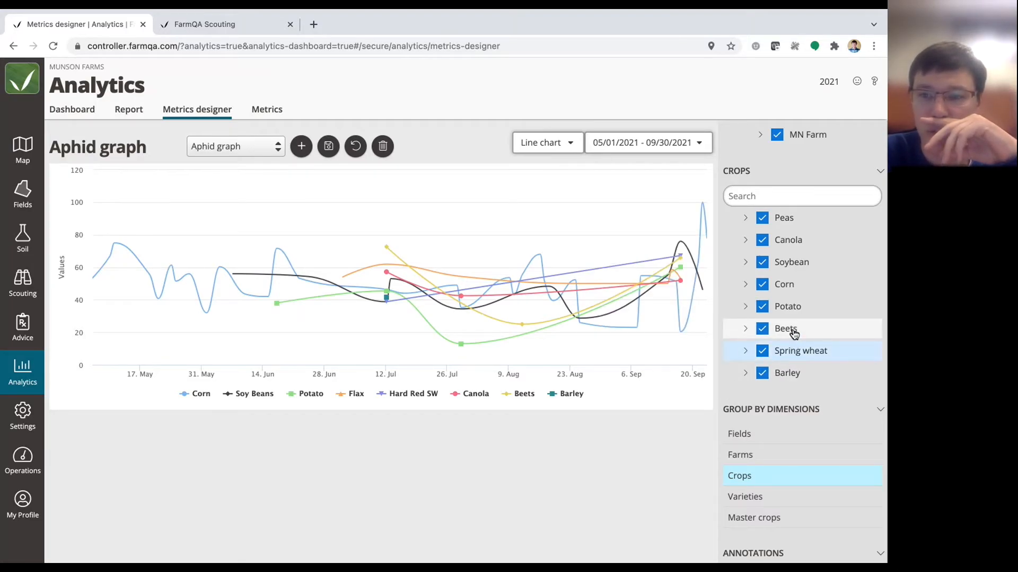
# - Reduce the crops plotted in the Aphid graph to Soybean, Corn and Potato
pyautogui.click(763, 329)
pyautogui.click(762, 351)
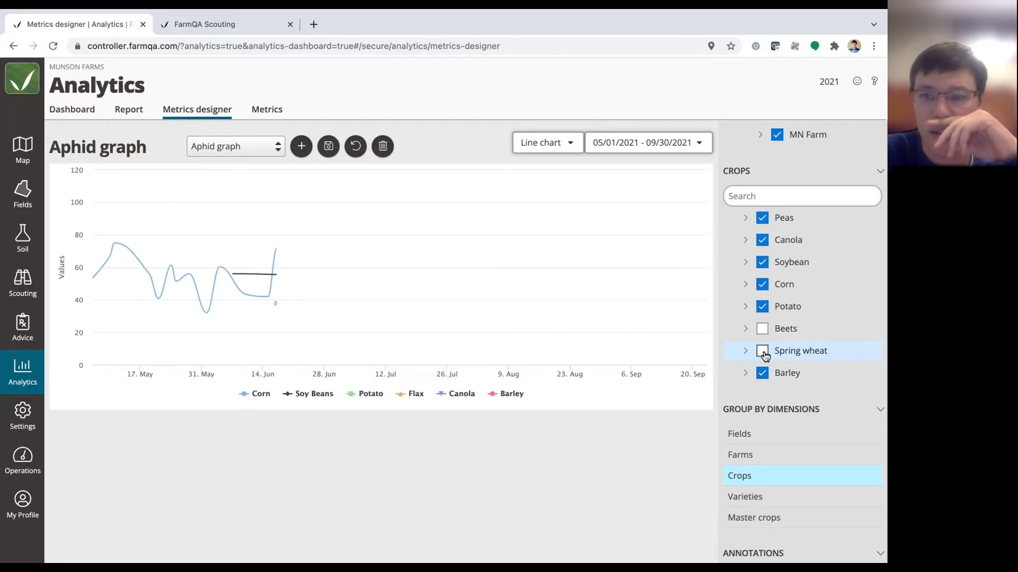
pyautogui.click(763, 307)
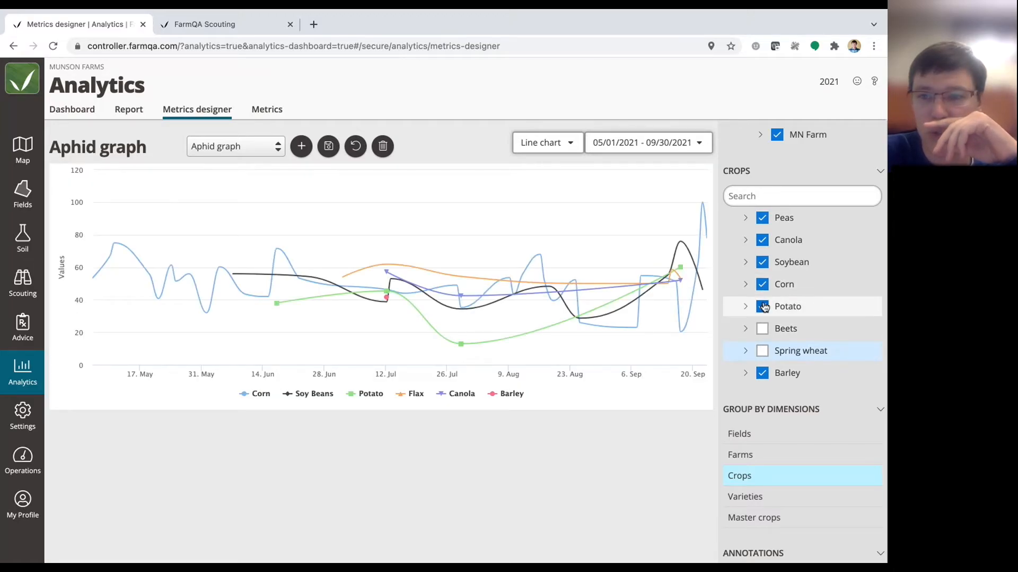
pyautogui.click(762, 241)
pyautogui.click(762, 218)
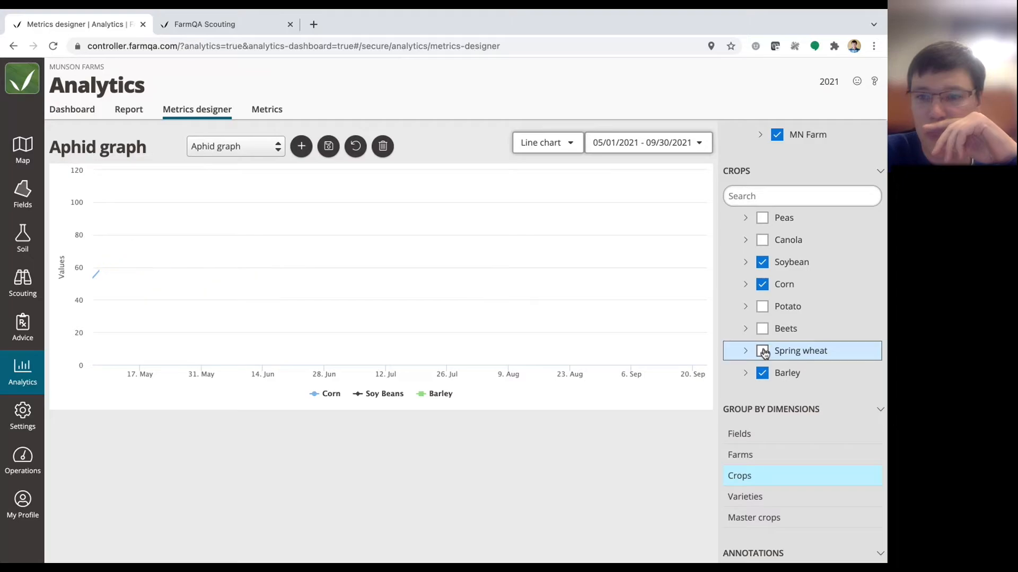
pyautogui.click(763, 374)
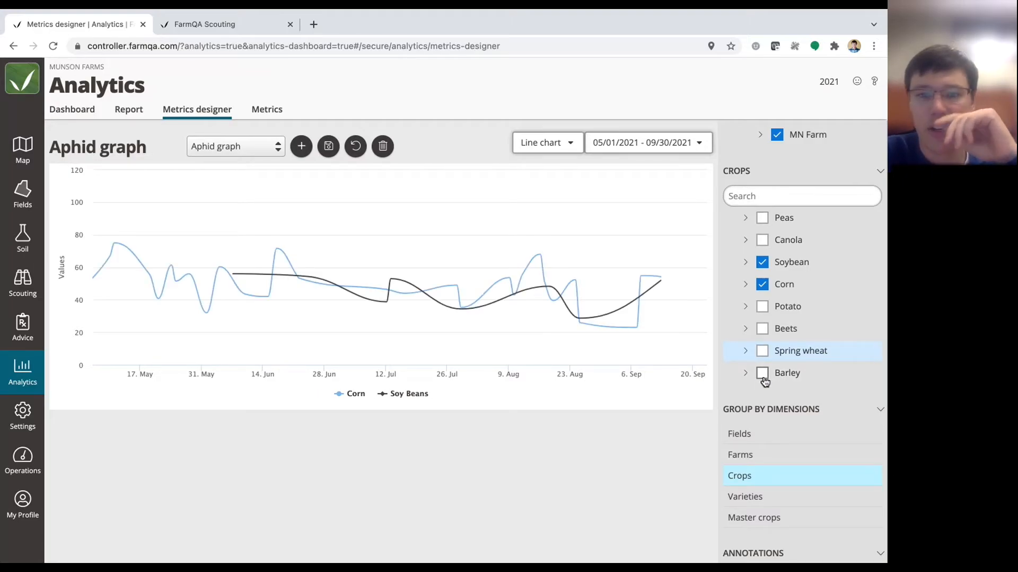
pyautogui.click(763, 308)
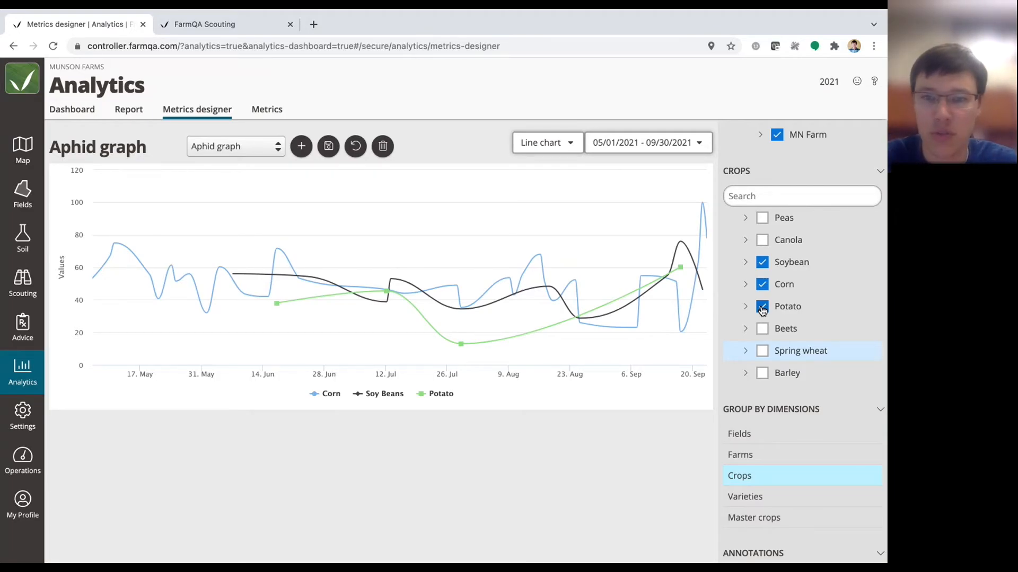
# - Group the Aphid graph by Varieties and exclude Potato and Soybean so only Corn is included
pyautogui.click(759, 498)
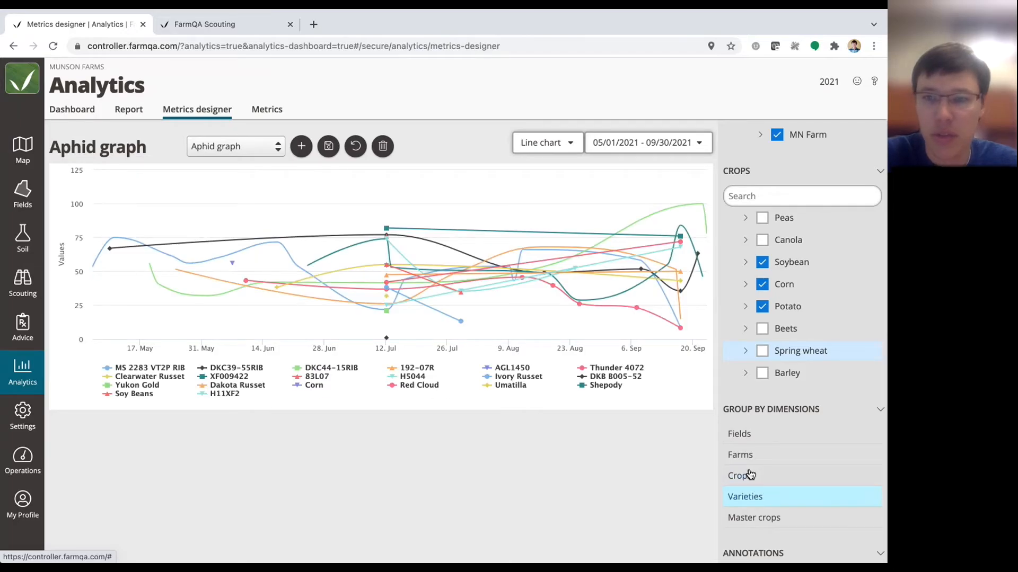
pyautogui.click(762, 306)
pyautogui.click(763, 263)
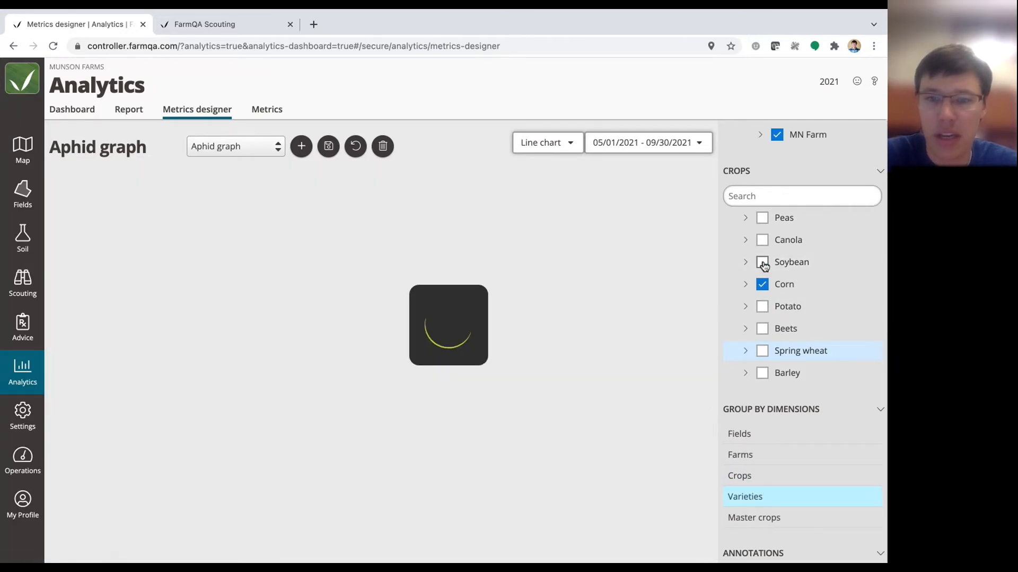
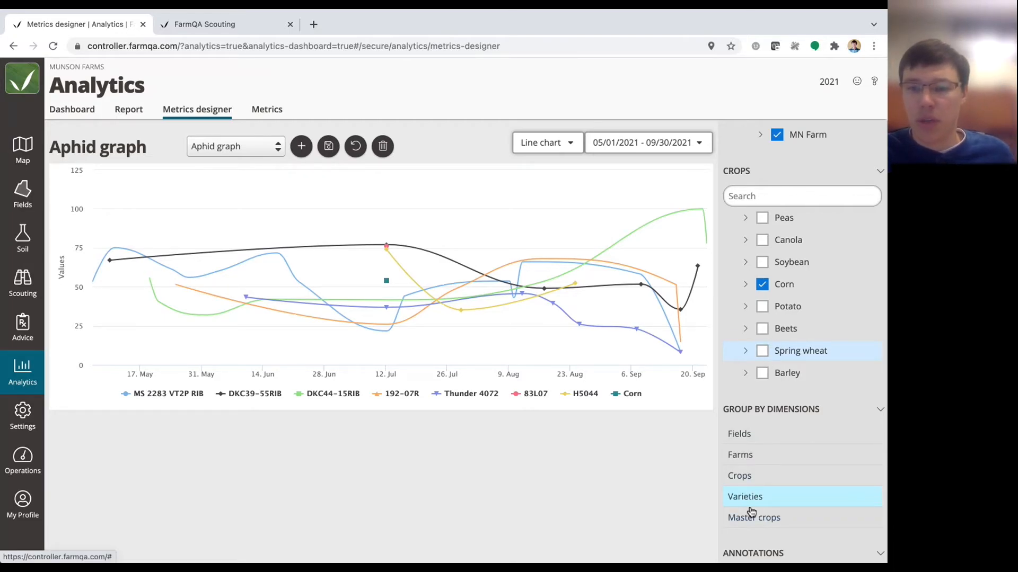
# - Review the chart types available for the Aphid graph
pyautogui.scroll(-2, 756, 498)
pyautogui.scroll(3, 751, 508)
pyautogui.scroll(3, 775, 418)
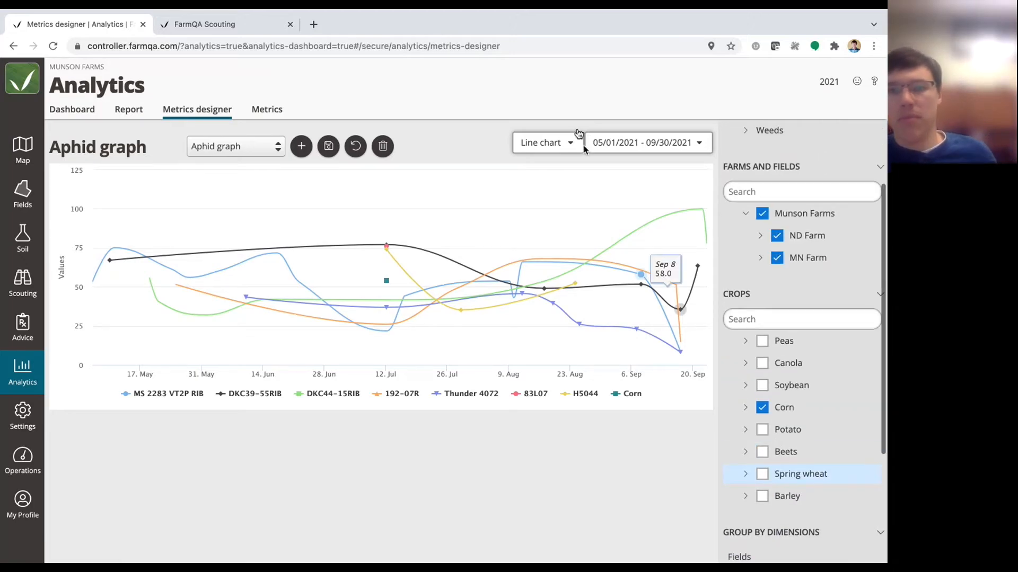
pyautogui.click(570, 149)
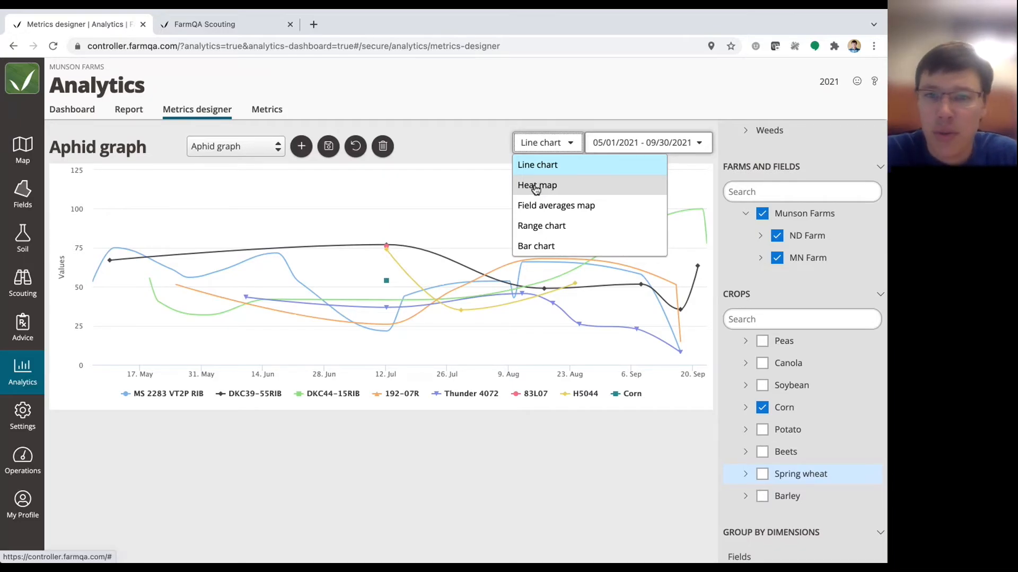
pyautogui.click(473, 146)
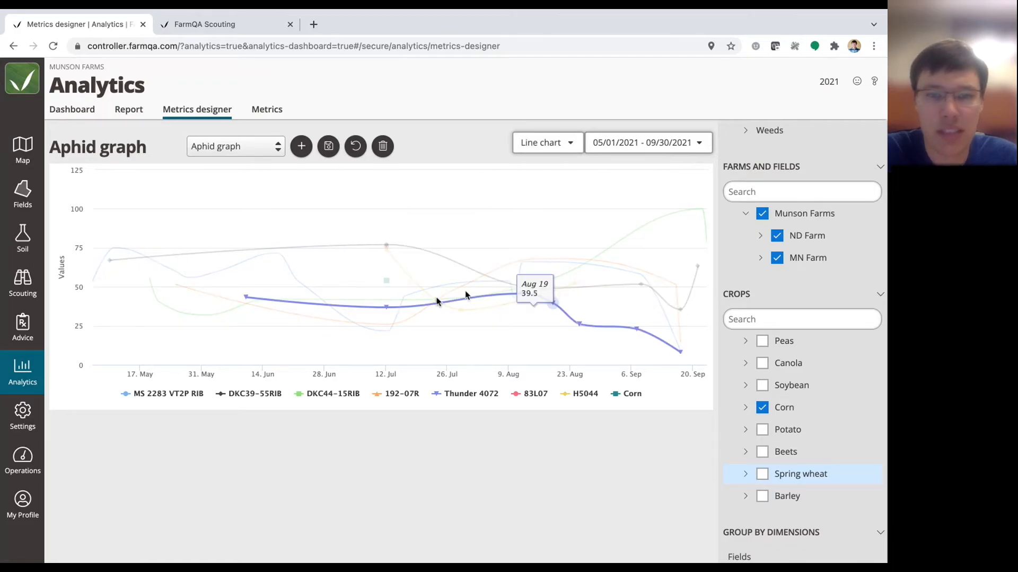
# - Save the Aphid graph changes and switch to the Aphid Pressure map visualization
pyautogui.click(278, 150)
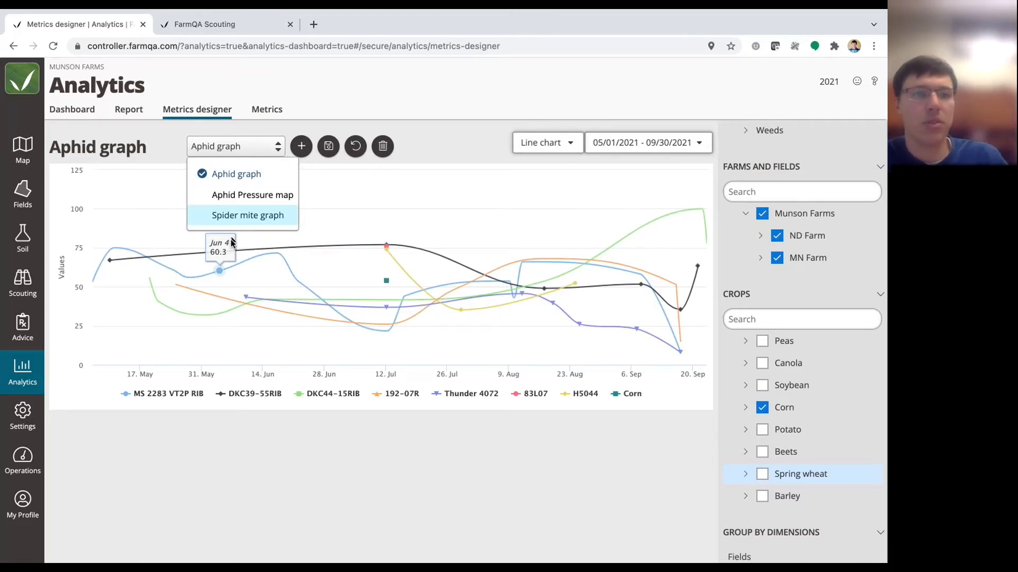
pyautogui.click(238, 197)
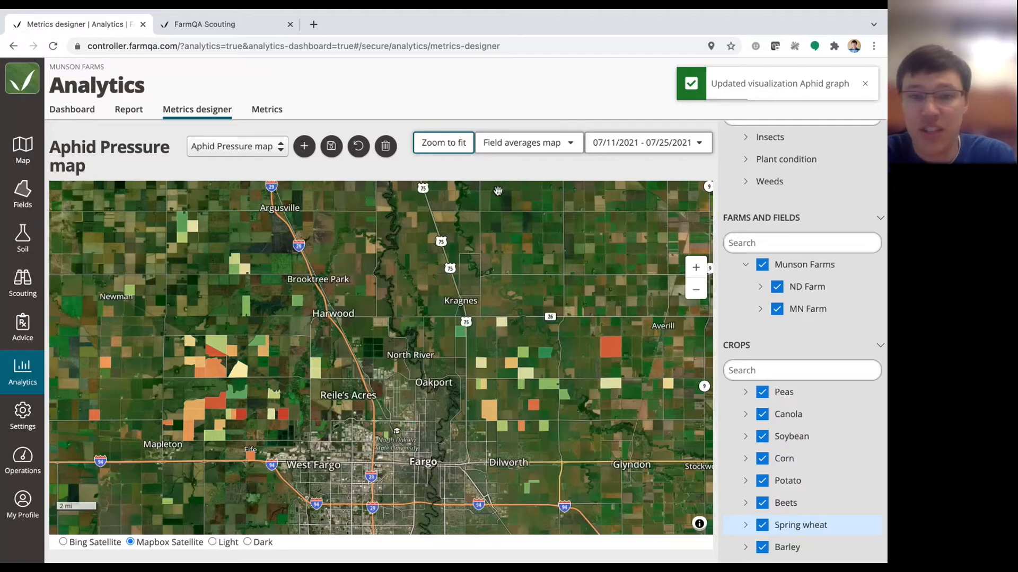
pyautogui.moveTo(456, 283); pyautogui.dragTo(478, 247)
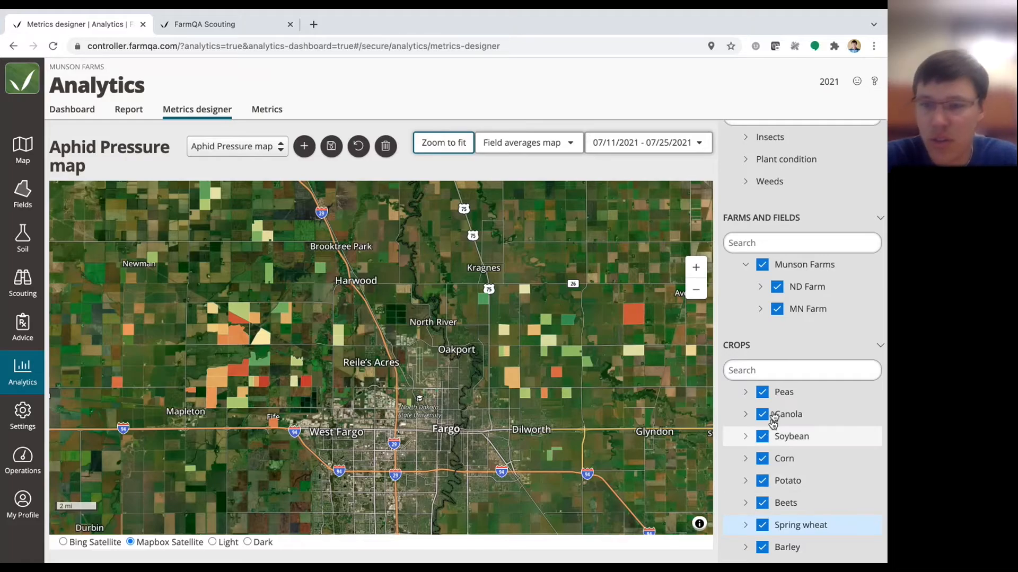
# - Examine the Insects metrics and the chart types offered for the Aphid Pressure map
pyautogui.scroll(1, 774, 405)
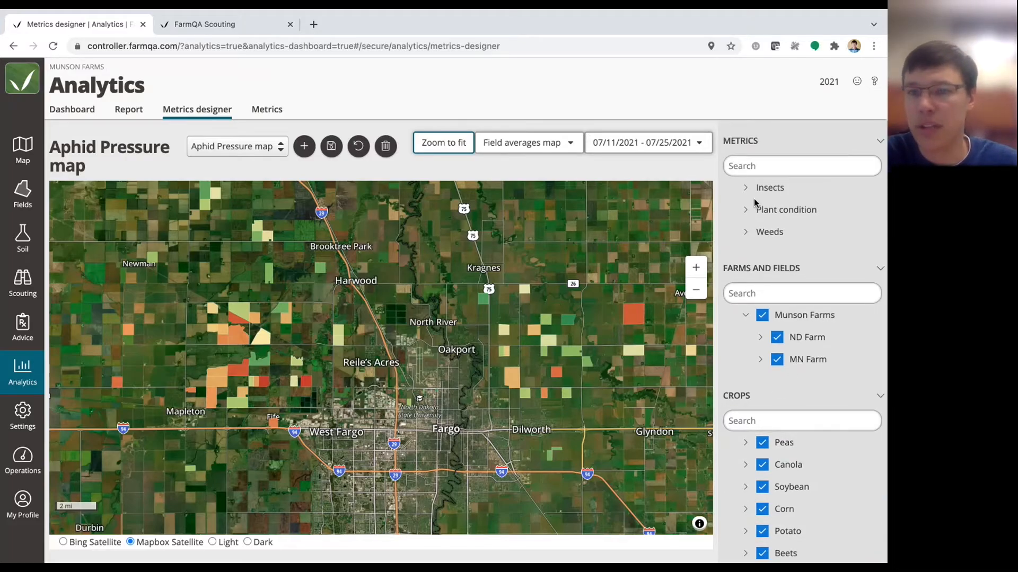
pyautogui.click(747, 189)
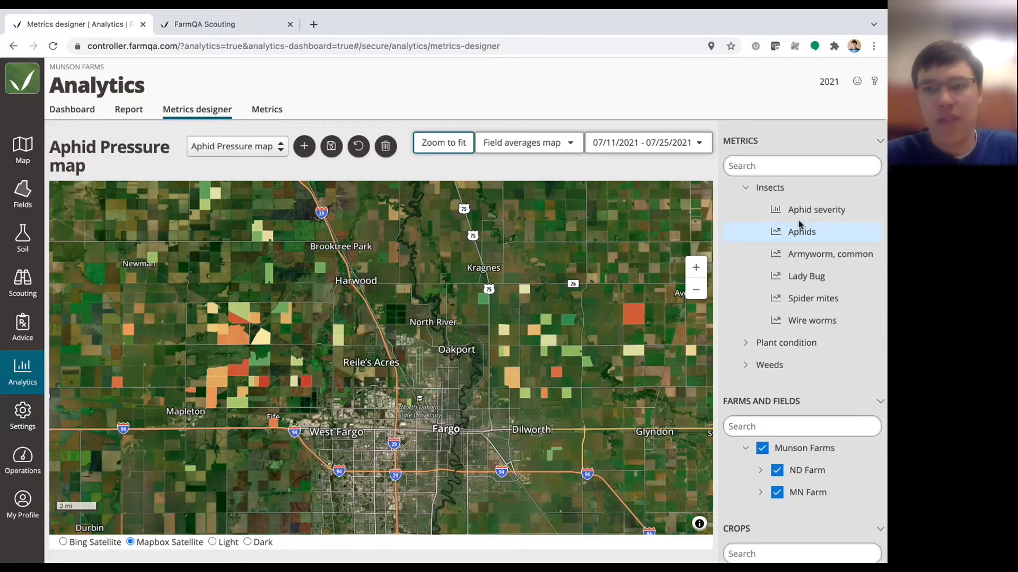
pyautogui.click(746, 189)
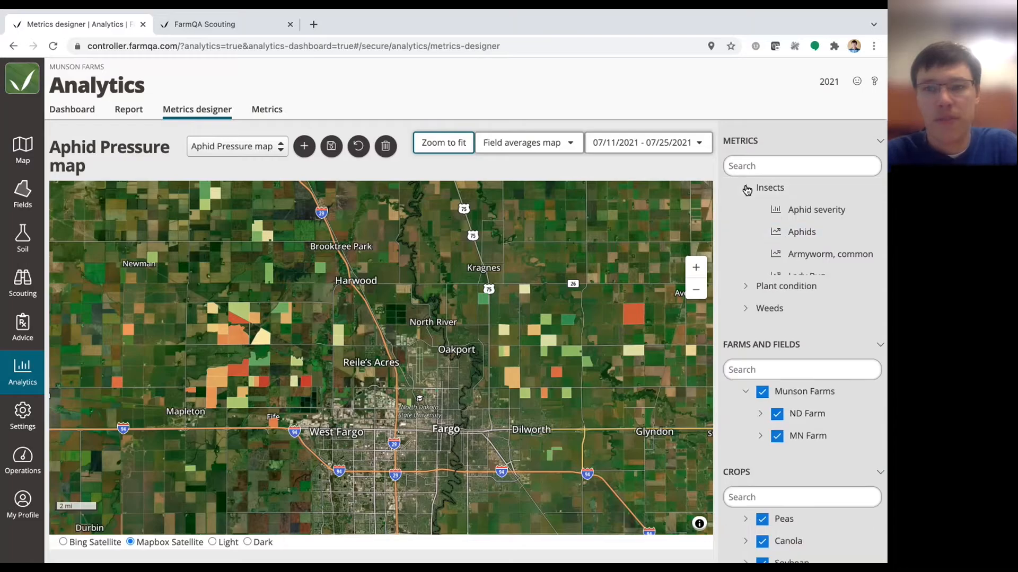
pyautogui.click(569, 144)
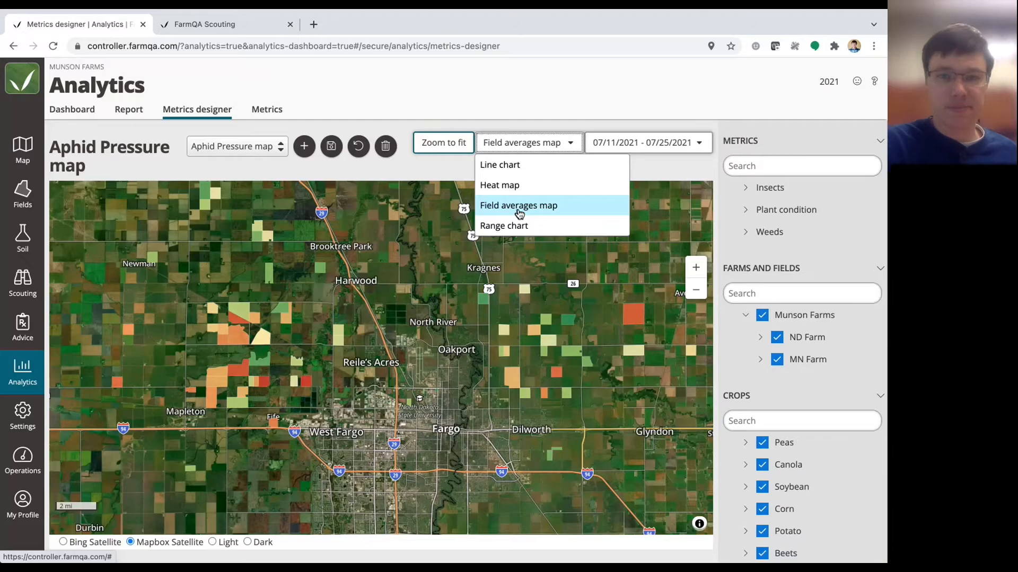
pyautogui.click(548, 103)
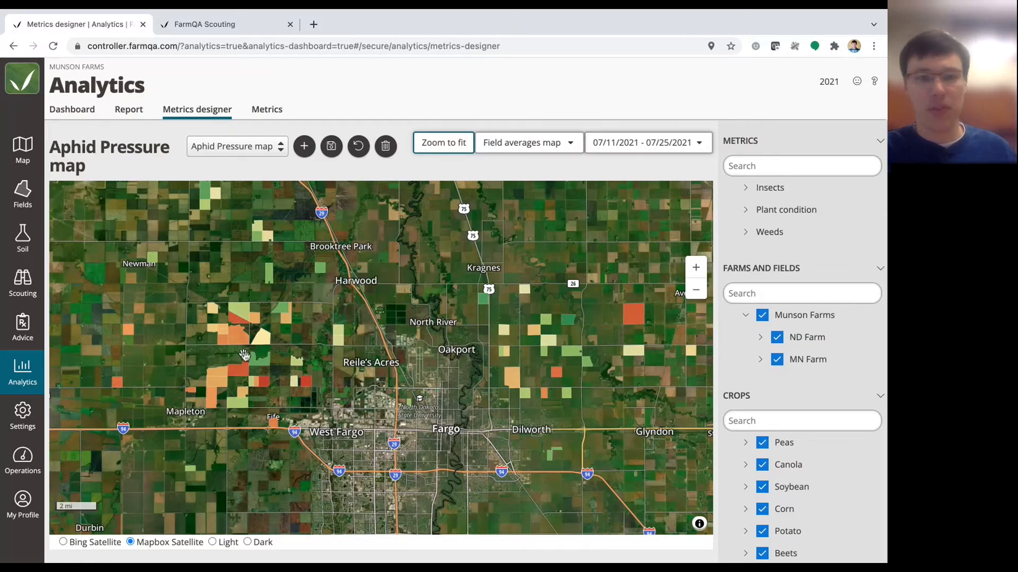
# - Inspect the field averages of a green field, Farm 1-East and Test plot 400 on the Aphid Pressure map
pyautogui.scroll(5, 263, 370)
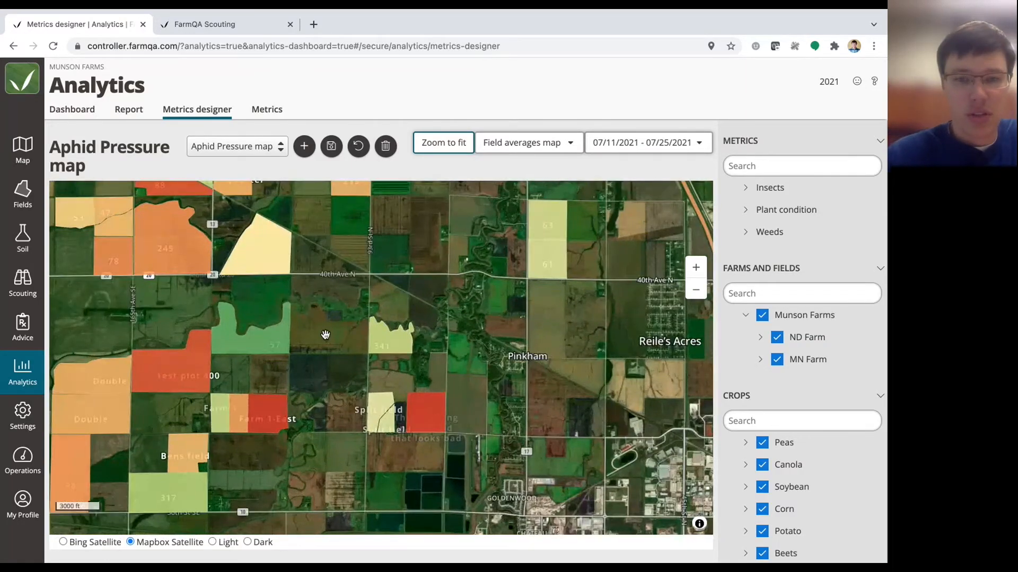
pyautogui.scroll(-5, 325, 342)
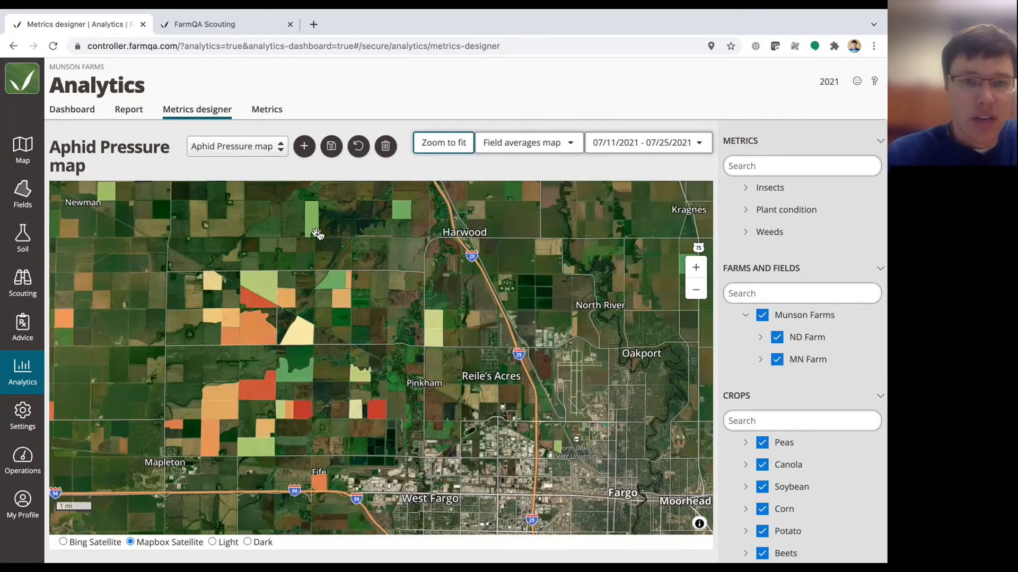
pyautogui.click(315, 228)
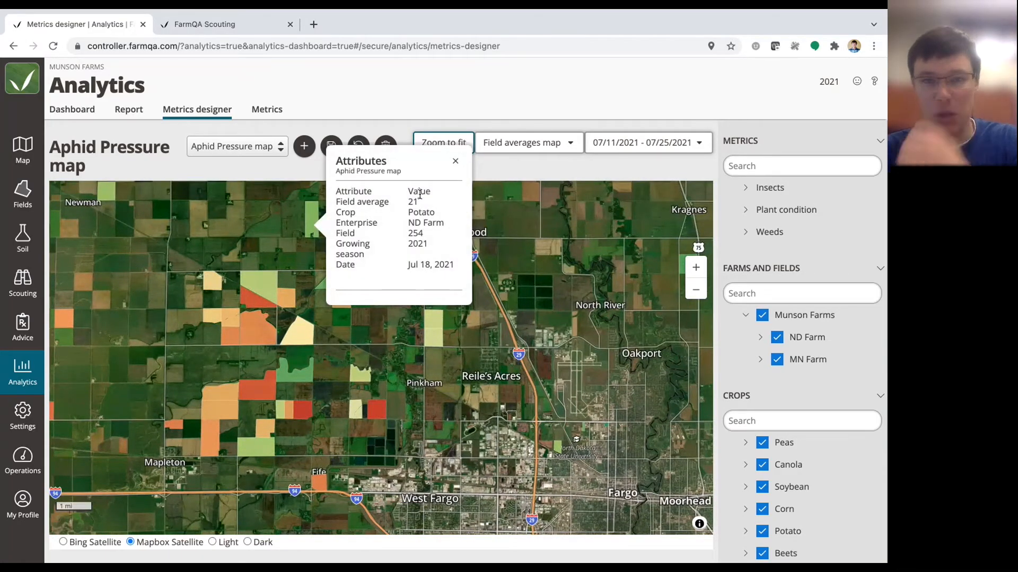
pyautogui.moveTo(424, 200); pyautogui.dragTo(409, 206)
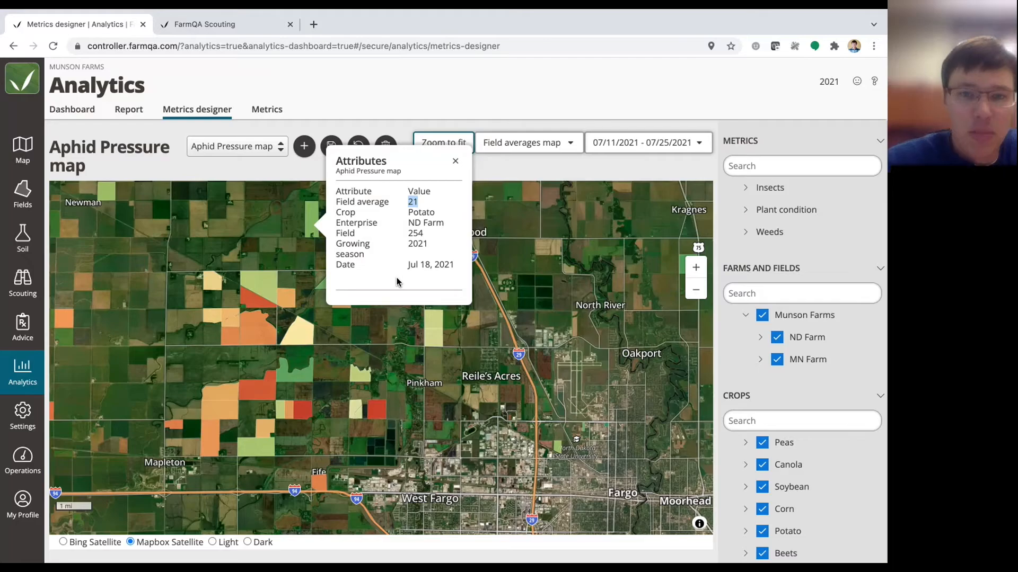
pyautogui.click(300, 410)
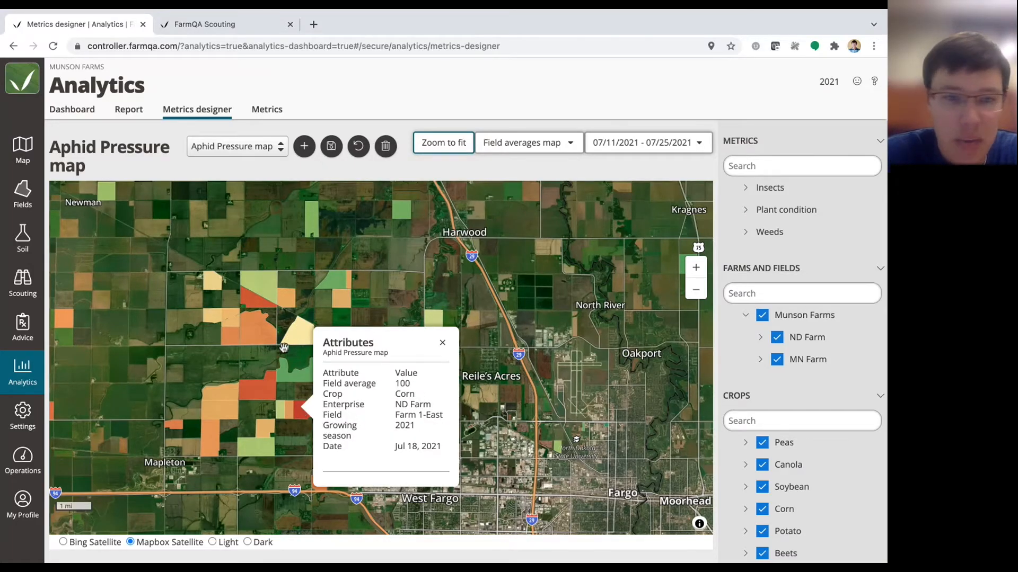
pyautogui.click(265, 393)
pyautogui.moveTo(373, 372); pyautogui.dragTo(354, 367)
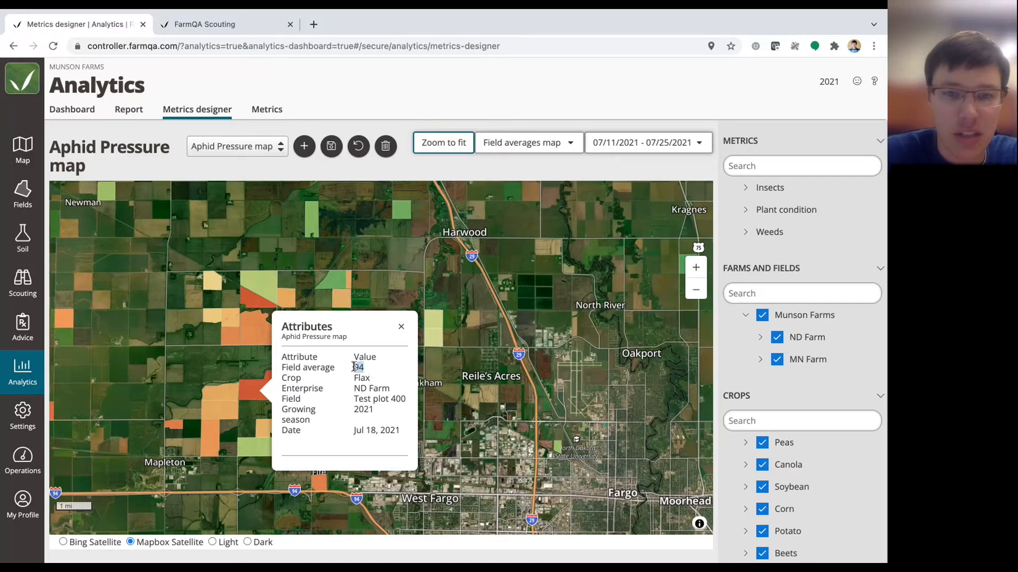
pyautogui.click(477, 358)
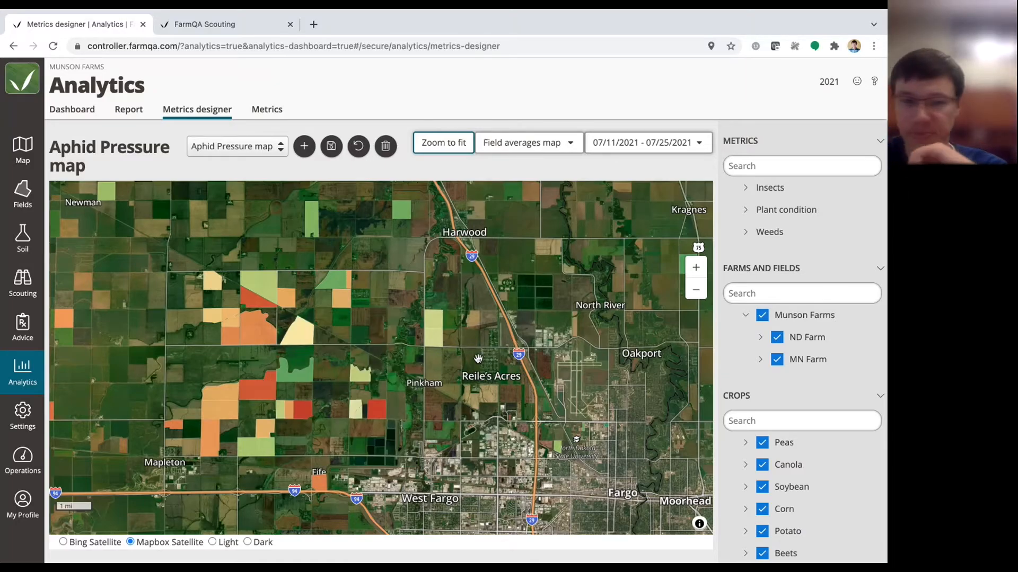
# - Set the Aphid Pressure map's date range to Previous 12 months
pyautogui.scroll(-3, 450, 376)
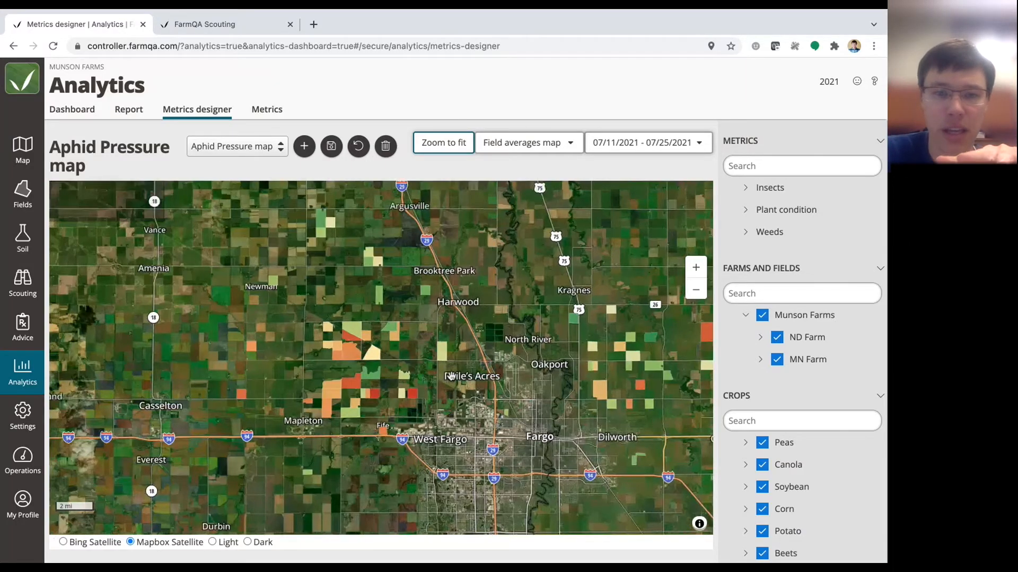
pyautogui.moveTo(450, 376); pyautogui.dragTo(381, 379)
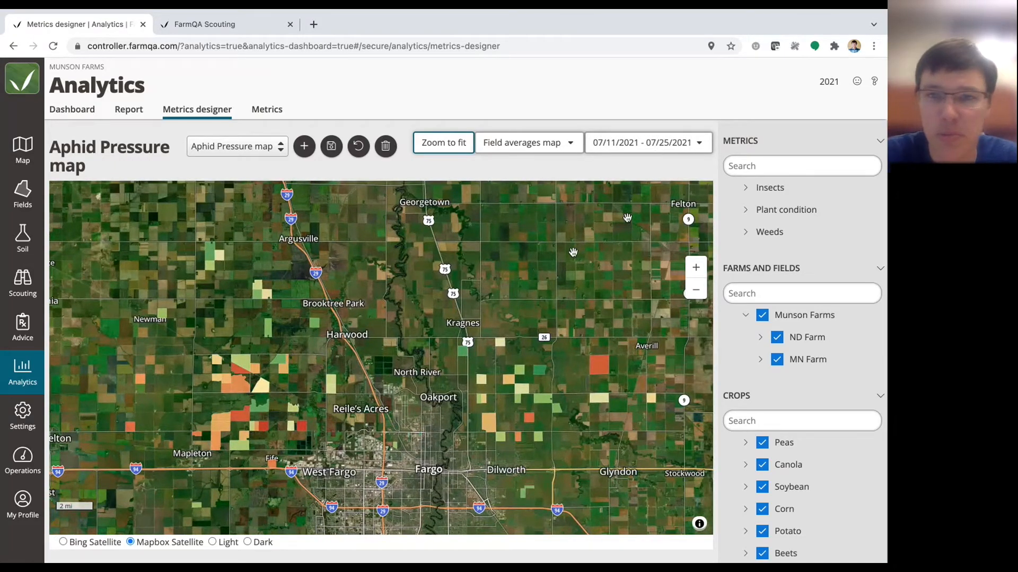
pyautogui.click(641, 146)
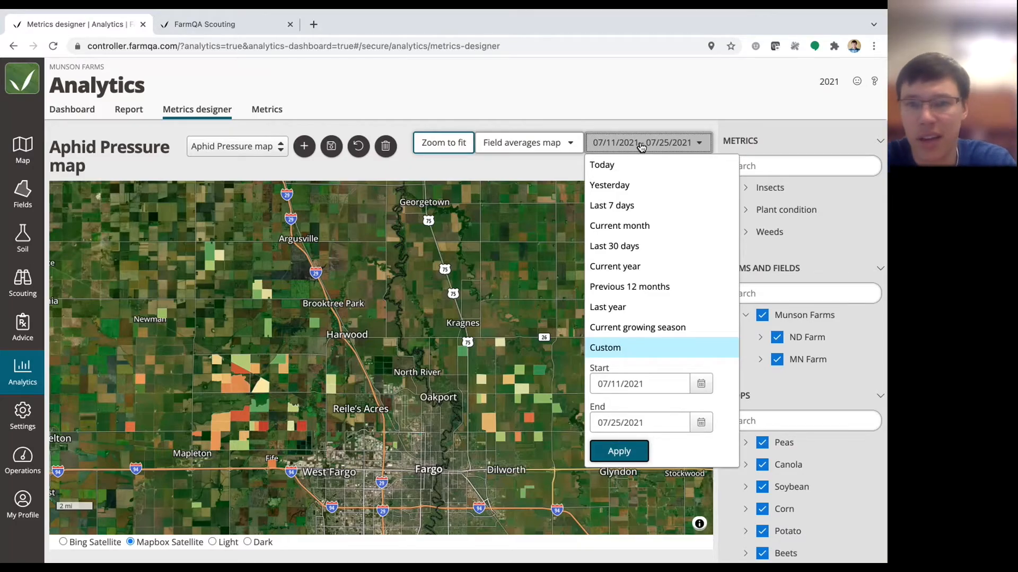
pyautogui.click(621, 289)
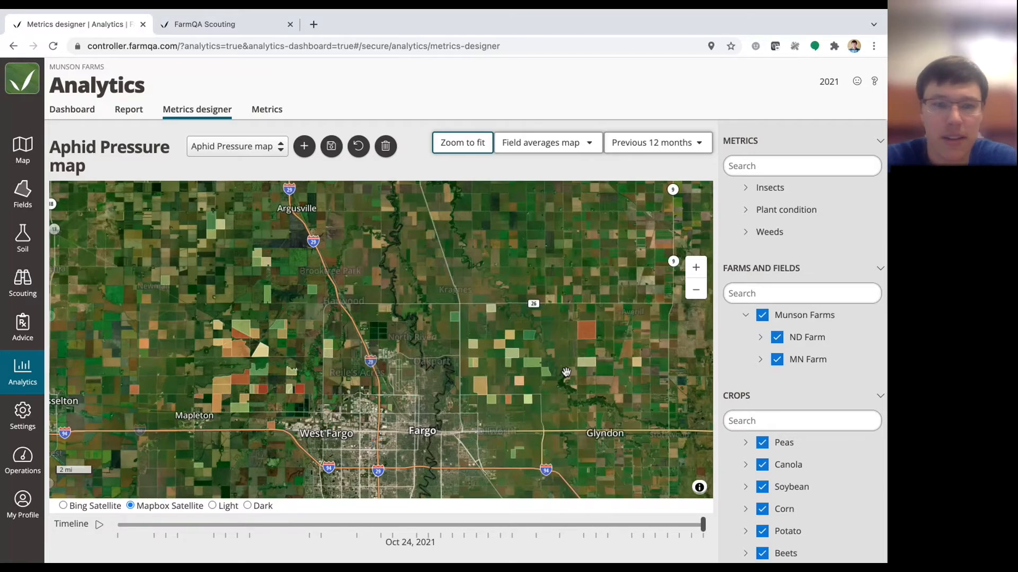
pyautogui.scroll(2, 320, 380)
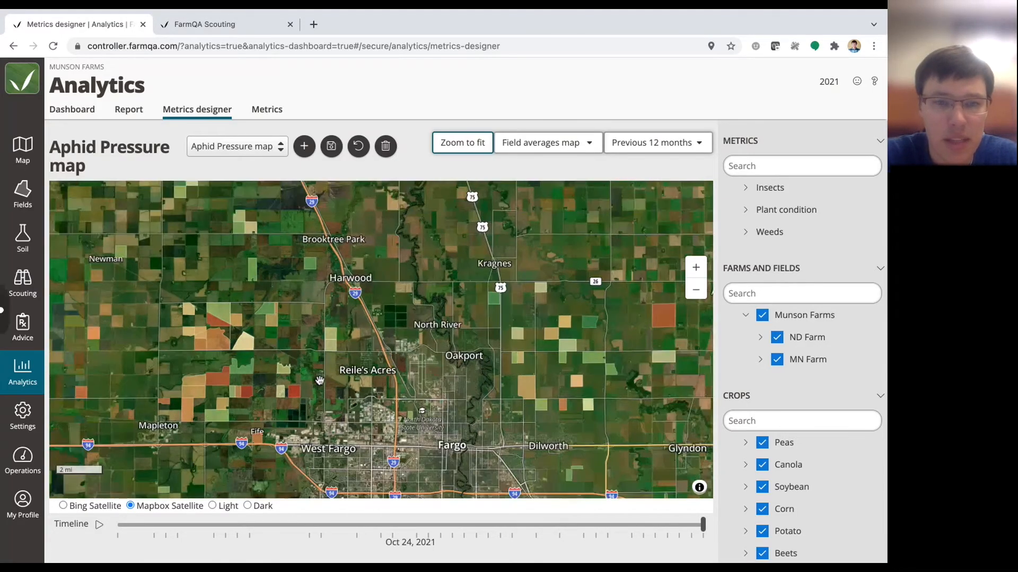
# - Switch the Aphid Pressure map to the Dark base map, move its timeline to Apr 18, 2021 and fit all fields in view
pyautogui.click(247, 506)
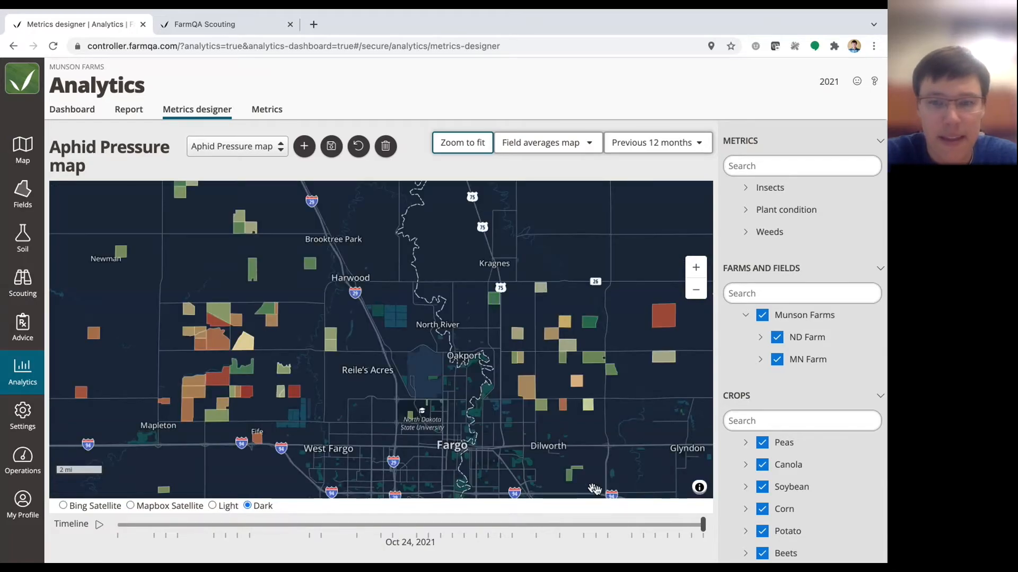
pyautogui.moveTo(702, 530); pyautogui.dragTo(372, 530)
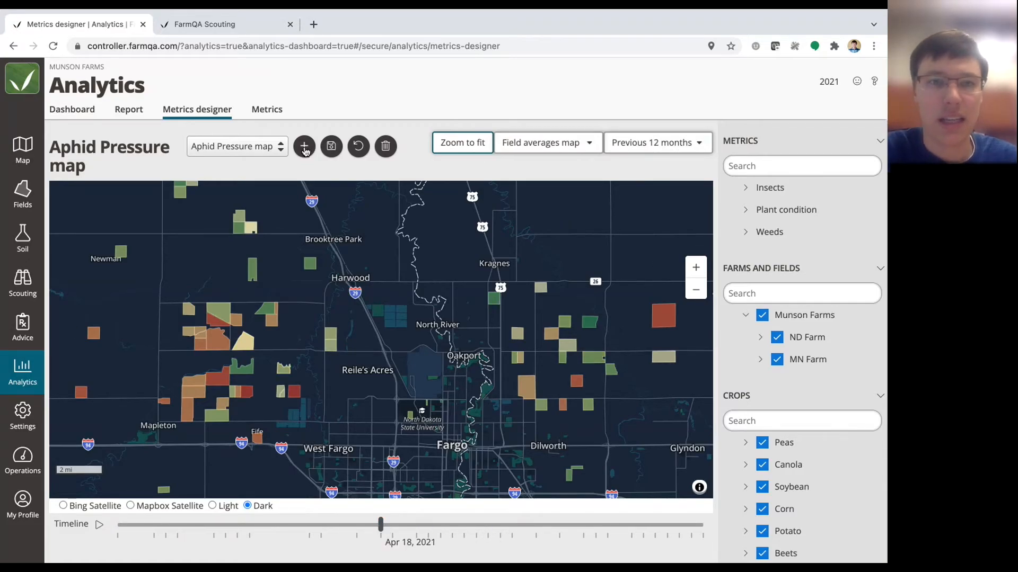
pyautogui.click(480, 143)
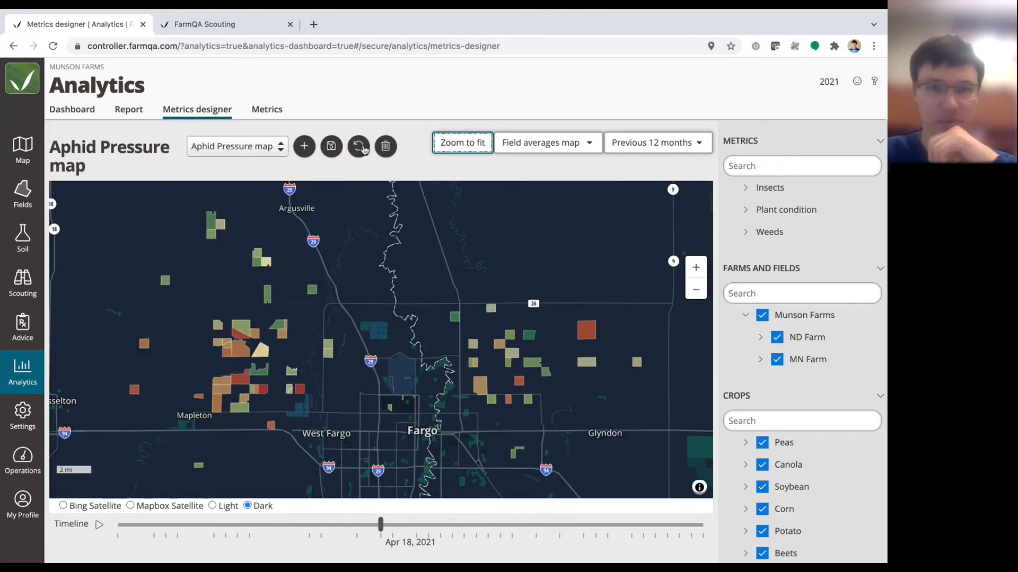
# - Reset the Aphid Pressure map visualization and display it as a Heat map
pyautogui.click(362, 148)
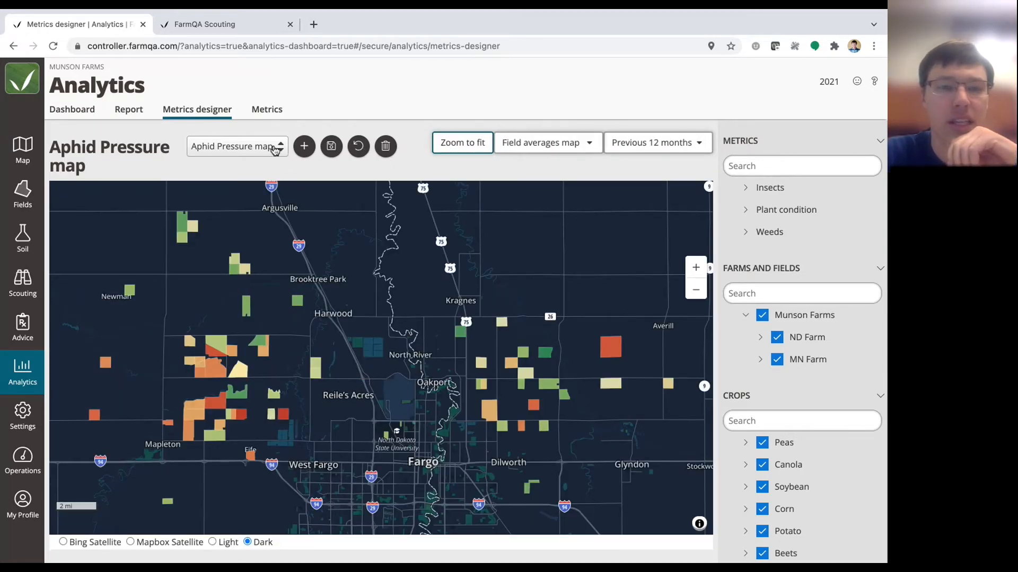
pyautogui.click(561, 146)
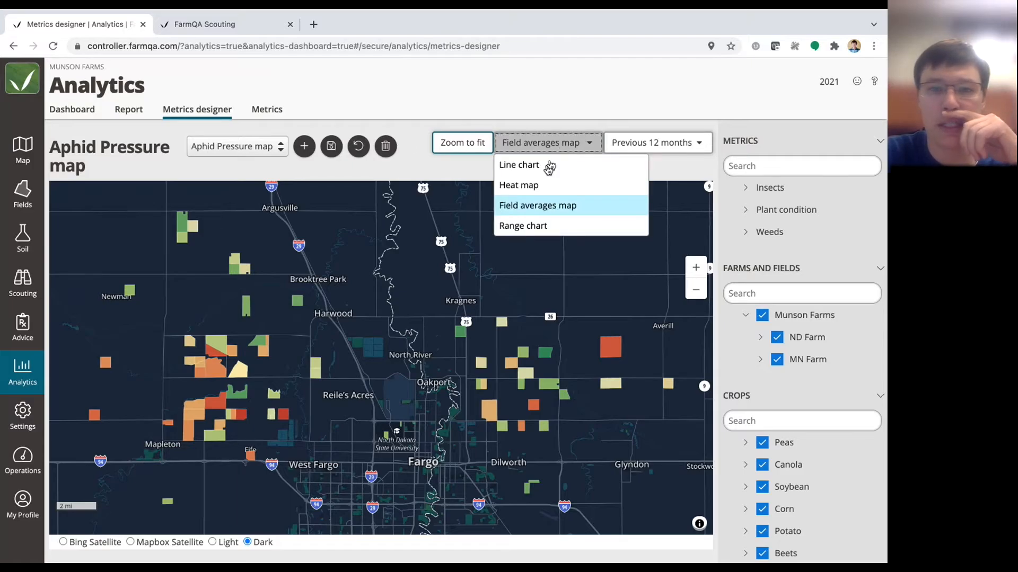
pyautogui.click(521, 187)
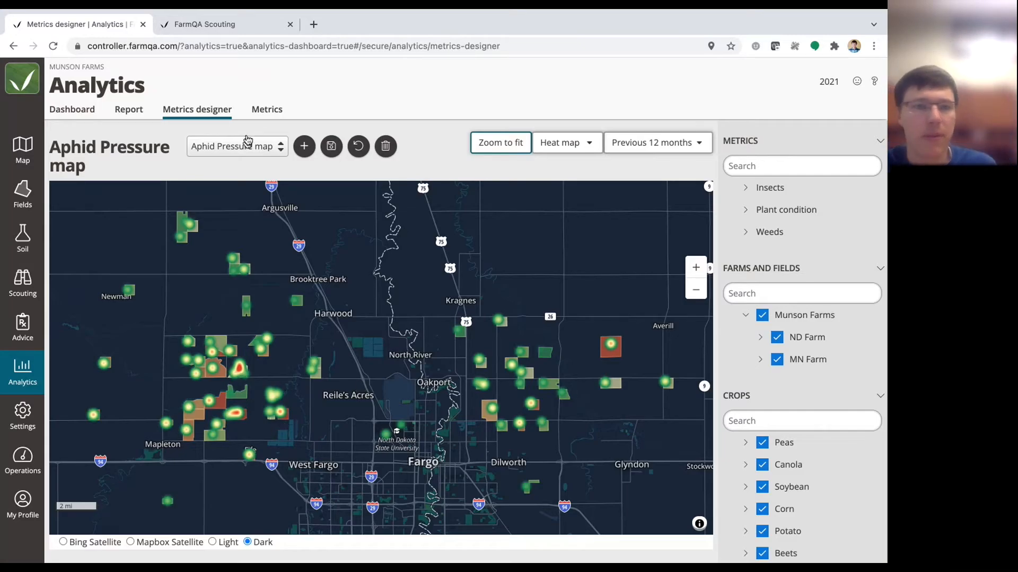
# - Reload the page and display the Aphid graph as a Field averages map
pyautogui.click(53, 47)
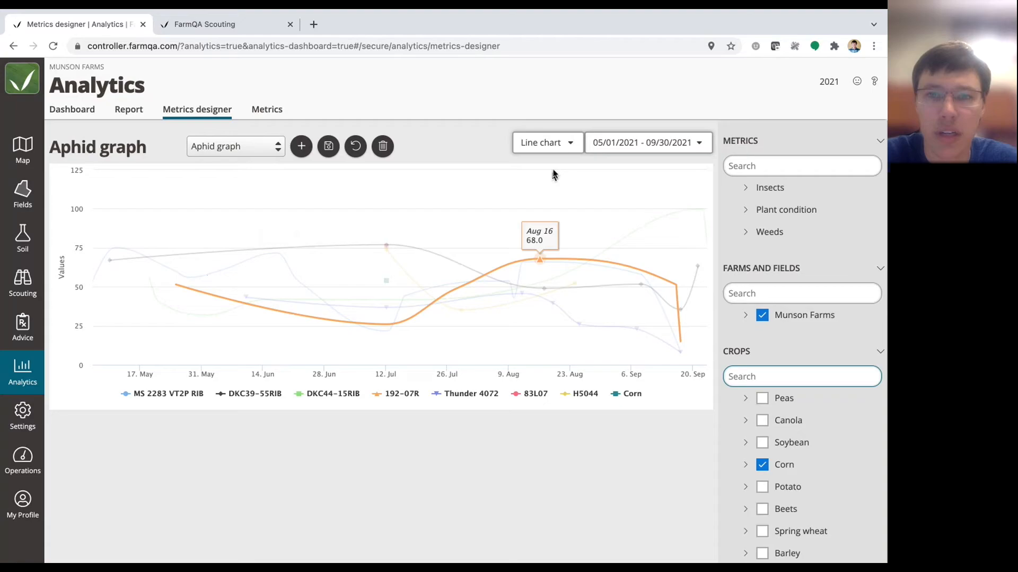
pyautogui.click(547, 143)
pyautogui.click(564, 211)
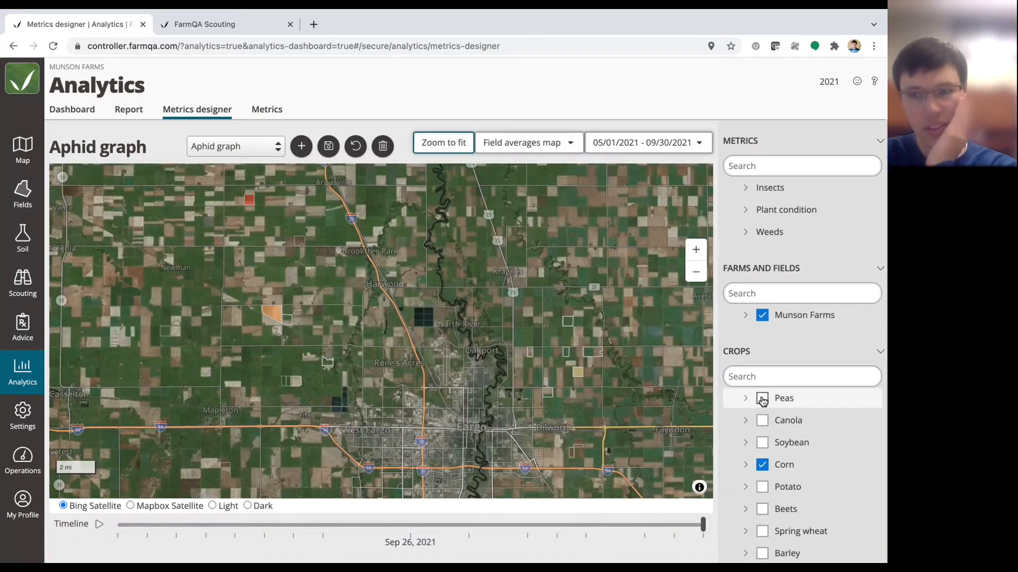
# - Add Peas, Canola, Soybean, Potato, Beets, Spring wheat and Barley to the crops shown on the field averages map
pyautogui.click(762, 401)
pyautogui.click(762, 420)
pyautogui.click(761, 443)
pyautogui.click(761, 487)
pyautogui.click(763, 510)
pyautogui.click(763, 531)
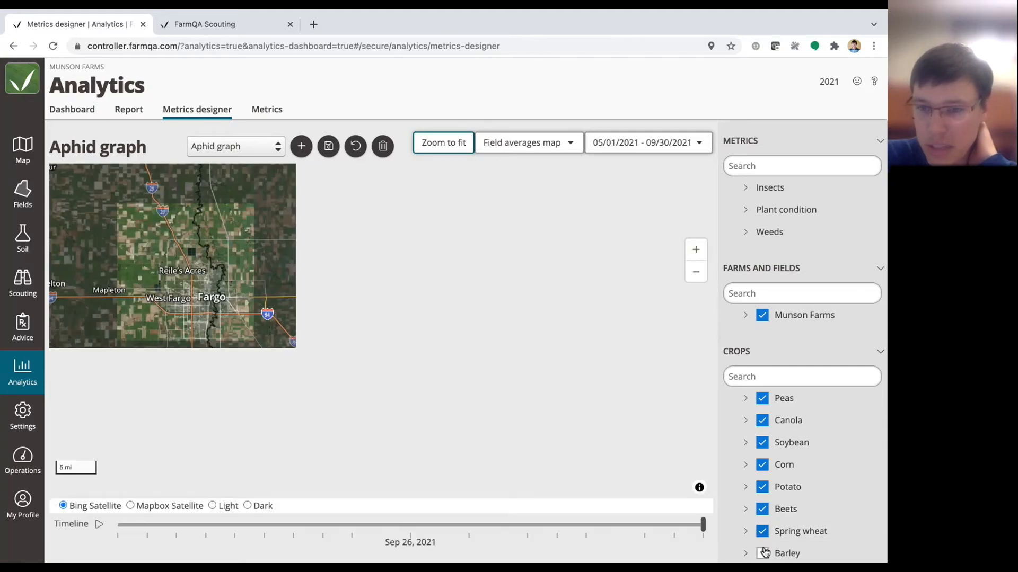
pyautogui.click(763, 552)
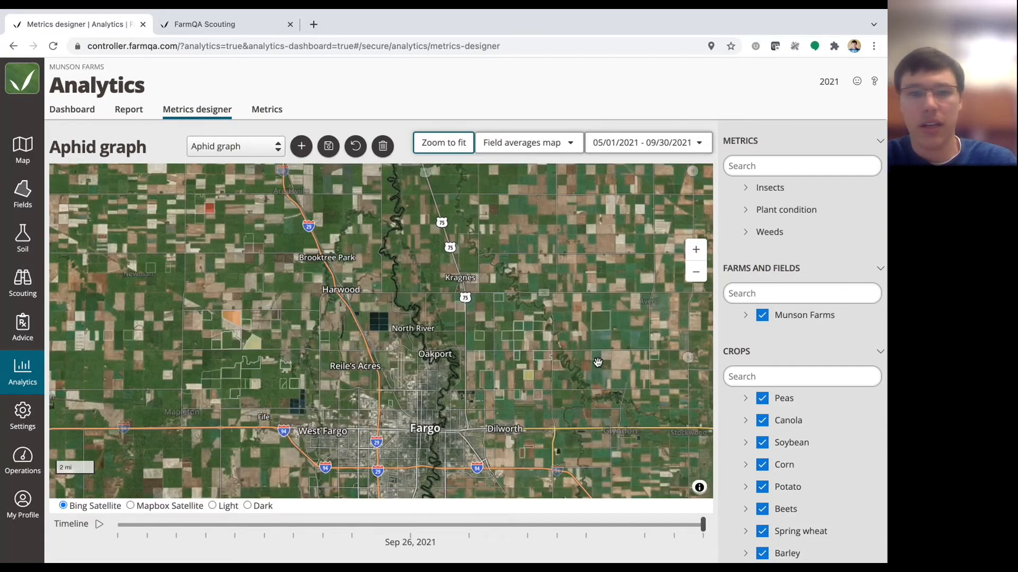
# - Switch the field averages map to the Dark base map and play the timeline from near its start
pyautogui.moveTo(702, 527); pyautogui.dragTo(585, 525)
pyautogui.click(247, 506)
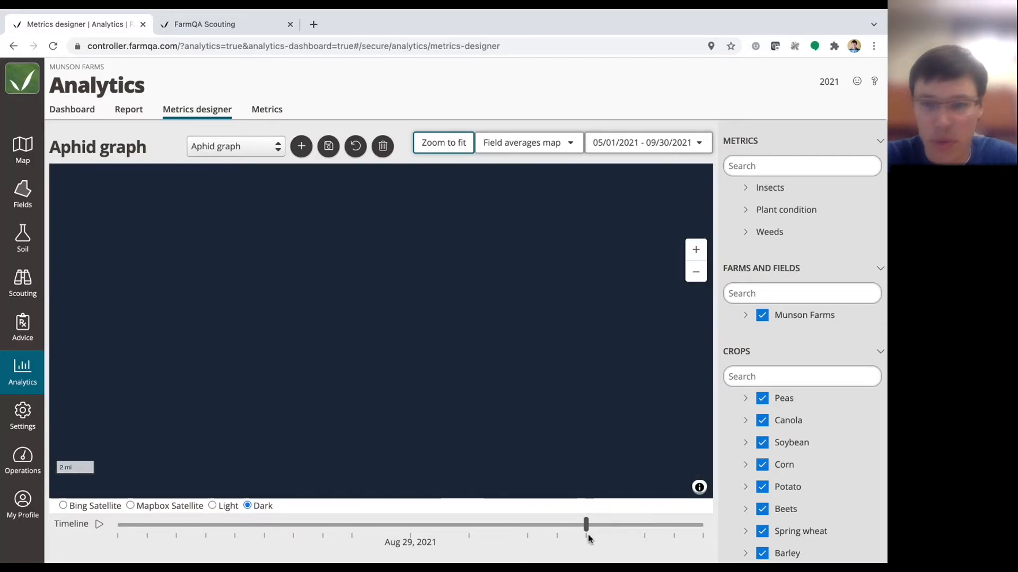
pyautogui.moveTo(586, 525); pyautogui.dragTo(176, 525)
pyautogui.click(100, 525)
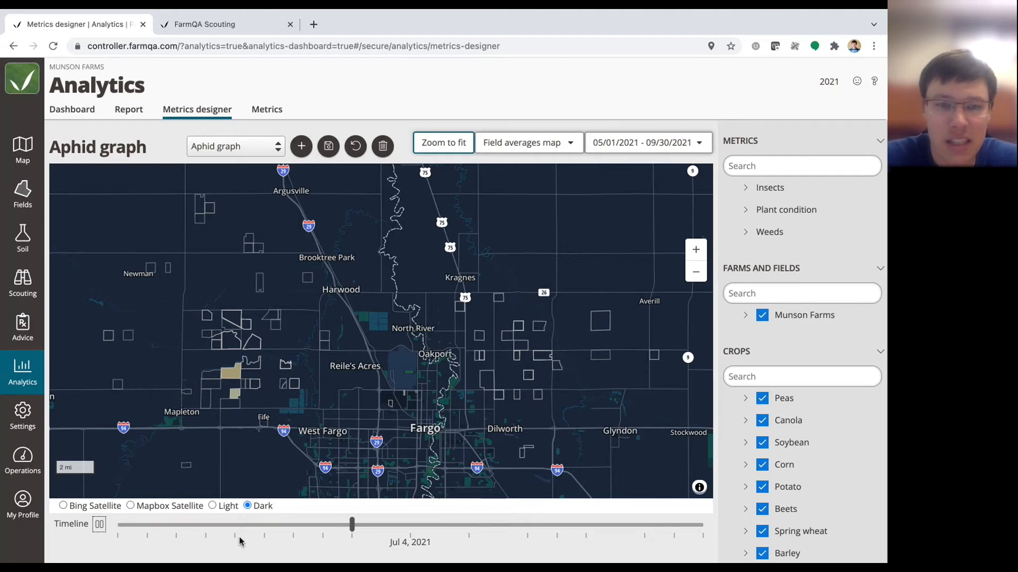
# - Pause the timeline, set it back to Jul 18, 2021, and display the Aphid graph as a Heat map
pyautogui.click(99, 525)
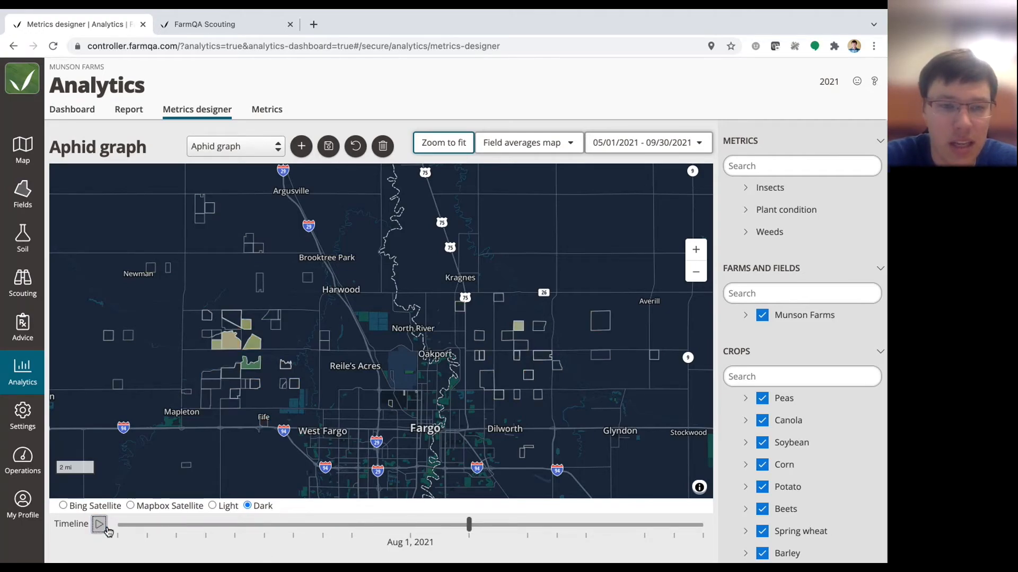
pyautogui.moveTo(466, 525); pyautogui.dragTo(410, 526)
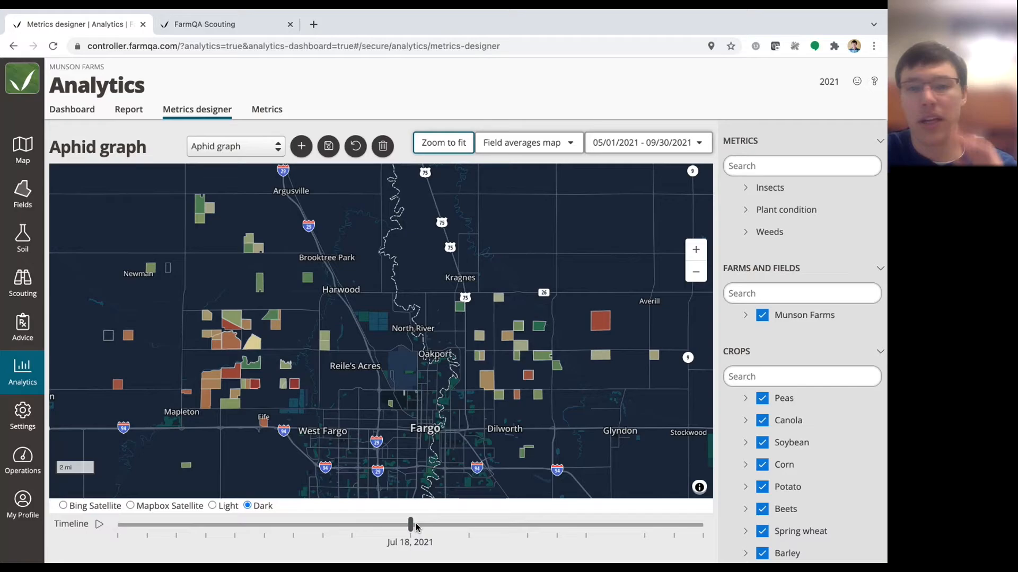
pyautogui.click(540, 151)
pyautogui.click(515, 186)
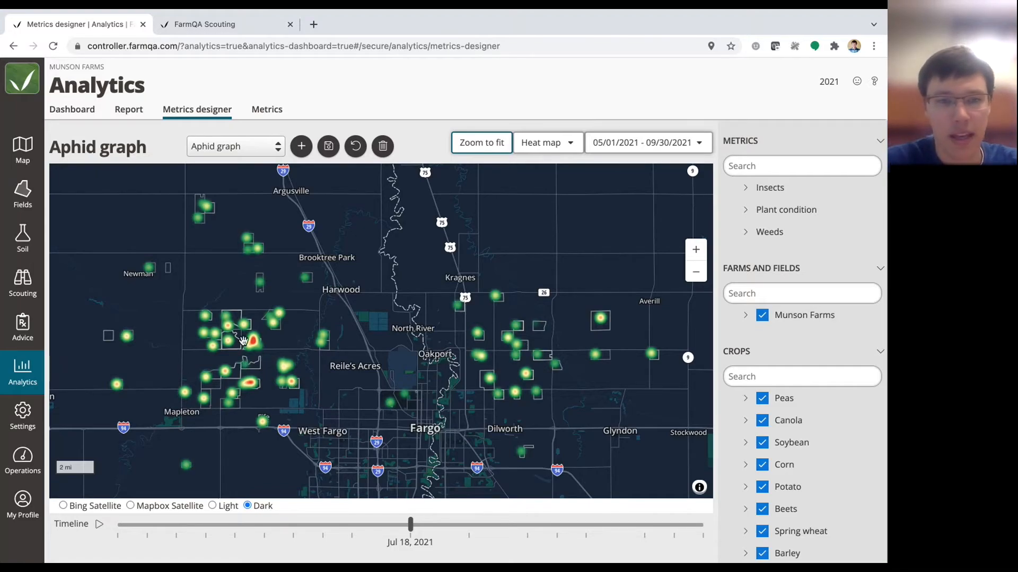
# - Inspect the attributes of the aphid observation point near the middle of field 65 on the heat map
pyautogui.scroll(5, 244, 340)
pyautogui.moveTo(348, 372); pyautogui.dragTo(412, 346)
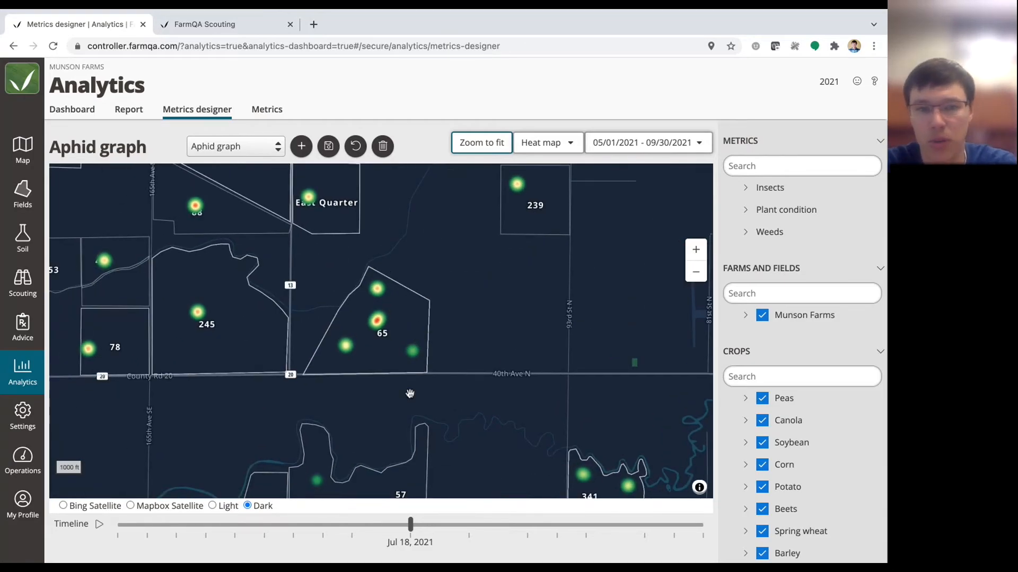
pyautogui.scroll(3, 376, 319)
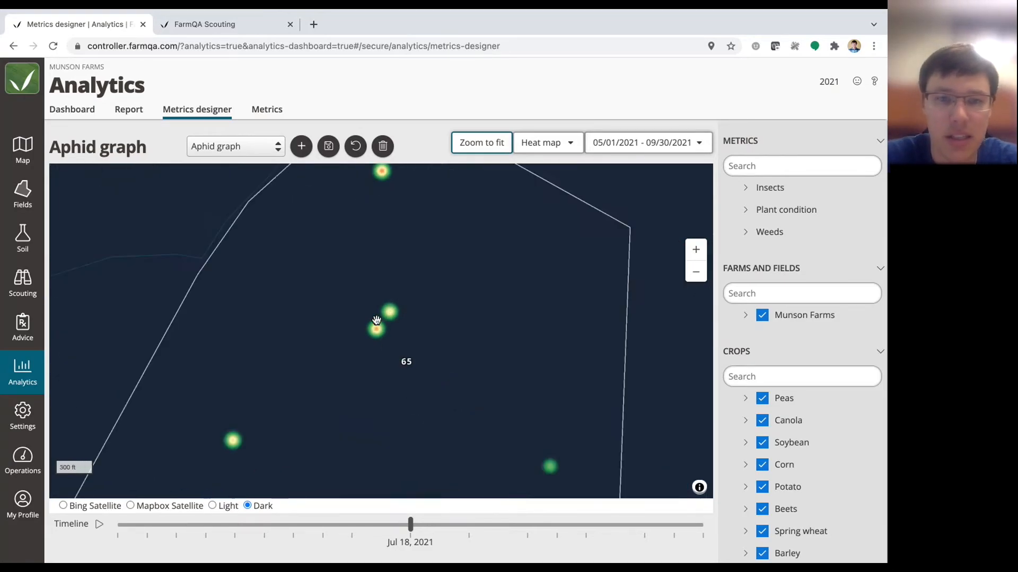
pyautogui.scroll(2, 376, 319)
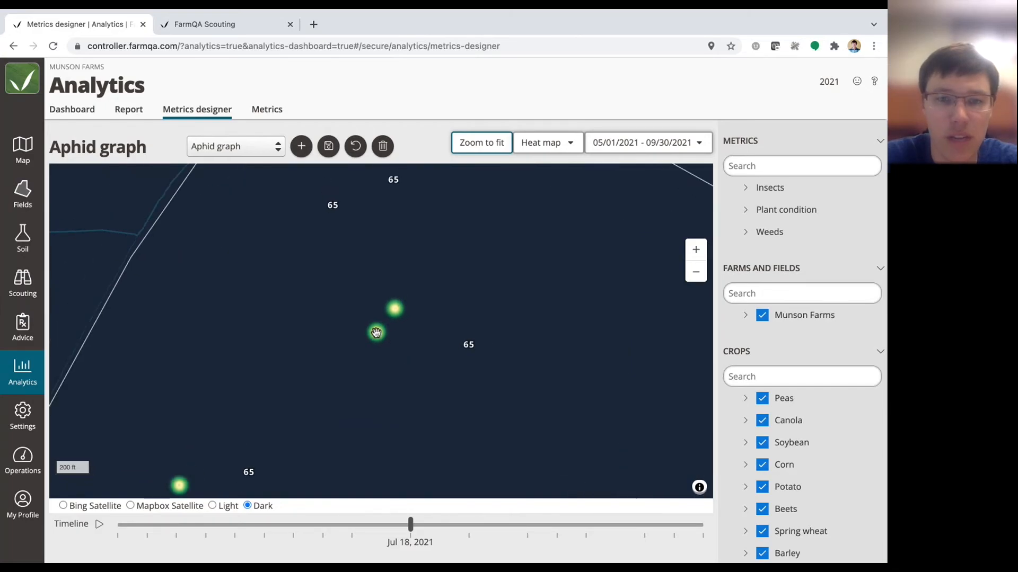
pyautogui.scroll(3, 376, 332)
pyautogui.click(377, 334)
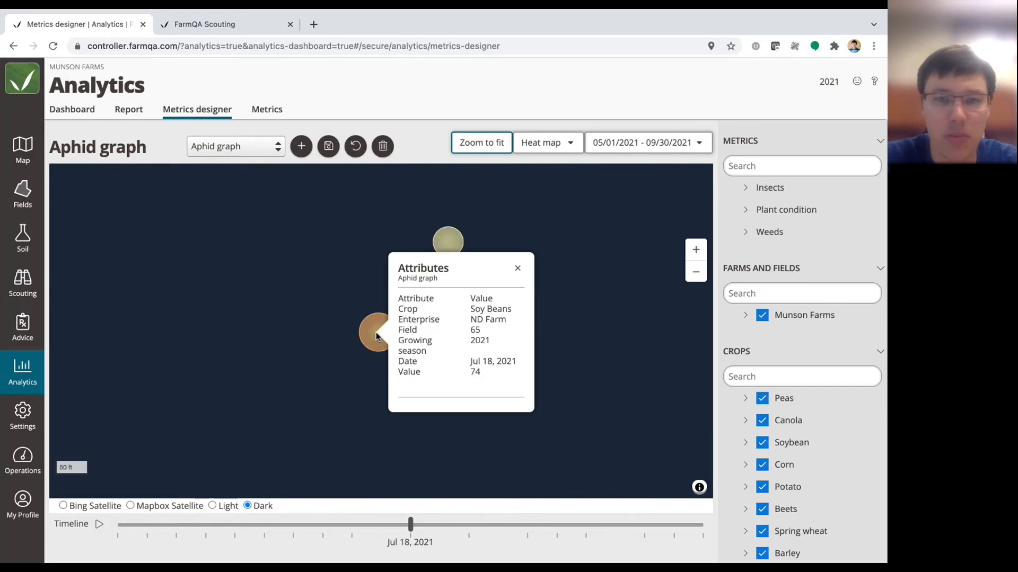
pyautogui.scroll(-5, 313, 367)
pyautogui.scroll(3, 322, 395)
pyautogui.click(315, 214)
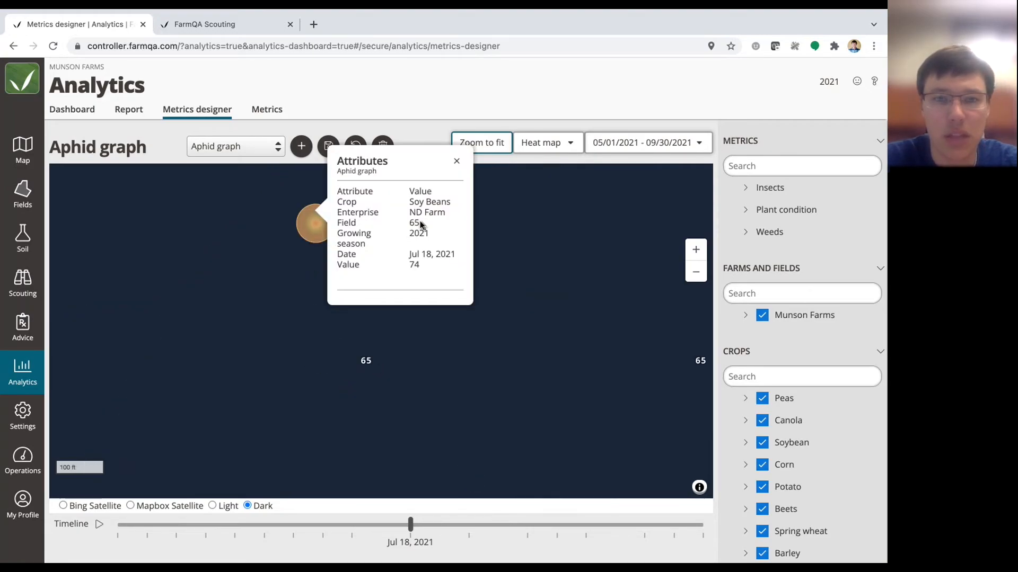
pyautogui.click(457, 161)
pyautogui.scroll(-6, 399, 336)
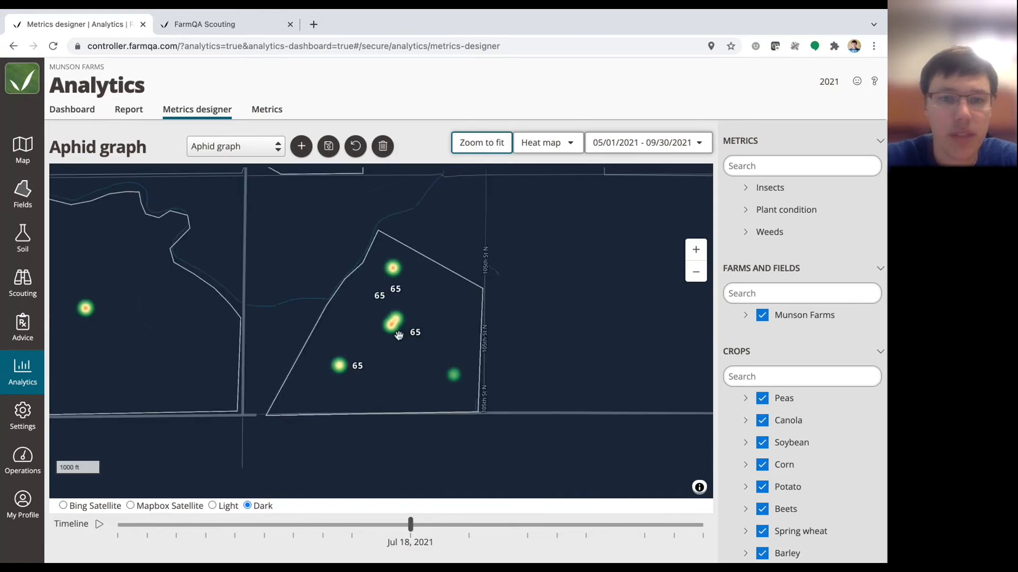
# - Switch the heat map to the Mapbox Satellite base map and check the available chart types and saved visualizations
pyautogui.click(130, 506)
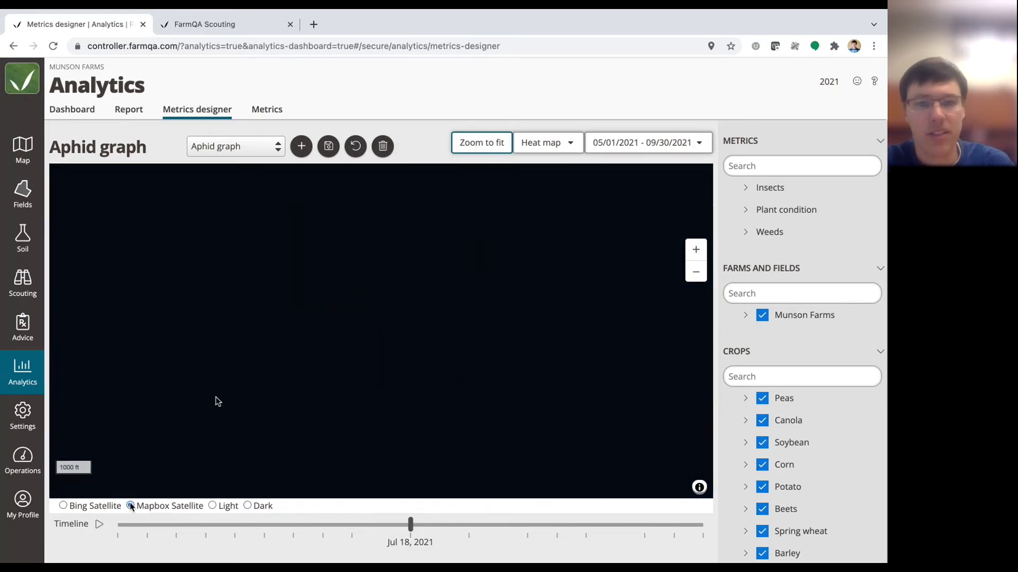
pyautogui.click(558, 144)
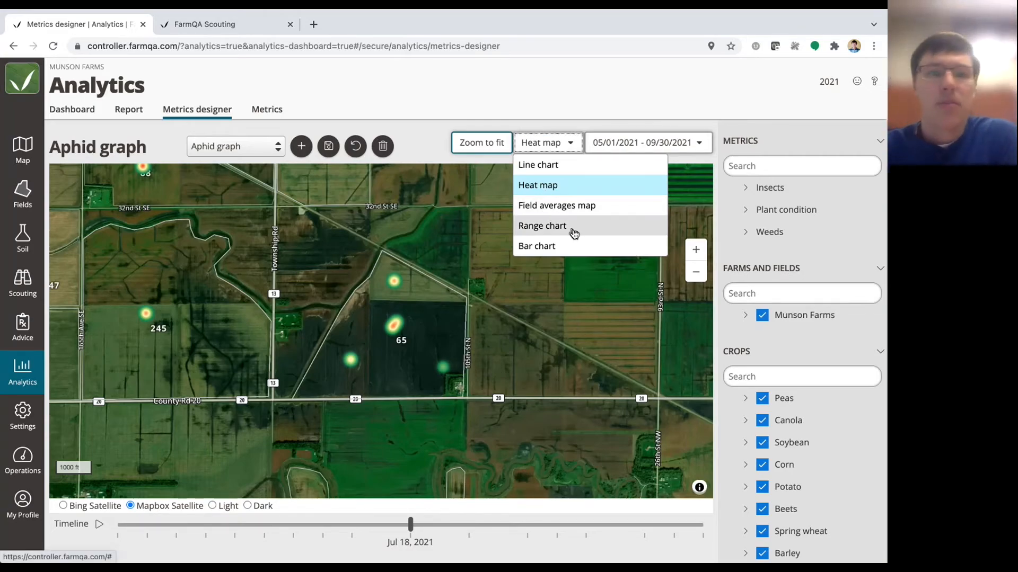
pyautogui.click(267, 148)
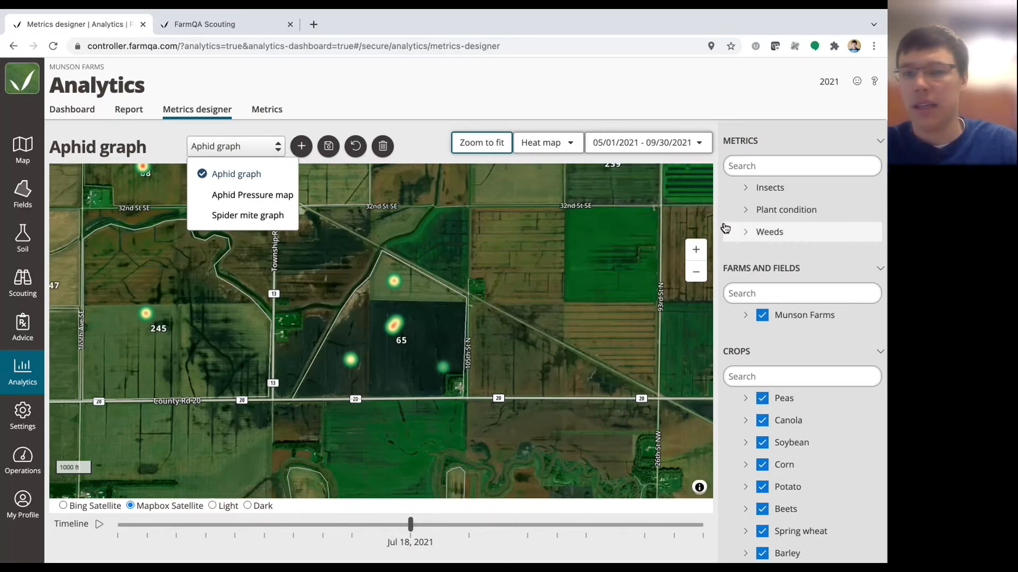
# - Chart the Growth Stage metric from Plant condition and exclude Peas, Canola and Soybean from the crops shown
pyautogui.click(749, 212)
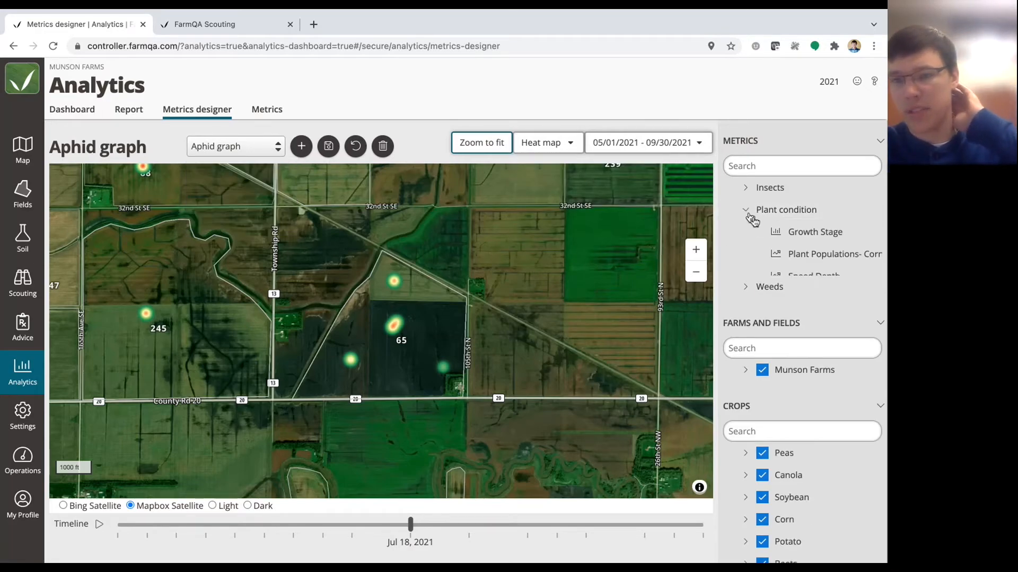
pyautogui.click(814, 233)
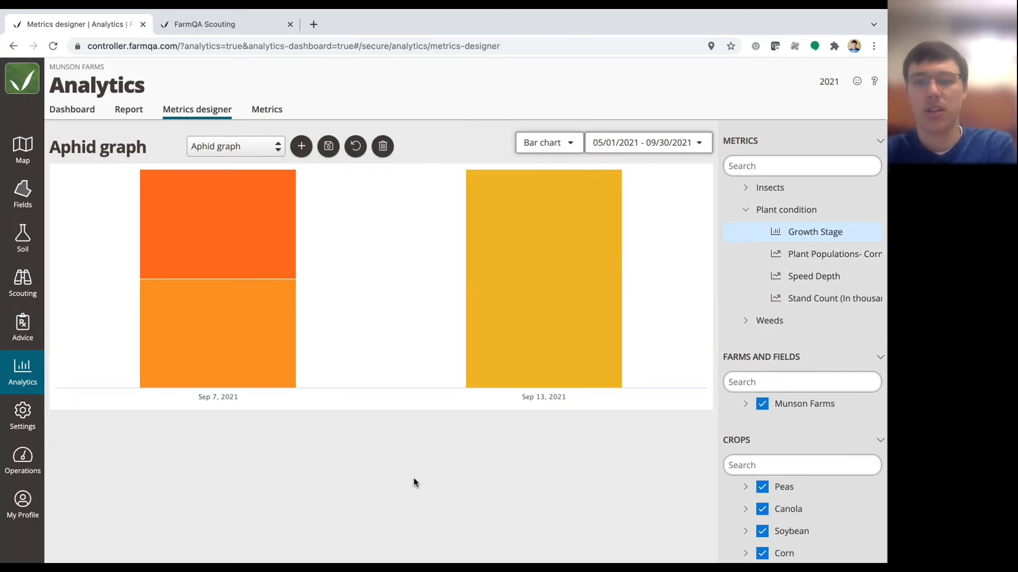
pyautogui.click(762, 486)
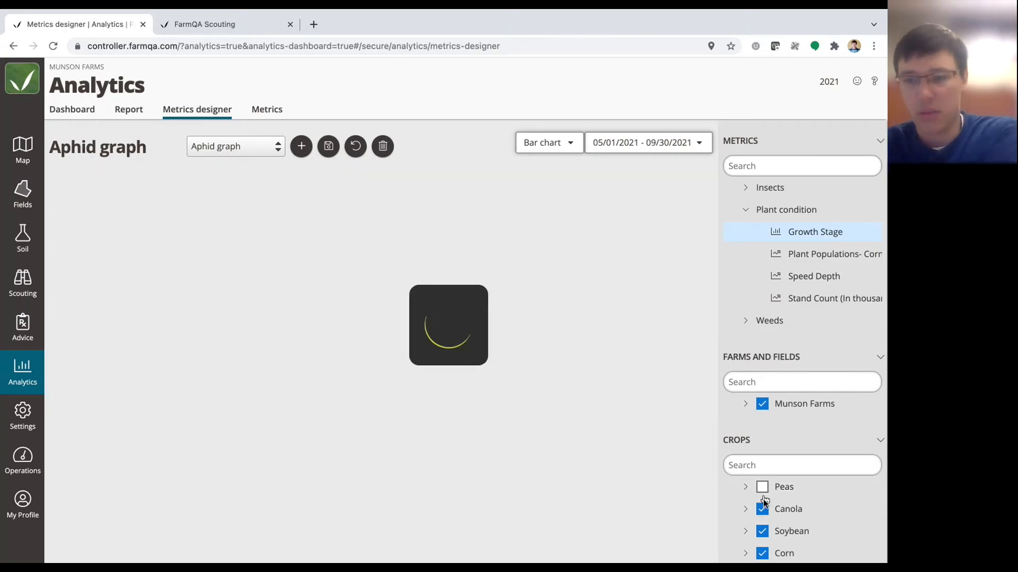
pyautogui.click(762, 508)
pyautogui.click(762, 531)
pyautogui.scroll(-2, 763, 530)
pyautogui.scroll(1, 762, 530)
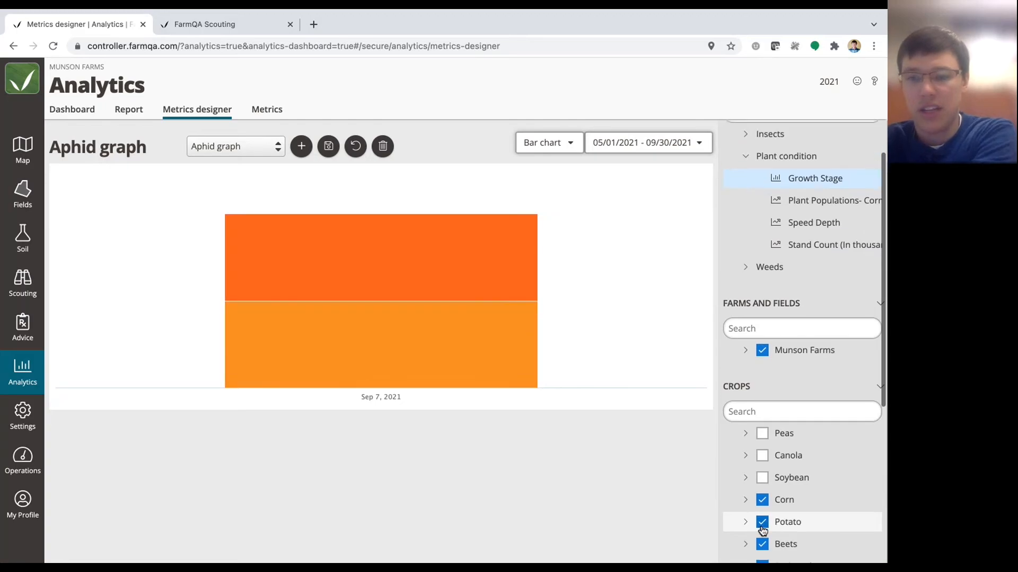
pyautogui.moveTo(378, 347)
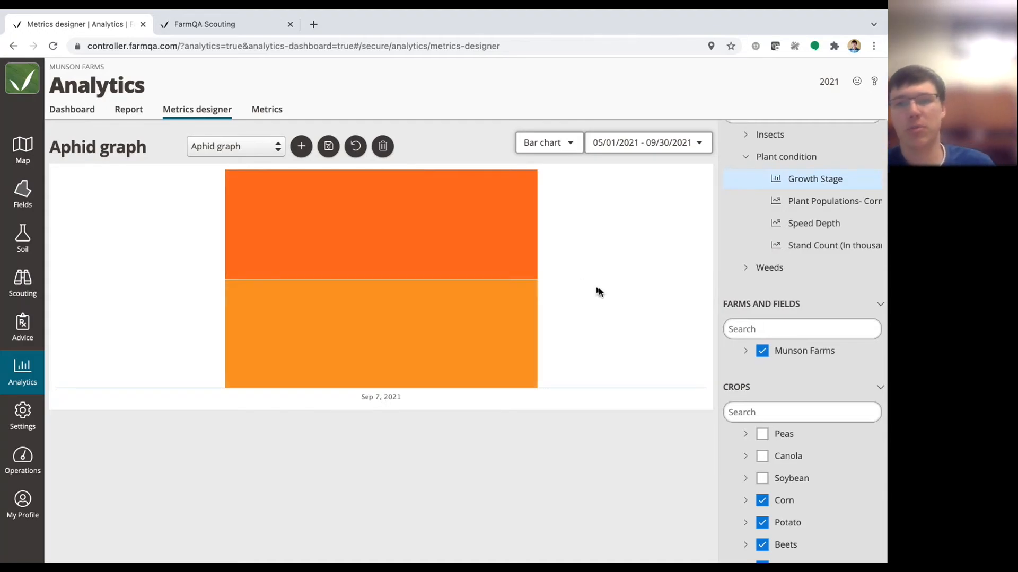
# - Group the Growth Stage bar chart by Crops and check which chart types are available for it
pyautogui.scroll(-4, 774, 430)
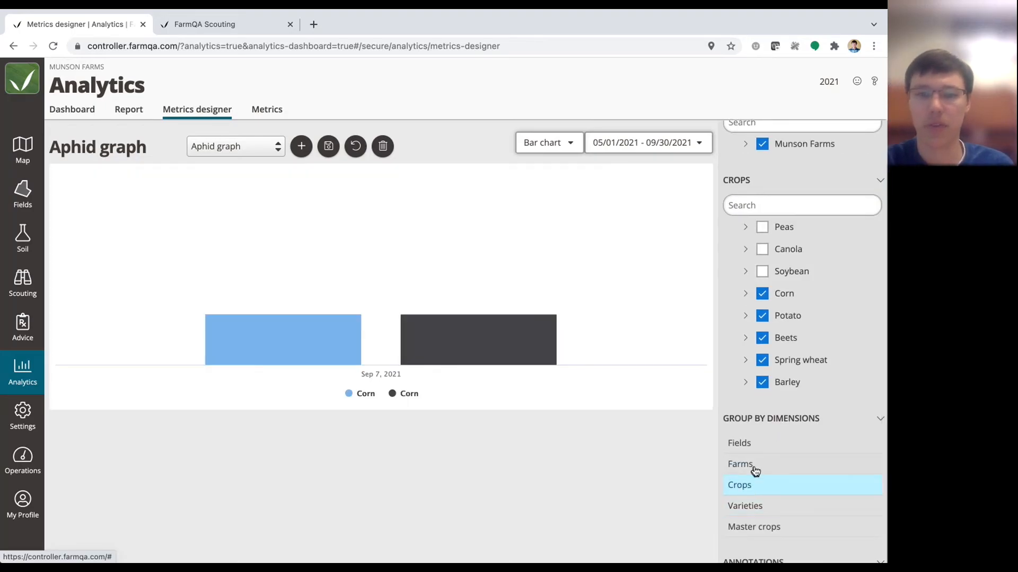
pyautogui.moveTo(461, 288)
pyautogui.moveTo(313, 271)
pyautogui.moveTo(432, 279)
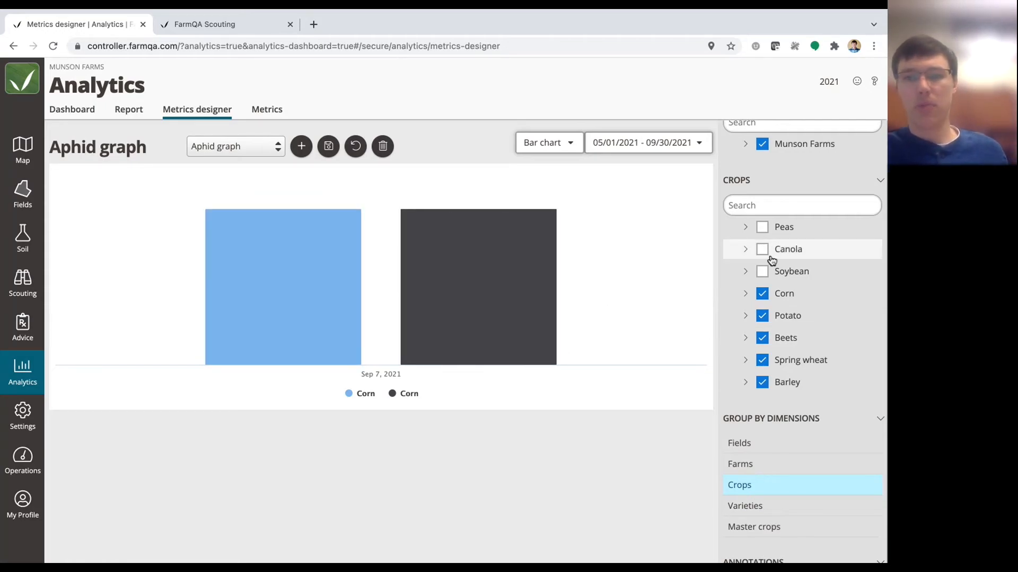
pyautogui.click(563, 146)
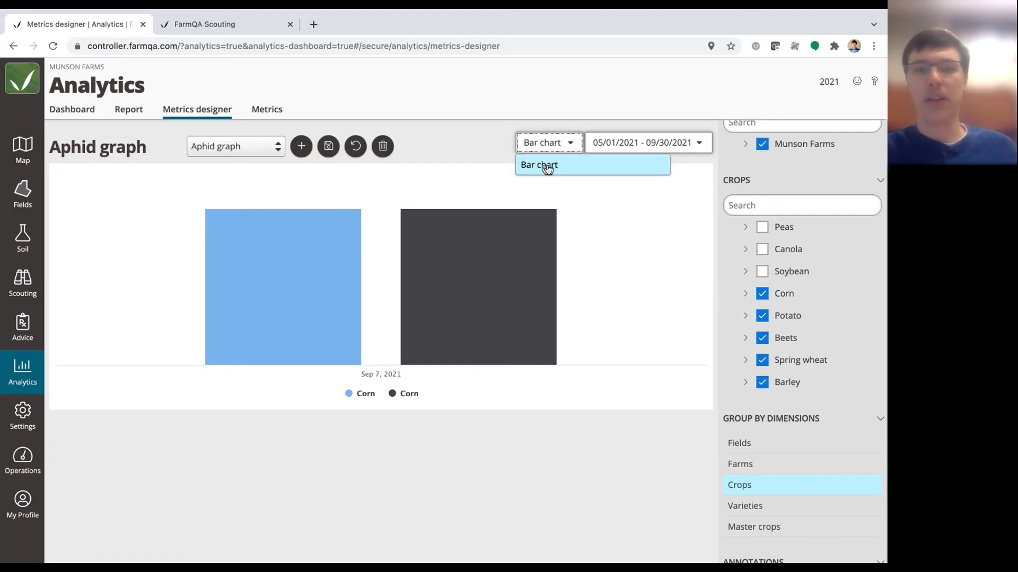
pyautogui.click(440, 138)
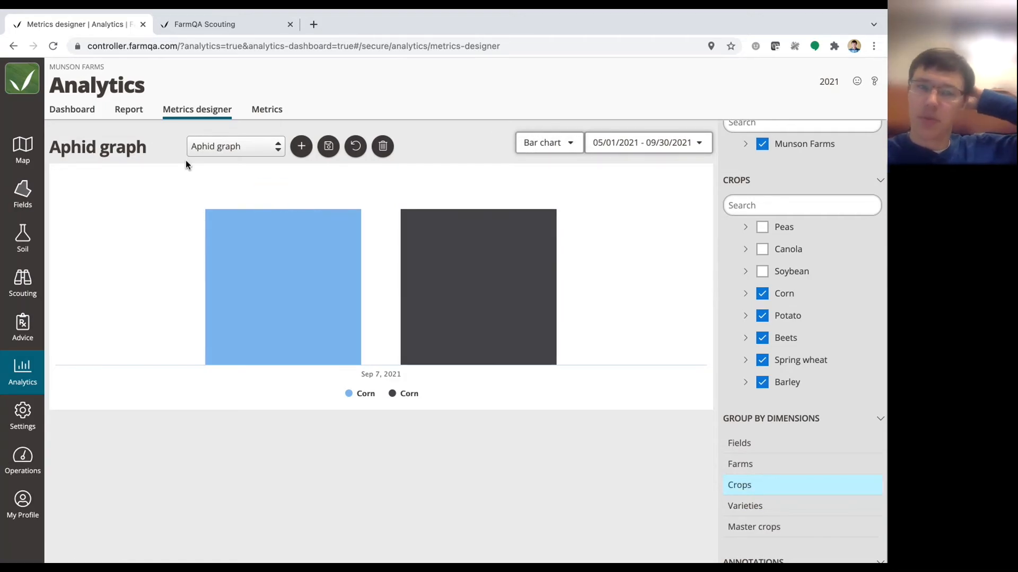
pyautogui.click(579, 145)
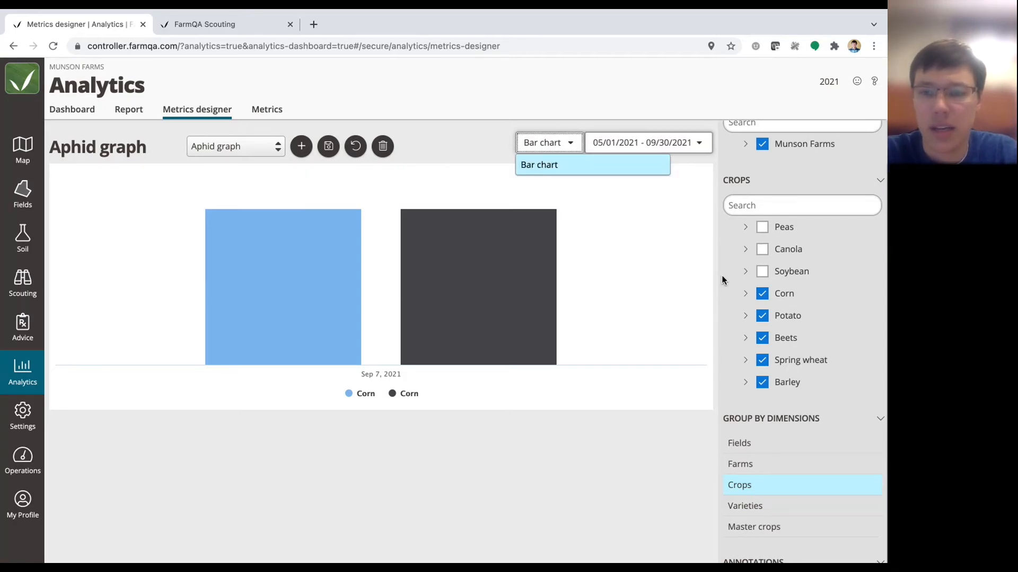
# - Display the Aphids metric from Insects as a Heat map and move the timeline to Sep 19, 2021
pyautogui.scroll(5, 723, 280)
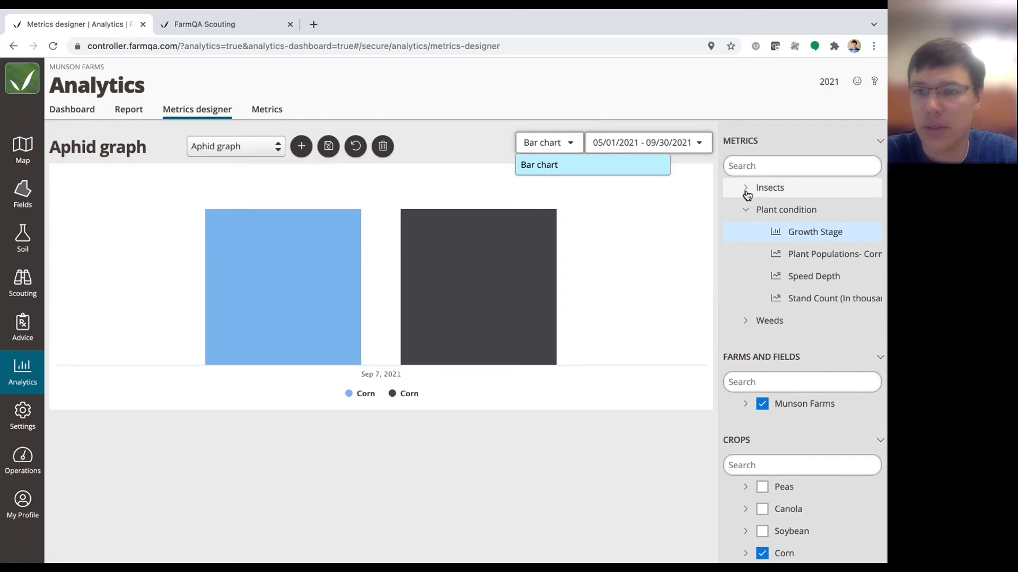
pyautogui.click(747, 192)
pyautogui.click(797, 239)
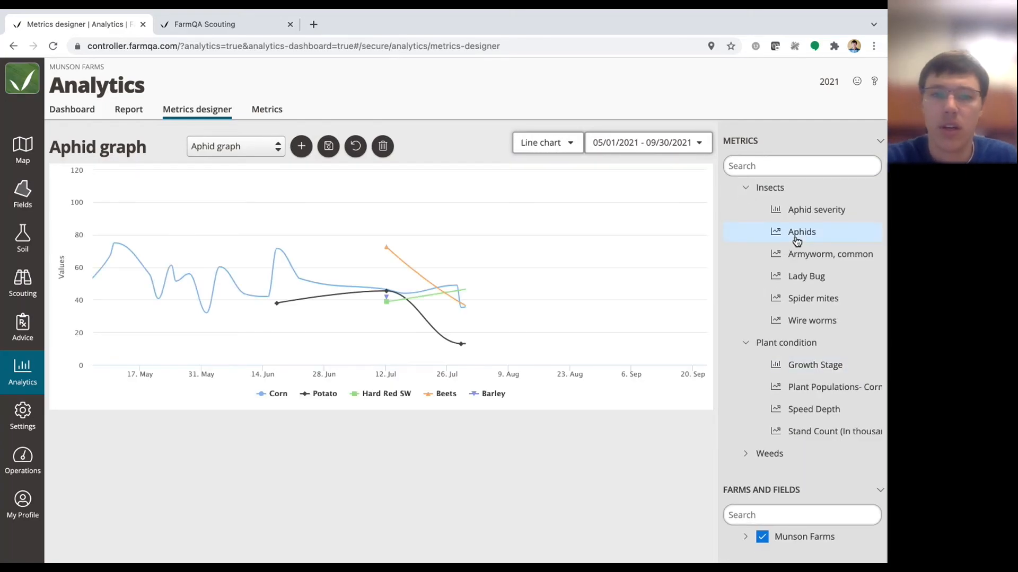
pyautogui.click(570, 142)
pyautogui.click(546, 185)
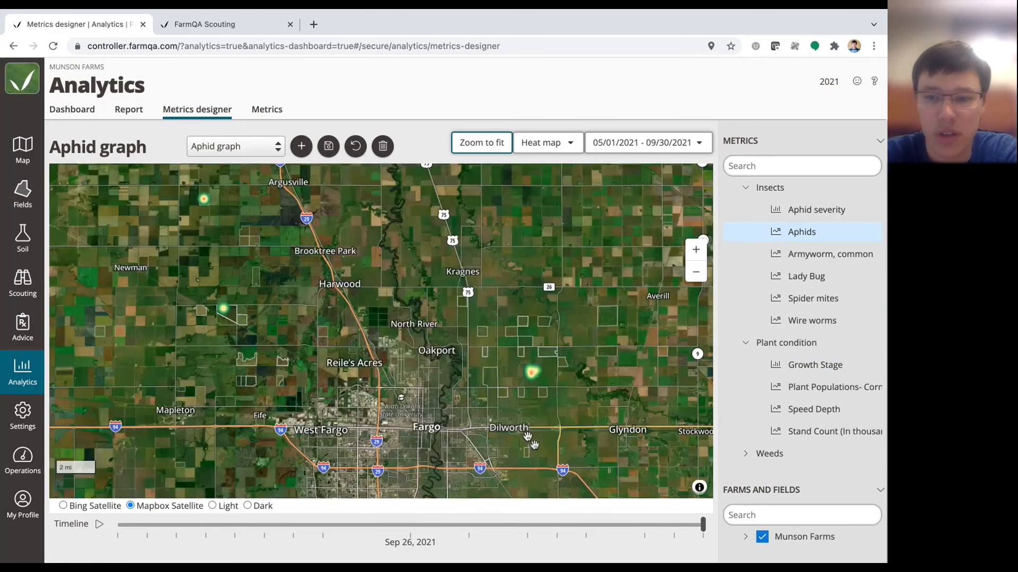
pyautogui.moveTo(703, 525); pyautogui.dragTo(662, 528)
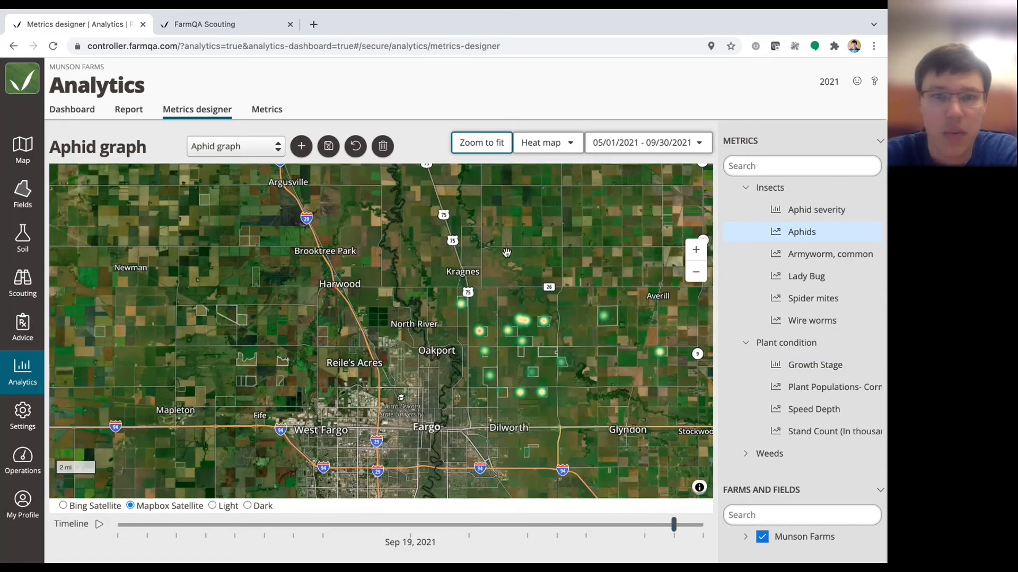
# - Save the visualization under the name Aphid graph with other users allowed to view it
pyautogui.click(329, 147)
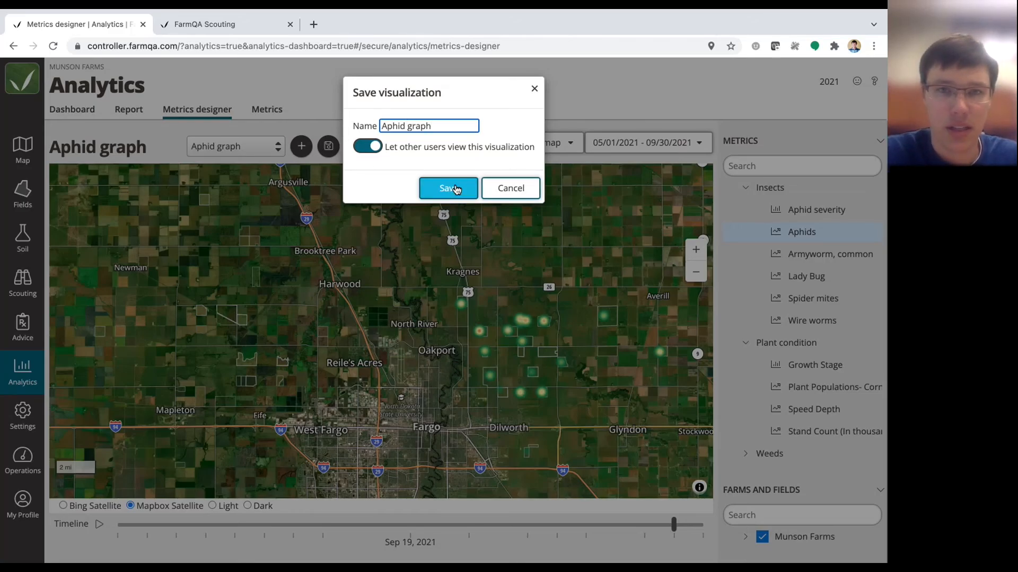
pyautogui.moveTo(386, 148); pyautogui.dragTo(537, 158)
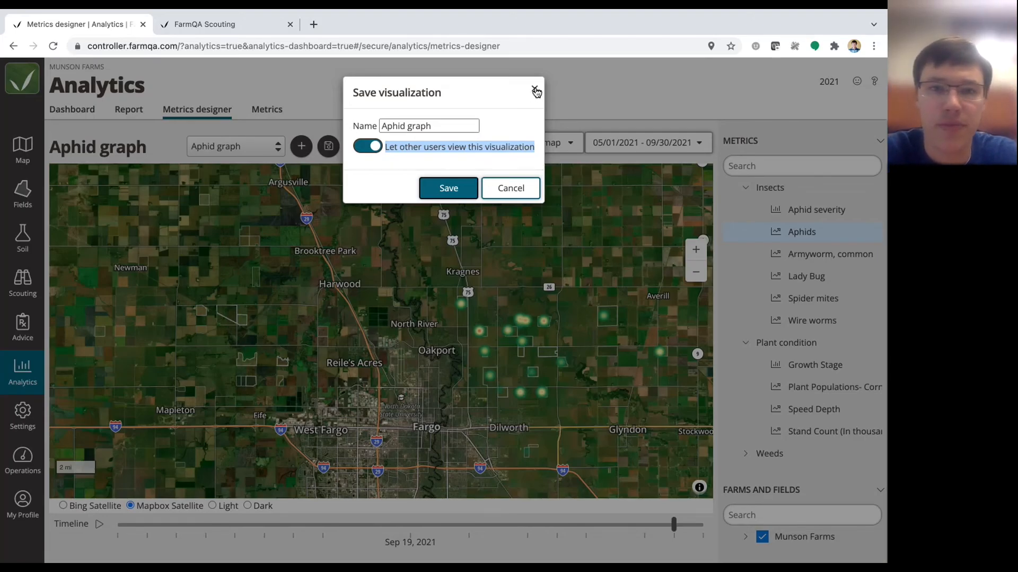
pyautogui.click(452, 189)
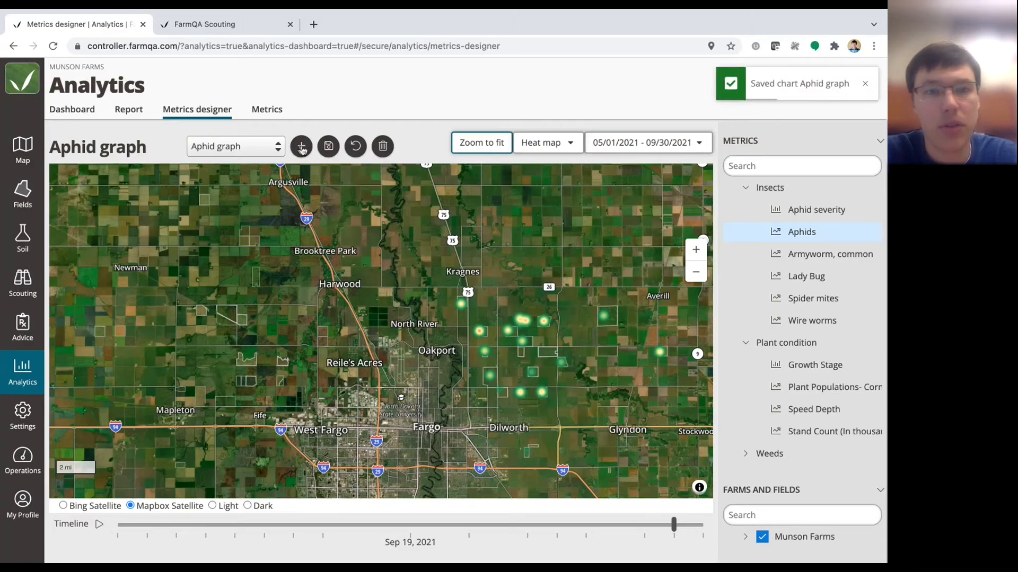
# - Start a new visualization and chart the Wire worms metric for Corn on Munson Farms
pyautogui.click(275, 148)
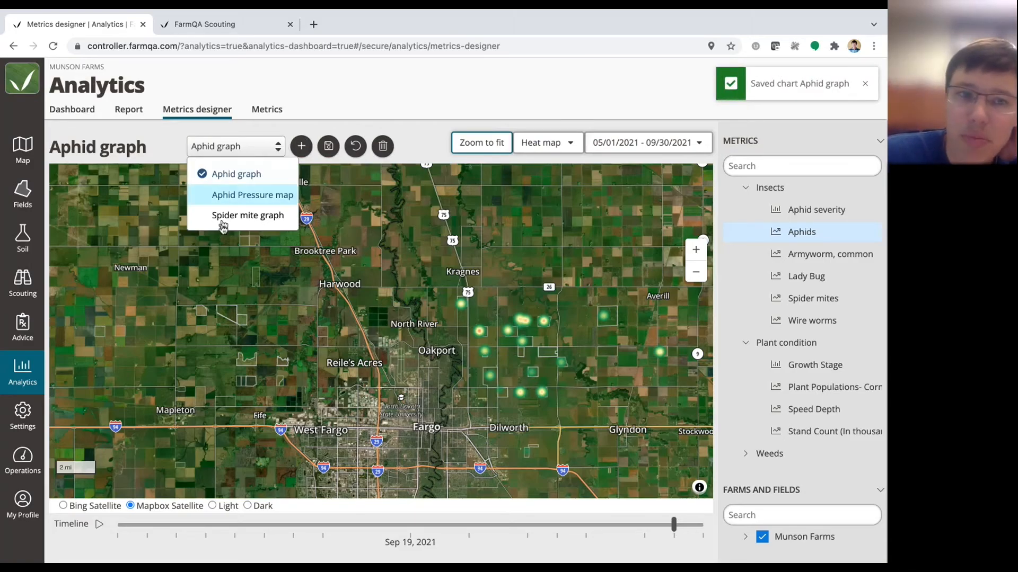
pyautogui.click(302, 147)
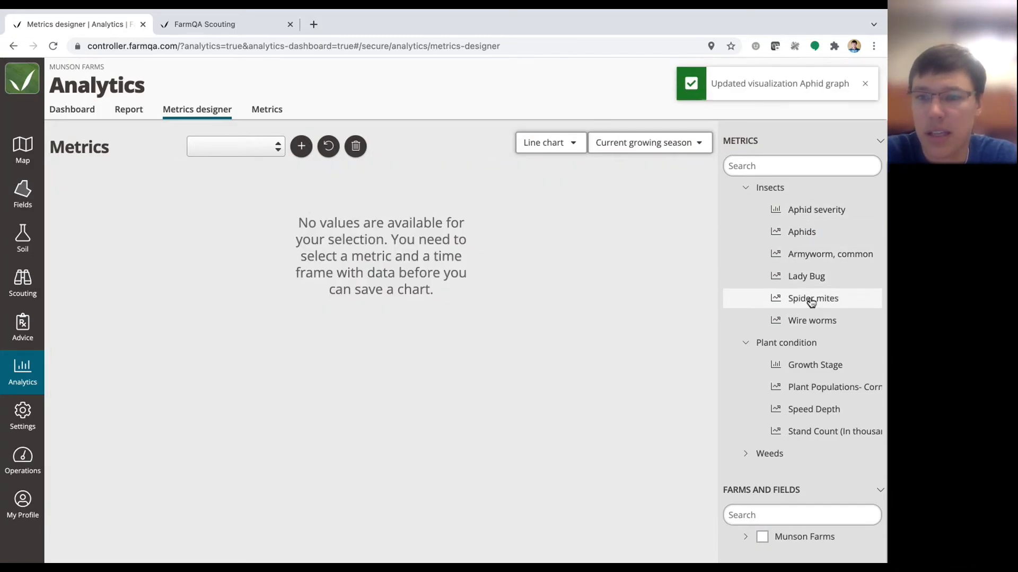
pyautogui.click(807, 320)
pyautogui.scroll(-3, 808, 399)
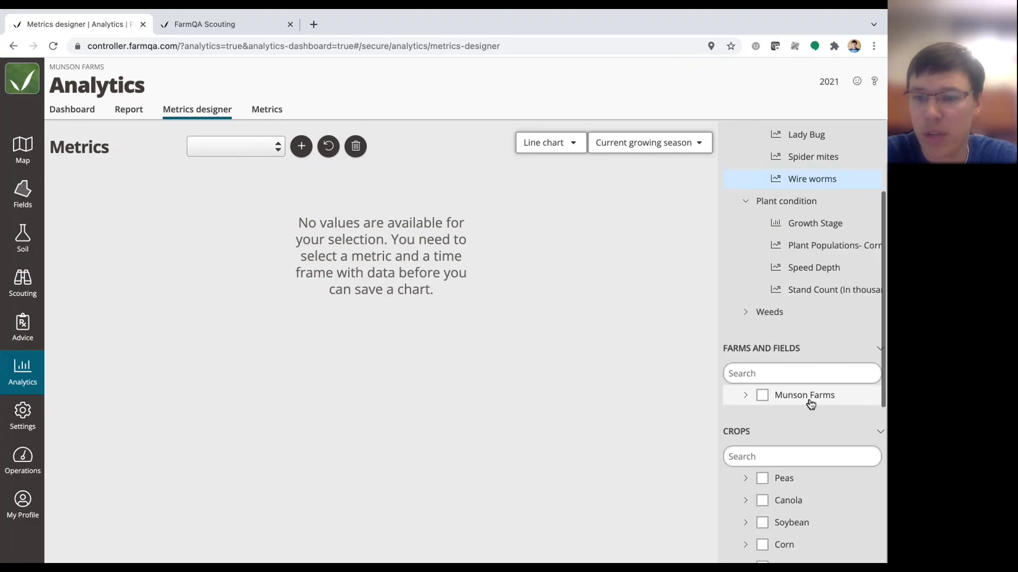
pyautogui.click(763, 386)
pyautogui.scroll(-3, 795, 423)
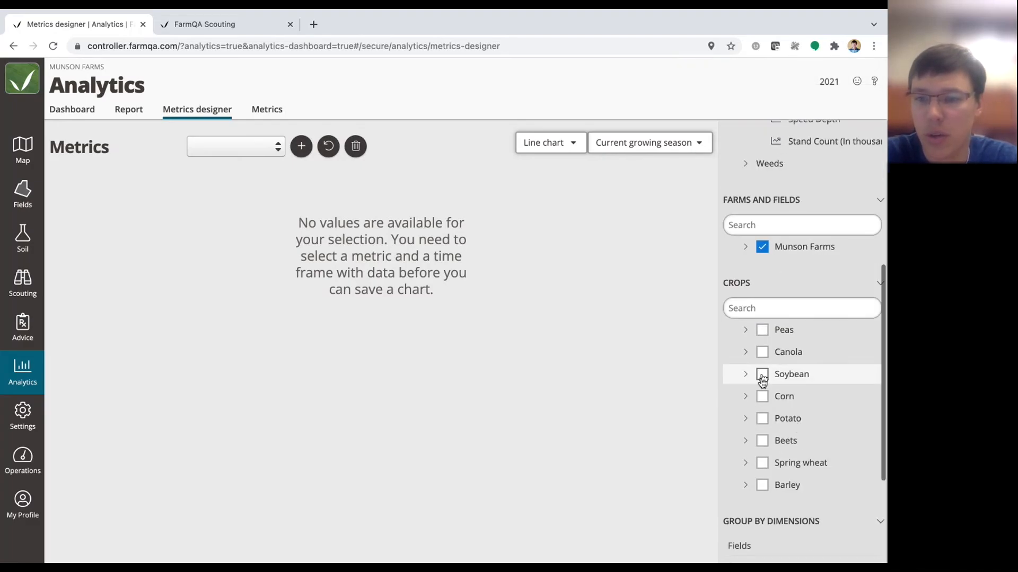
pyautogui.click(762, 397)
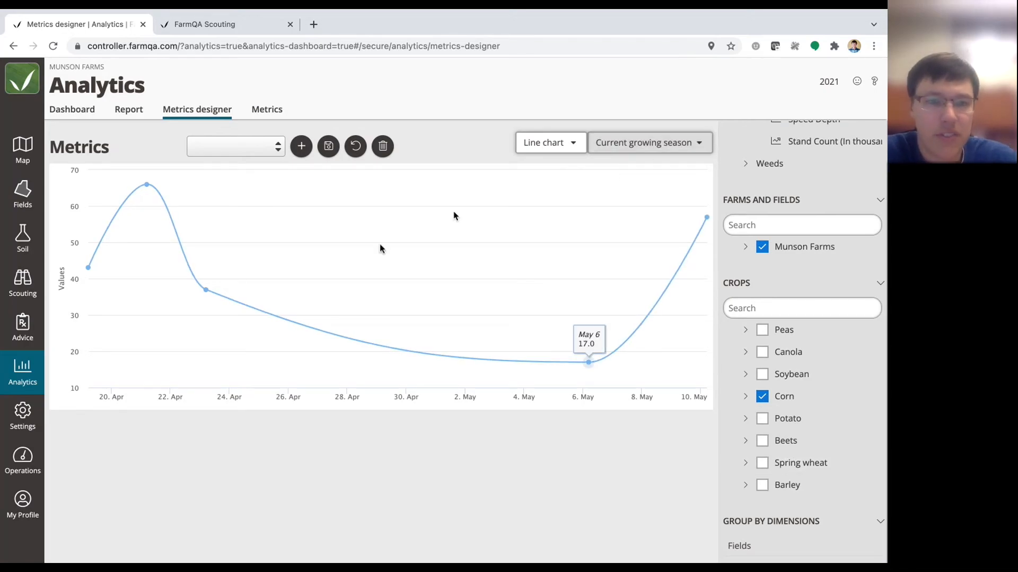
pyautogui.scroll(-3, 789, 509)
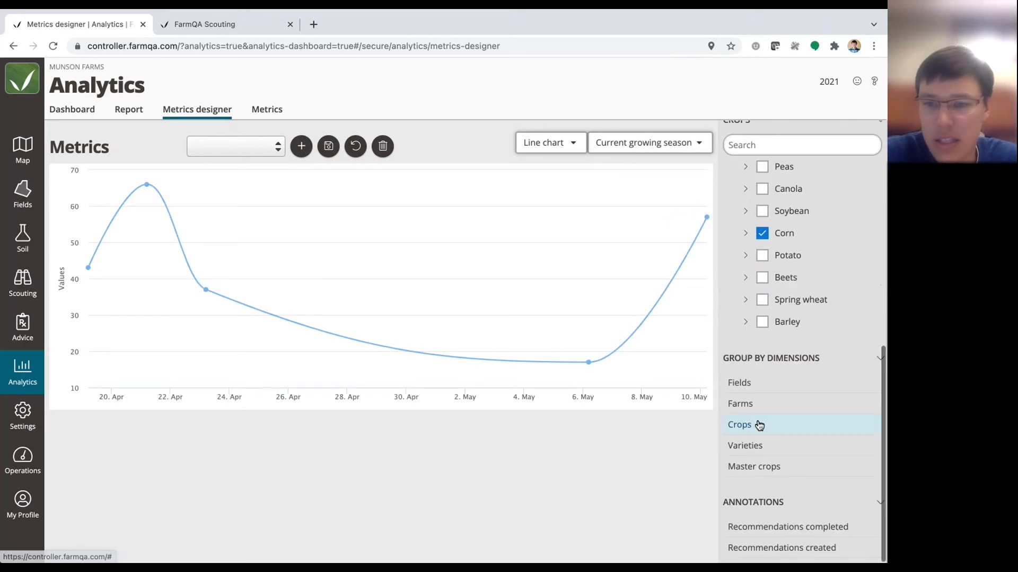
# - Group the Wire worms line chart by Farms and save it as Wireworm Pressure Graph with other users allowed to view it
pyautogui.click(759, 425)
pyautogui.click(747, 406)
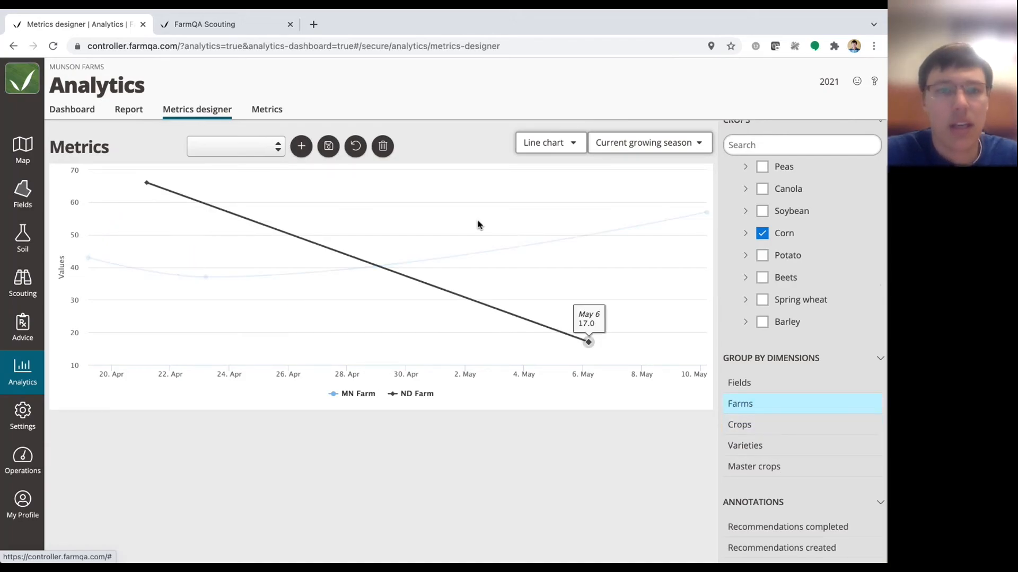
pyautogui.click(329, 146)
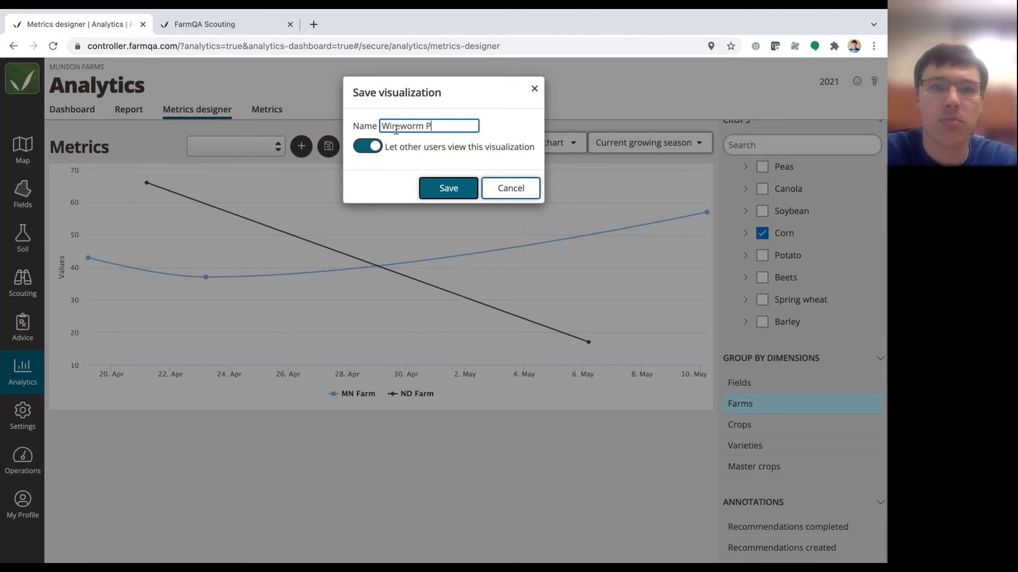
pyautogui.write('Wireworm Pressure Graph')
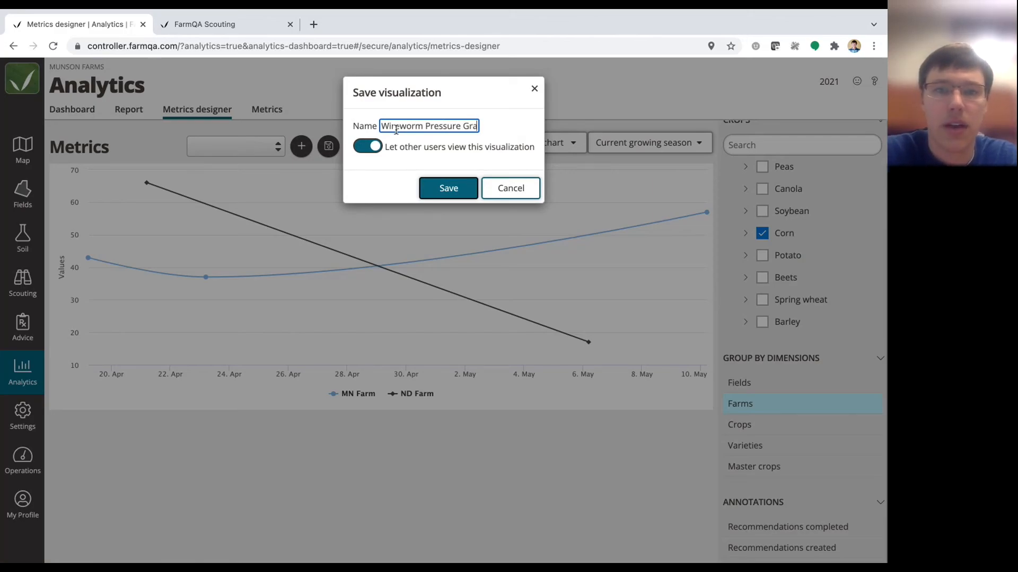
pyautogui.click(447, 186)
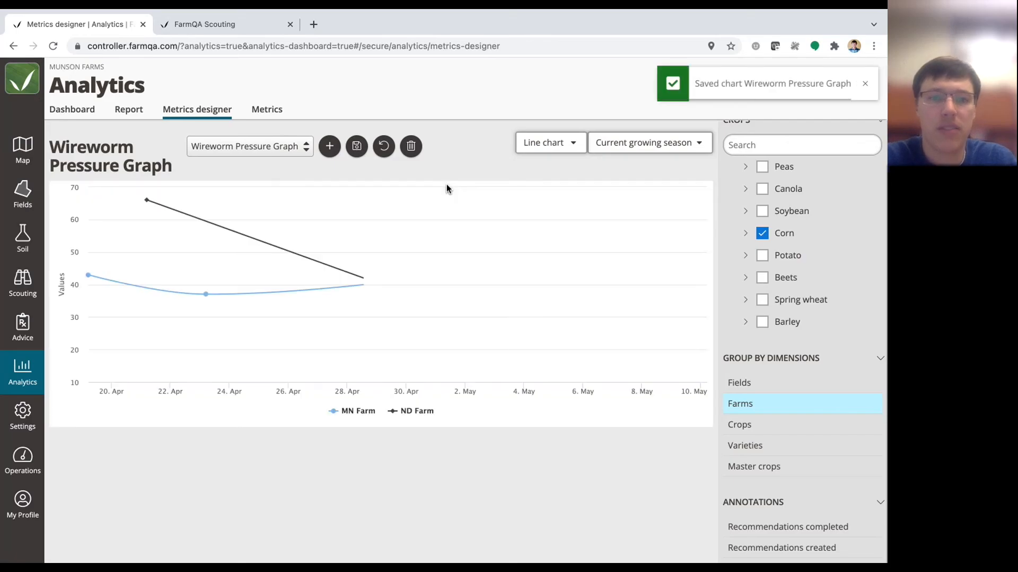
# - Open the Analytics dashboard and review the saved visualizations, including the Wireworm Pressure Graph
pyautogui.click(84, 111)
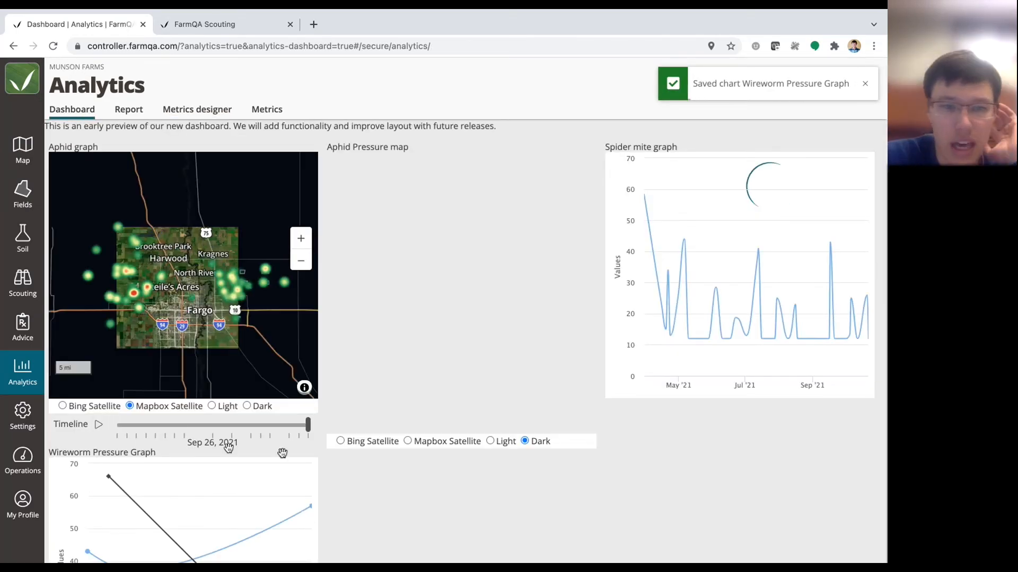
pyautogui.scroll(-3, 409, 517)
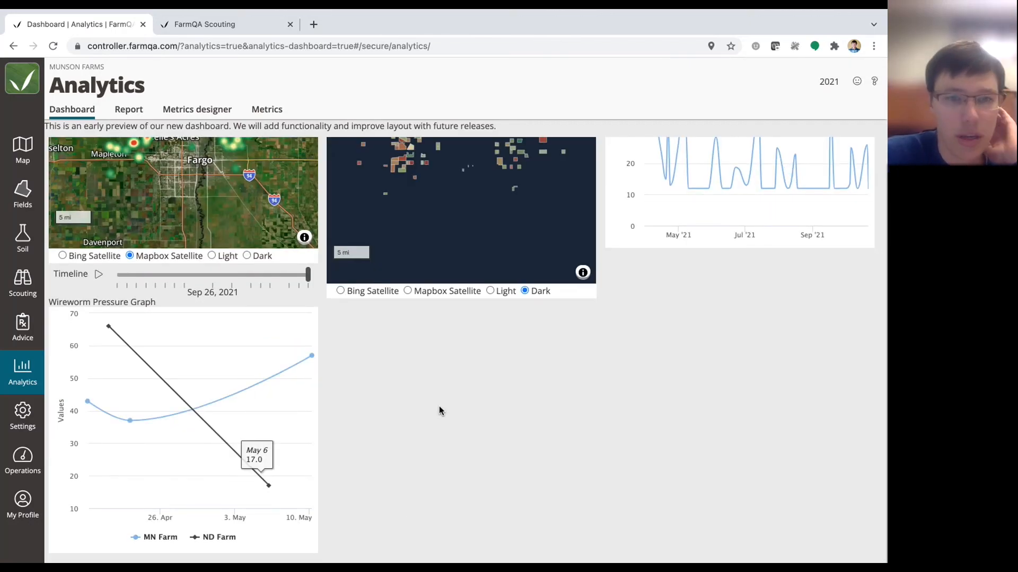
pyautogui.scroll(3, 438, 406)
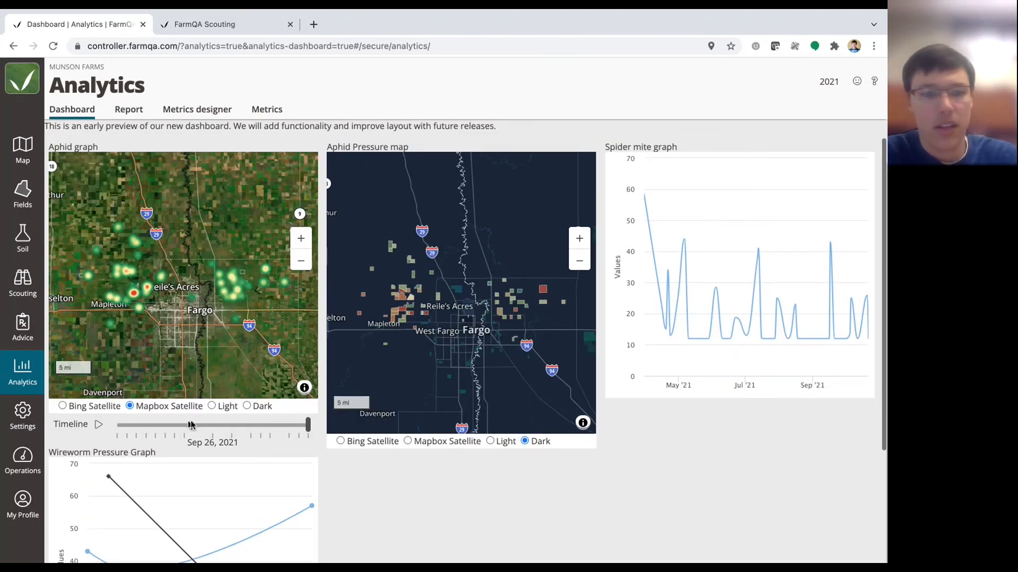
# - Preview the dashboard's Aphid graph at the end of its timeline on the Light base map and return it to Mapbox Satellite
pyautogui.moveTo(305, 425)
pyautogui.mouseDown()
pyautogui.moveTo(137, 426)
pyautogui.moveTo(313, 429)
pyautogui.mouseUp()
pyautogui.scroll(2, 207, 275)
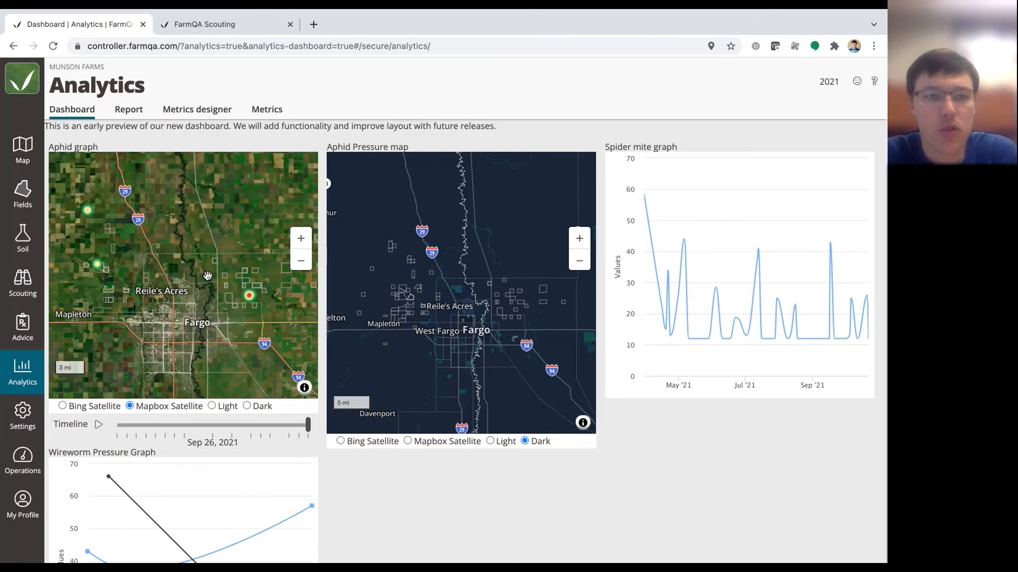
pyautogui.click(212, 406)
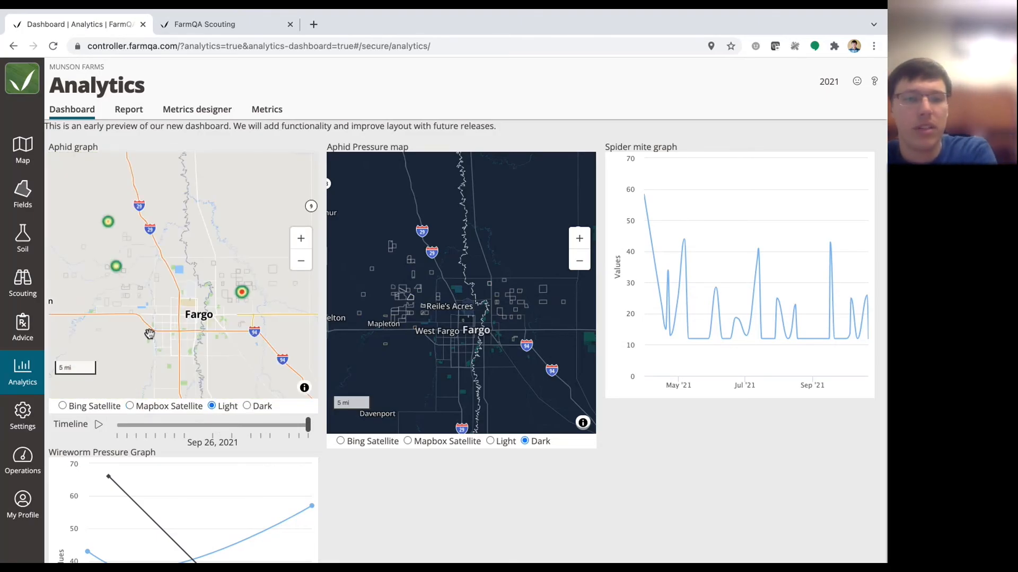
pyautogui.scroll(2, 151, 256)
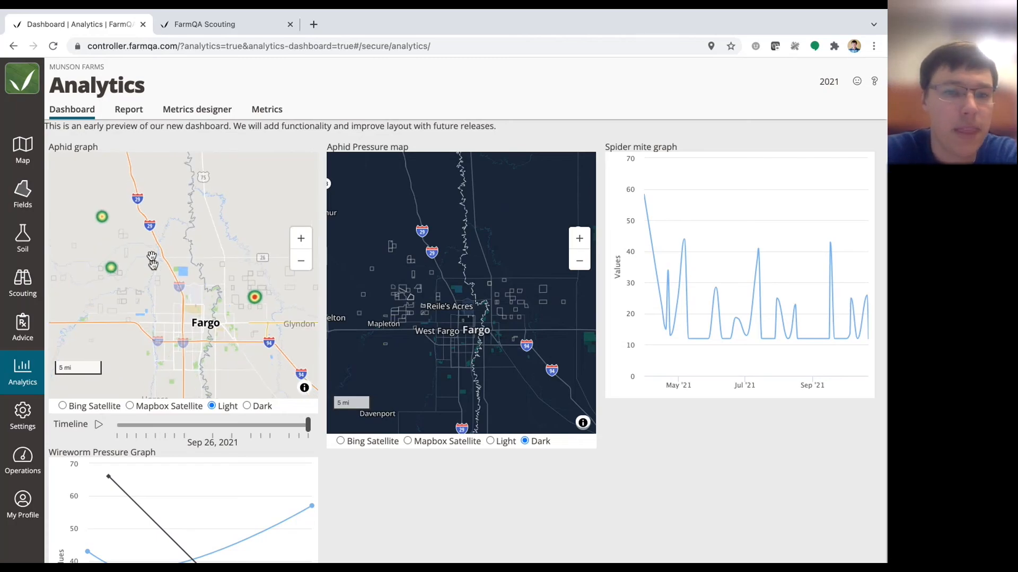
pyautogui.click(130, 406)
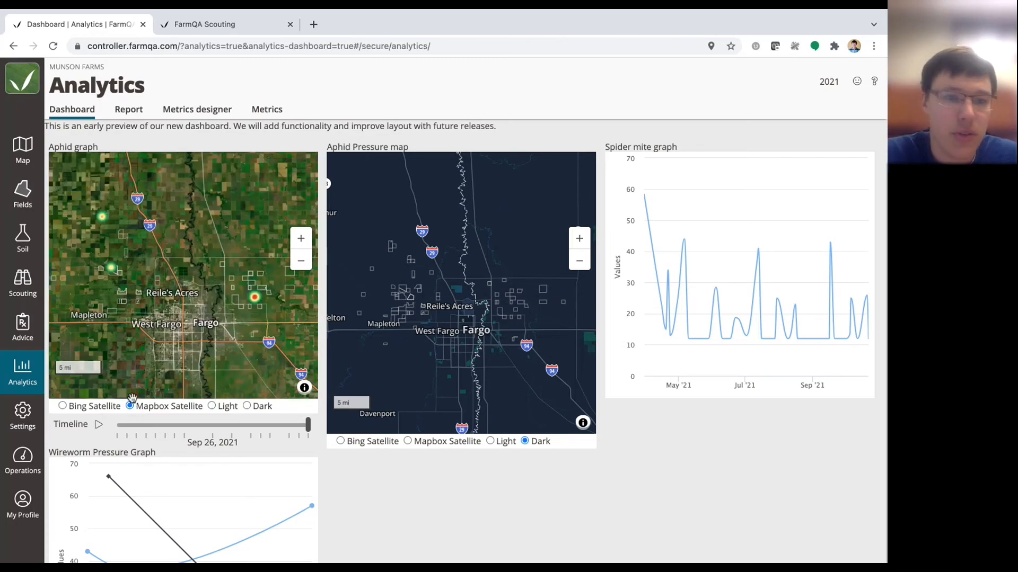
# - Check the Aphid graph in the metrics designer for the Farmer B organization and return to Munson Farms
pyautogui.click(185, 112)
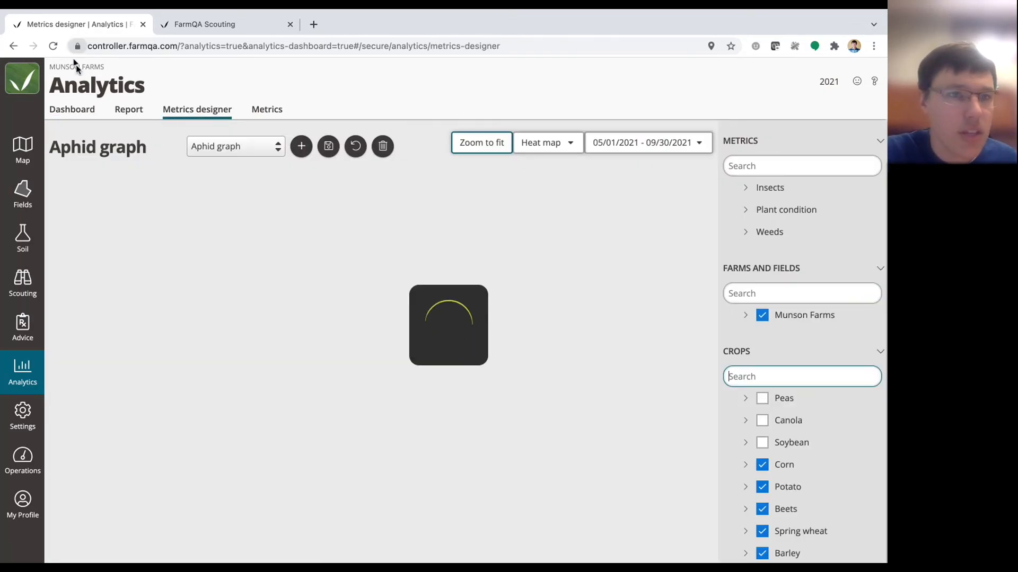
pyautogui.click(75, 66)
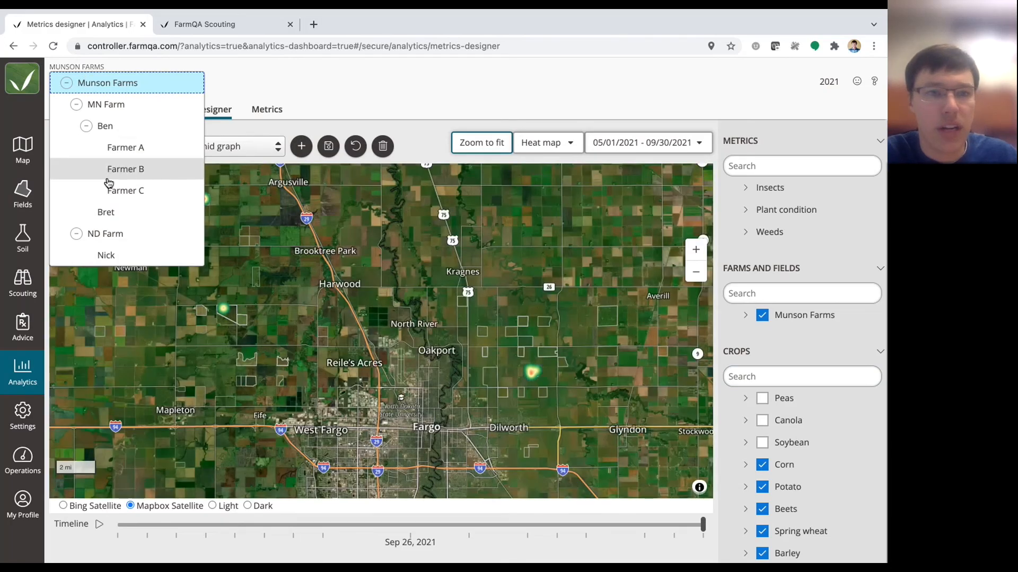
pyautogui.click(142, 176)
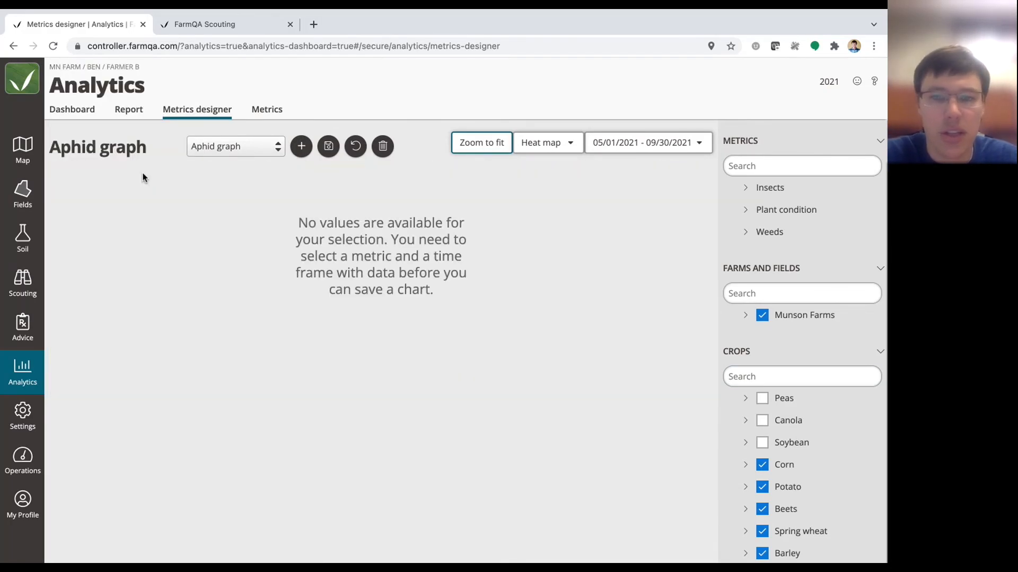
pyautogui.click(109, 68)
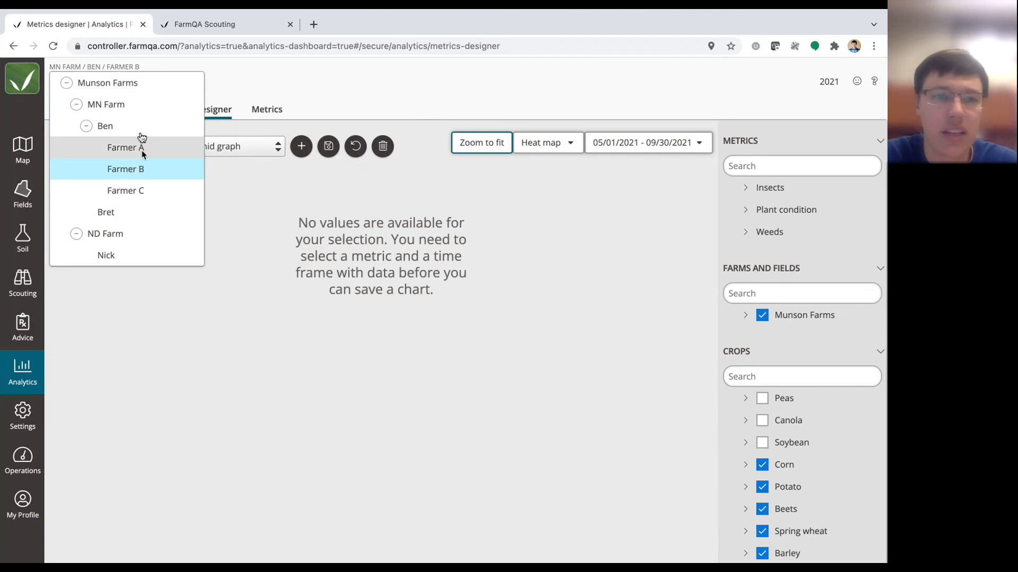
pyautogui.click(118, 85)
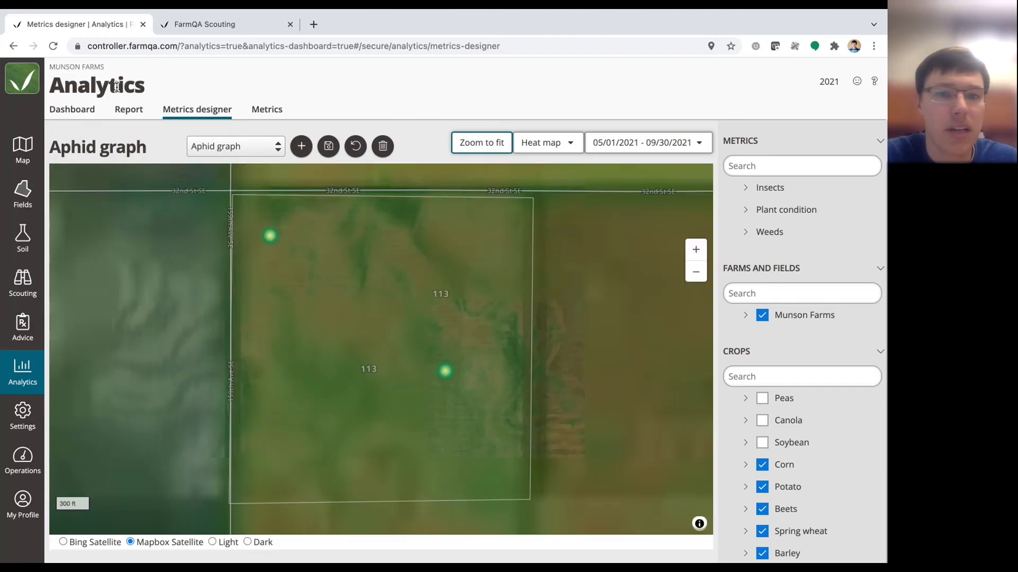
# - Open field 32 of ND Farm on the Munson Farms map and expand its metrics
pyautogui.click(26, 157)
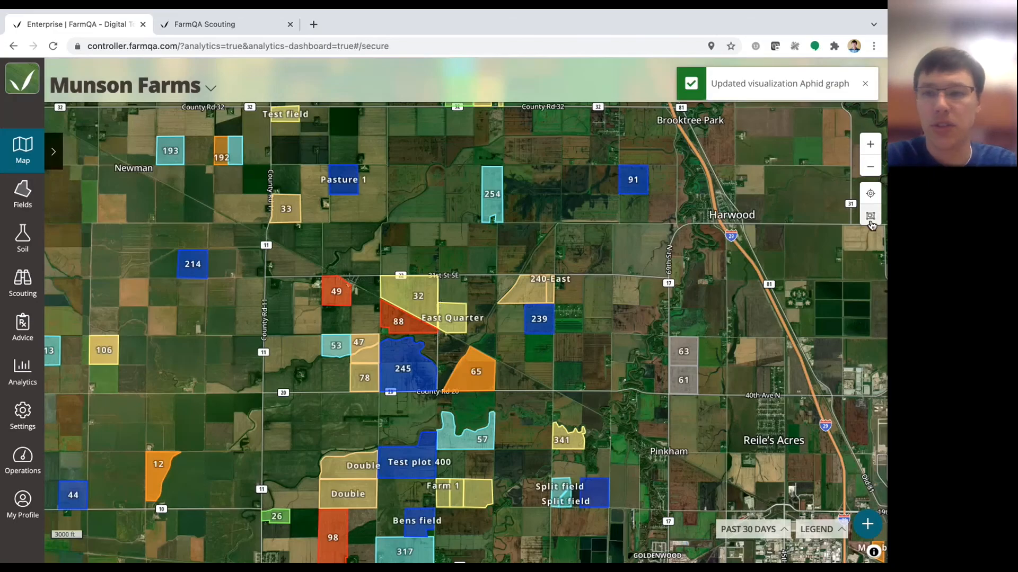
pyautogui.click(870, 219)
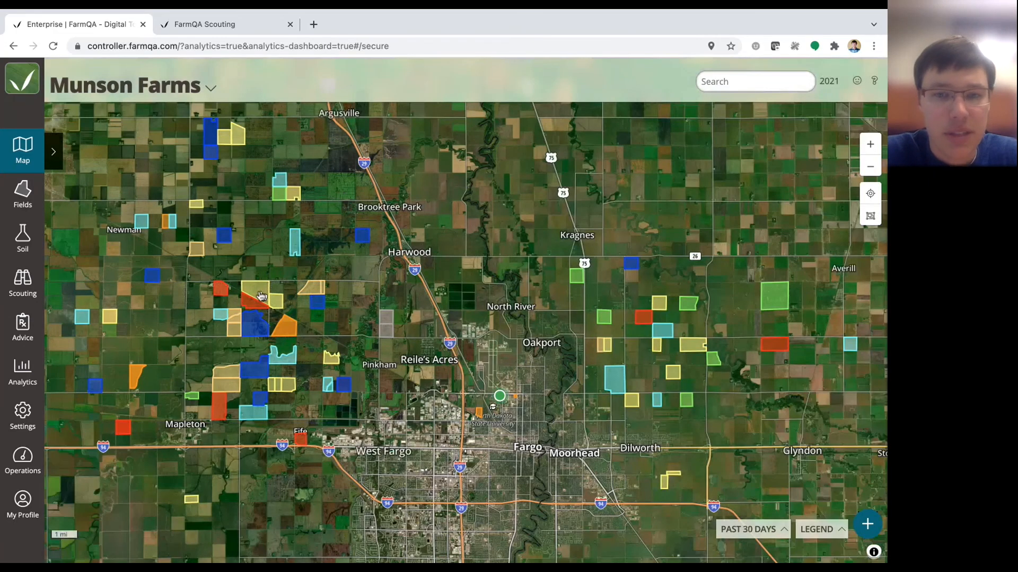
pyautogui.moveTo(236, 275); pyautogui.dragTo(291, 319)
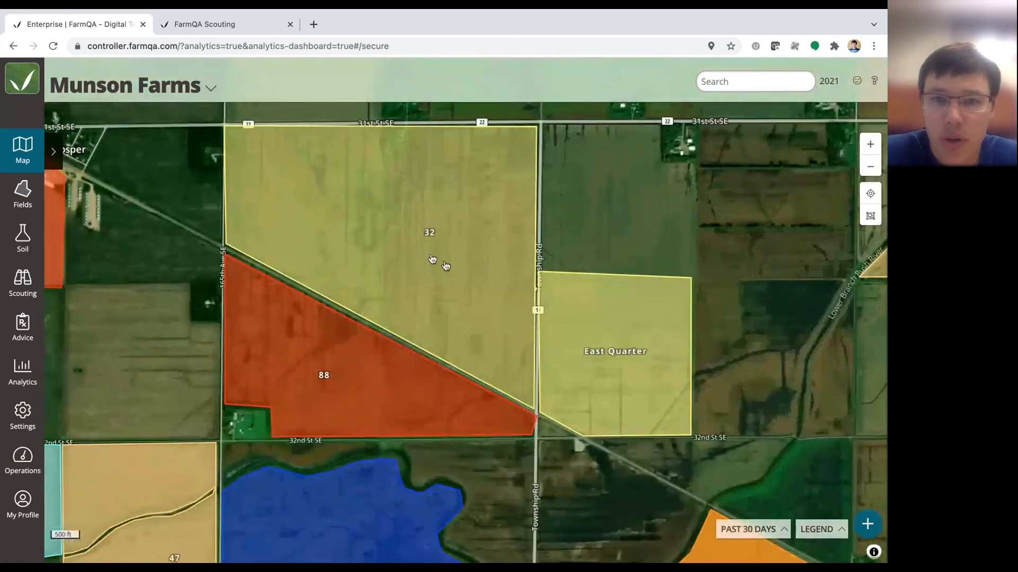
pyautogui.click(432, 259)
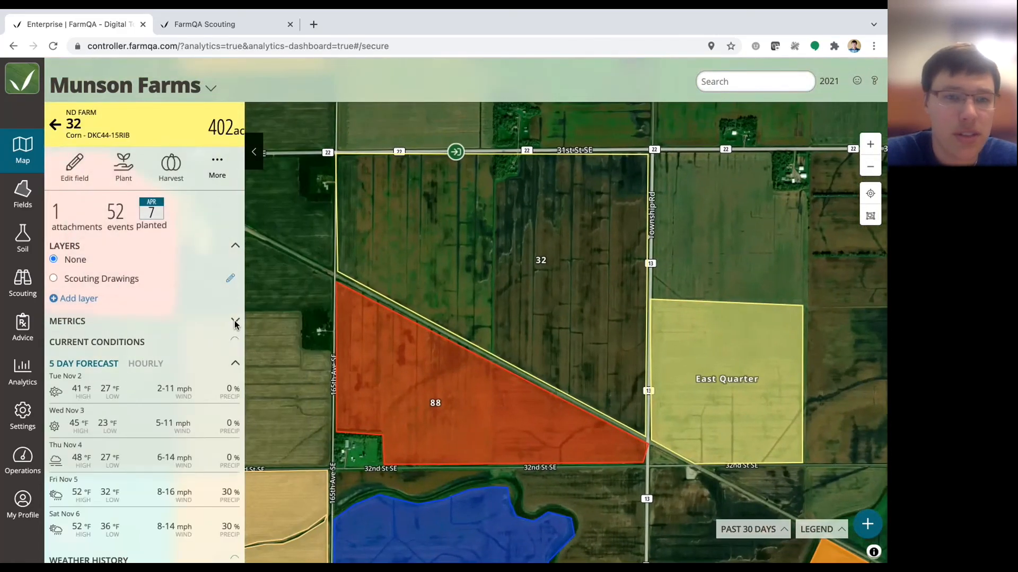
pyautogui.click(235, 322)
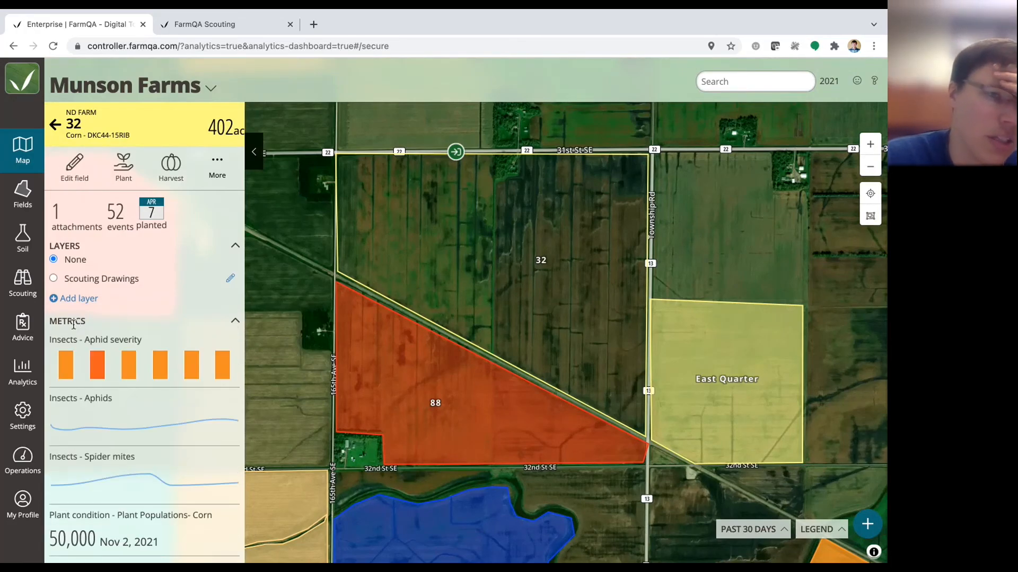
# - Review field 32's insect, plant condition and weed metrics, including the enlarged Aphids chart
pyautogui.scroll(-2, 64, 350)
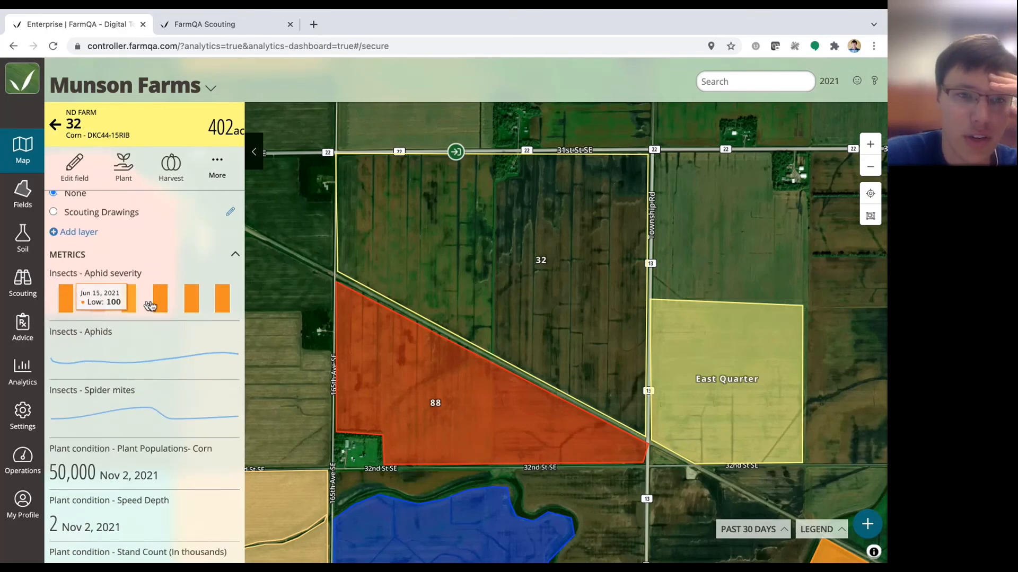
pyautogui.click(147, 360)
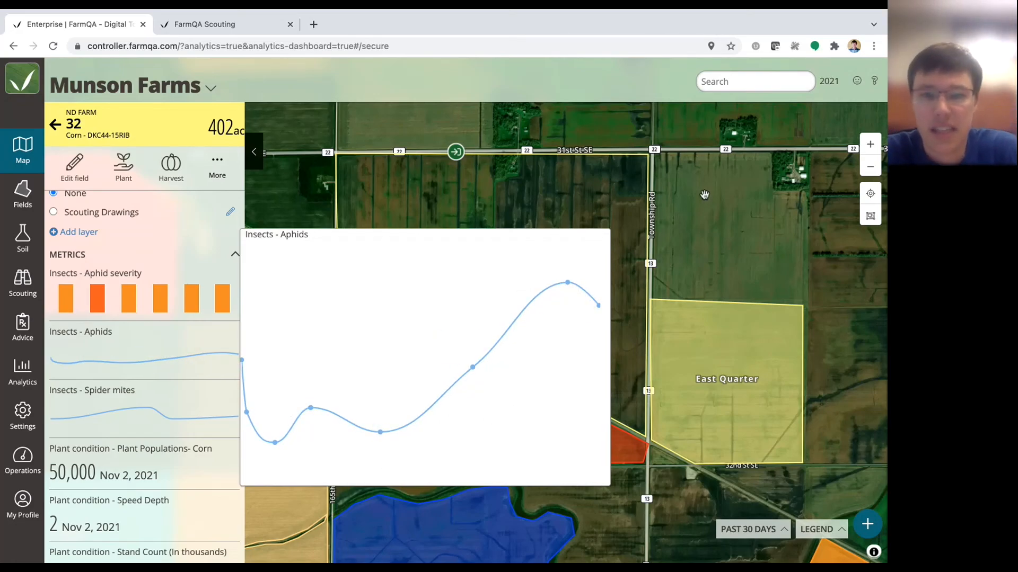
pyautogui.scroll(-4, 74, 398)
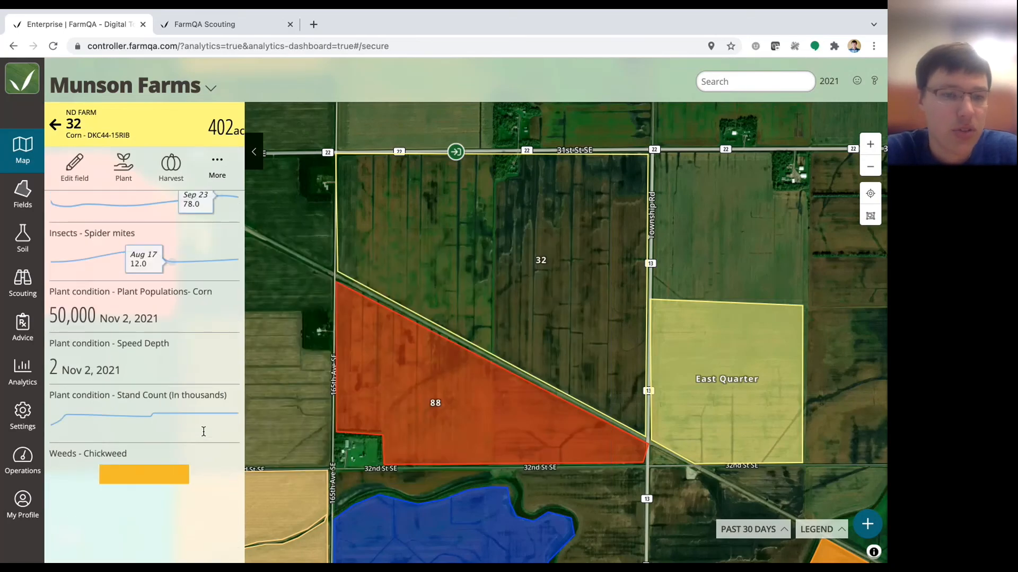
pyautogui.scroll(-5, 95, 418)
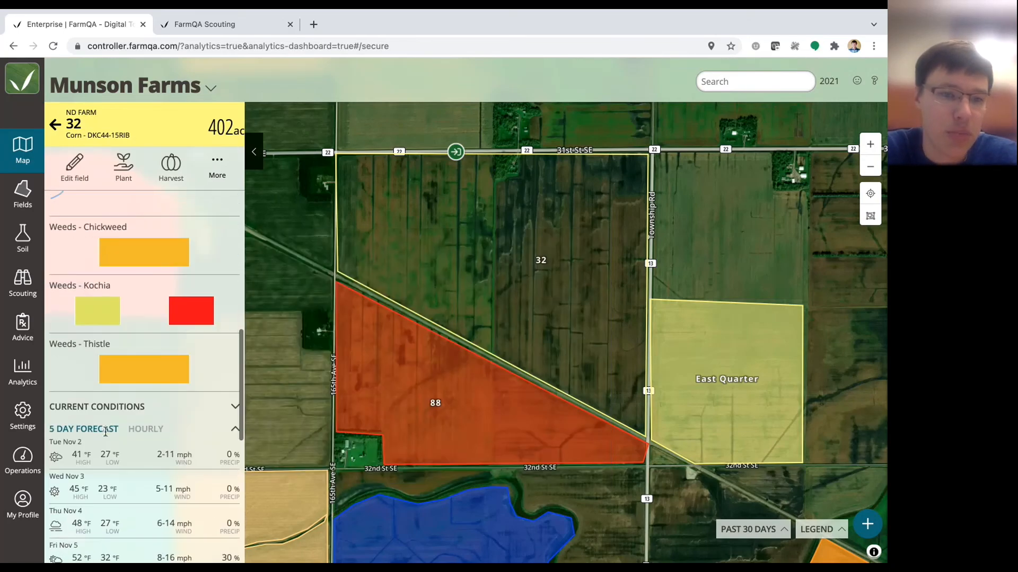
pyautogui.scroll(9, 135, 323)
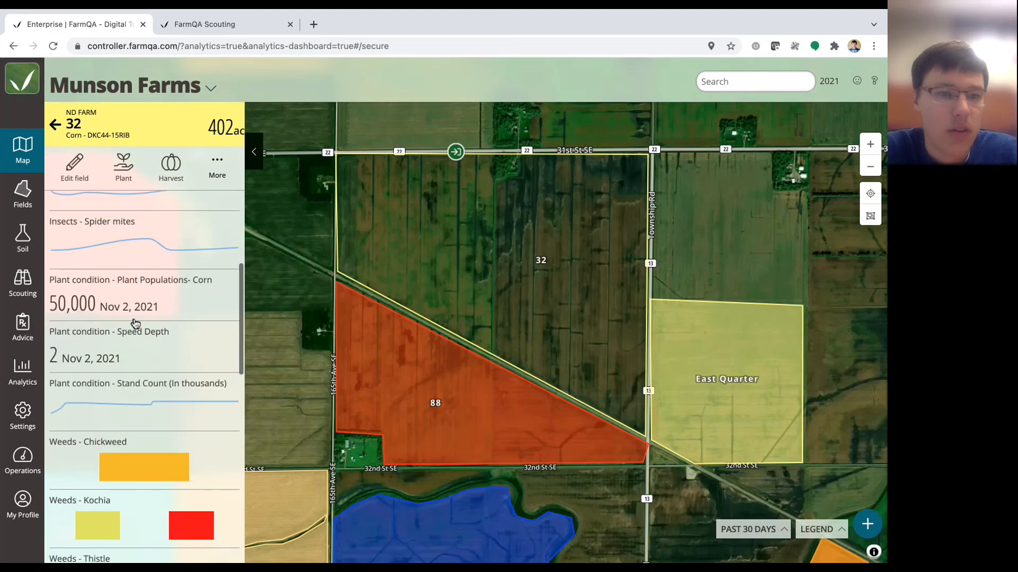
pyautogui.scroll(2, 135, 324)
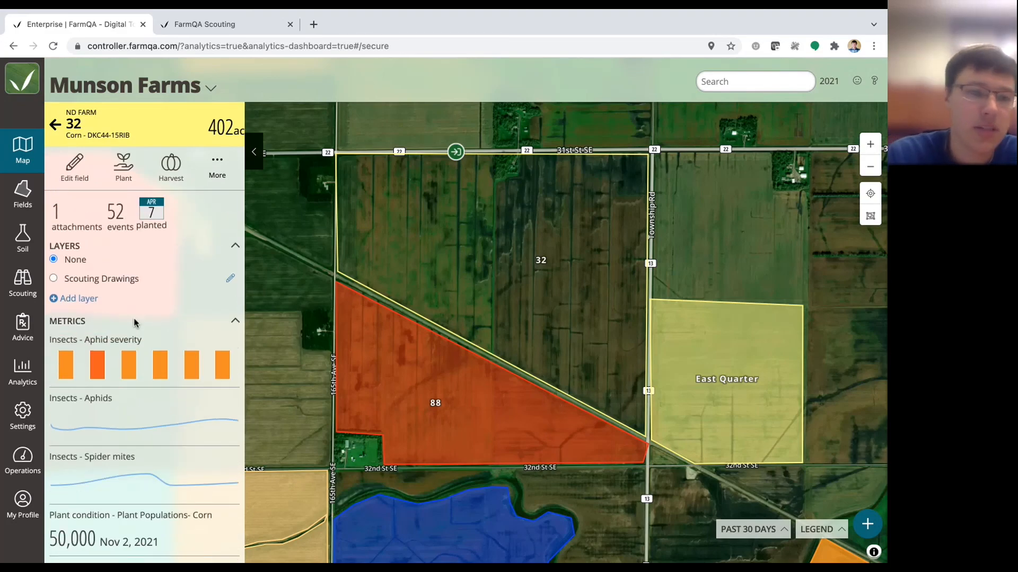
# - Look up the Nov 2, 2021 scouting report for field 32 and return to the list of scouting reports
pyautogui.click(26, 287)
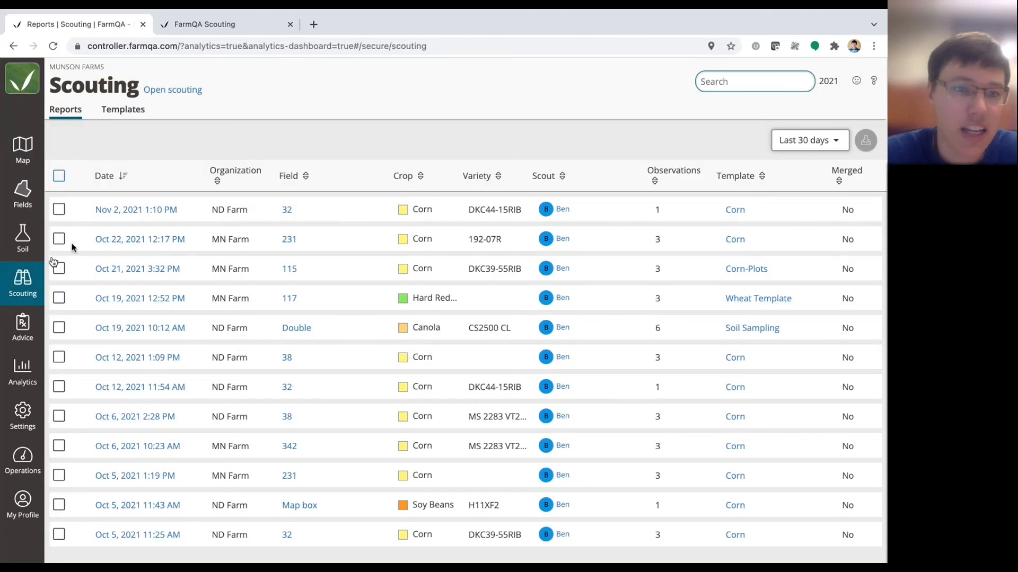
pyautogui.click(128, 210)
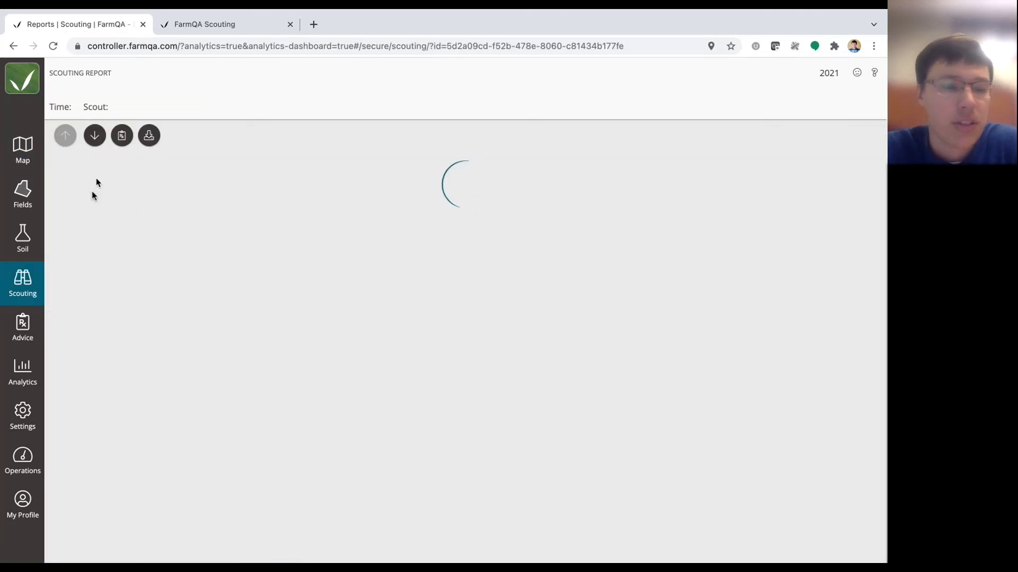
pyautogui.click(21, 281)
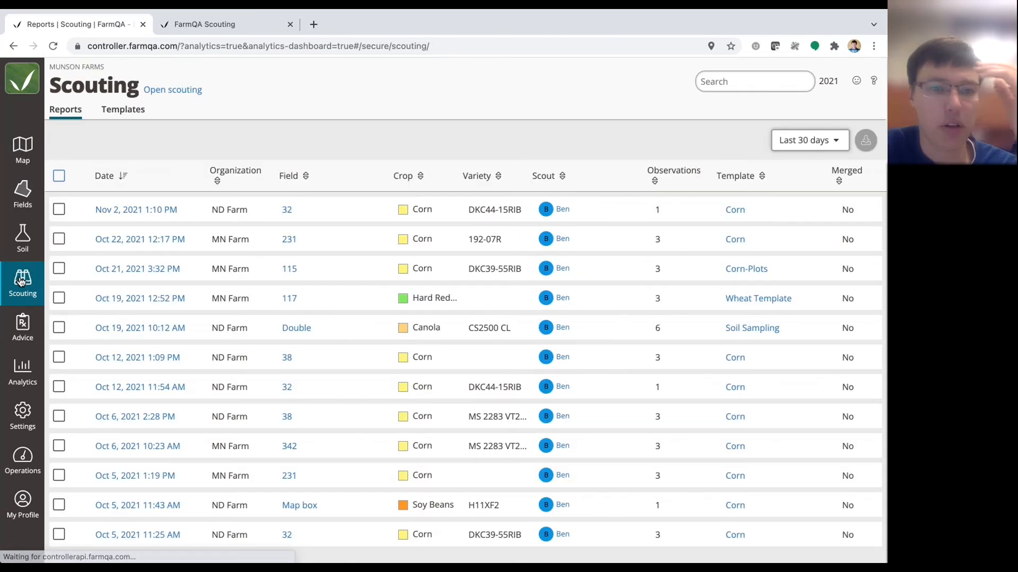
# - Open the Oct 21, 2021 scouting report for field 115 and view the trend chart of its Spider mites metric
pyautogui.click(137, 270)
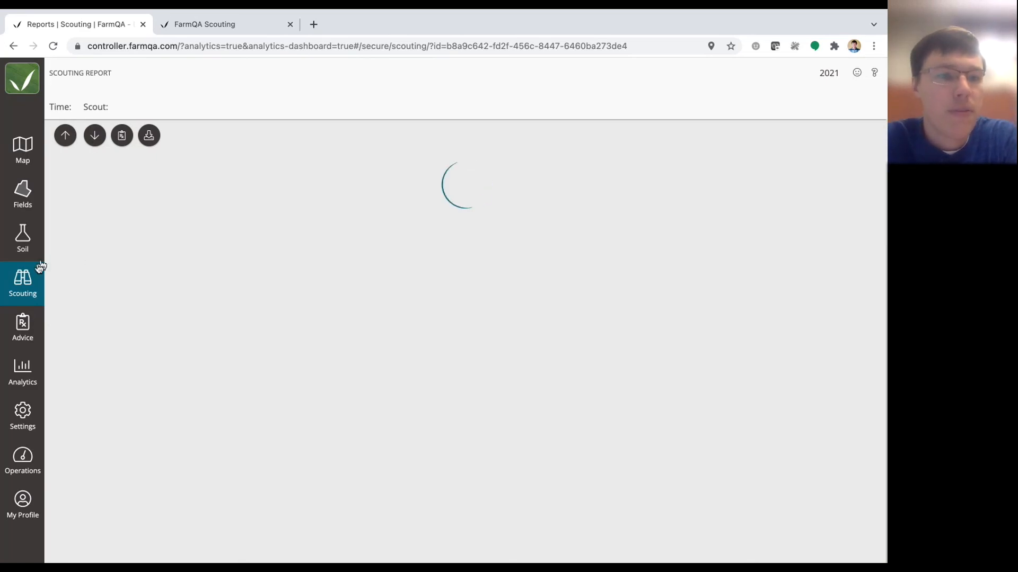
pyautogui.click(18, 290)
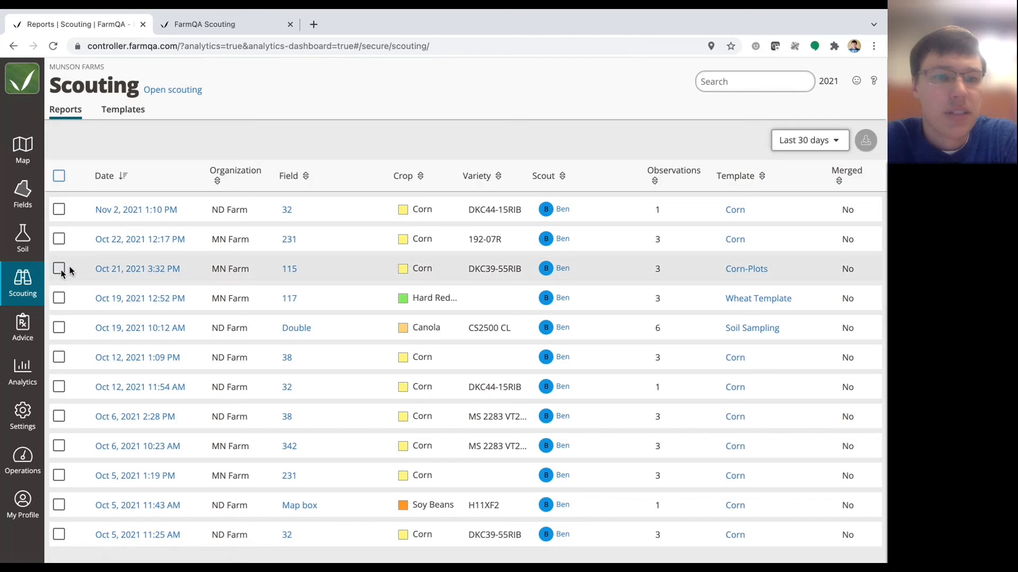
pyautogui.click(141, 269)
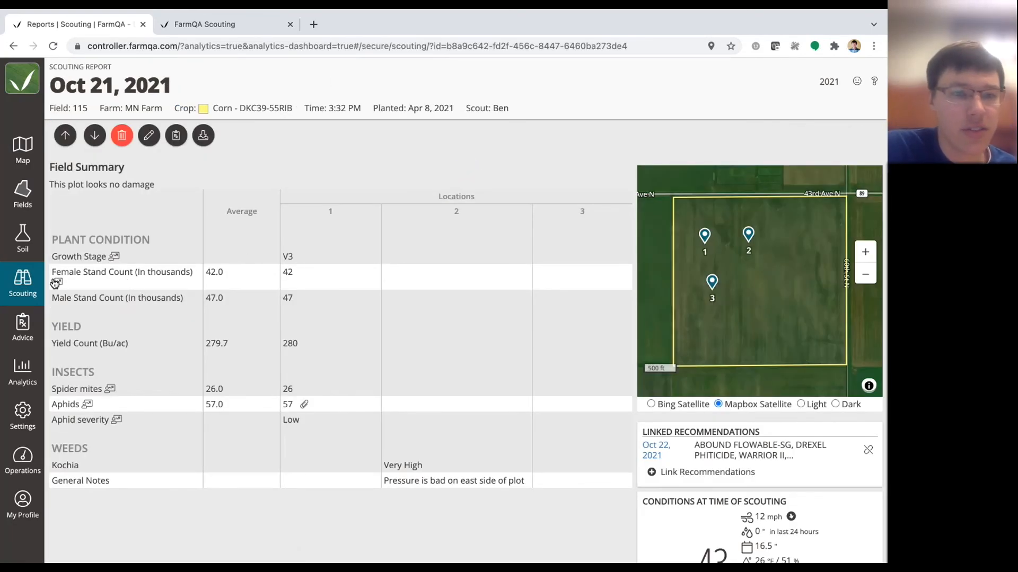
pyautogui.click(111, 391)
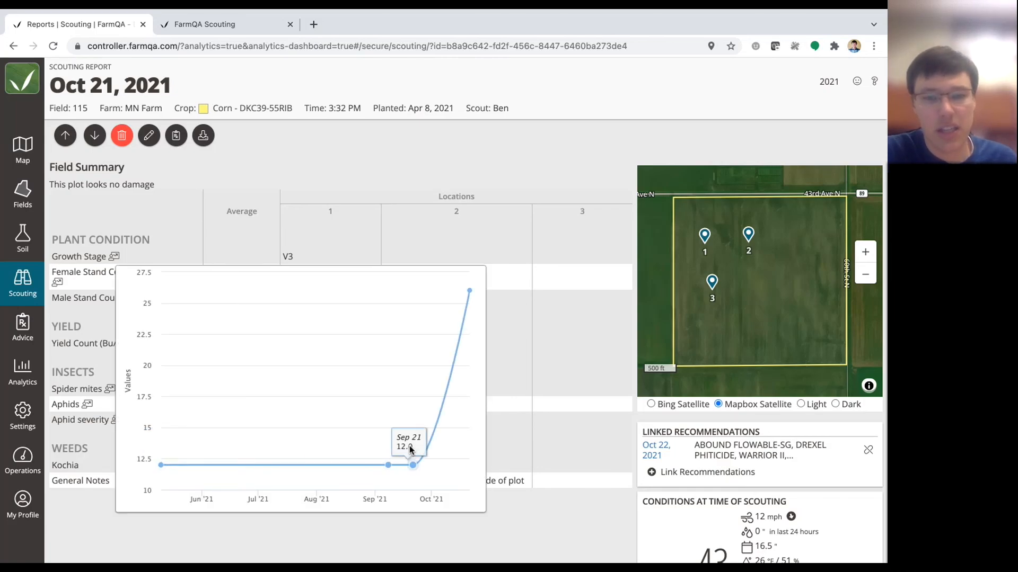
pyautogui.click(157, 538)
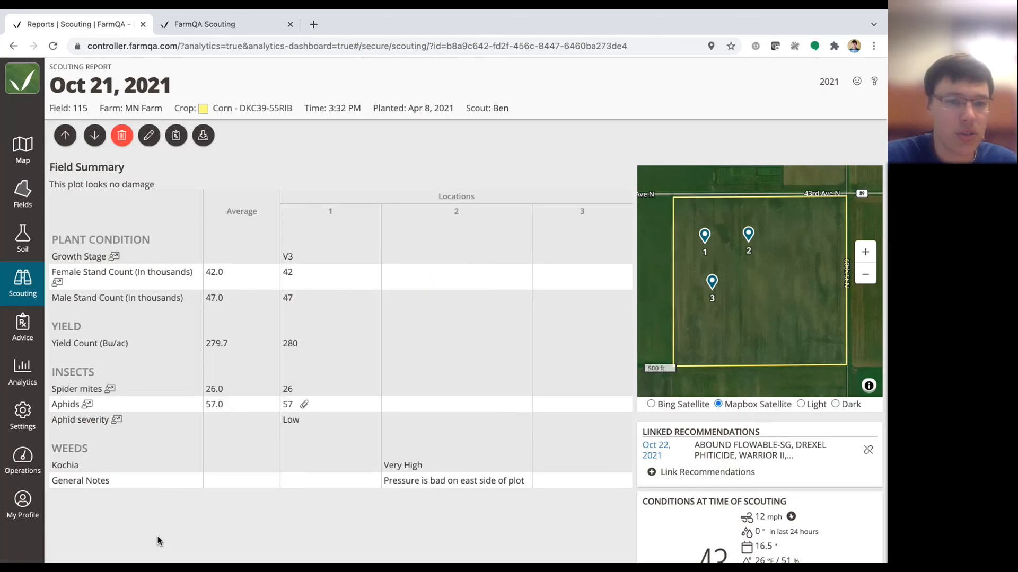
# - Examine the Aphids trend chart and compare the location 1 values for Spider mites and Aphids in field 115's report
pyautogui.click(88, 405)
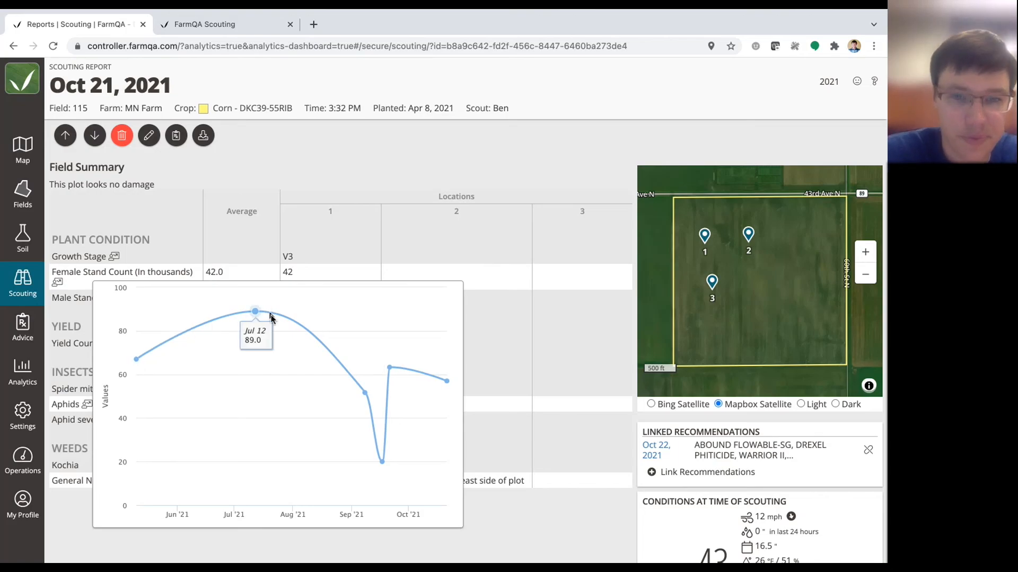
pyautogui.click(506, 520)
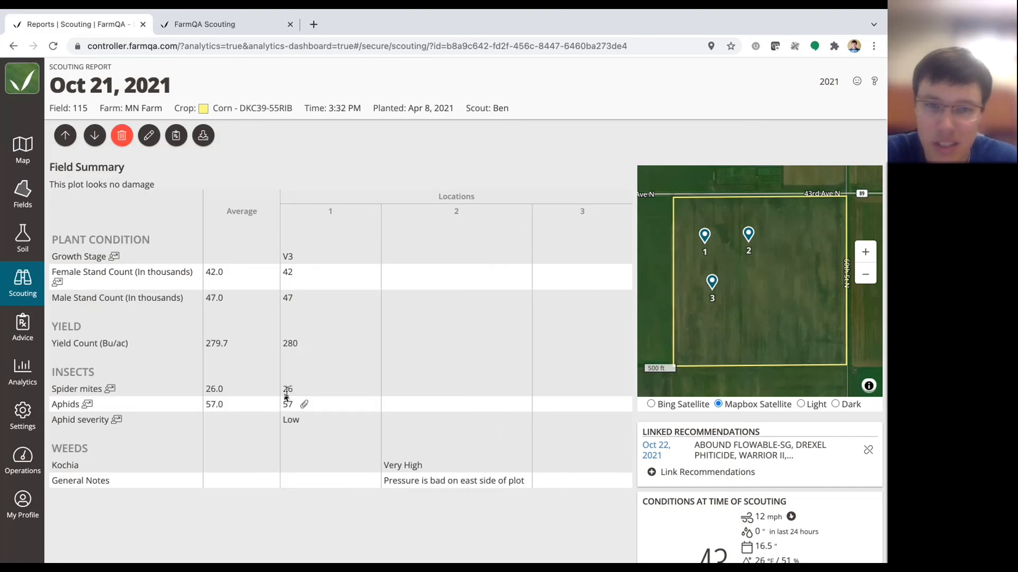
pyautogui.moveTo(298, 389); pyautogui.dragTo(285, 386)
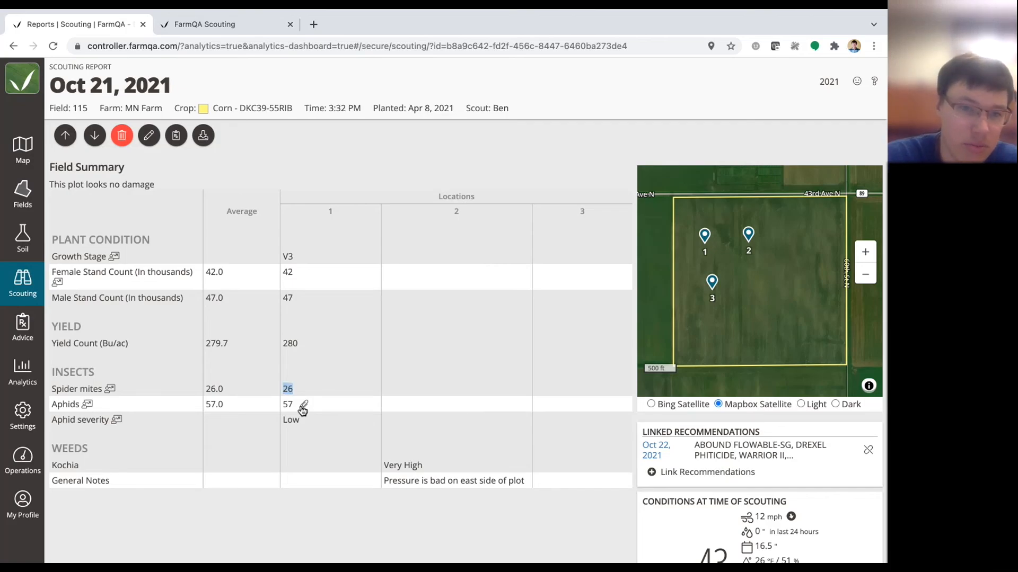
pyautogui.moveTo(295, 404); pyautogui.dragTo(283, 406)
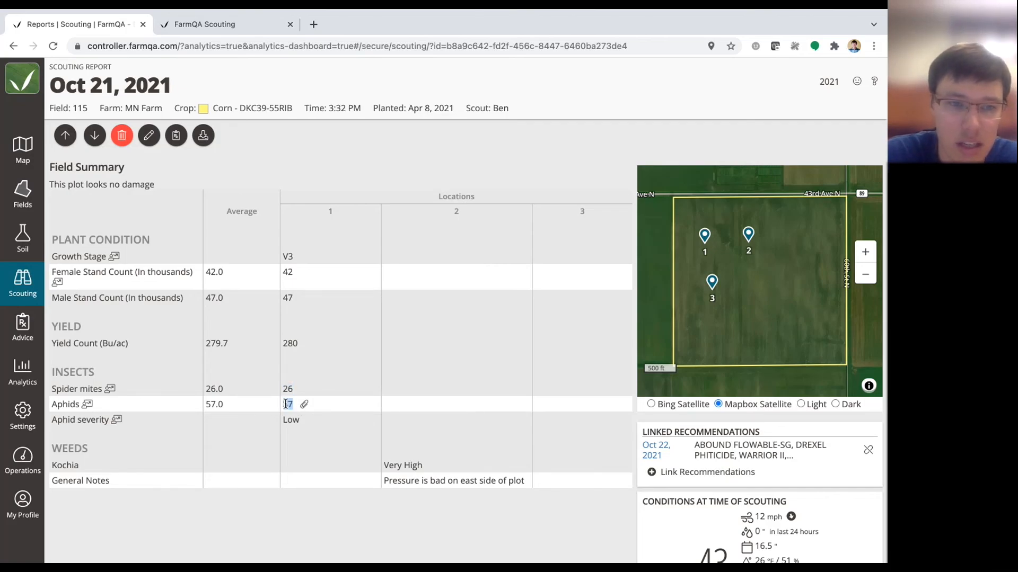
pyautogui.click(87, 405)
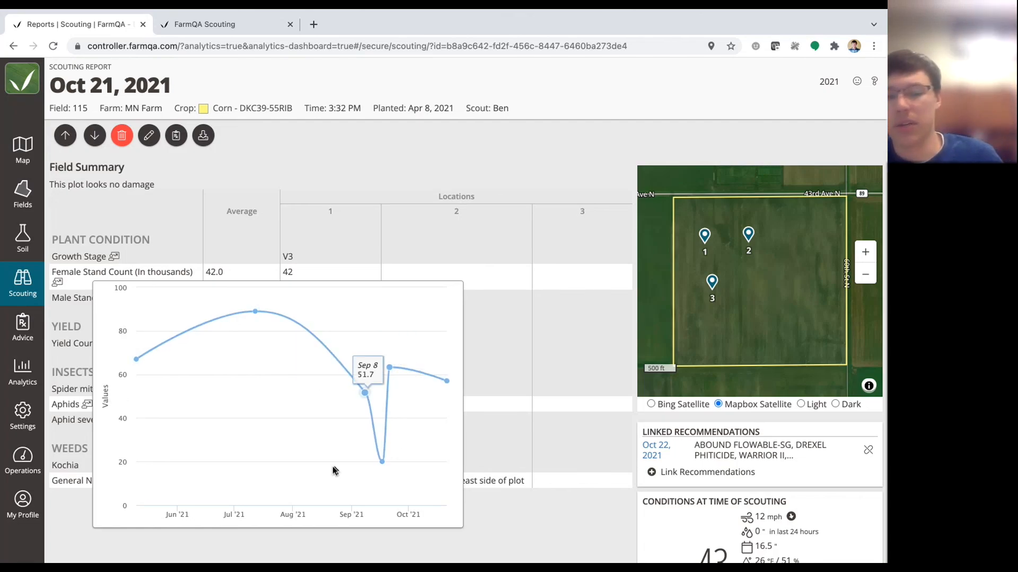
pyautogui.click(274, 148)
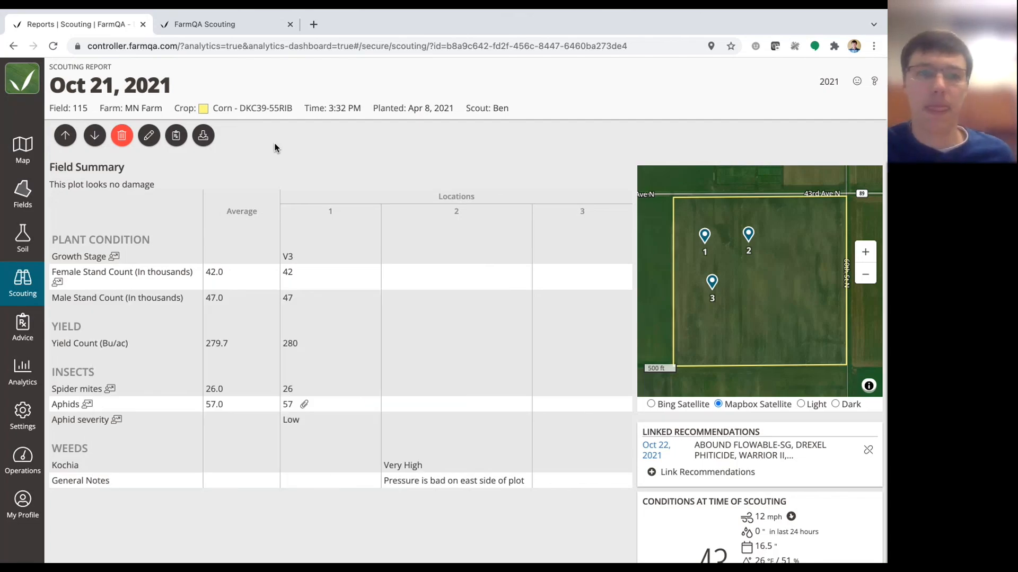